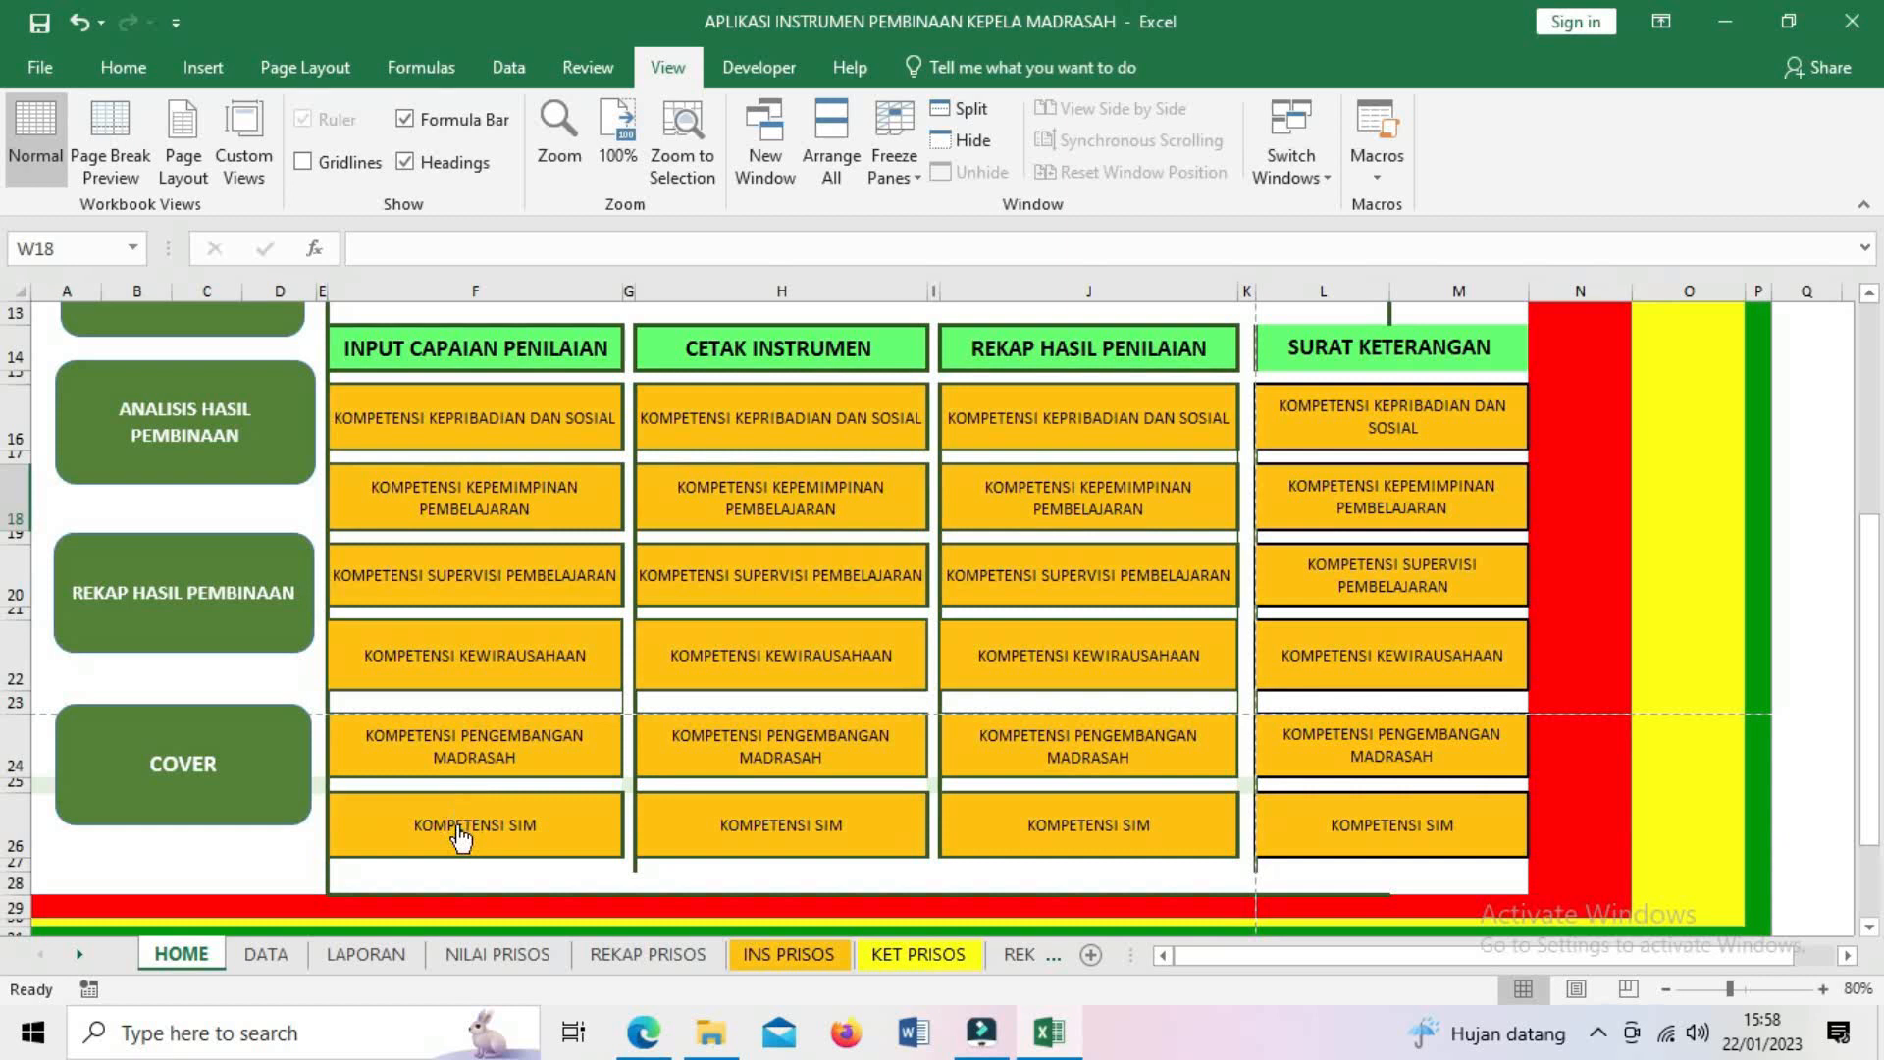
- Scroll up the HOME sheet to reveal the title banner and the SETTING DATA button
scroll(555, 692, "up", 2)
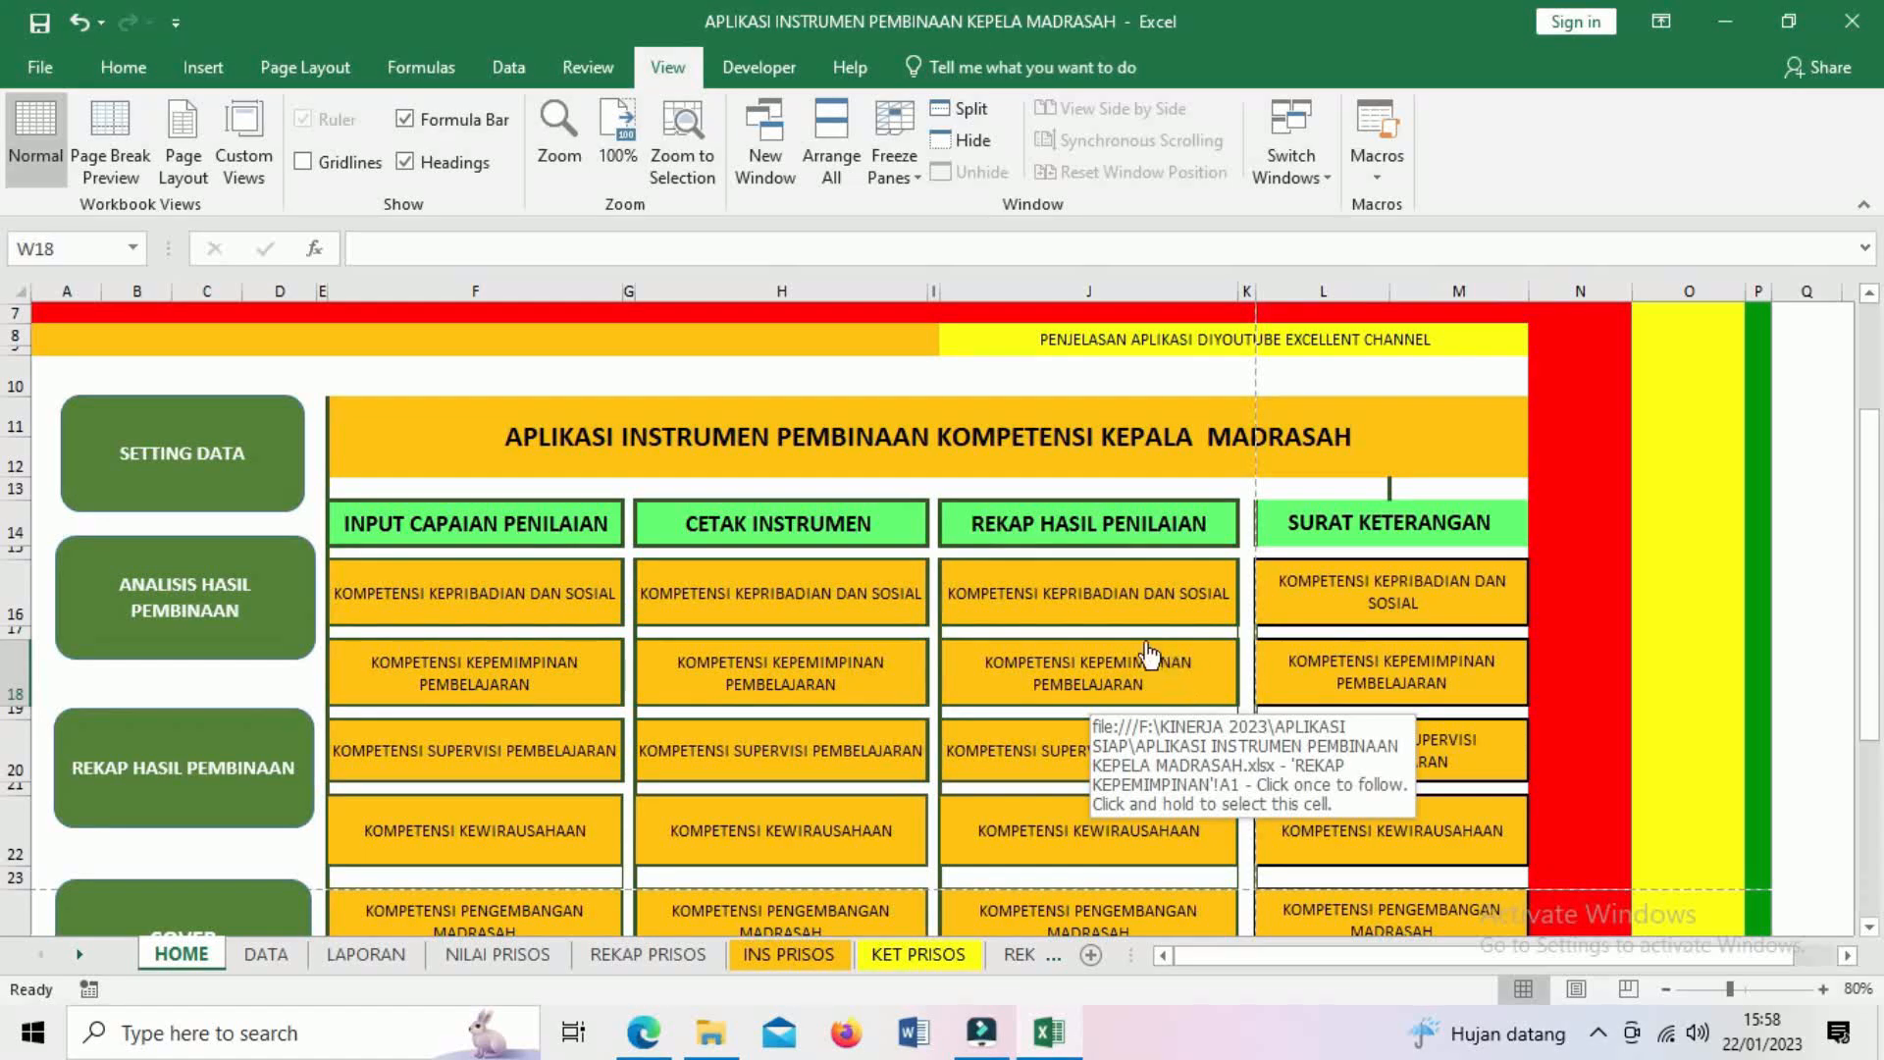
- Follow the SETTING DATA link to the DATA sheet and scroll down to the madrasah table
left_click(186, 473)
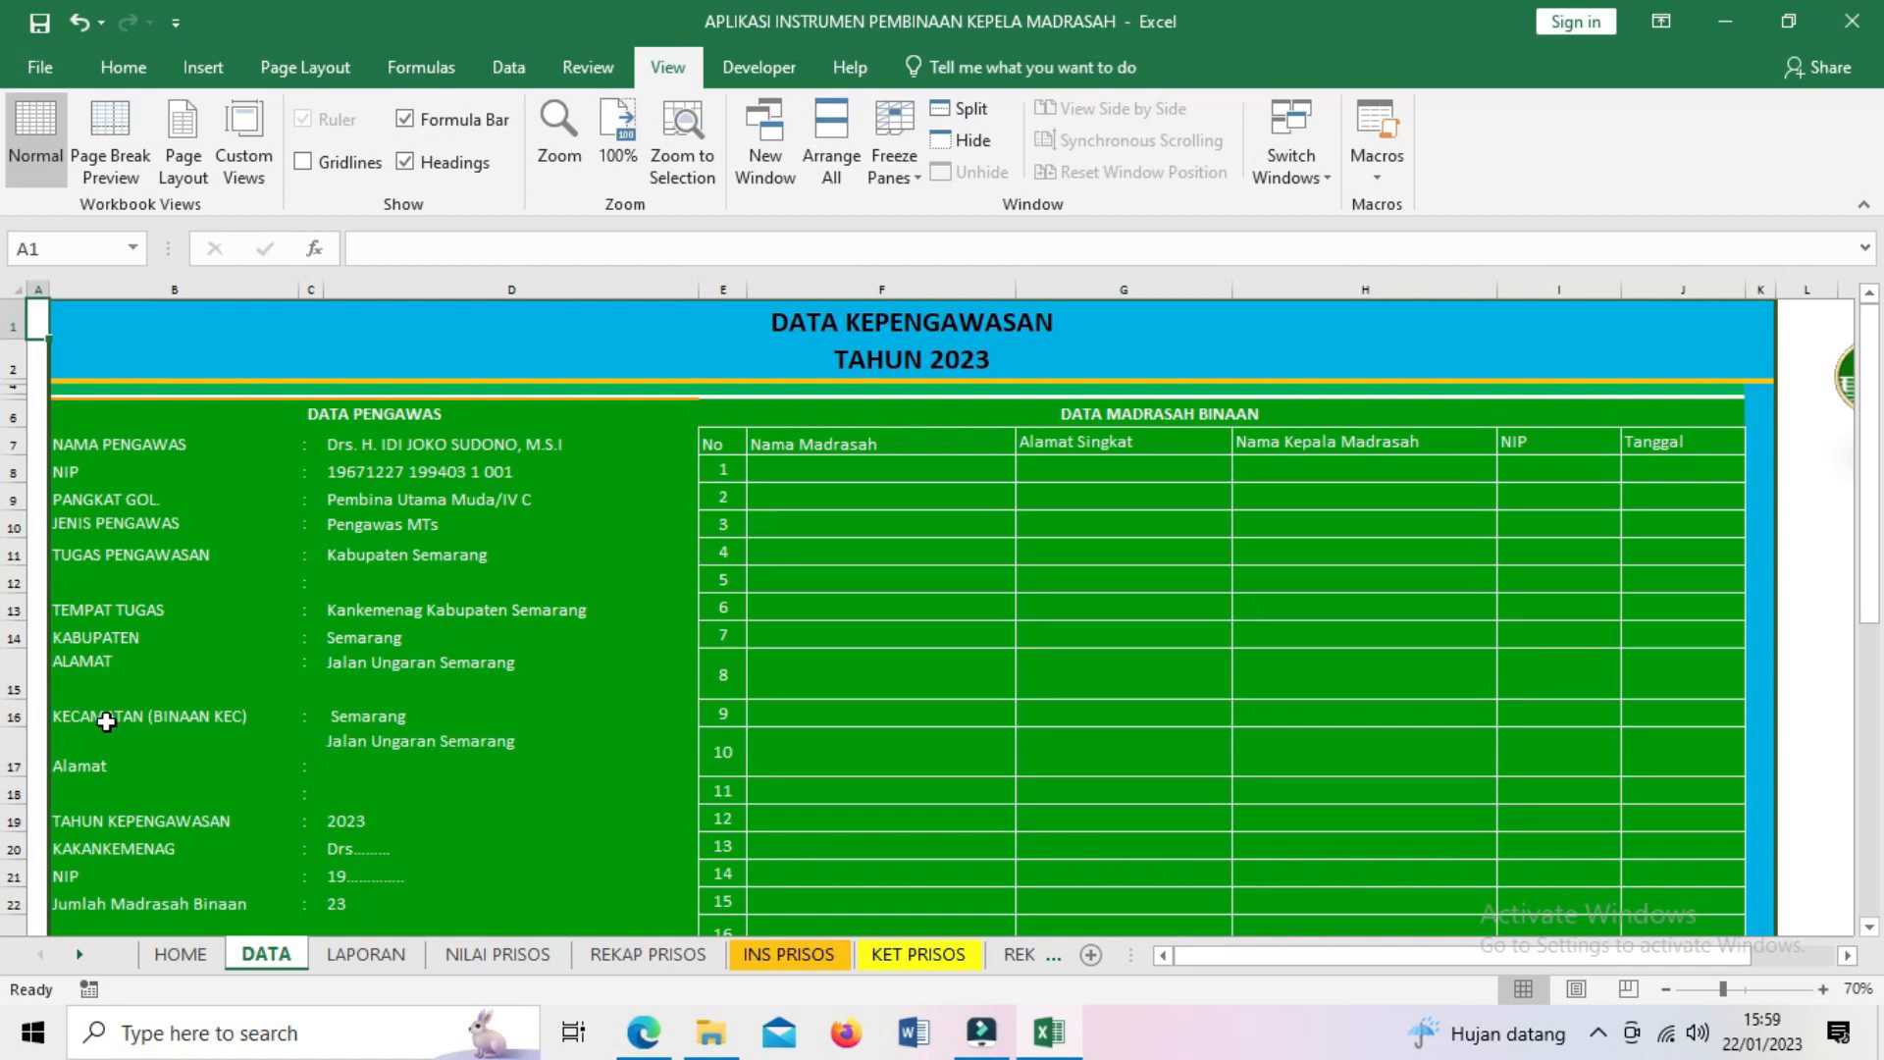
scroll(106, 723, "down", 1)
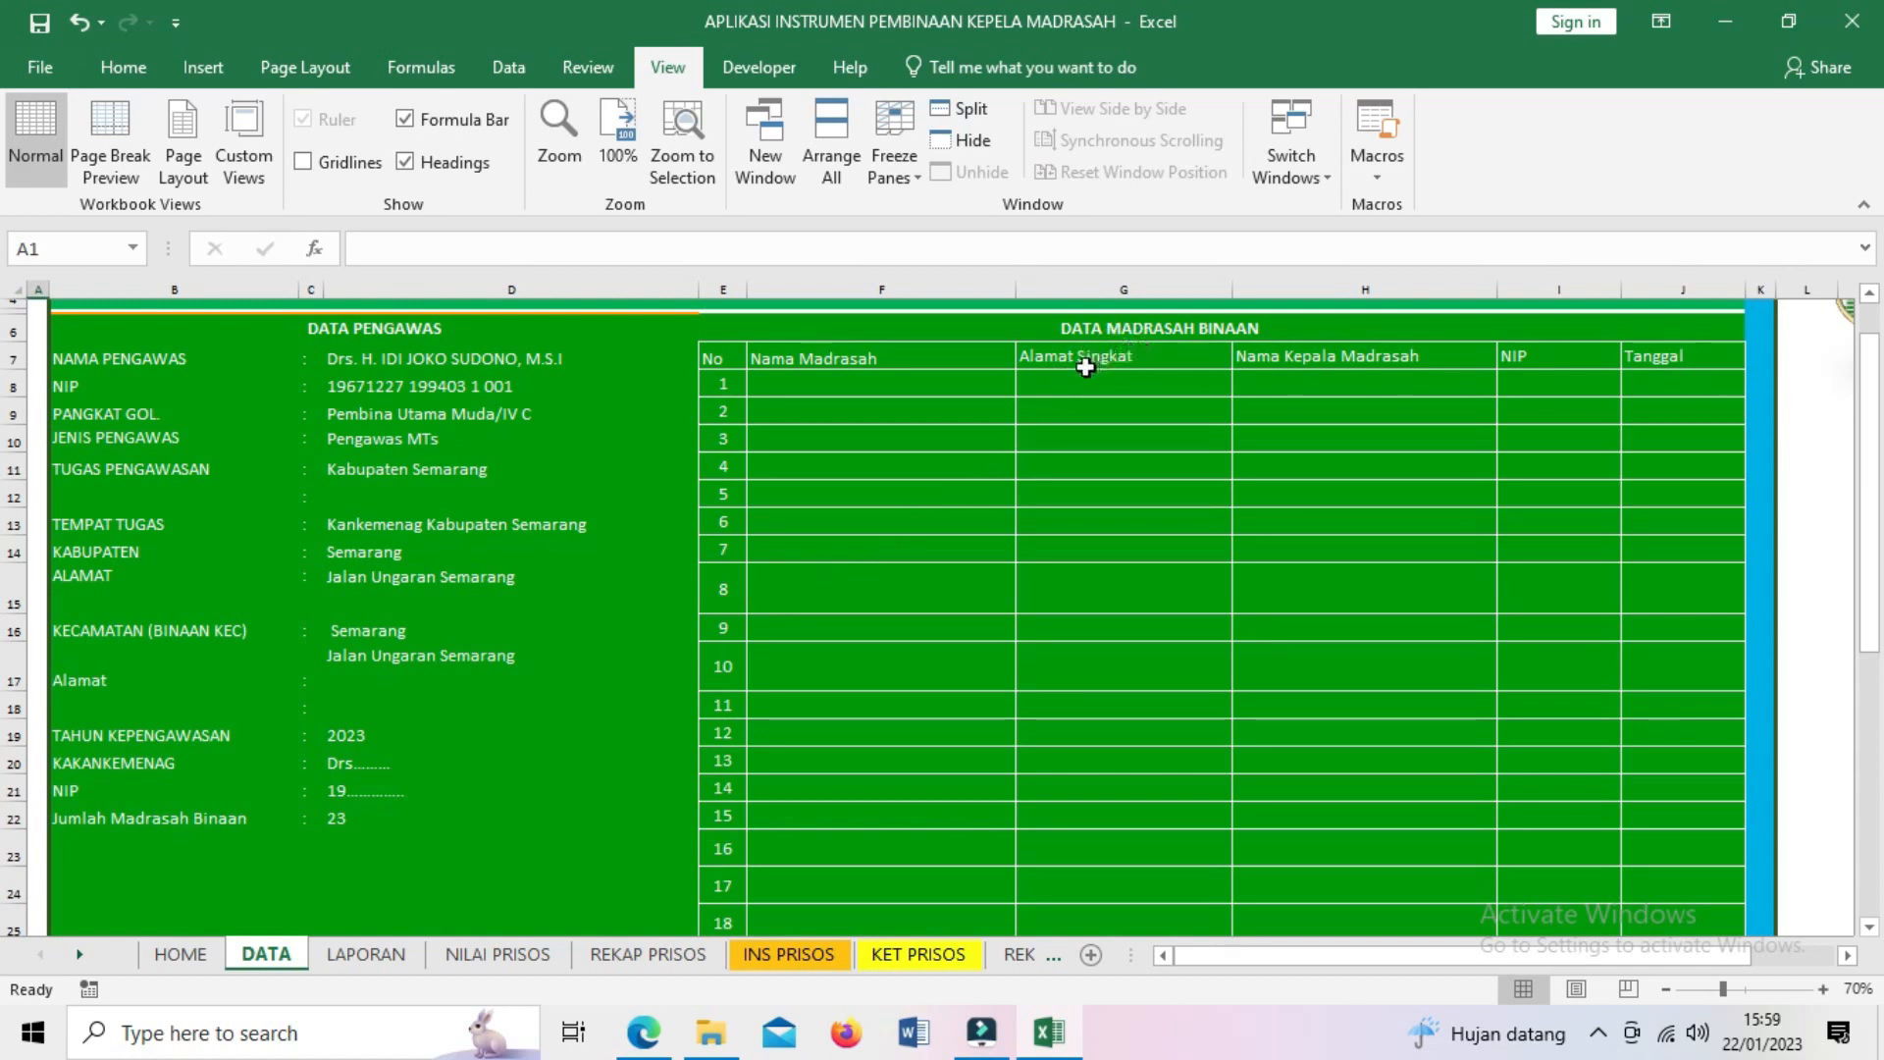
- Enter MI ALHIKMAH BENDA with address Benda in the first madrasah row
left_click(947, 389)
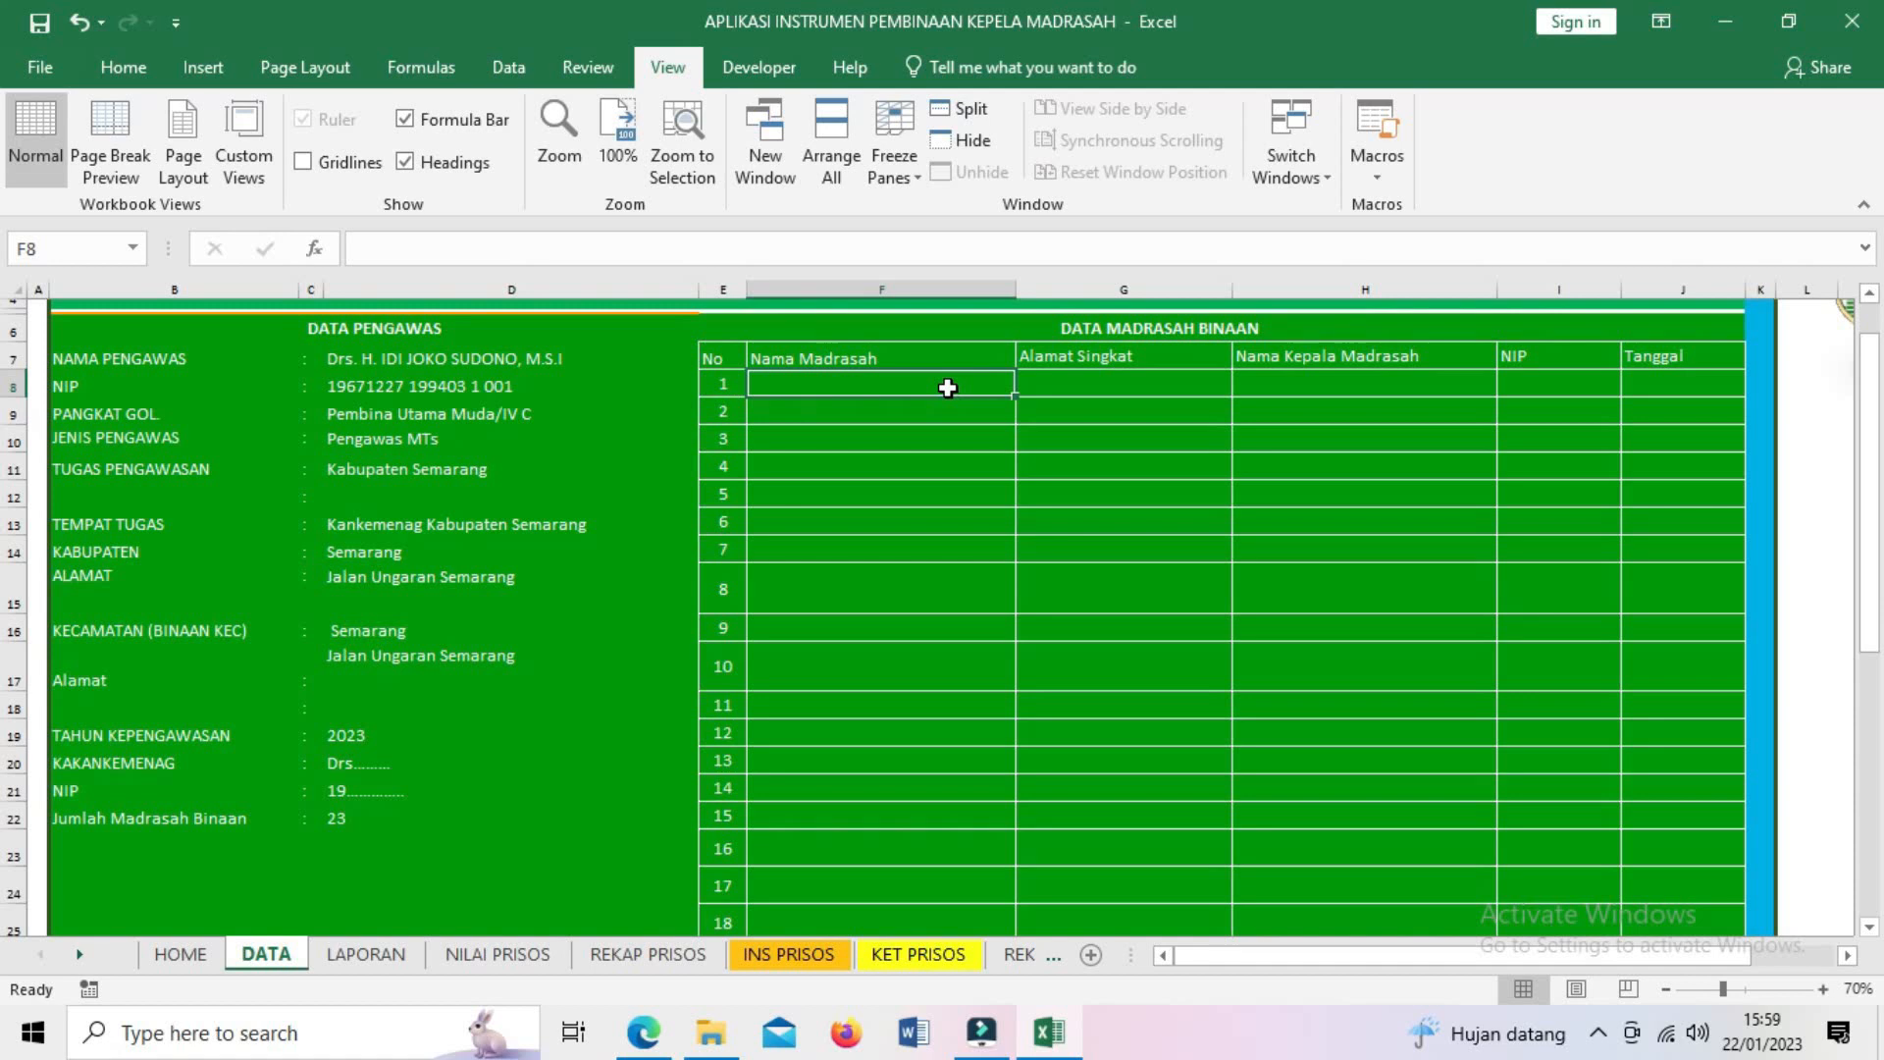
type("m")
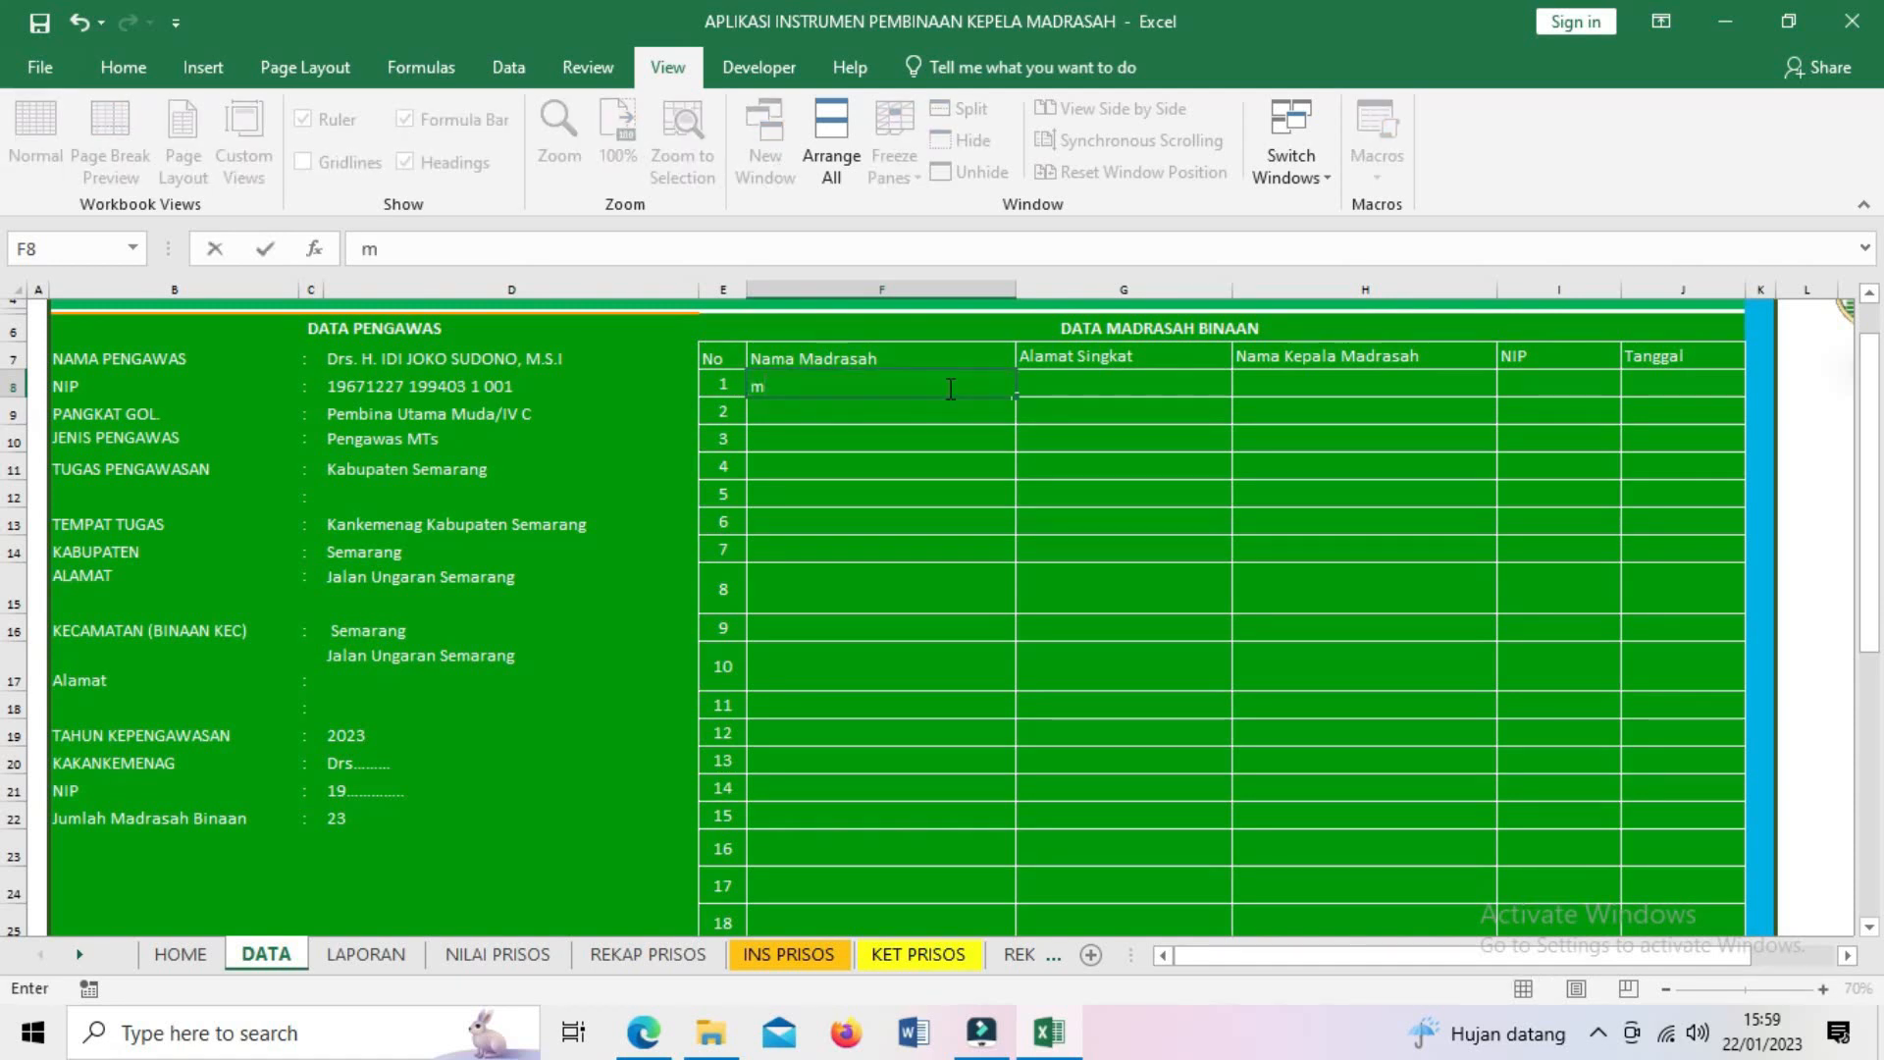
key("BackSpace")
type("MI ALHIKMA")
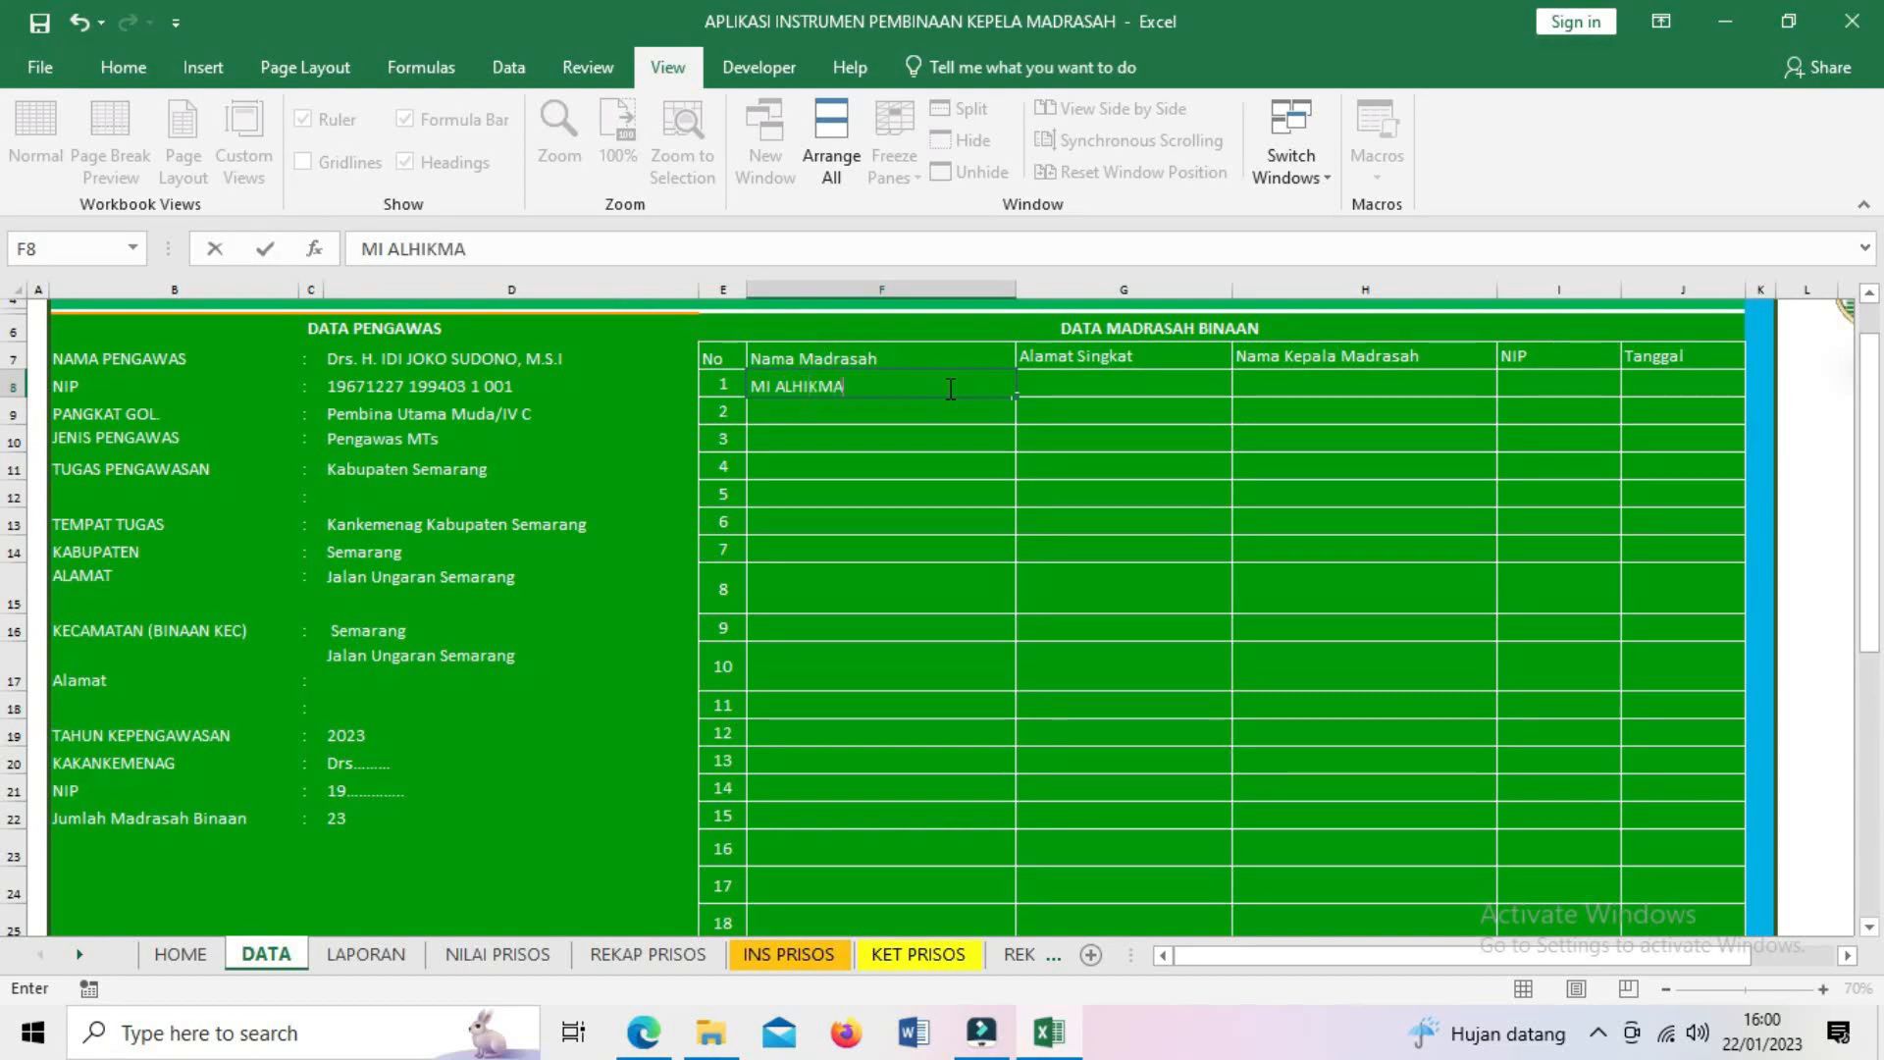
type("H BENDA")
left_click(1062, 378)
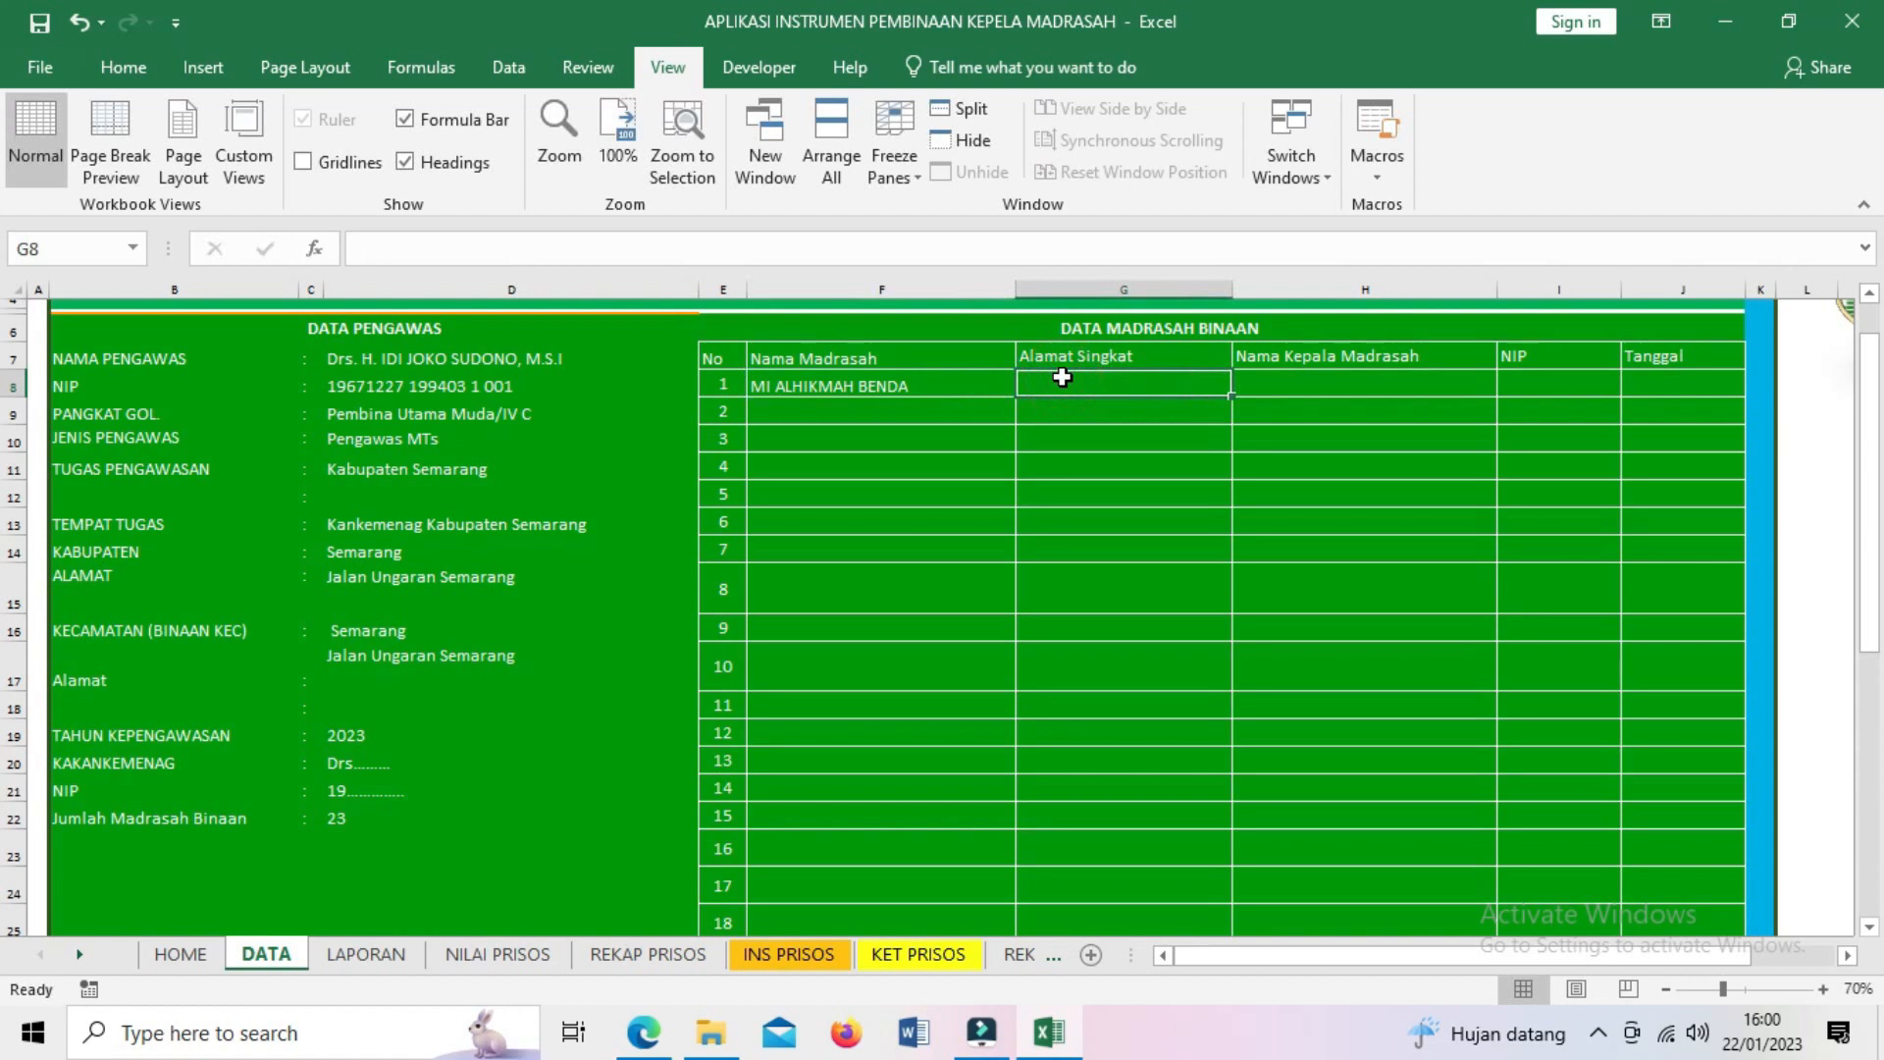
type("Benda")
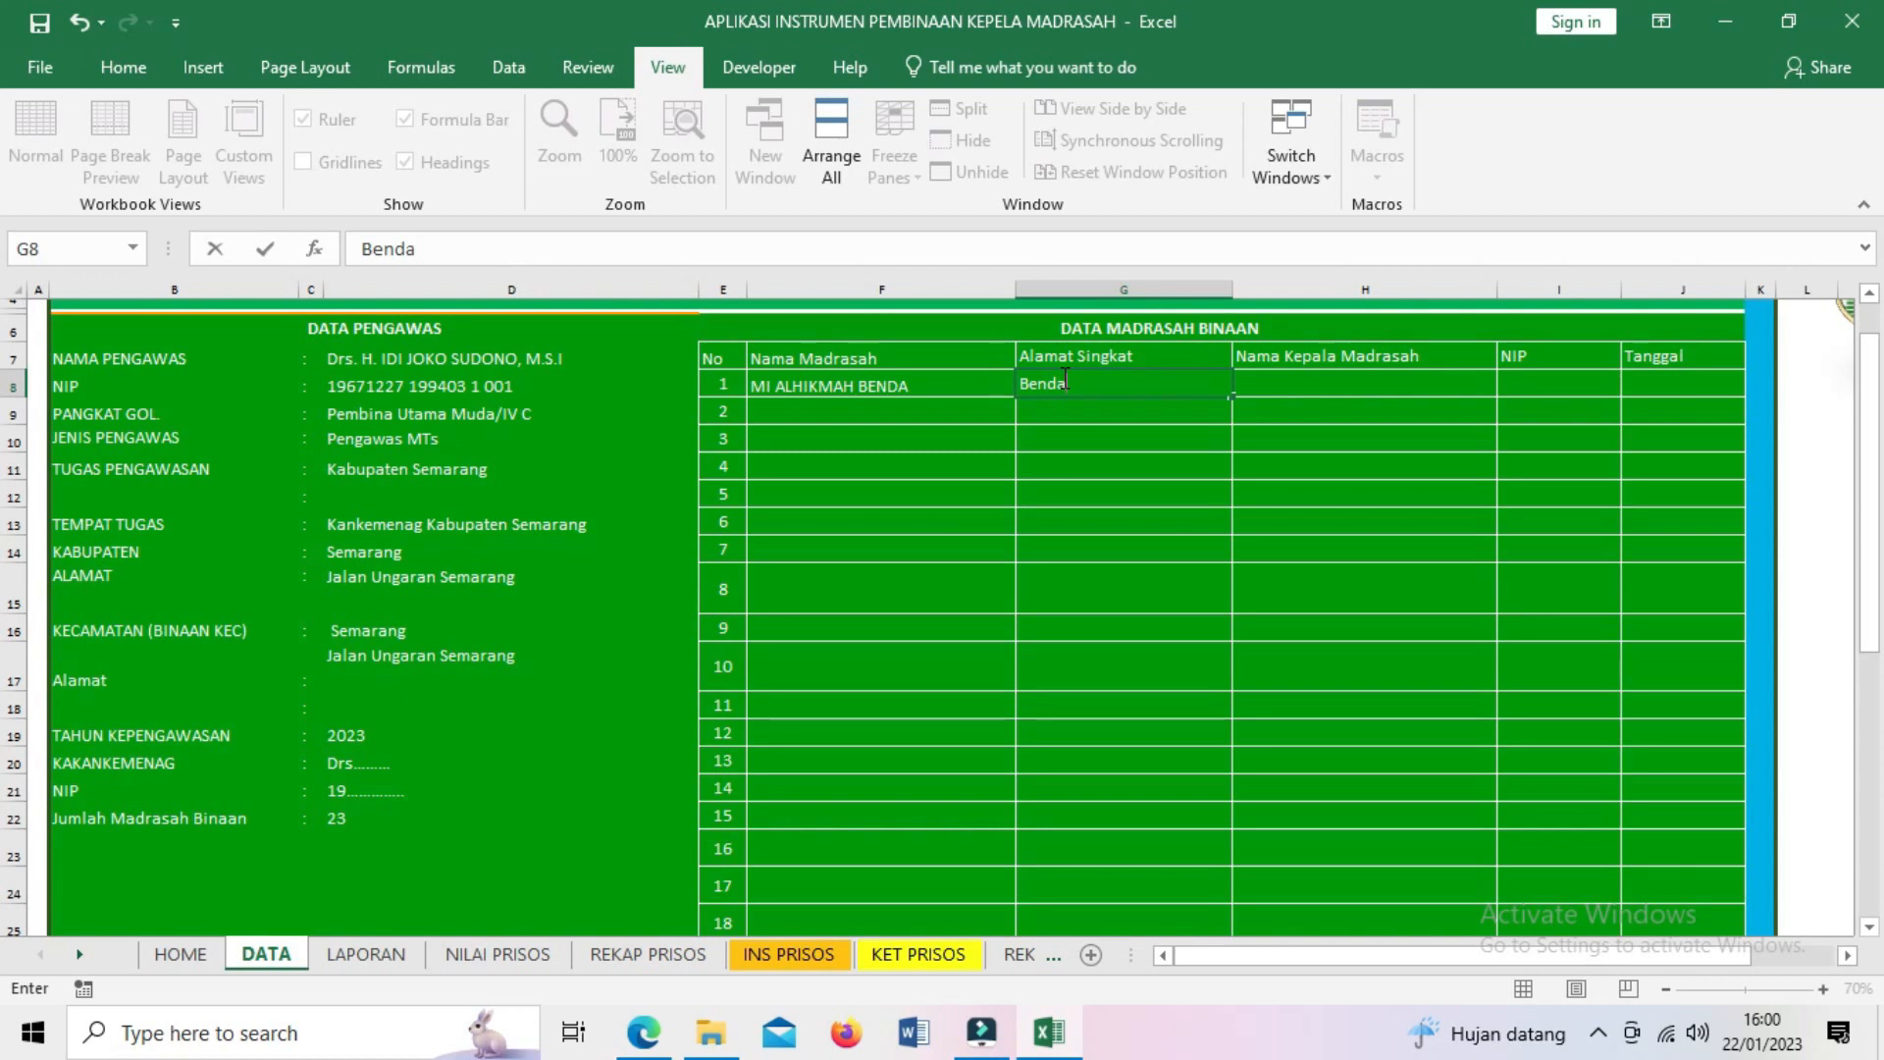
key("Tab")
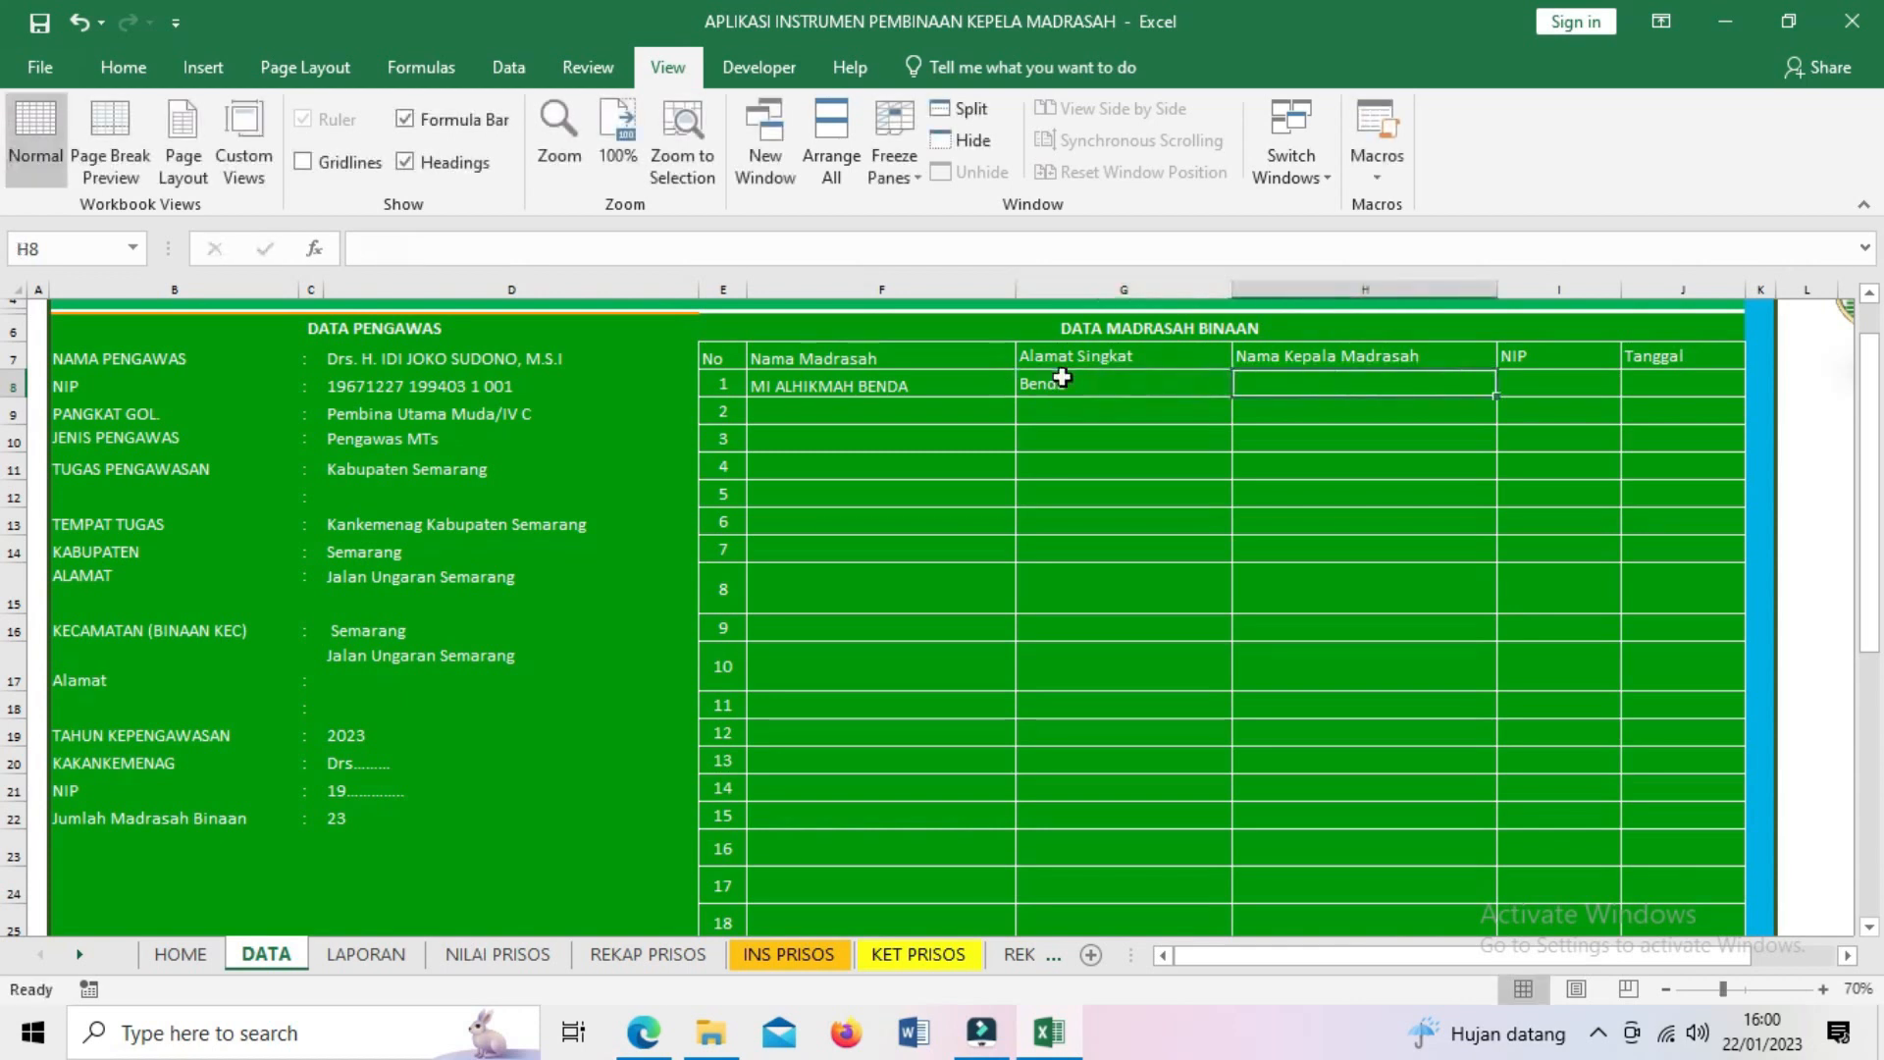
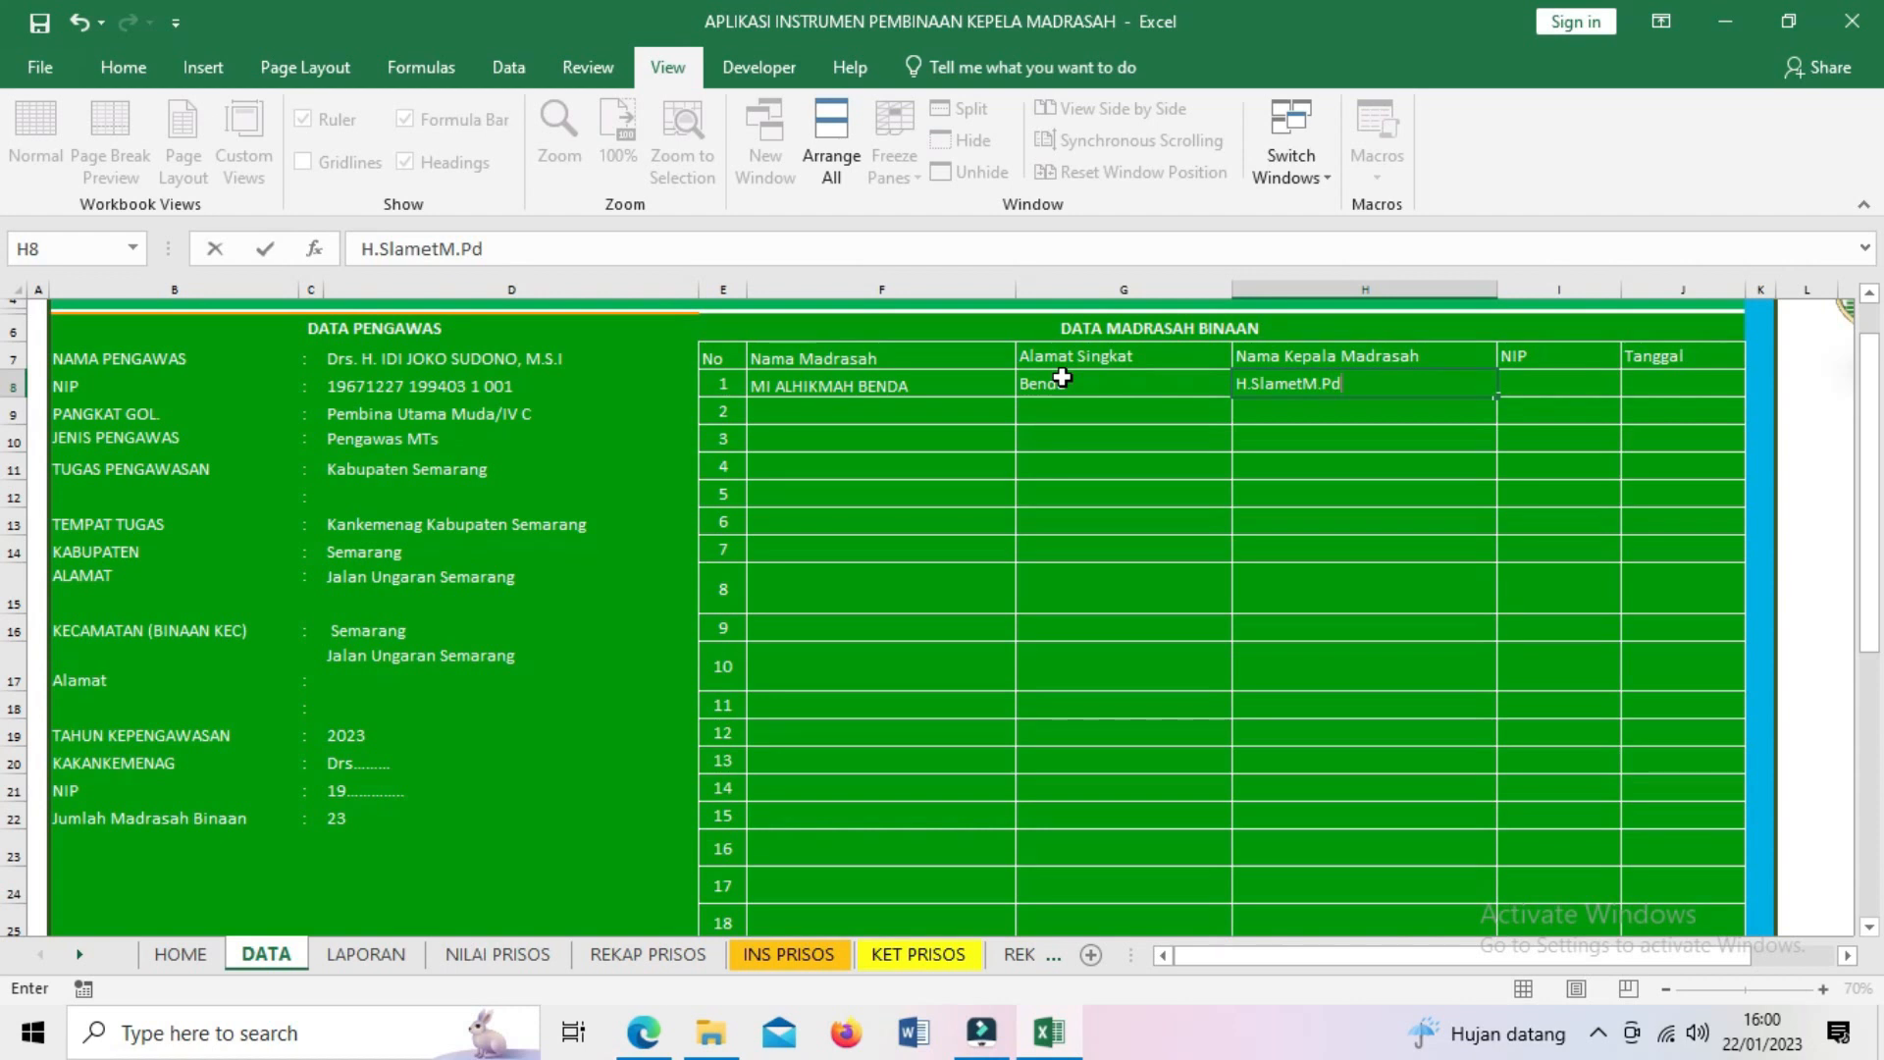
- Add the madrasah head's name, their NIP and the date 1/2/2023 to that row
key("Tab")
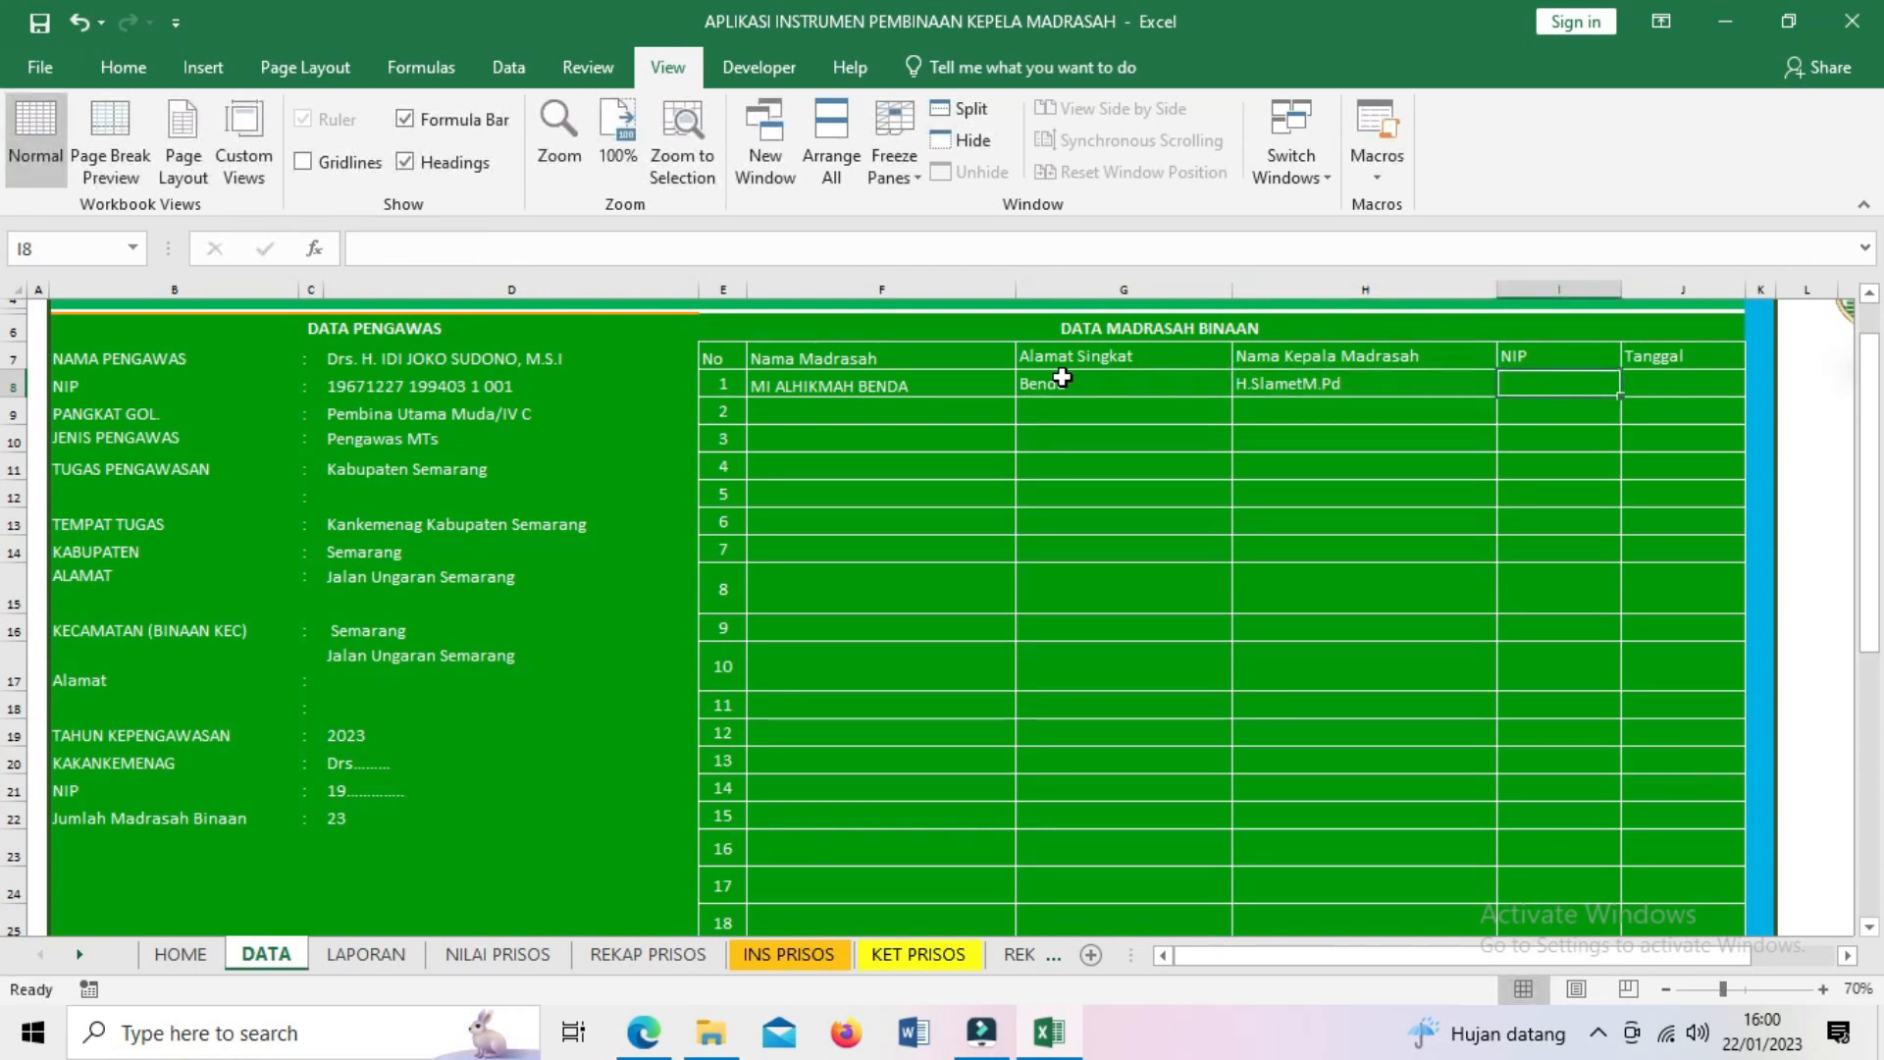
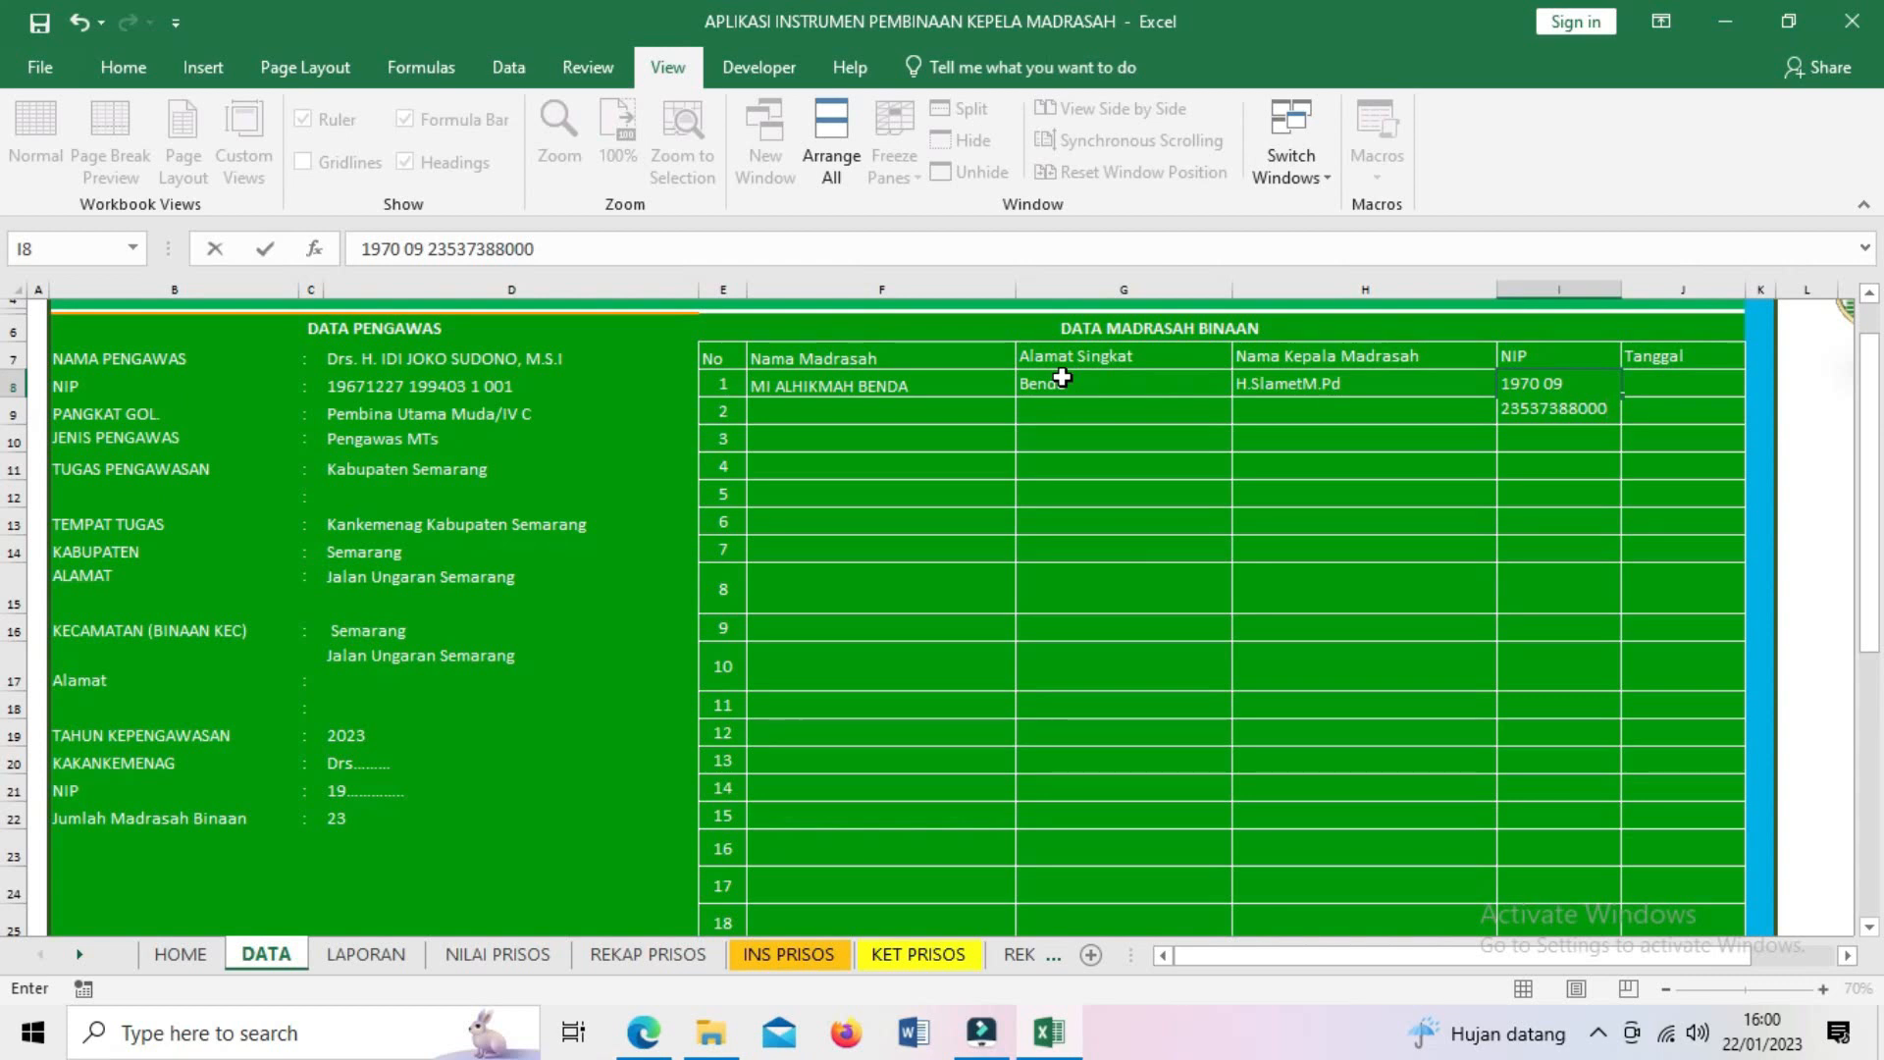
left_click(1658, 387)
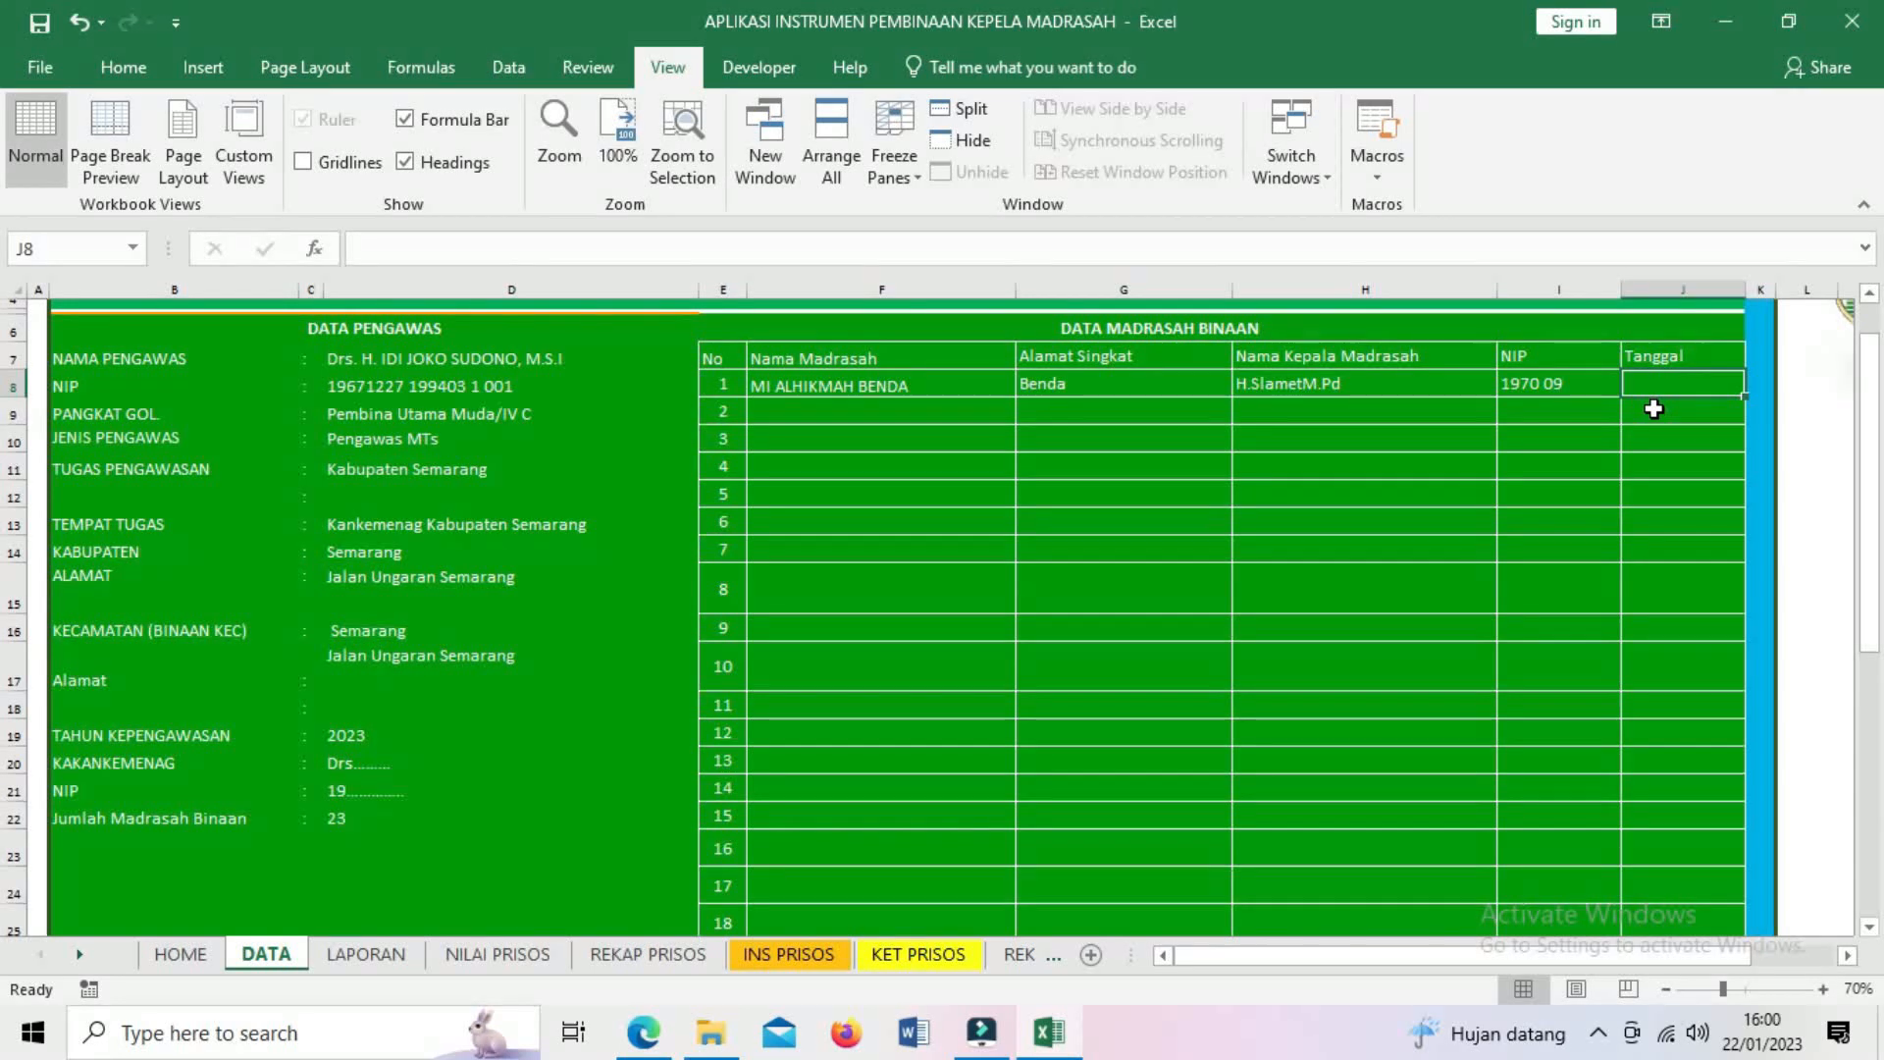
type("1/2/2023")
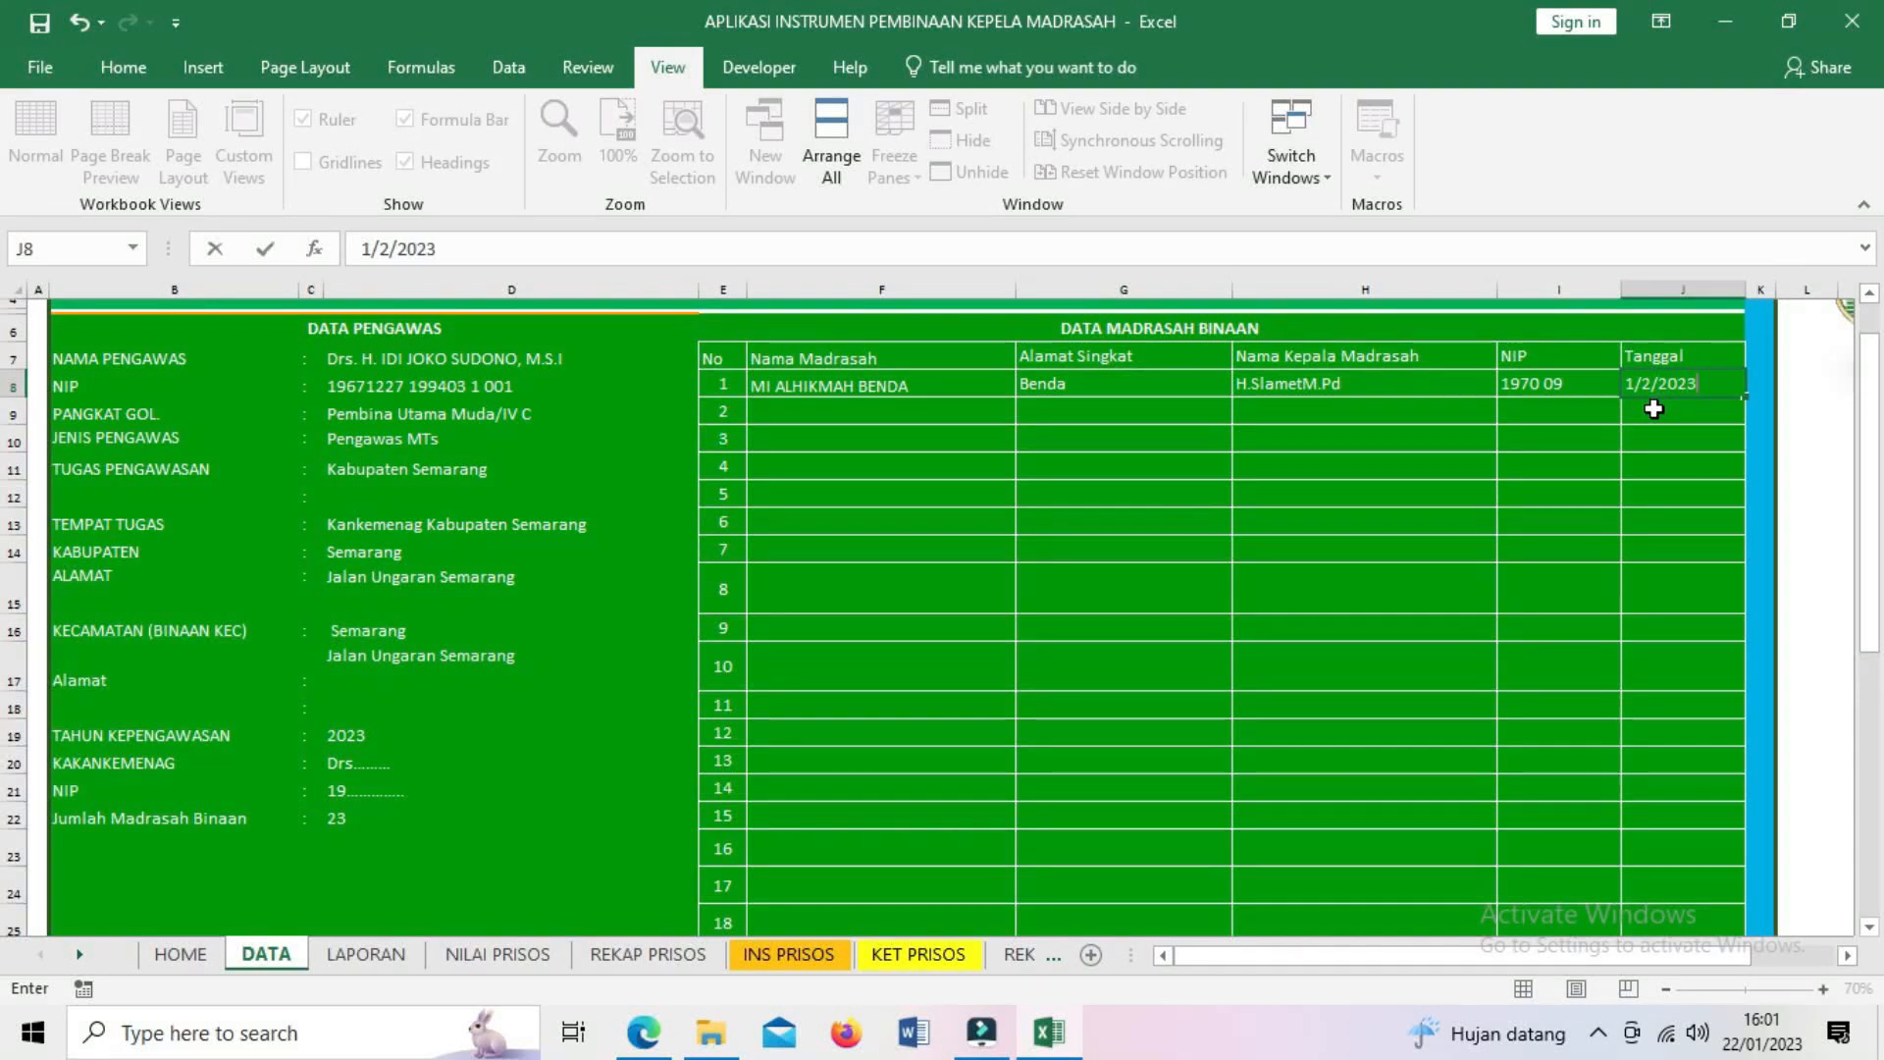
left_click(1654, 409)
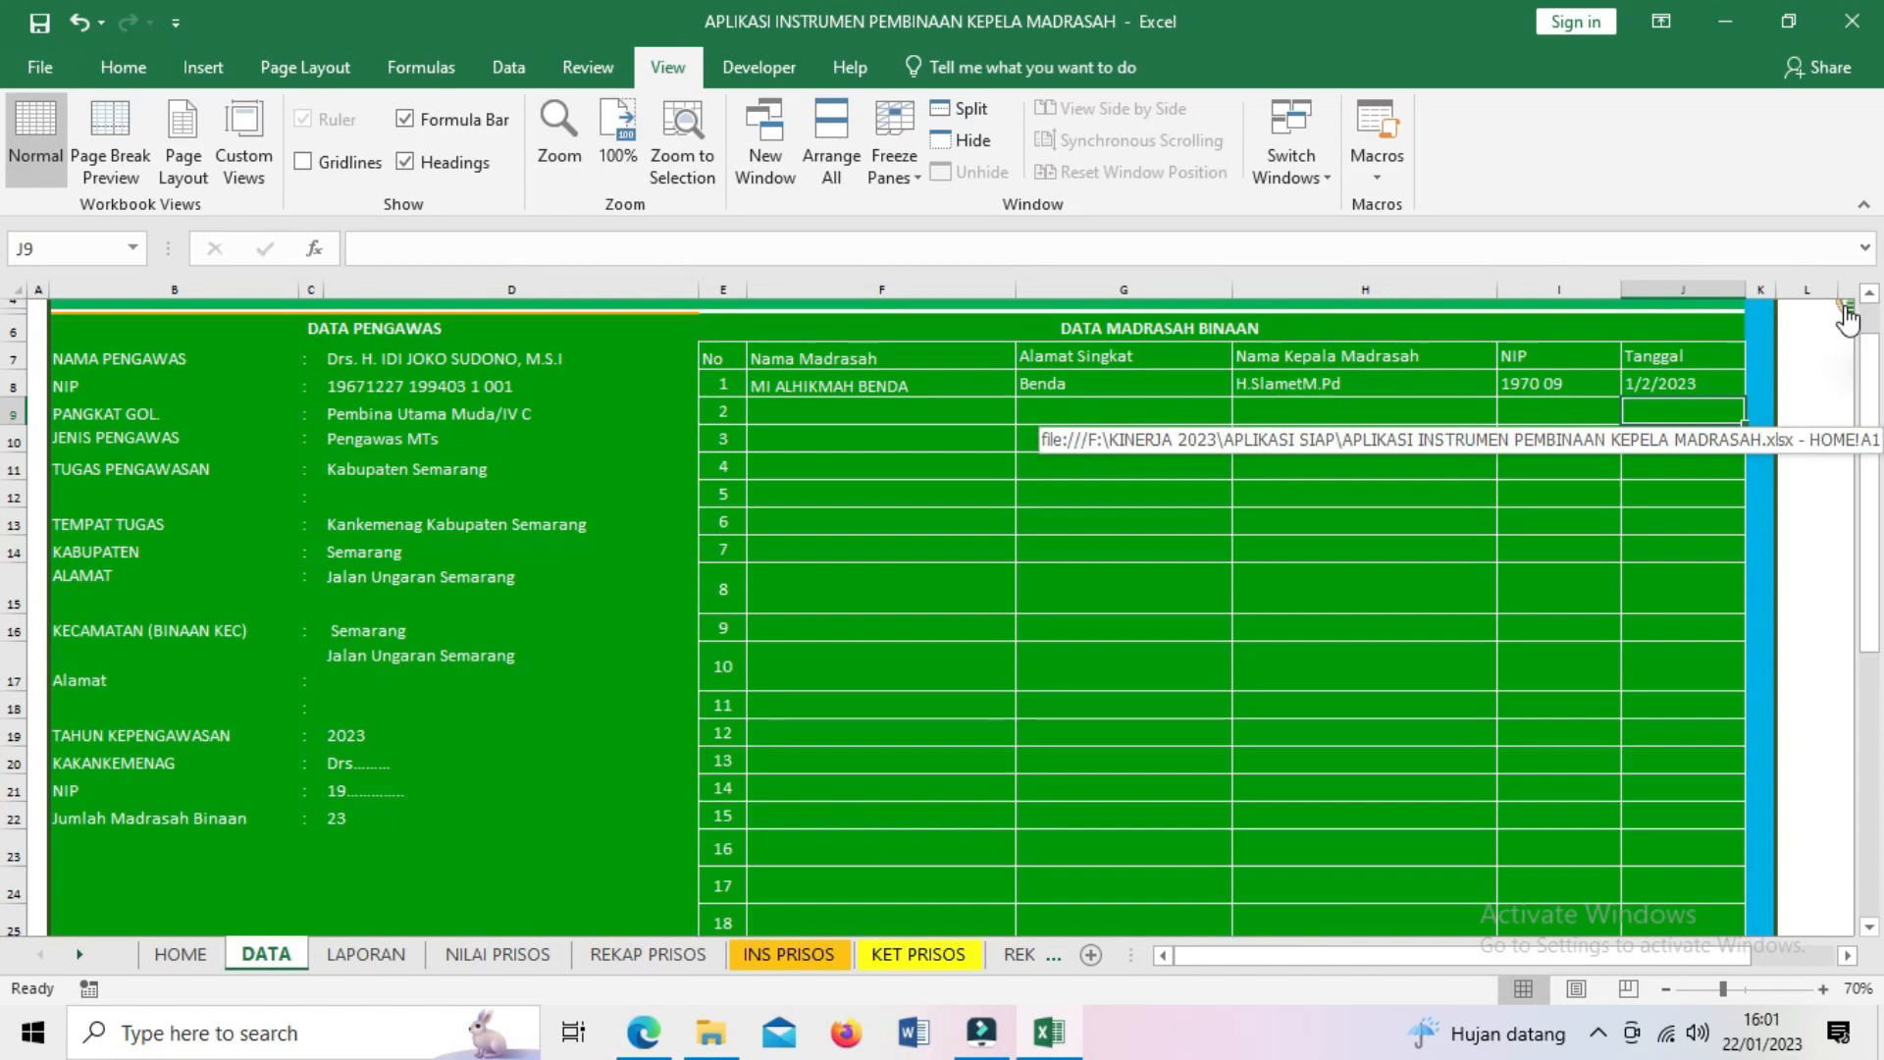
- Return to HOME via the logo and open the KOMPETENSI KEPEMIMPINAN PEMBELAJARAN input sheet
left_click(1849, 317)
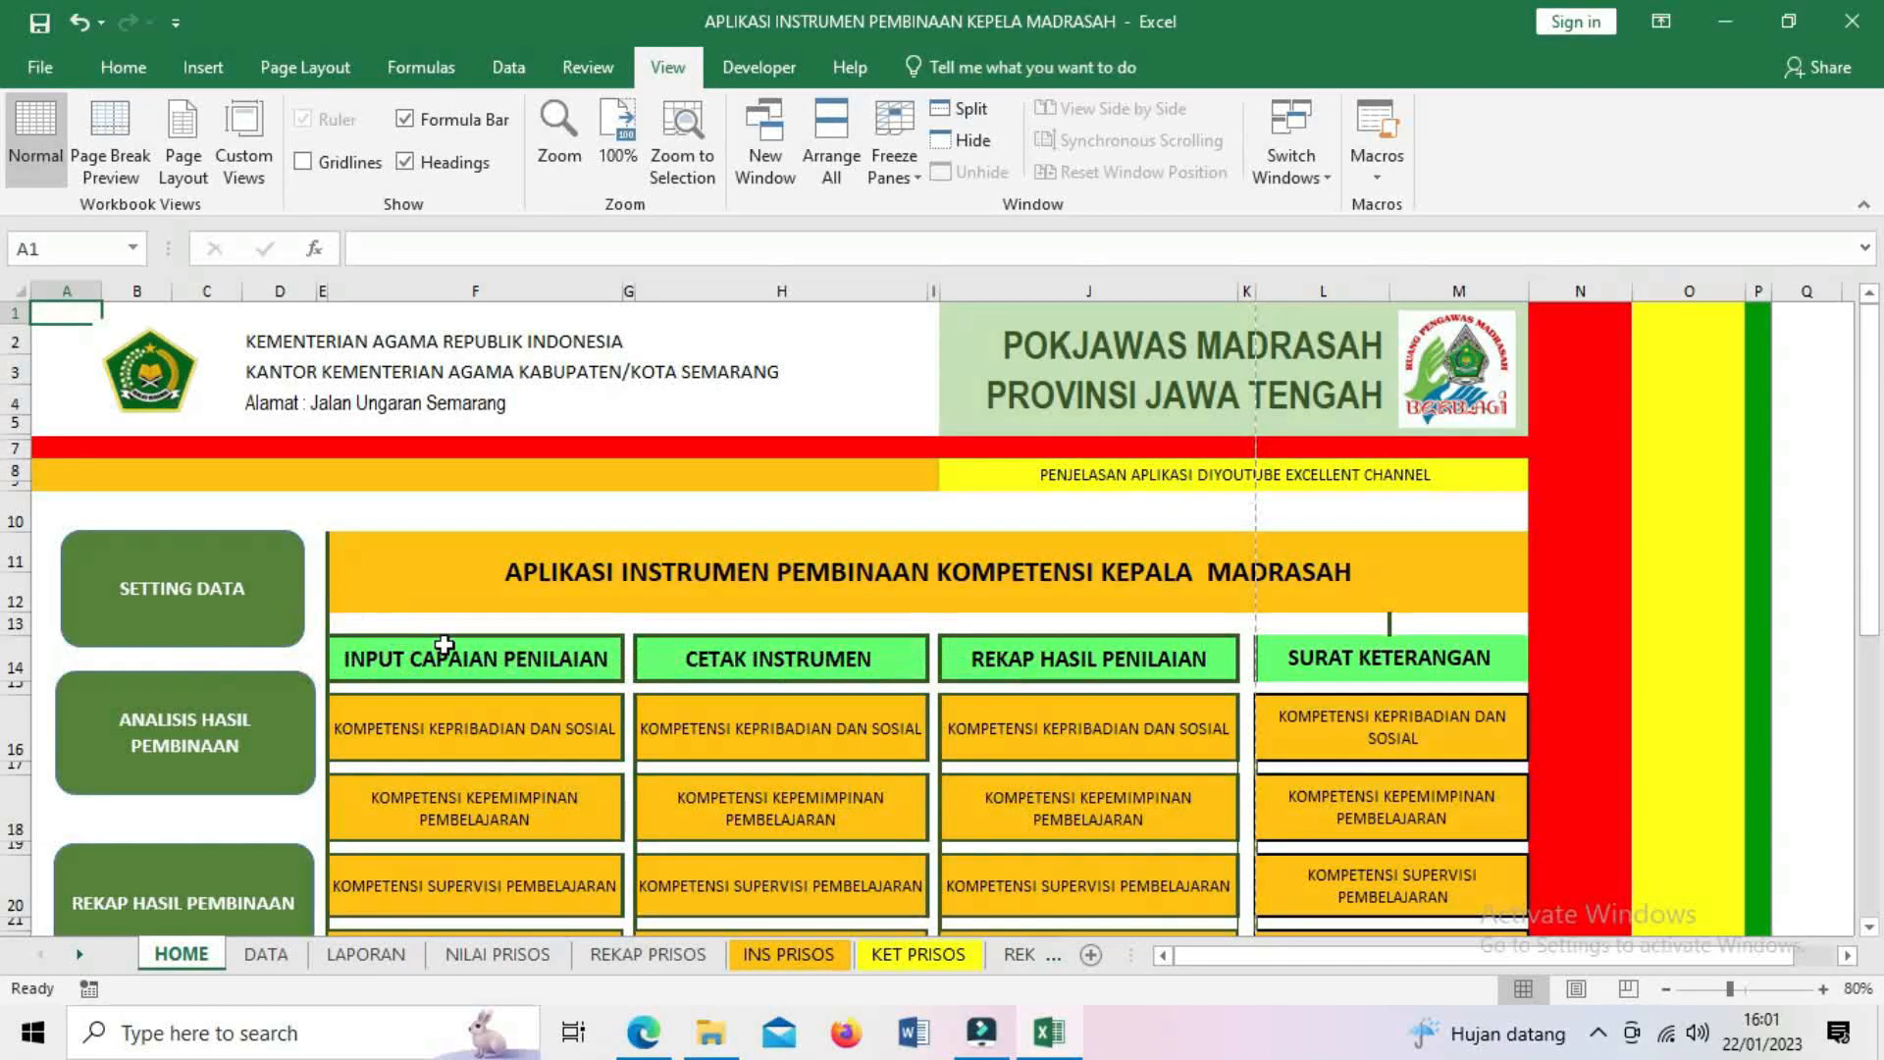
scroll(461, 645, "down", 2)
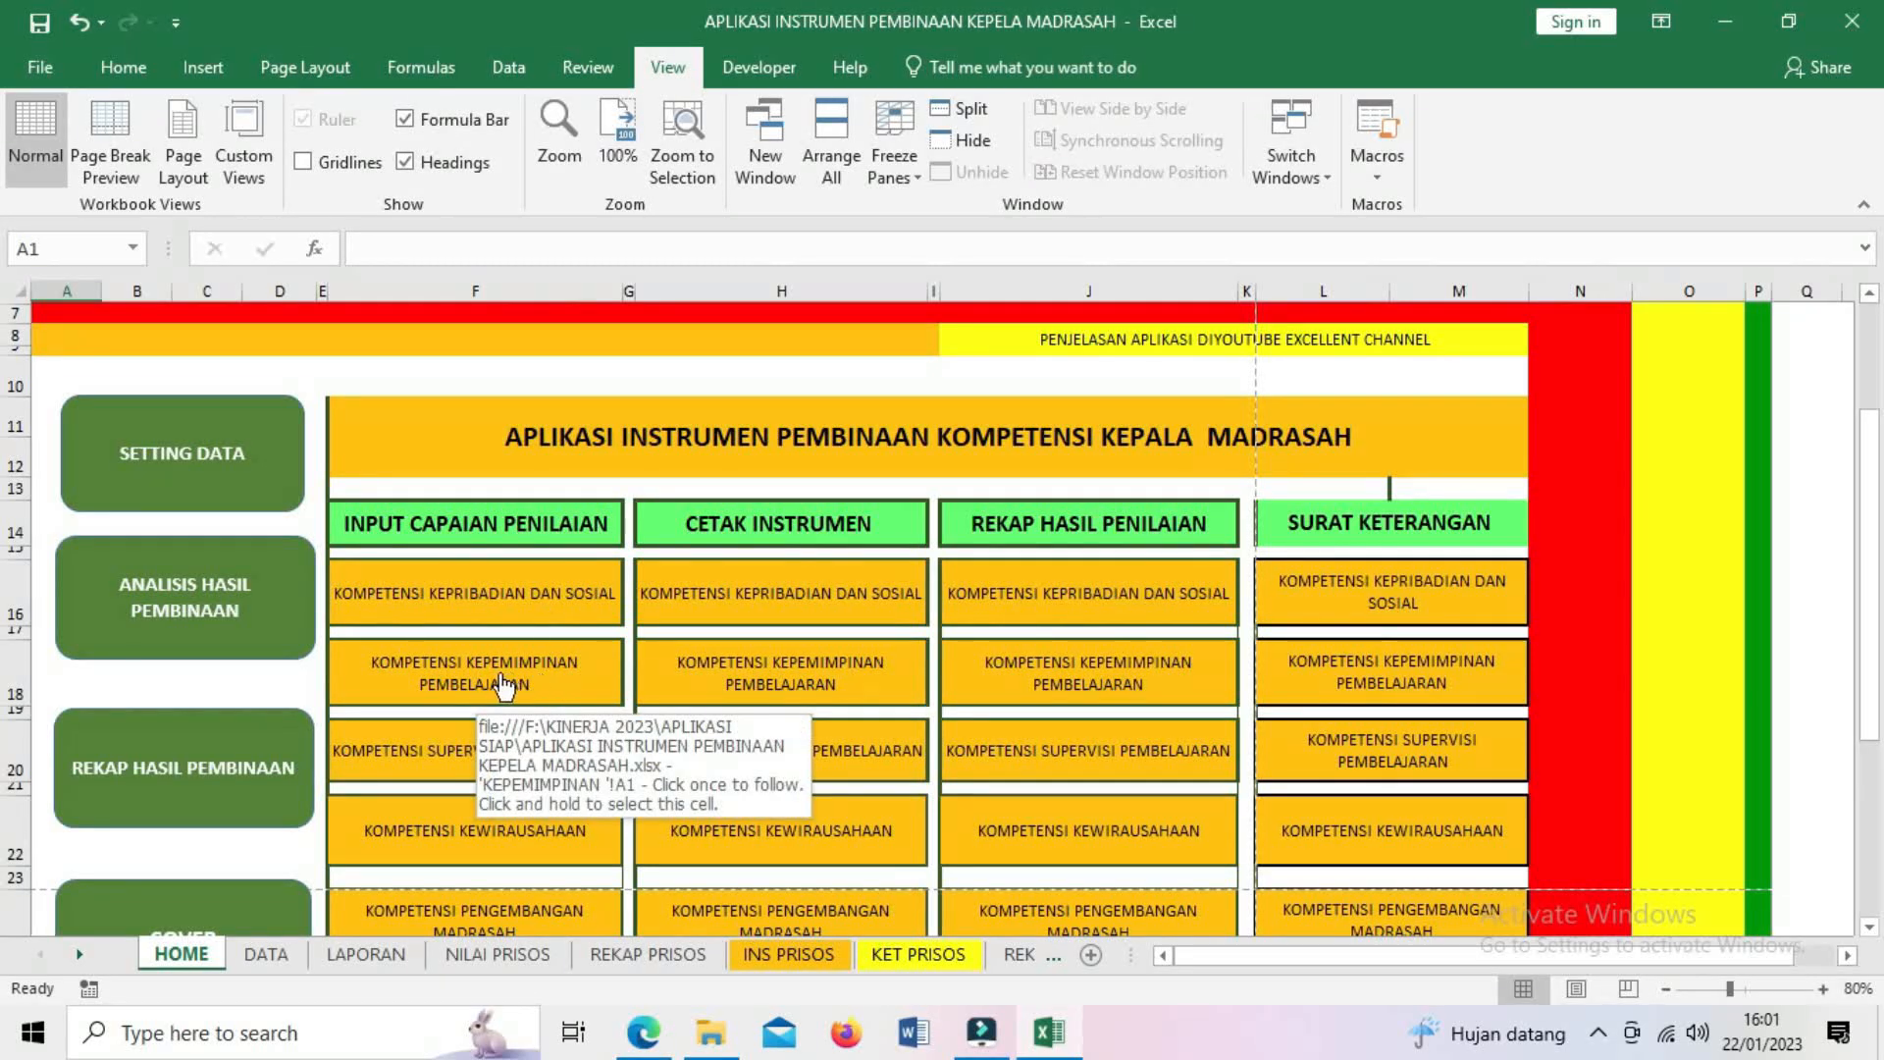
left_click(497, 684)
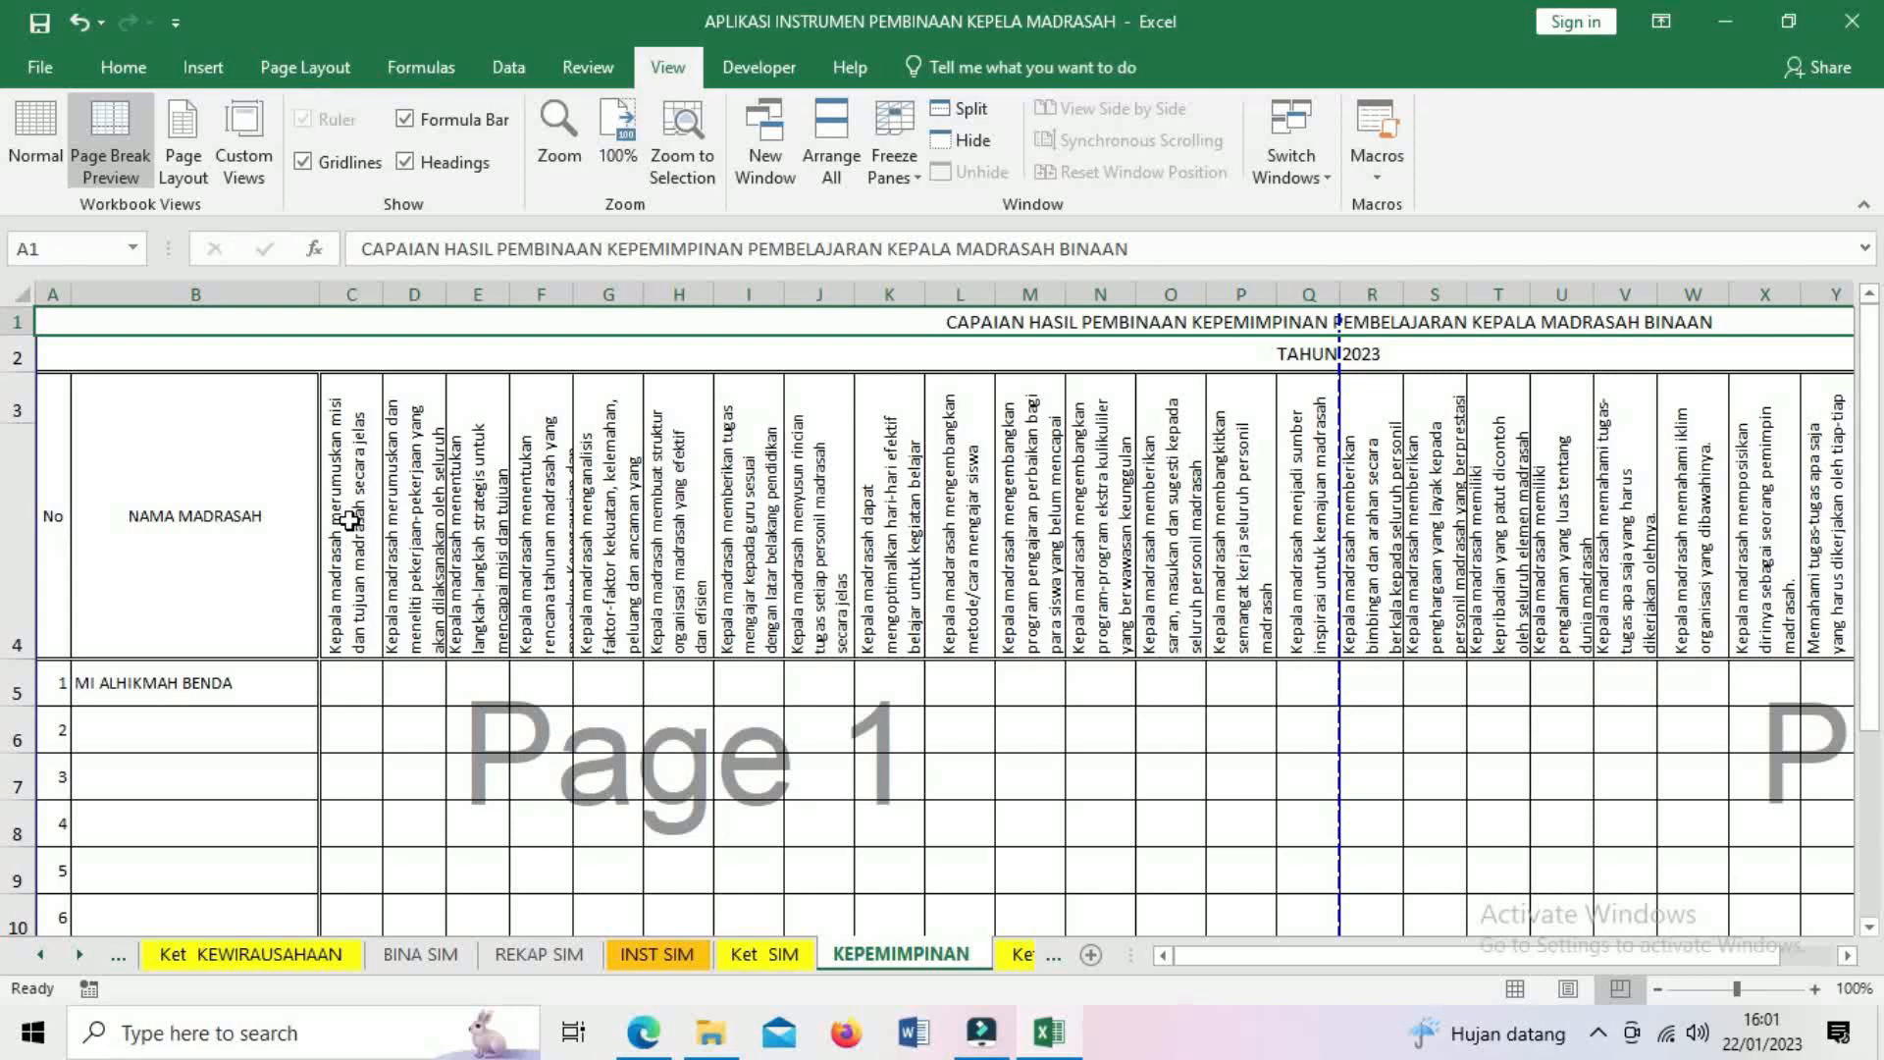
mouse_move(1266, 958)
left_mouse_down()
mouse_move(1286, 964)
mouse_move(1258, 971)
left_mouse_up()
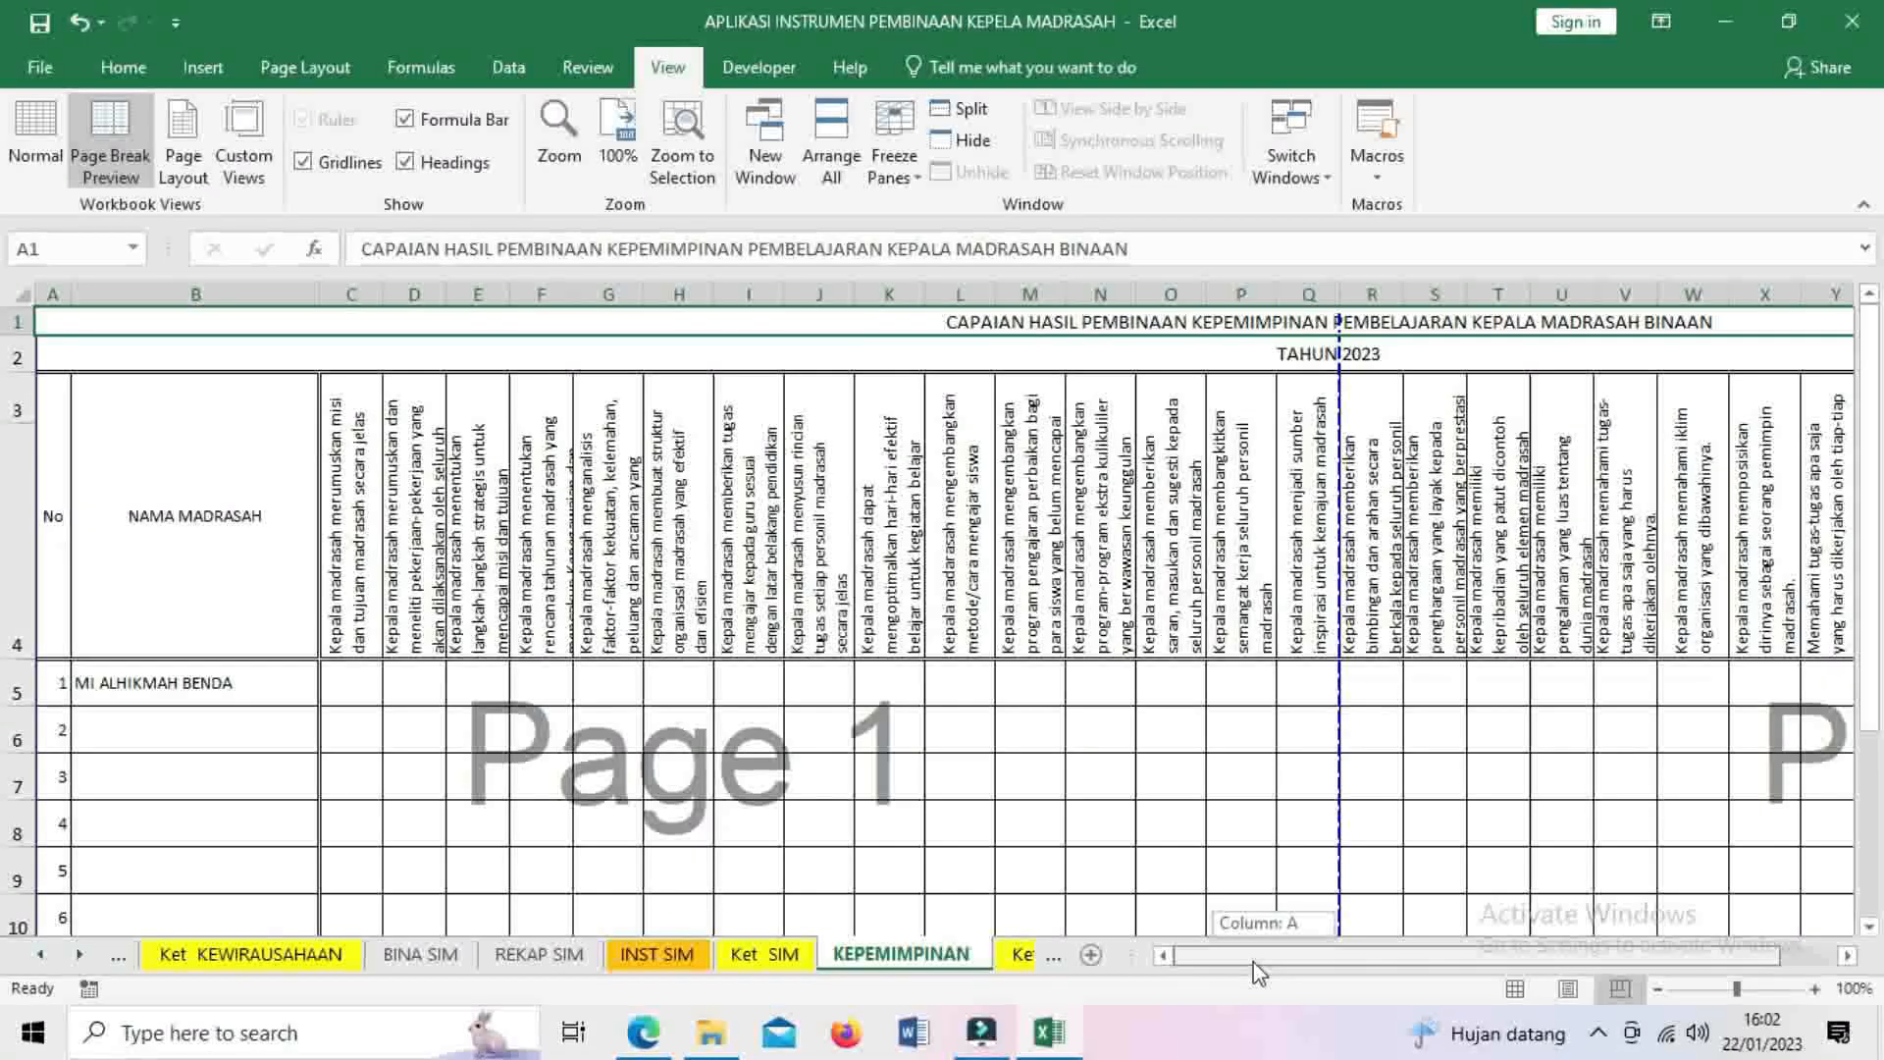
left_click_drag(1258, 972, 1258, 971)
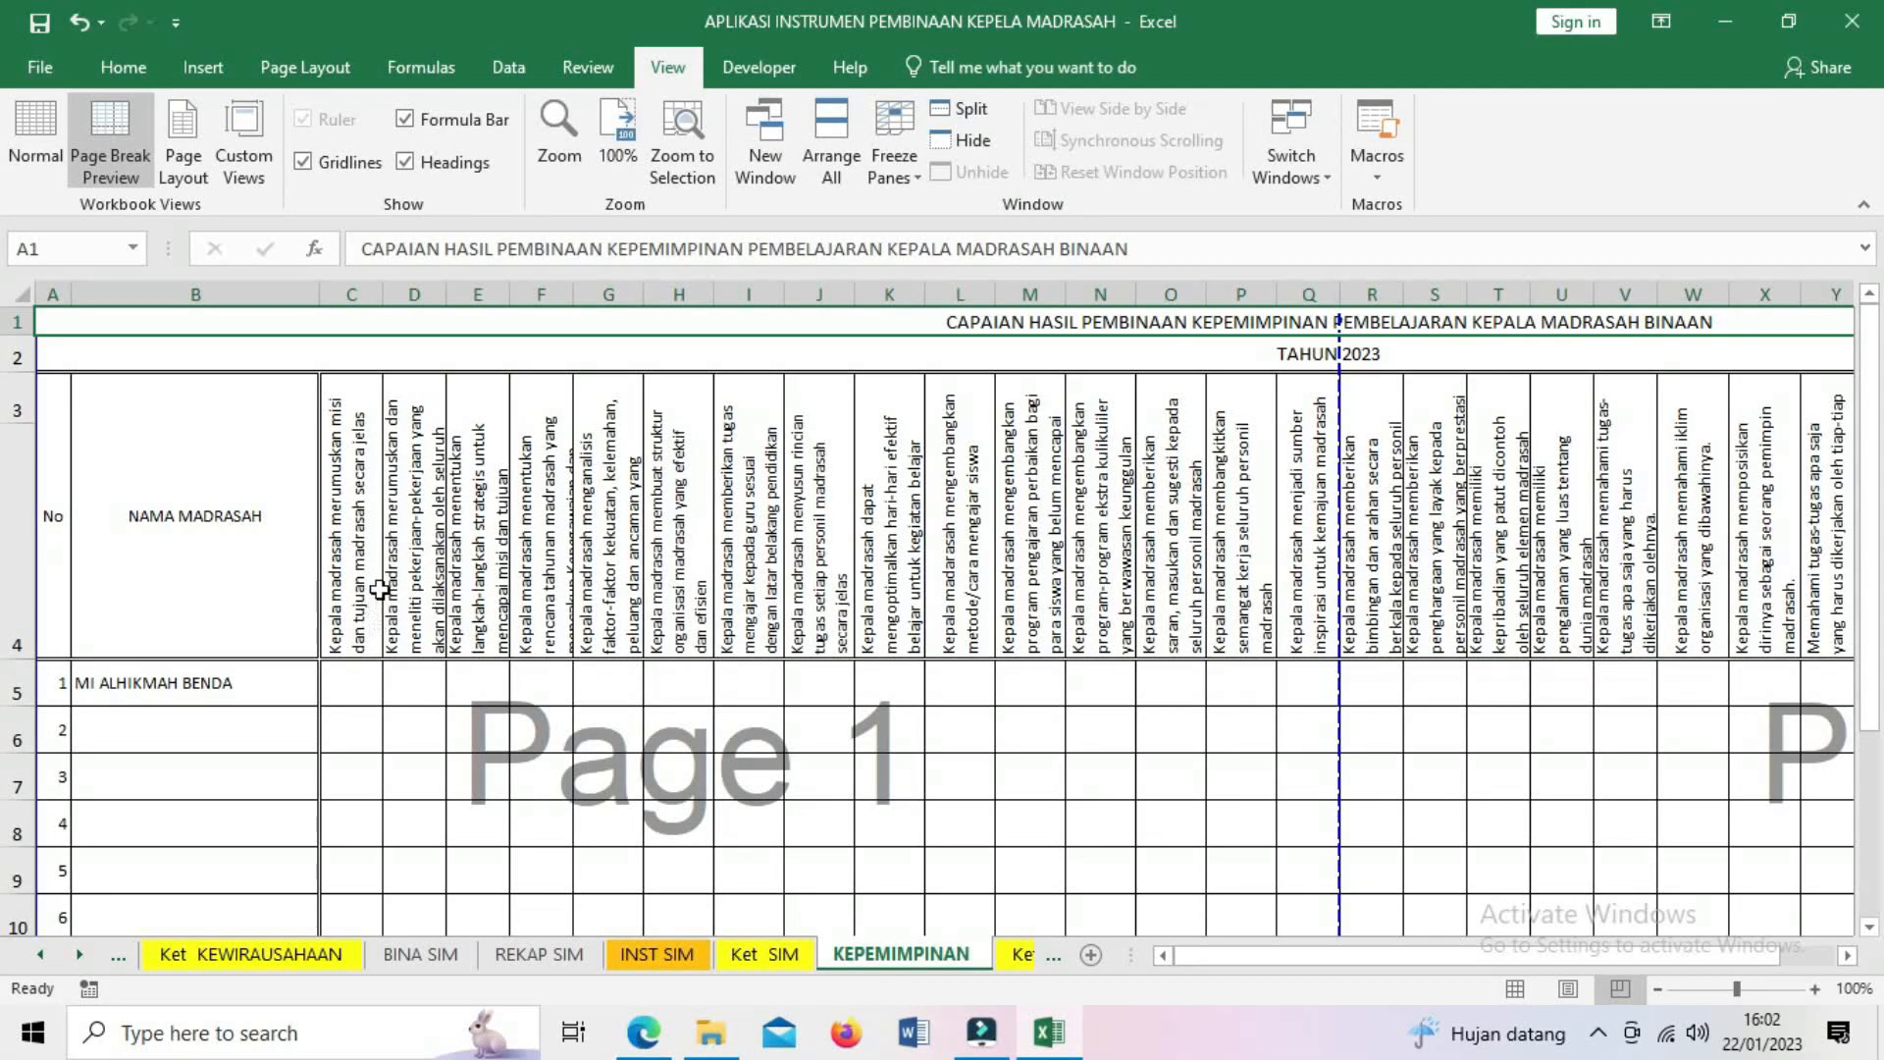
- Rate C5 and E5 as 3. Sesuai Semua and D5 as 2. Sesuai sebagian
left_click(384, 680)
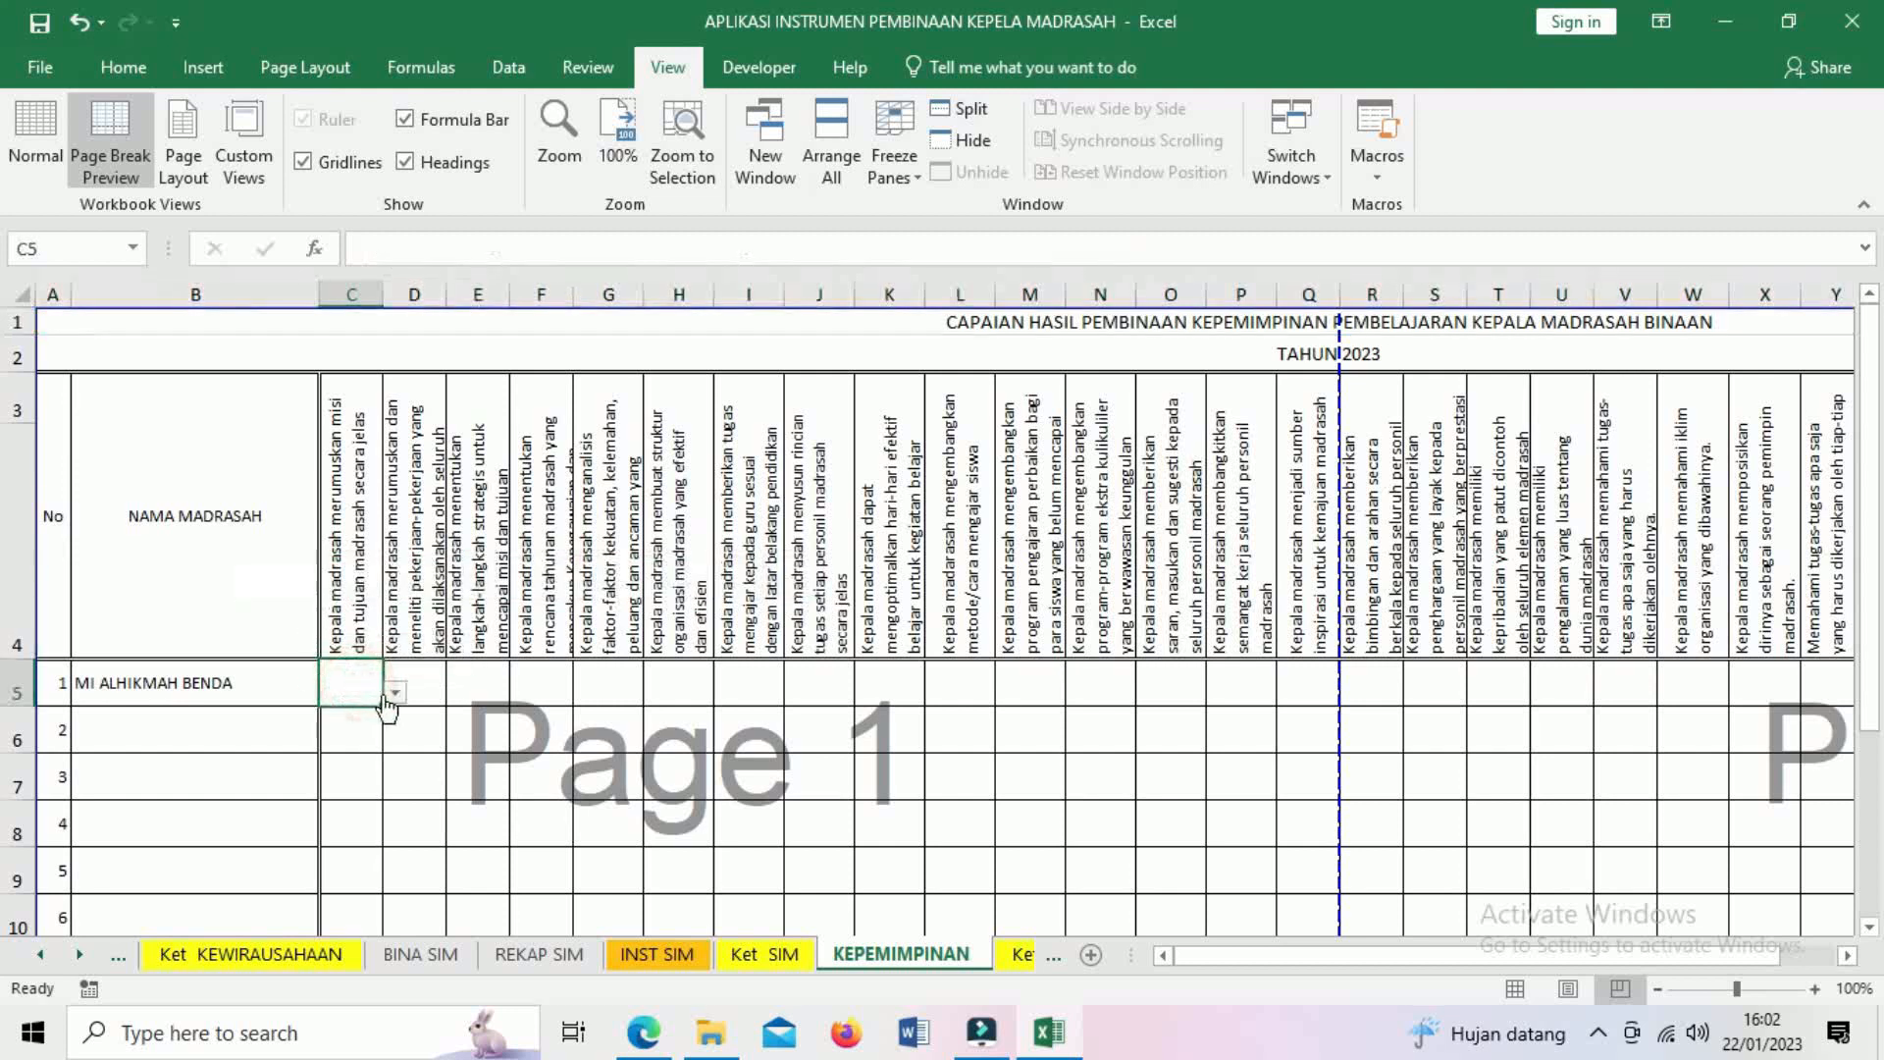
left_click(395, 695)
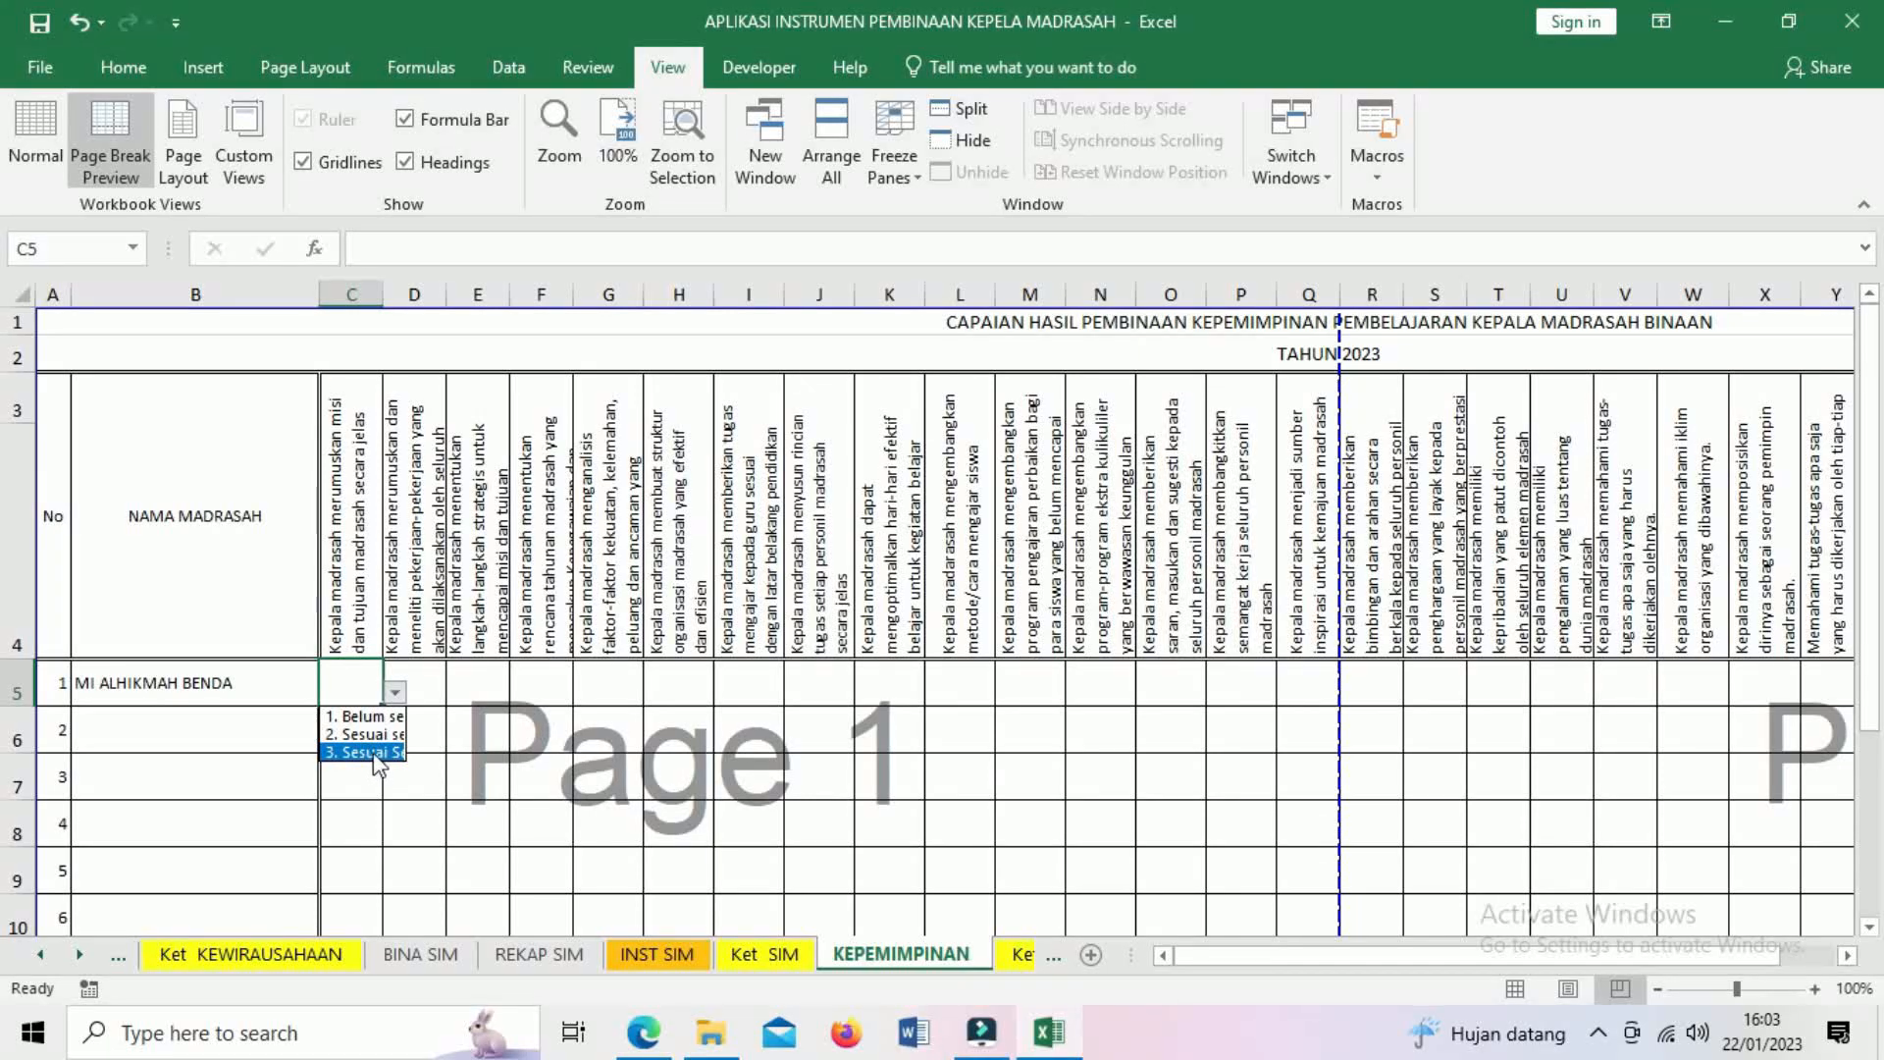
left_click(374, 754)
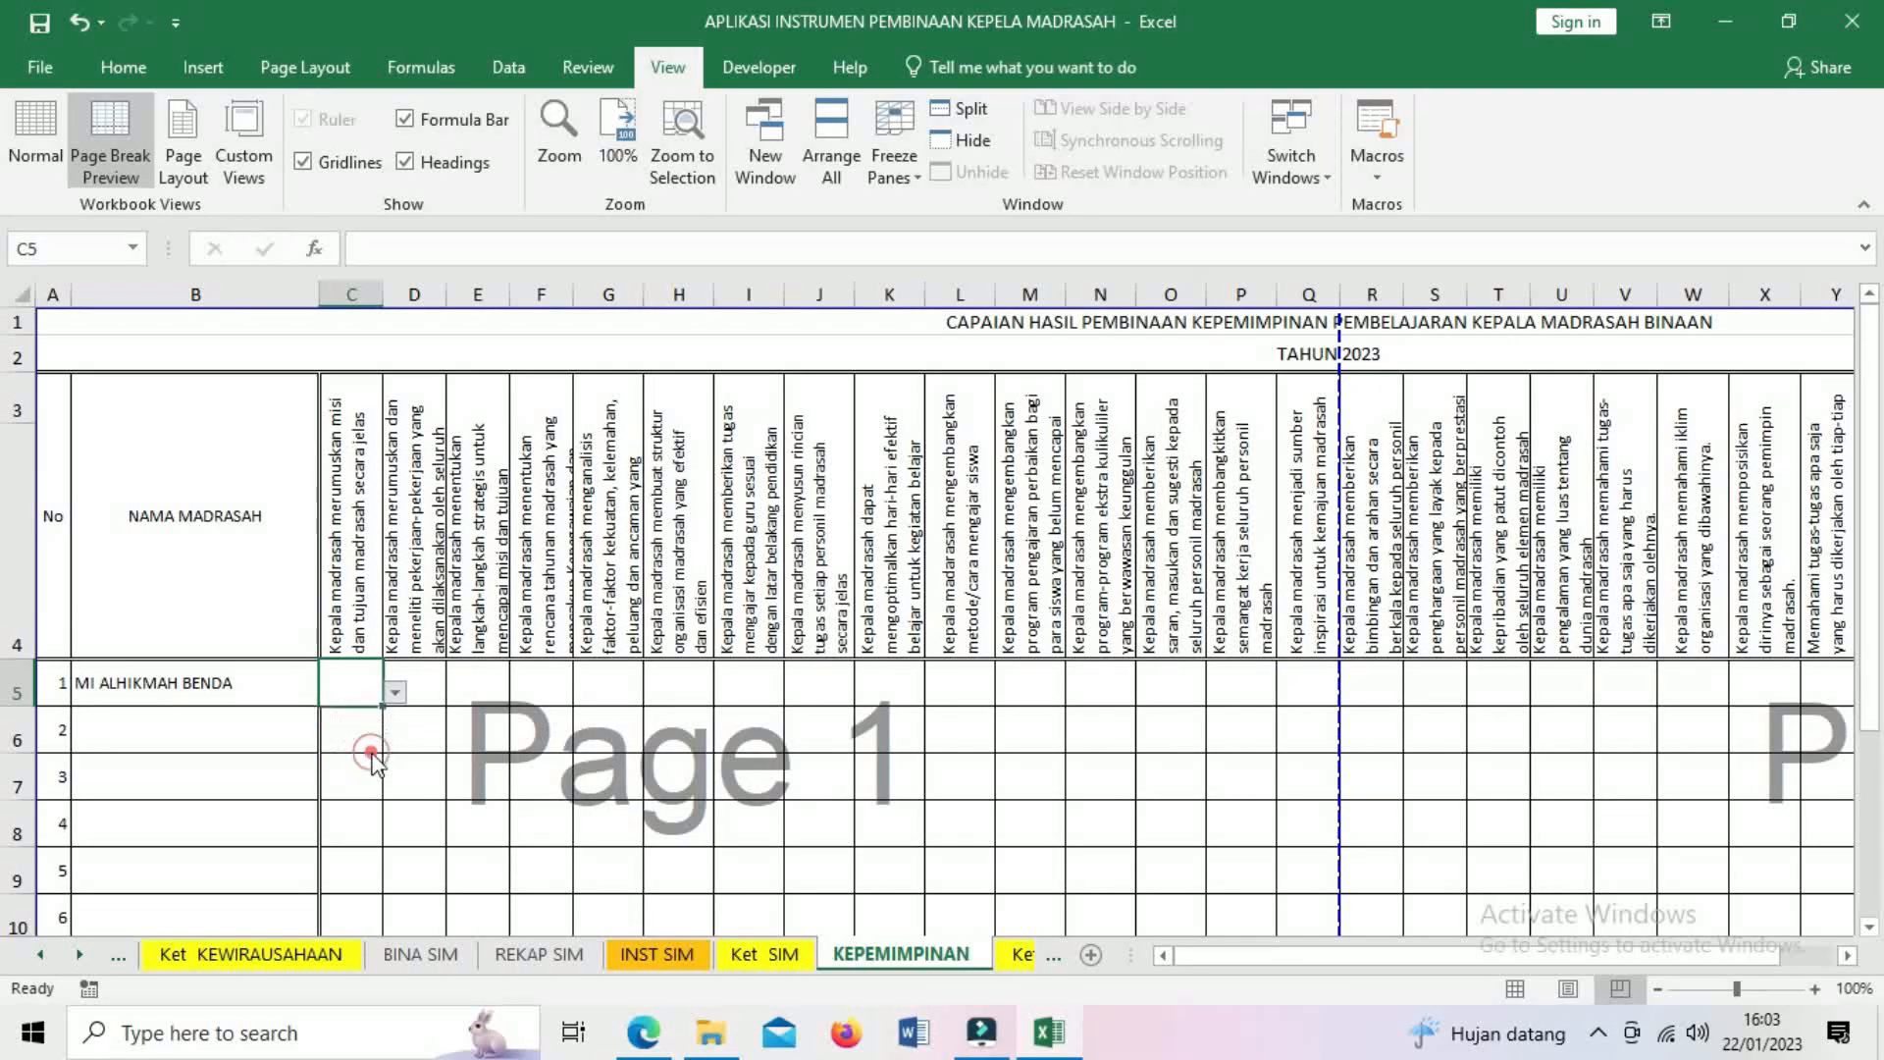
left_click(424, 589)
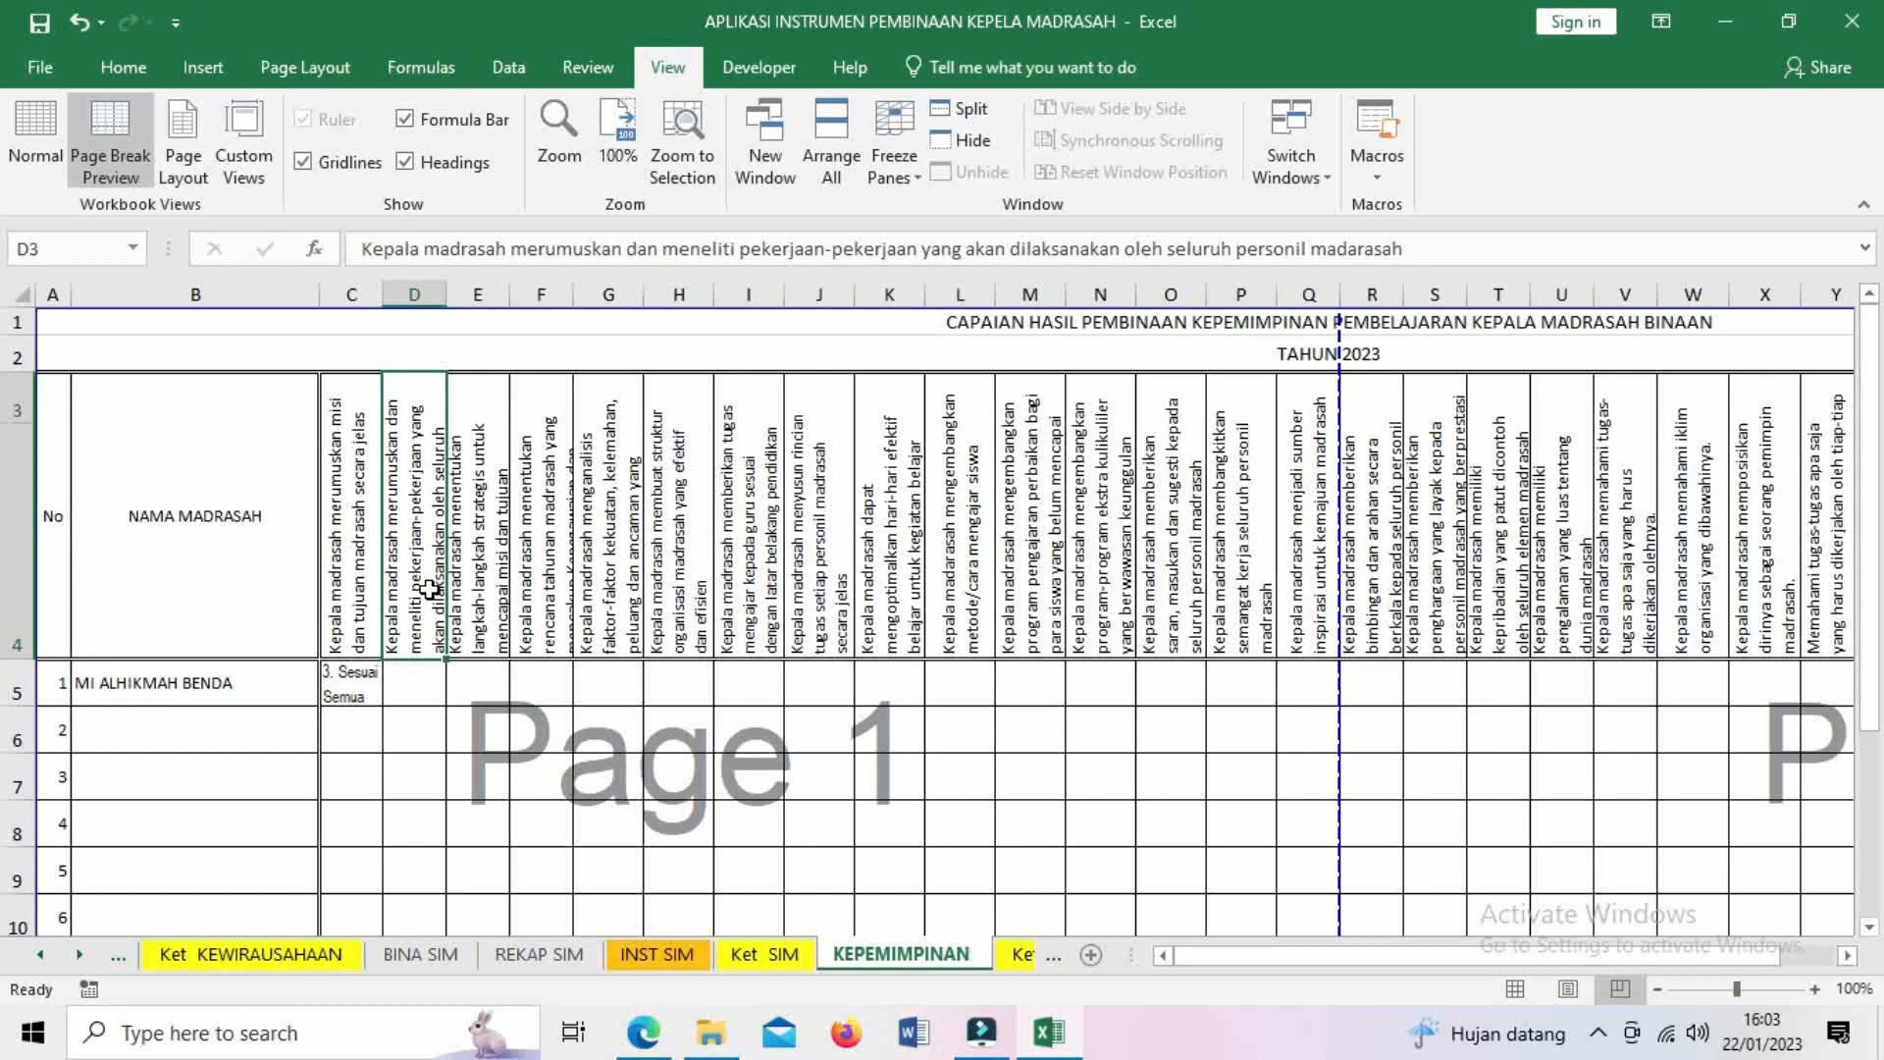
left_click(412, 694)
left_click(459, 694)
left_click(439, 728)
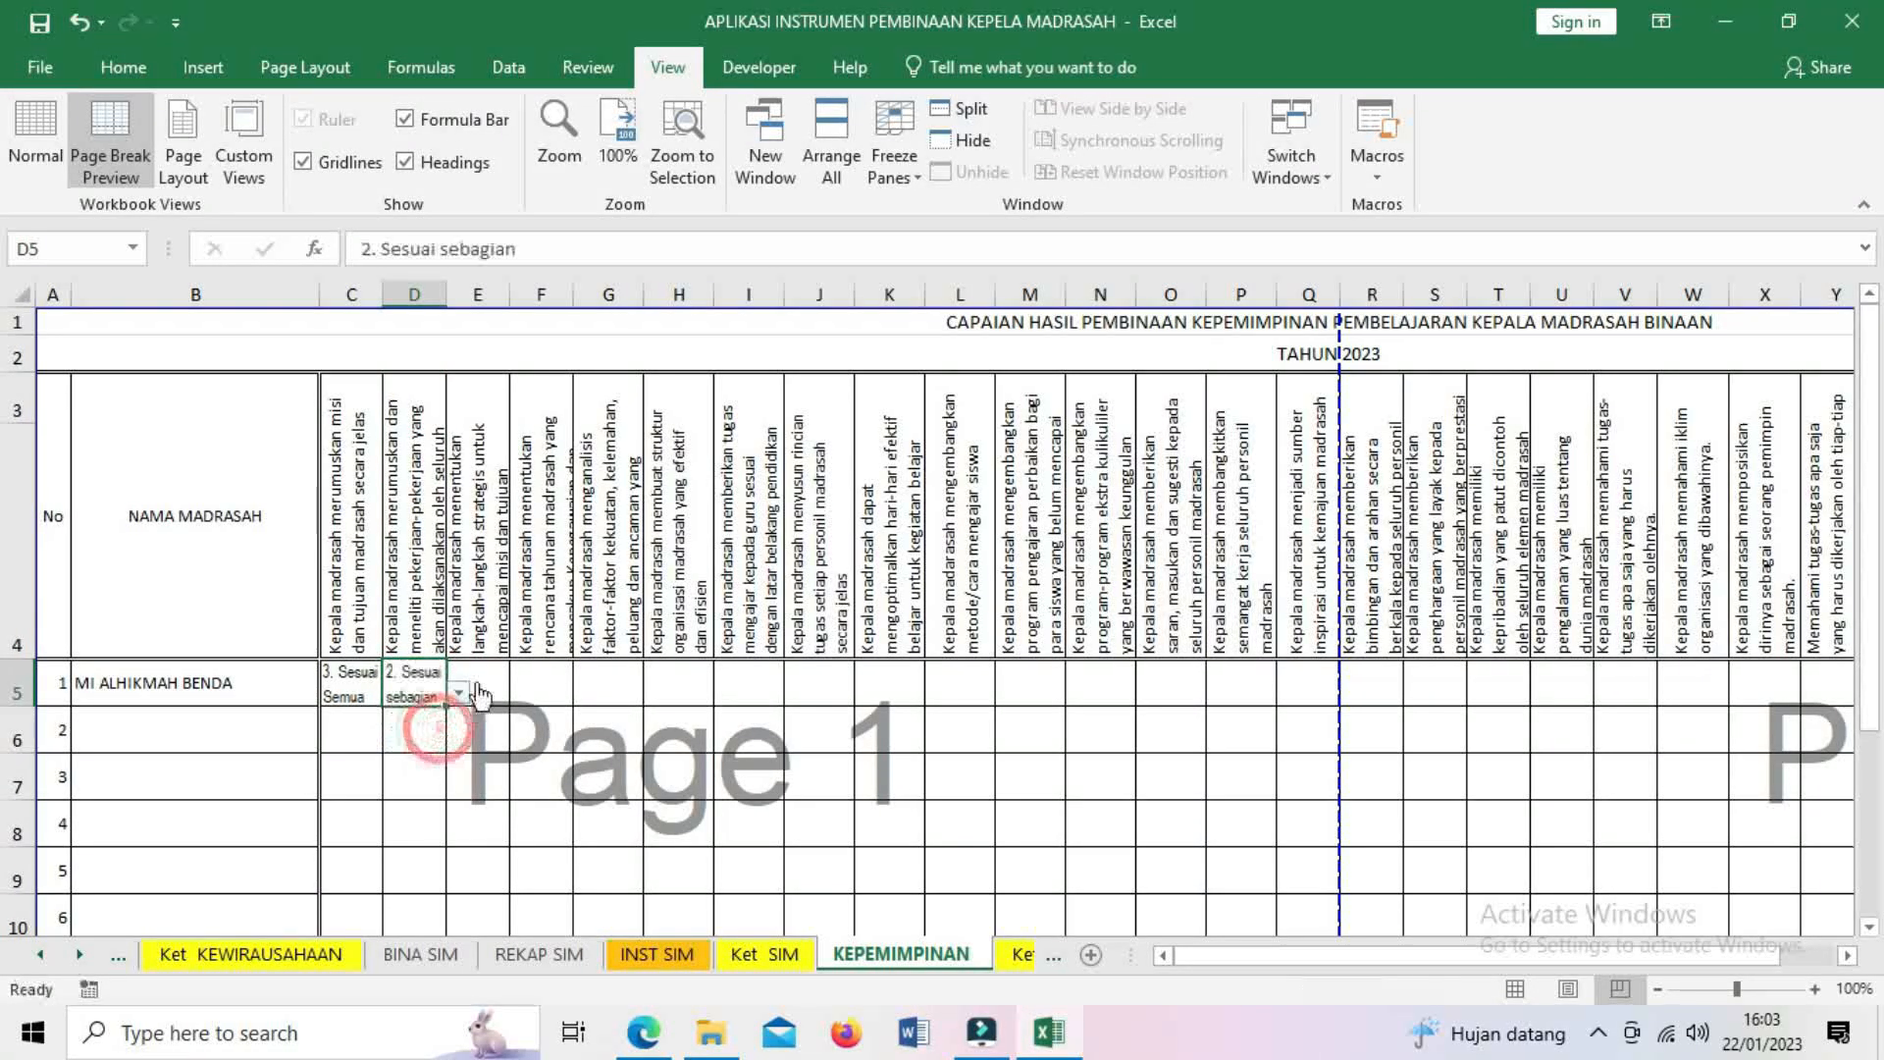
left_click(491, 586)
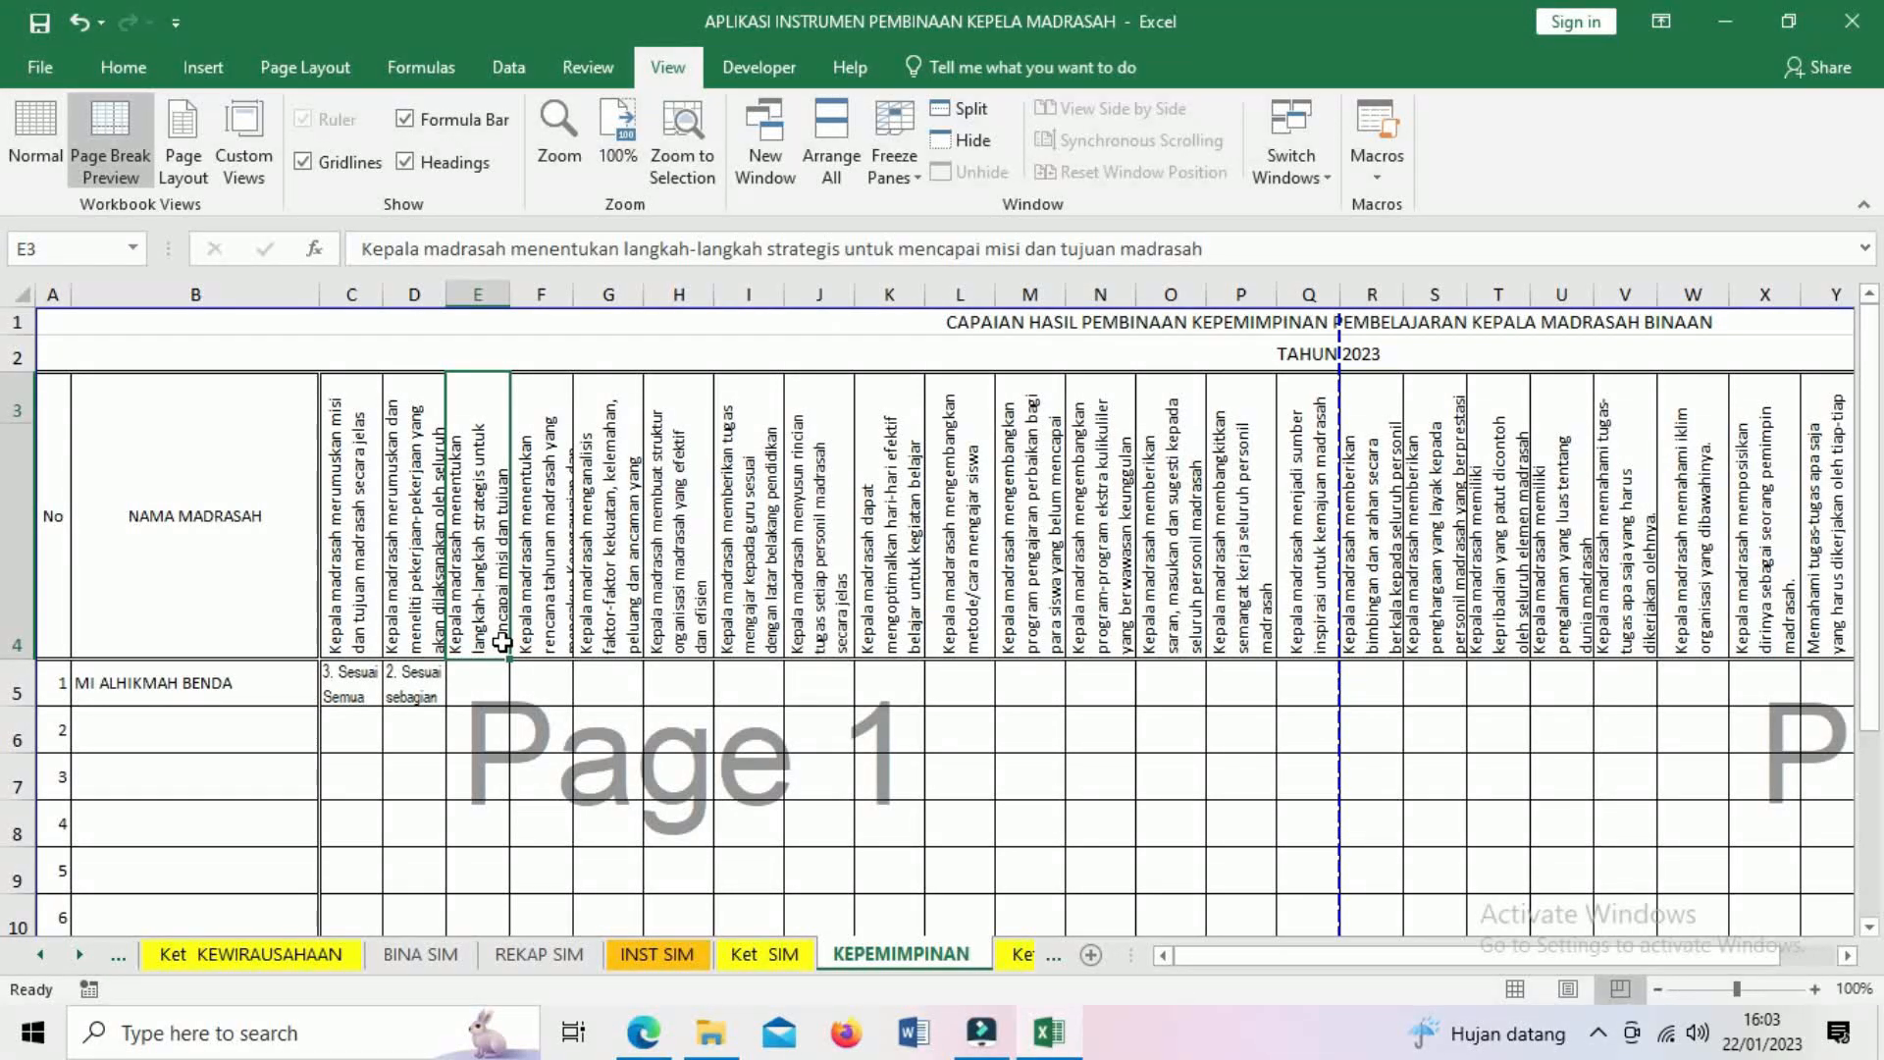
left_click(485, 677)
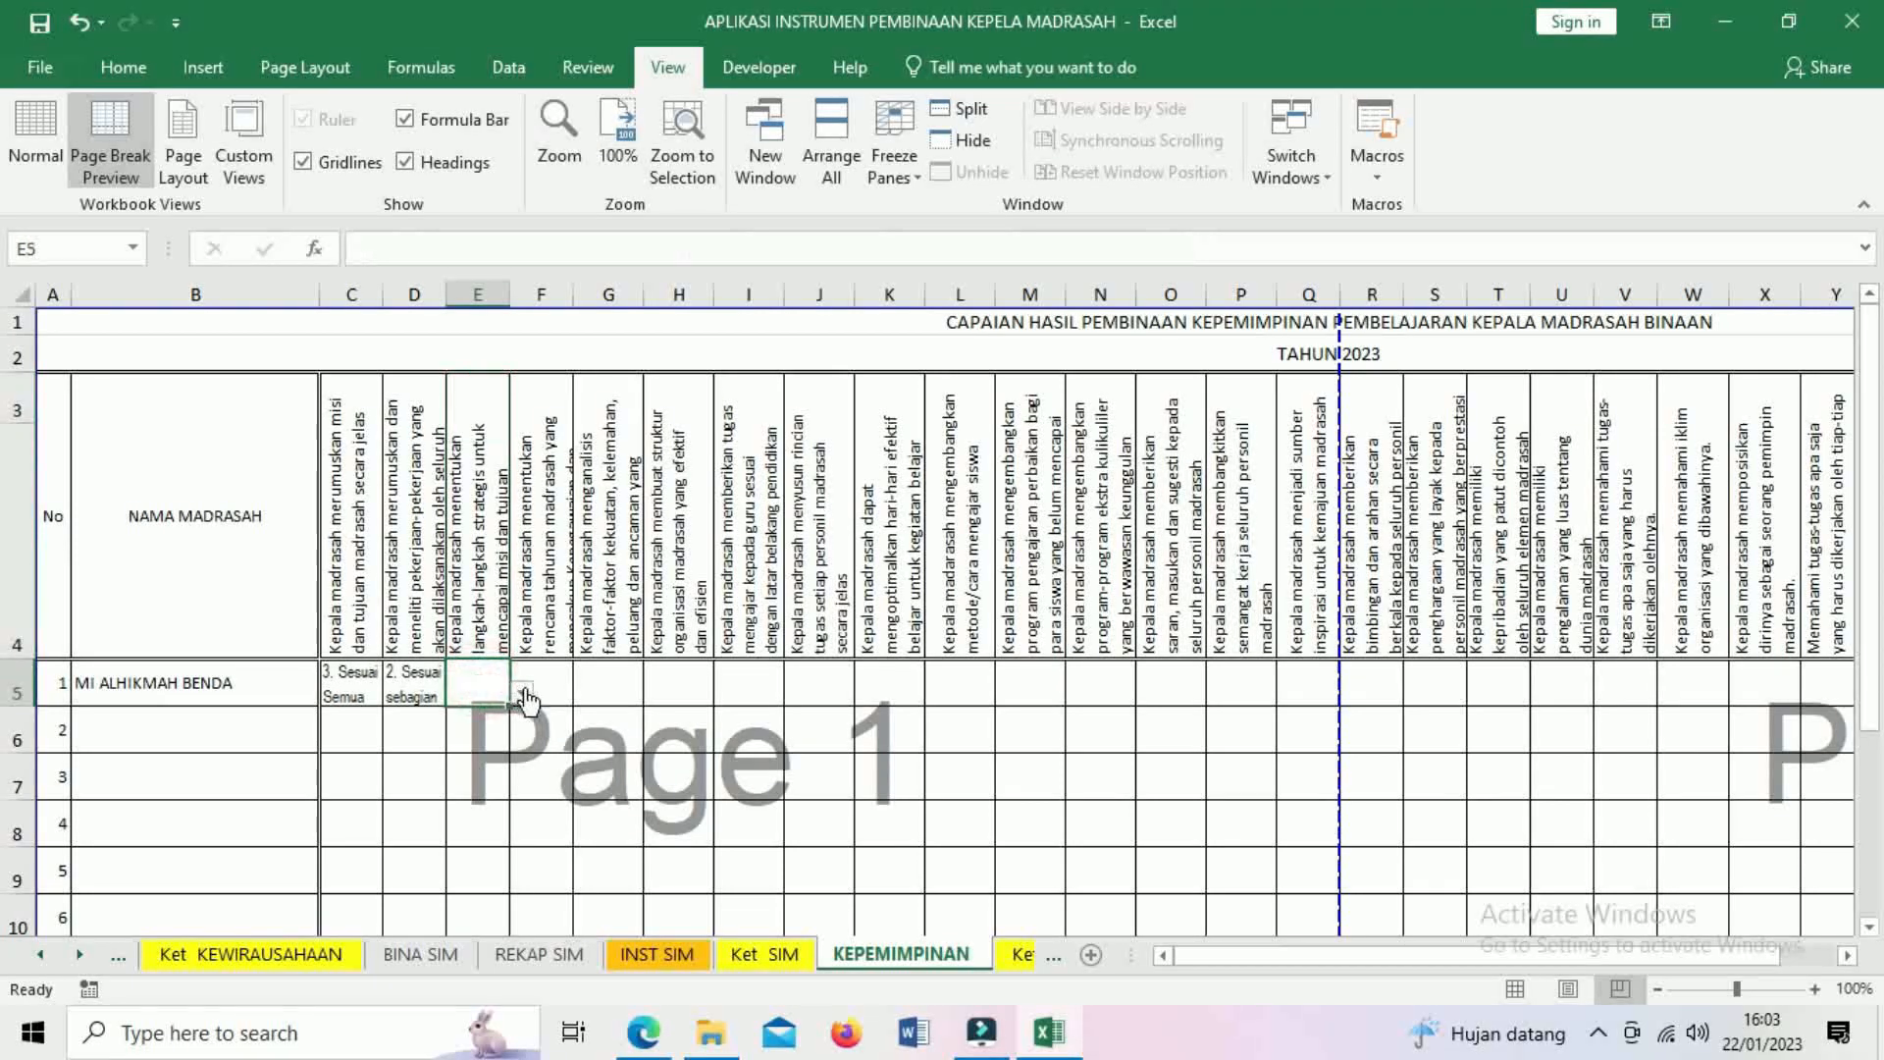
left_click(523, 693)
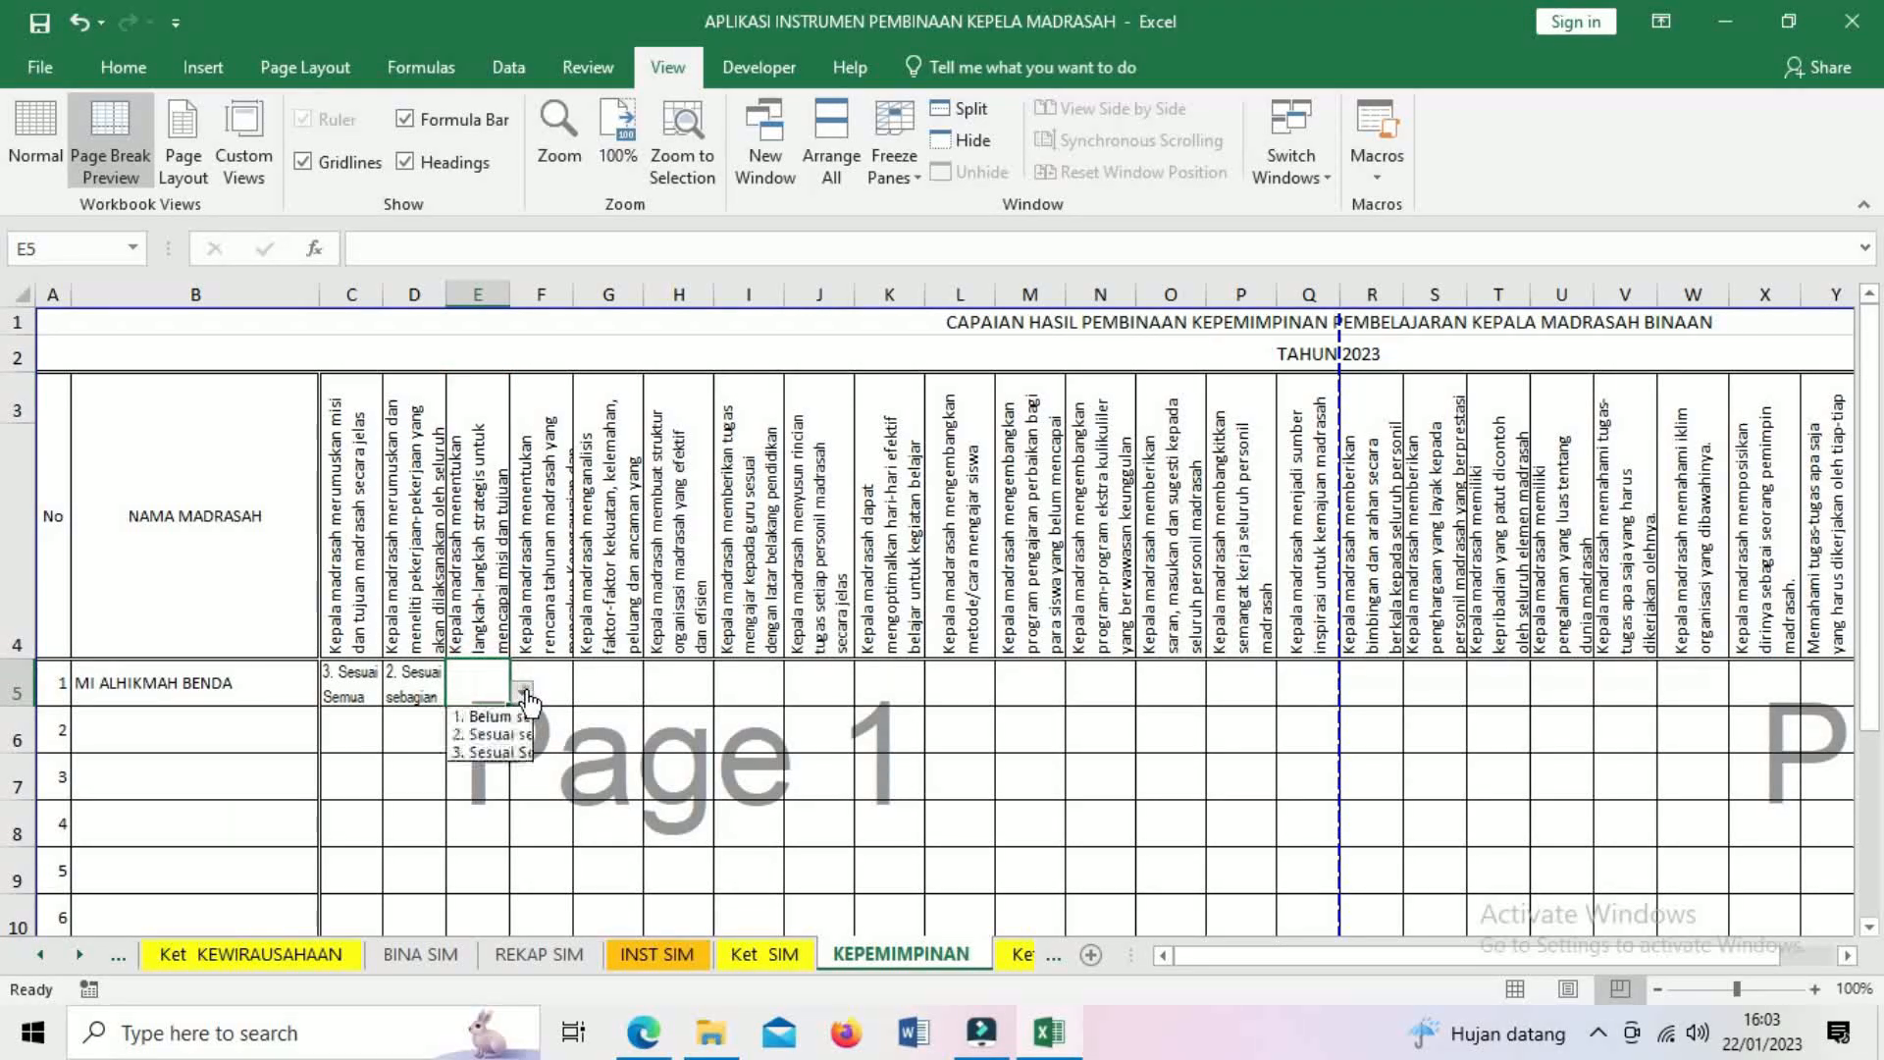
left_click(503, 752)
- Rate F5 and G5 as 2. Sesuai sebagian and H5 as 3. Sesuai Semua
left_click(557, 687)
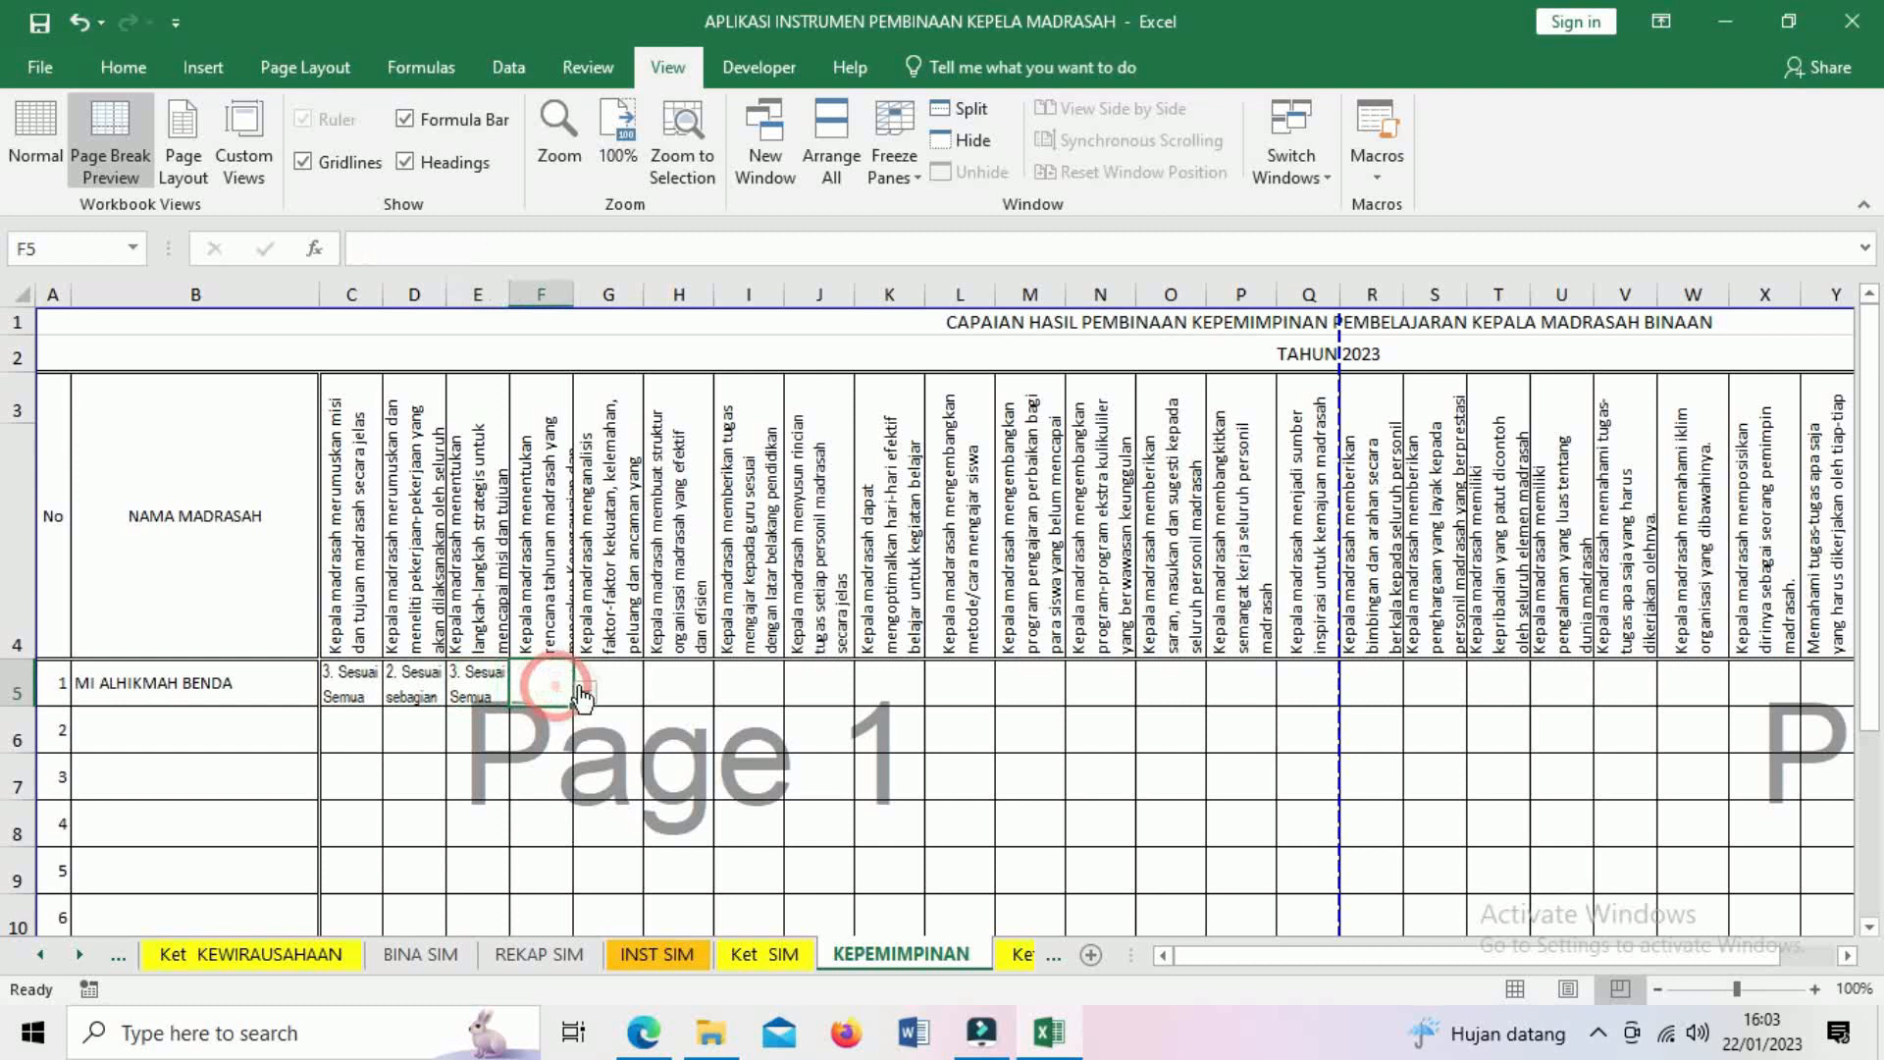
left_click(586, 693)
left_click(557, 735)
left_click(609, 687)
left_click(652, 693)
left_click(628, 735)
left_click(688, 687)
left_click(728, 691)
left_click(692, 752)
- Rate I5, J5 and K5 as 3. Sesuai Semua
left_click(753, 689)
left_click(798, 691)
left_click(761, 752)
left_click(823, 692)
left_click(869, 699)
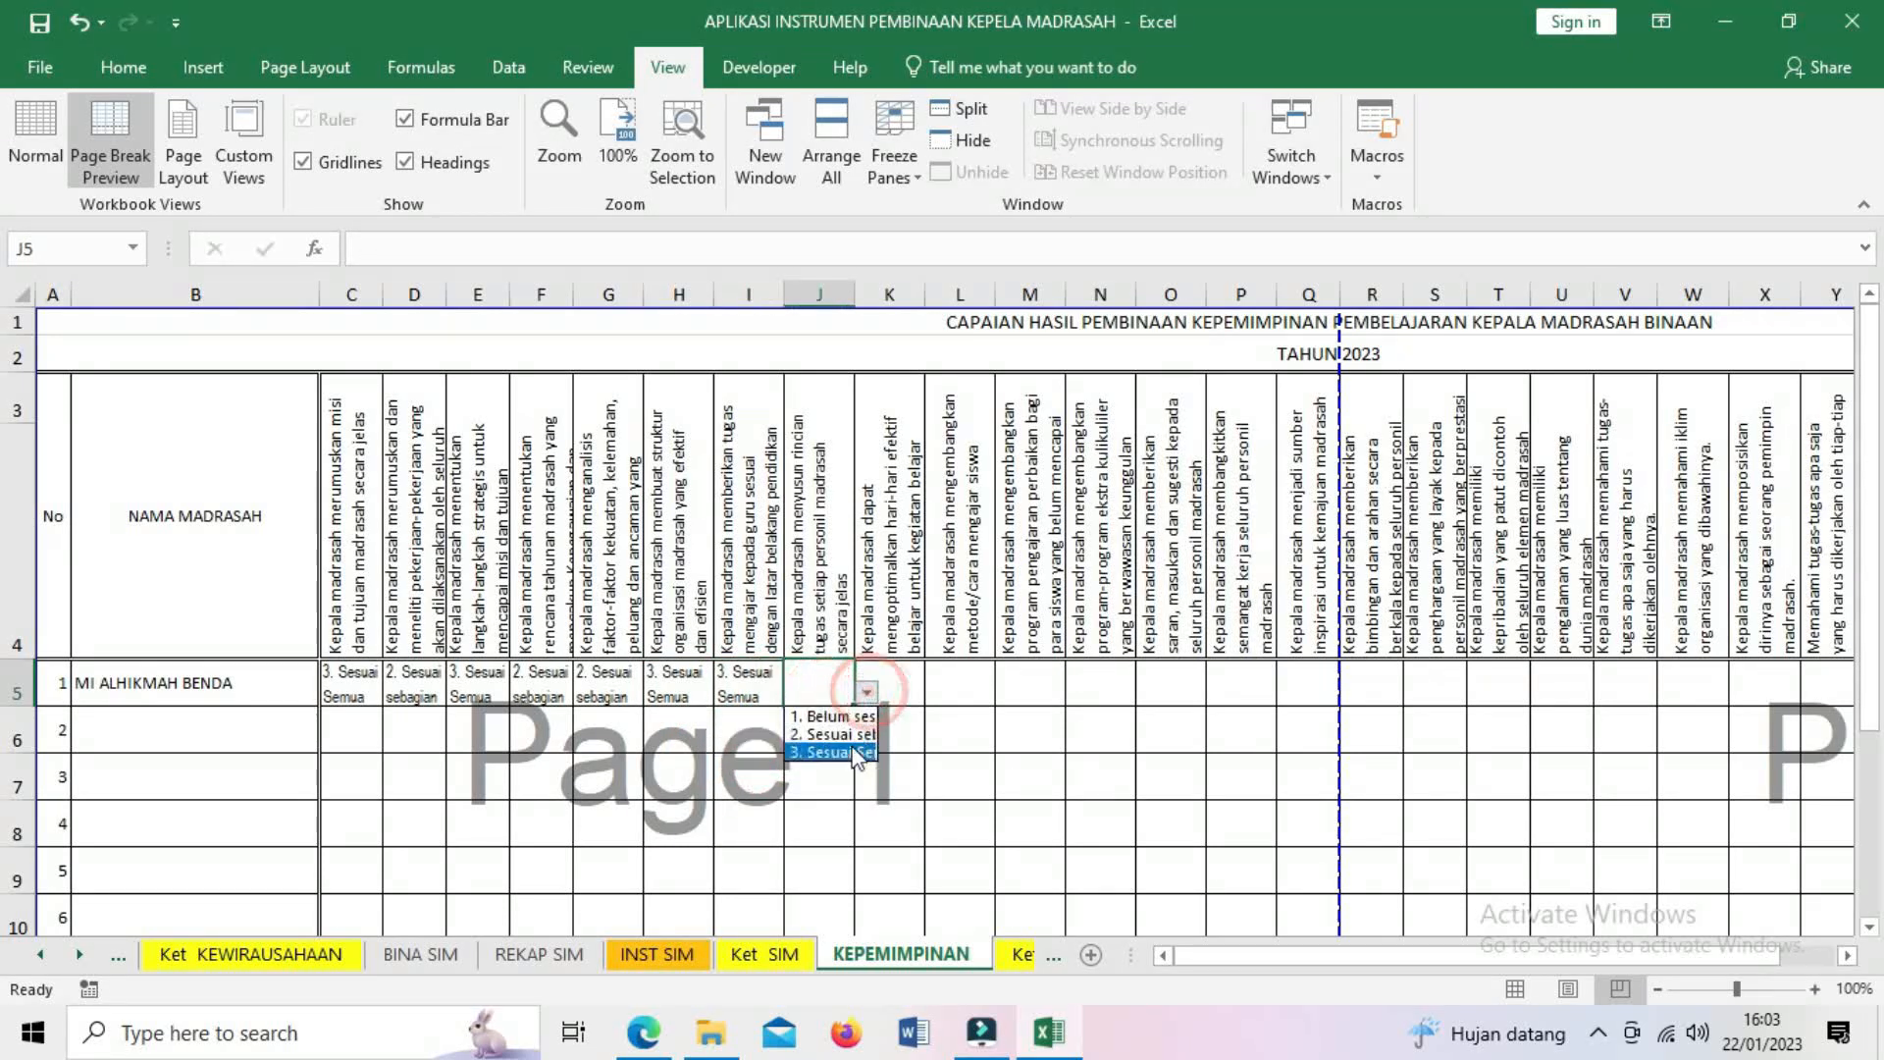
left_click(834, 752)
left_click(922, 692)
left_click(935, 699)
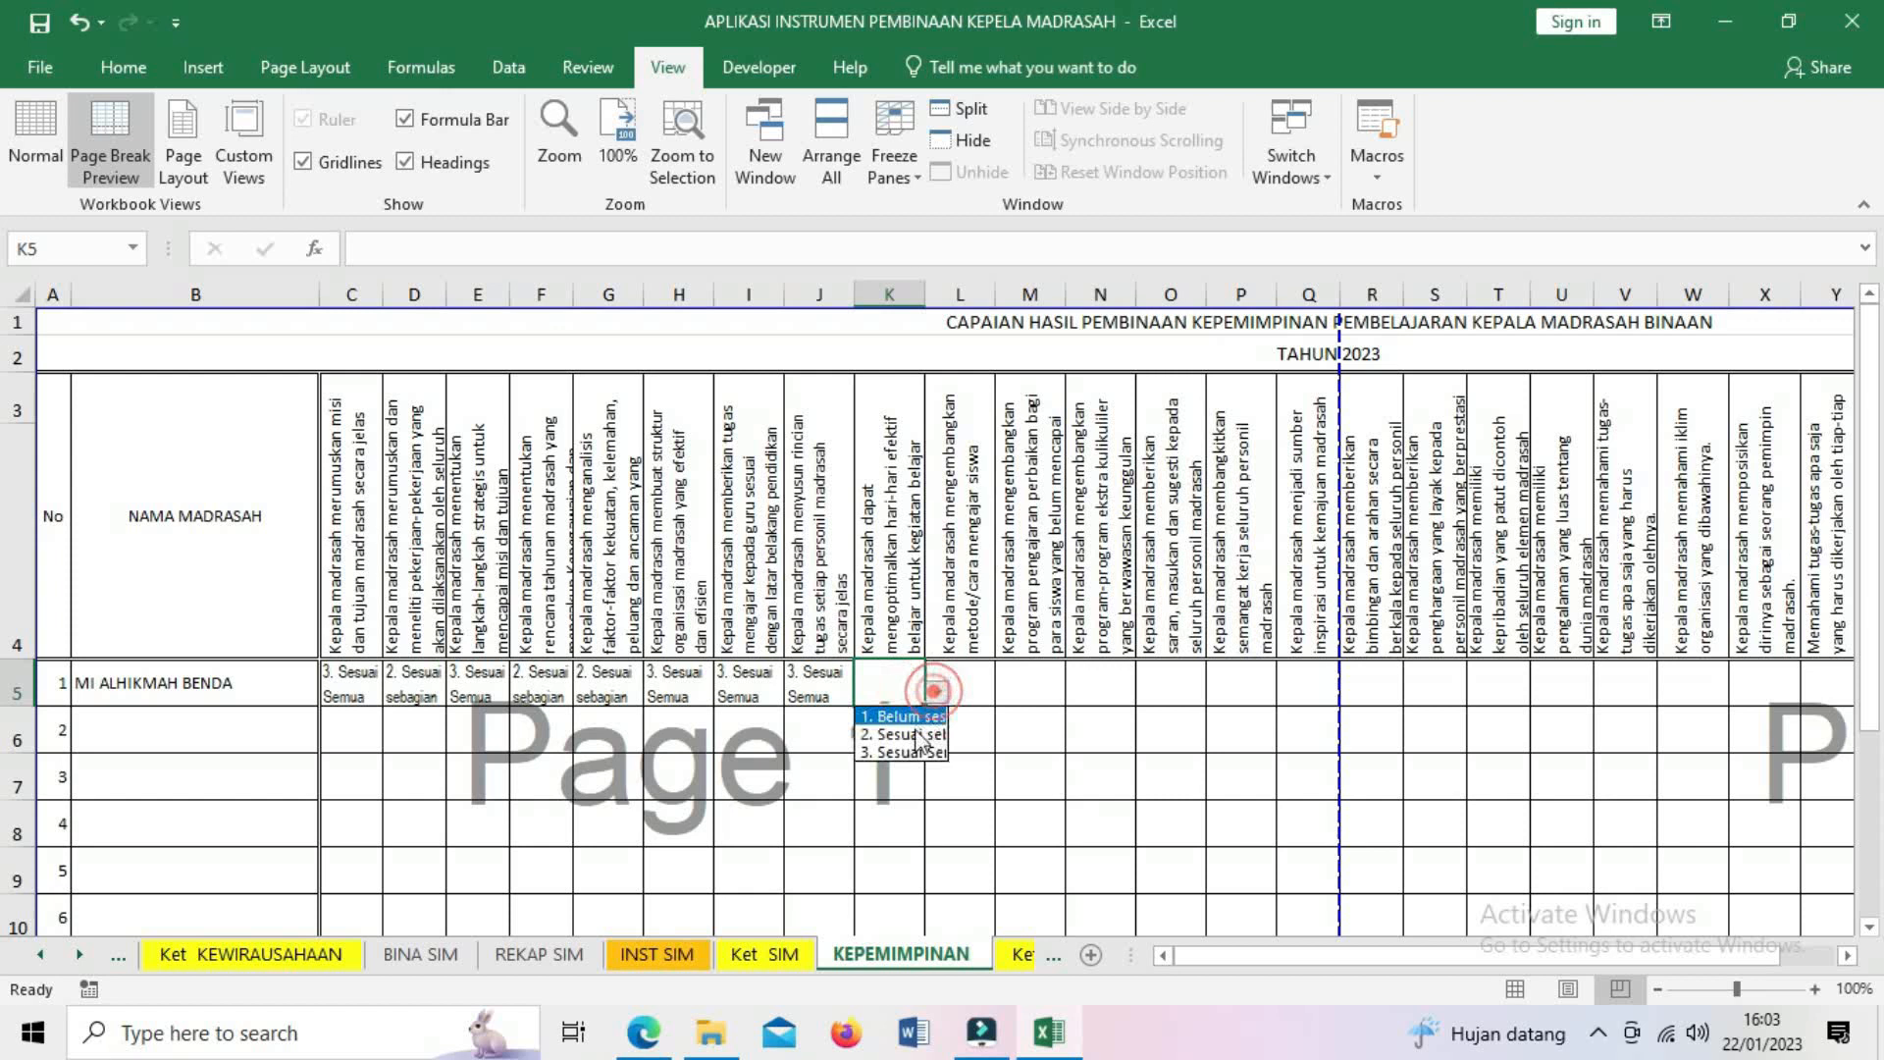
left_click(903, 754)
- Rate L5, M5 and N5 as 3. Sesuai Semua and O5 as 2. Sesuai sebagian
left_click(961, 679)
left_click(1003, 693)
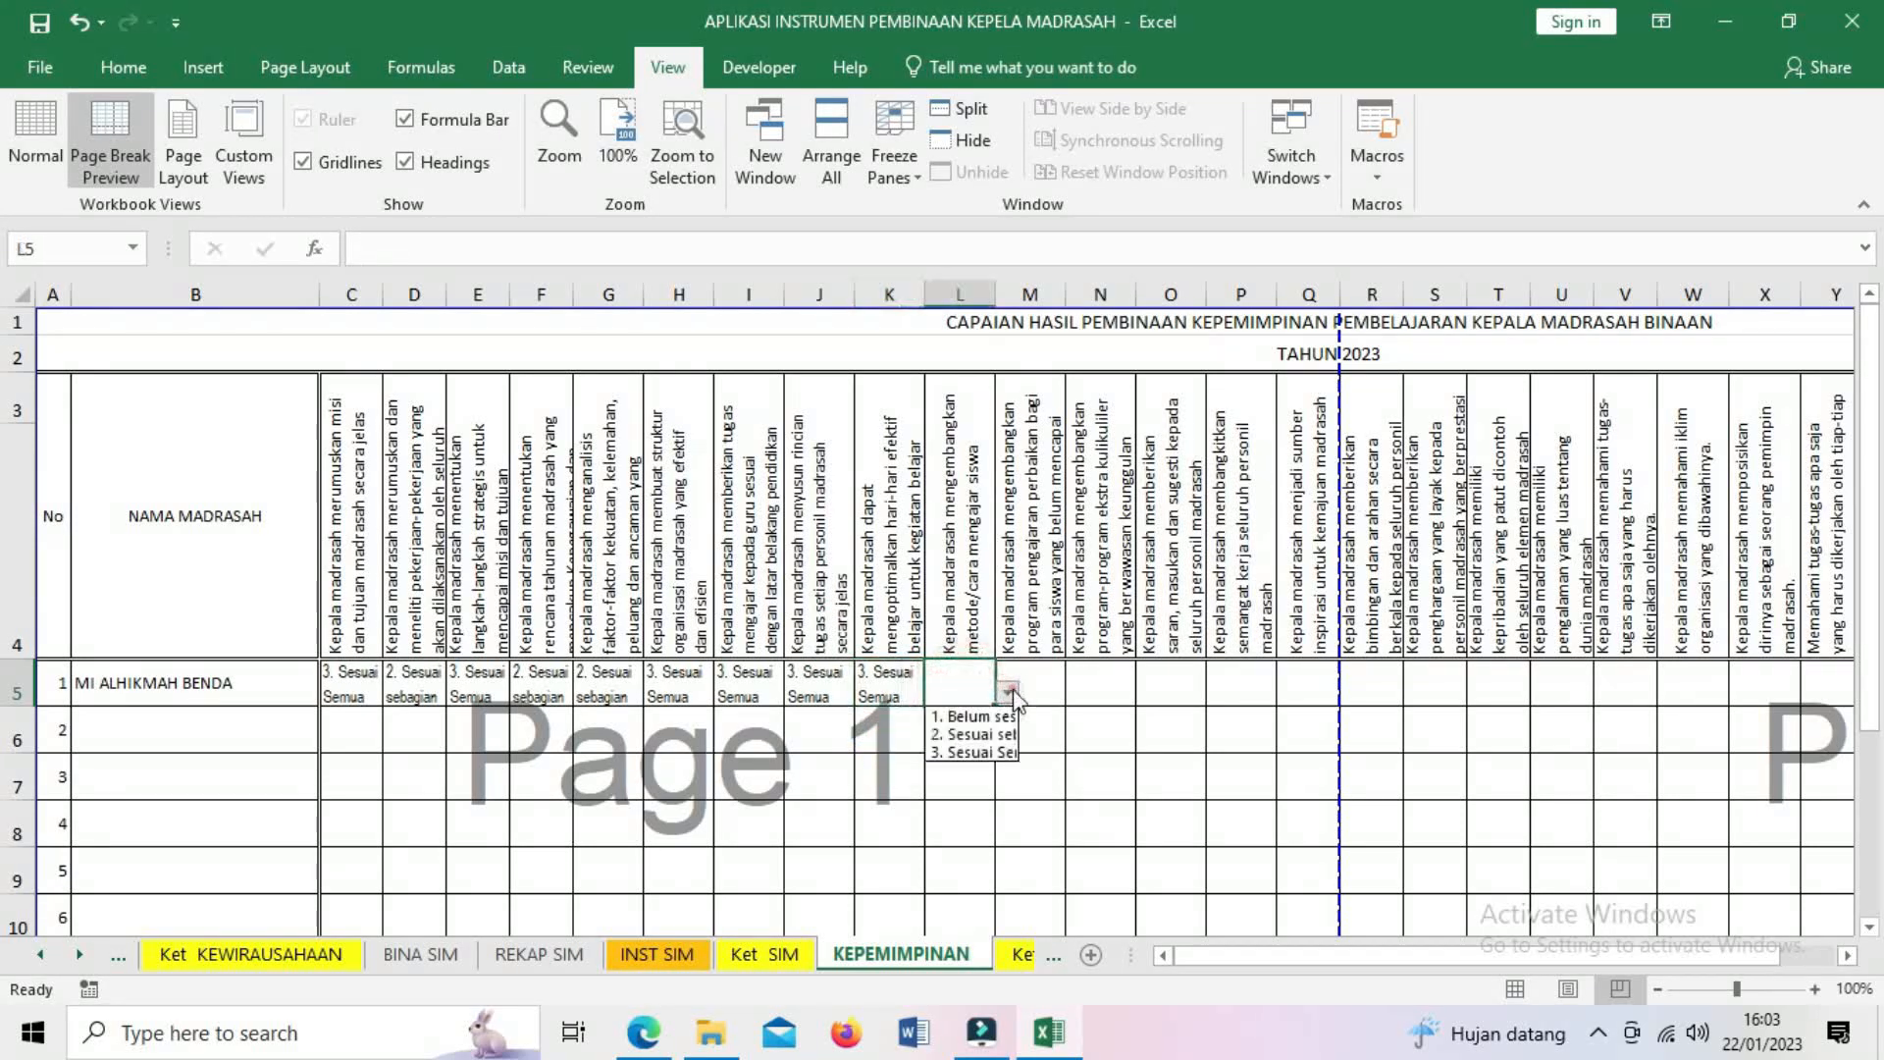
left_click(981, 754)
left_click(1045, 678)
left_click(1078, 692)
left_click(1045, 754)
left_click(1099, 689)
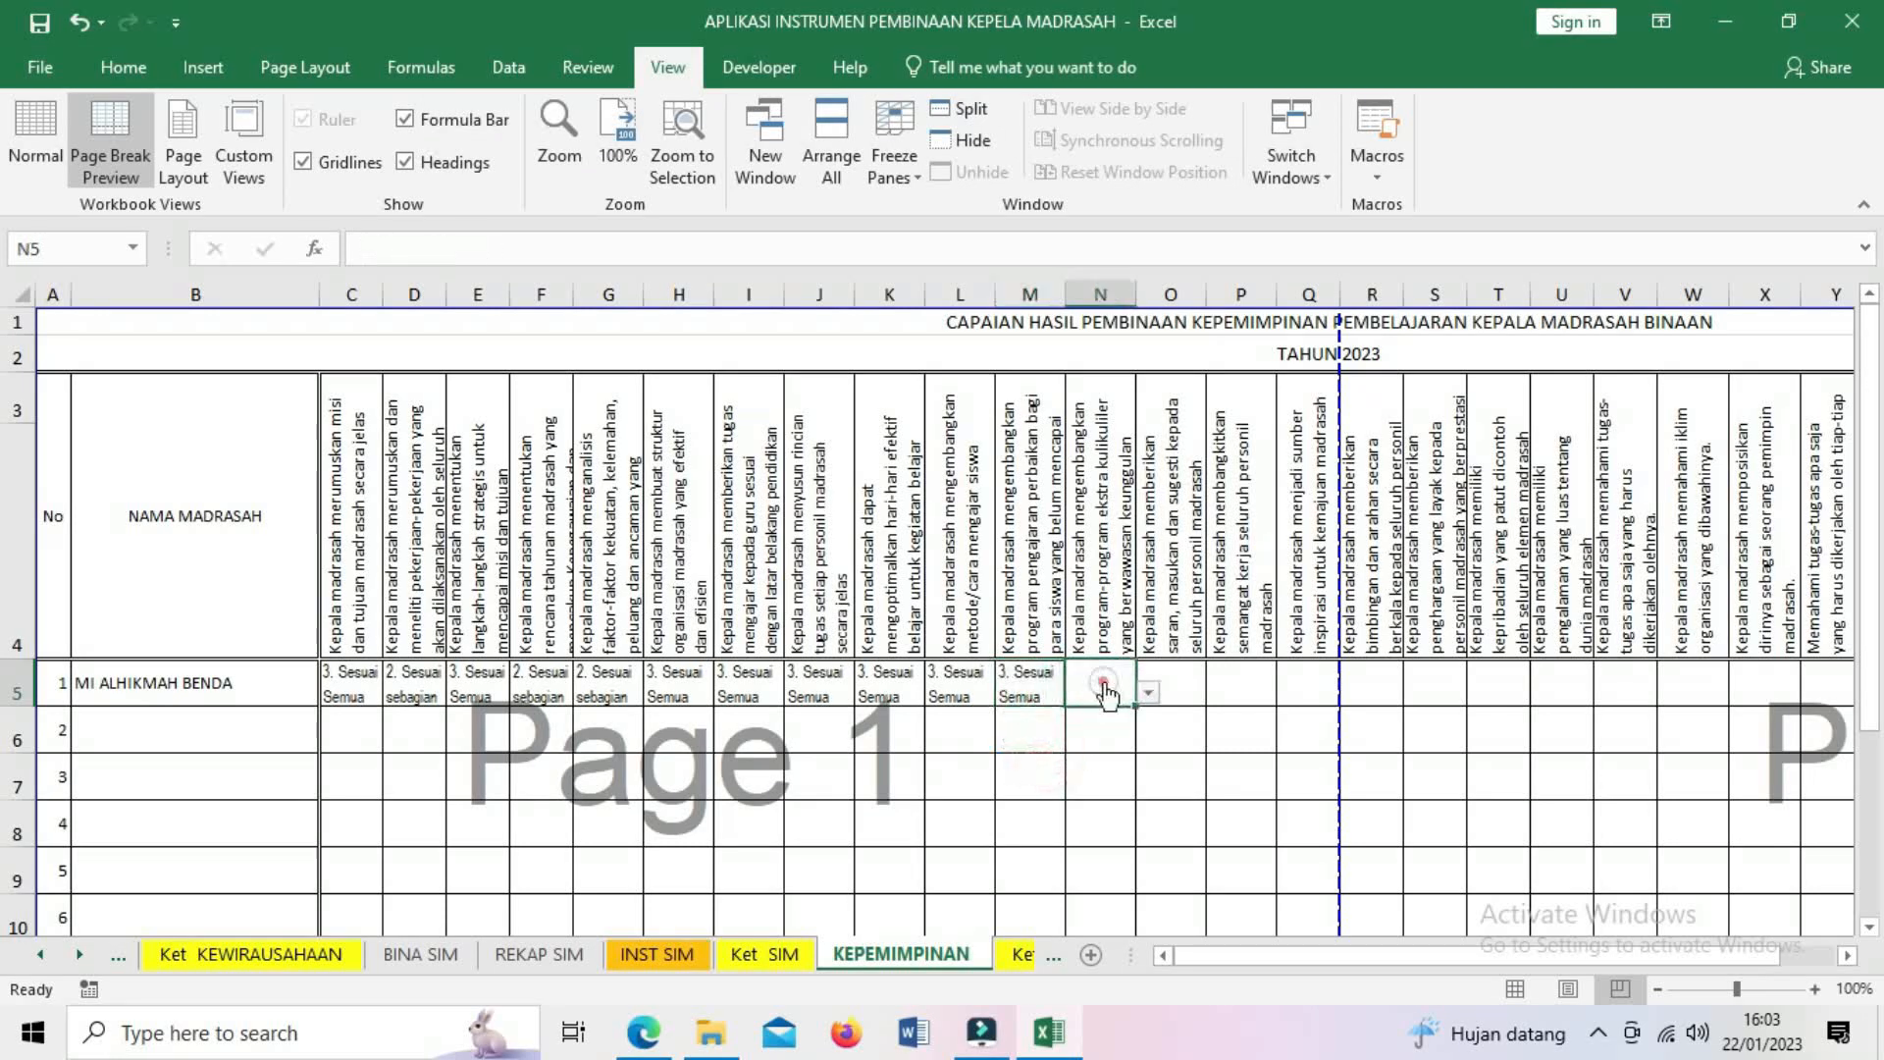
left_click(1148, 693)
left_click(1124, 753)
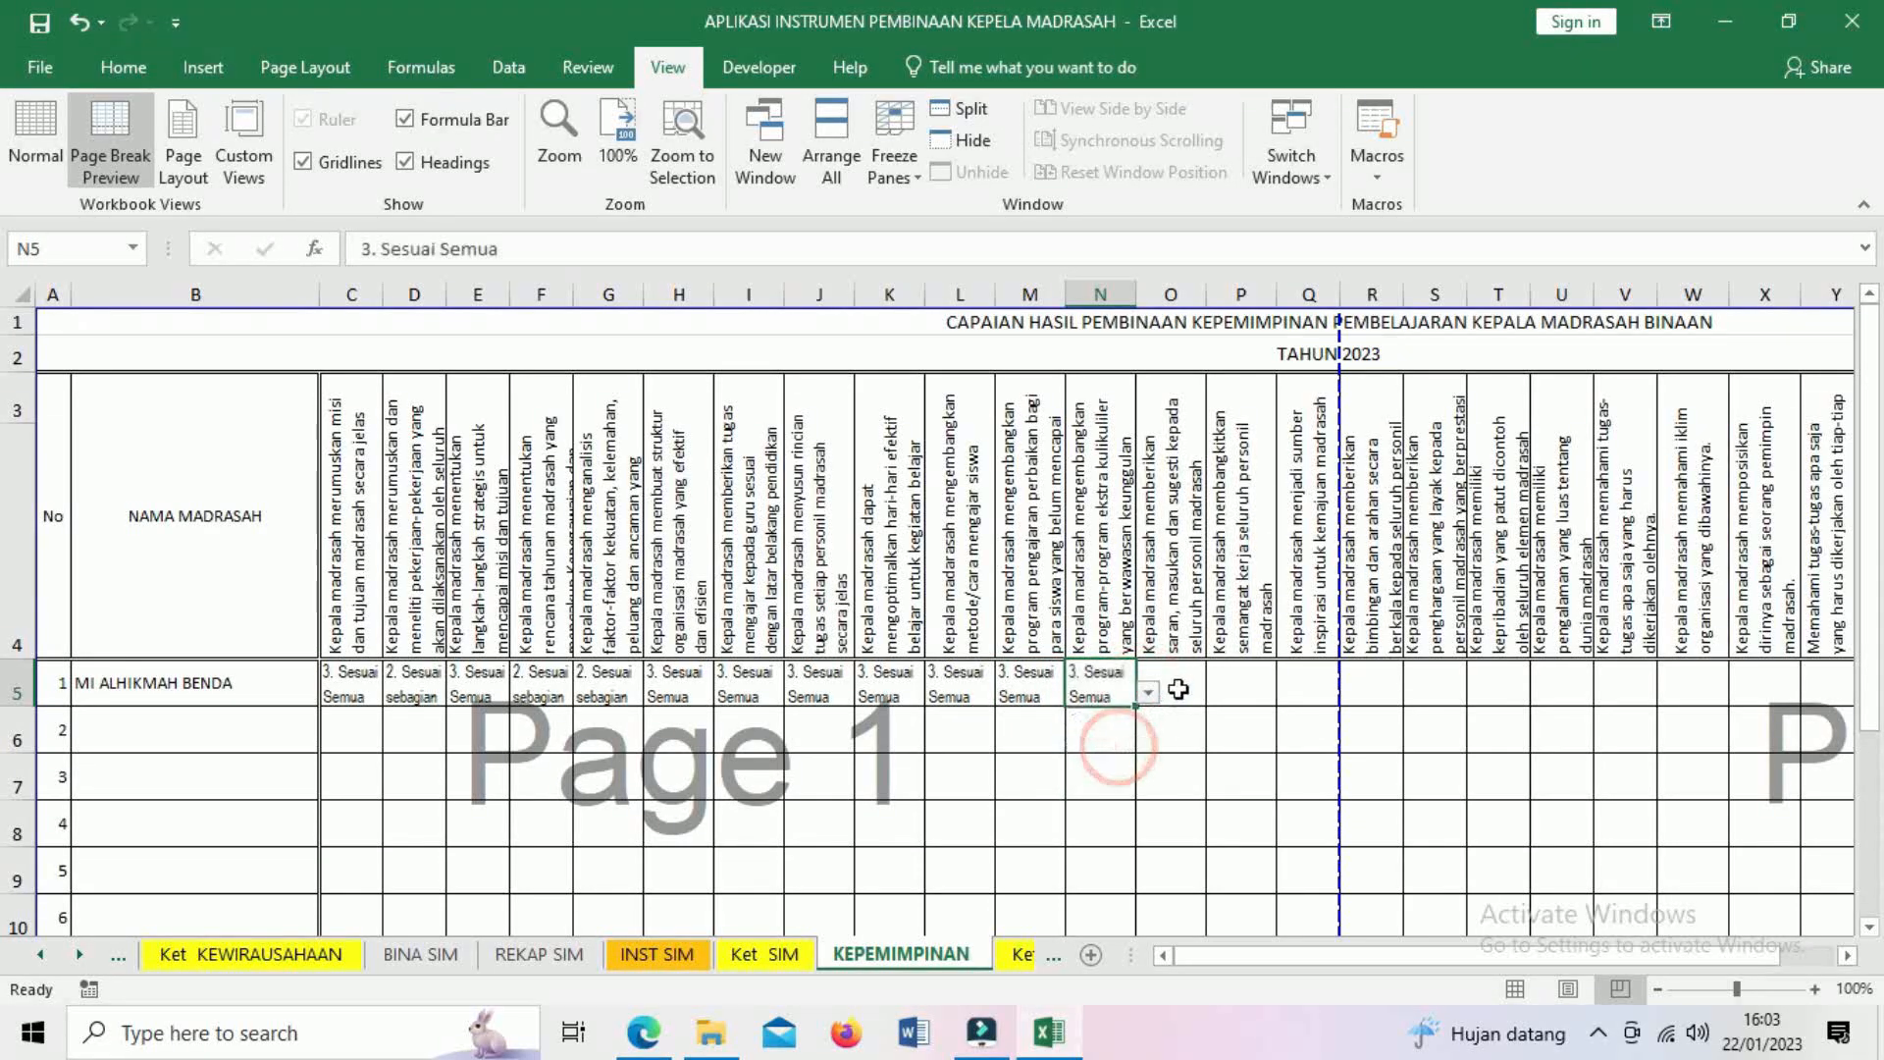
left_click(1182, 684)
left_click(1218, 693)
left_click(1198, 734)
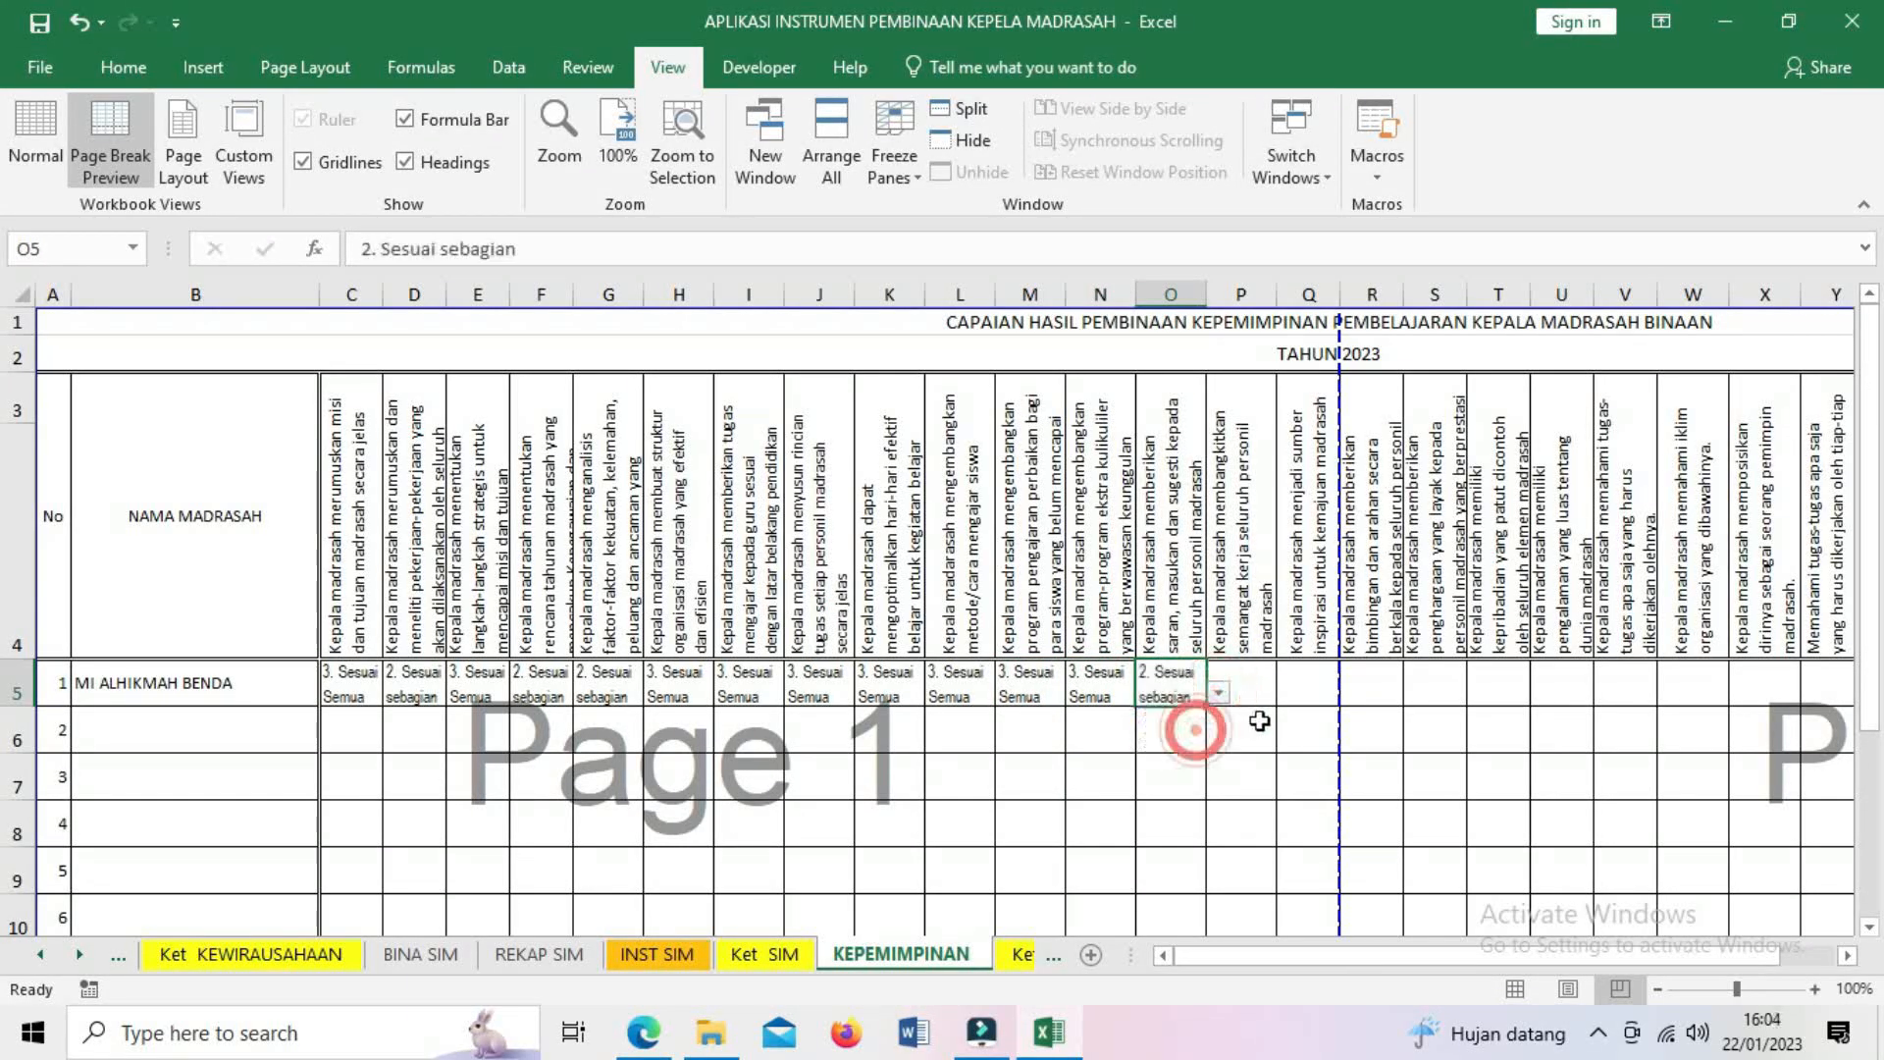
- Rate P5 as 3. Sesuai Semua and Q5 as 2. Sesuai sebagian, then select D5:Q5
left_click(1240, 684)
left_click(1288, 693)
left_click(1257, 751)
left_click(1309, 684)
left_click(1358, 693)
left_click(1325, 735)
left_click_drag(422, 697, 1287, 680)
- Copy the D5:Q5 scores and paste them as values starting at R5
right_click(1288, 680)
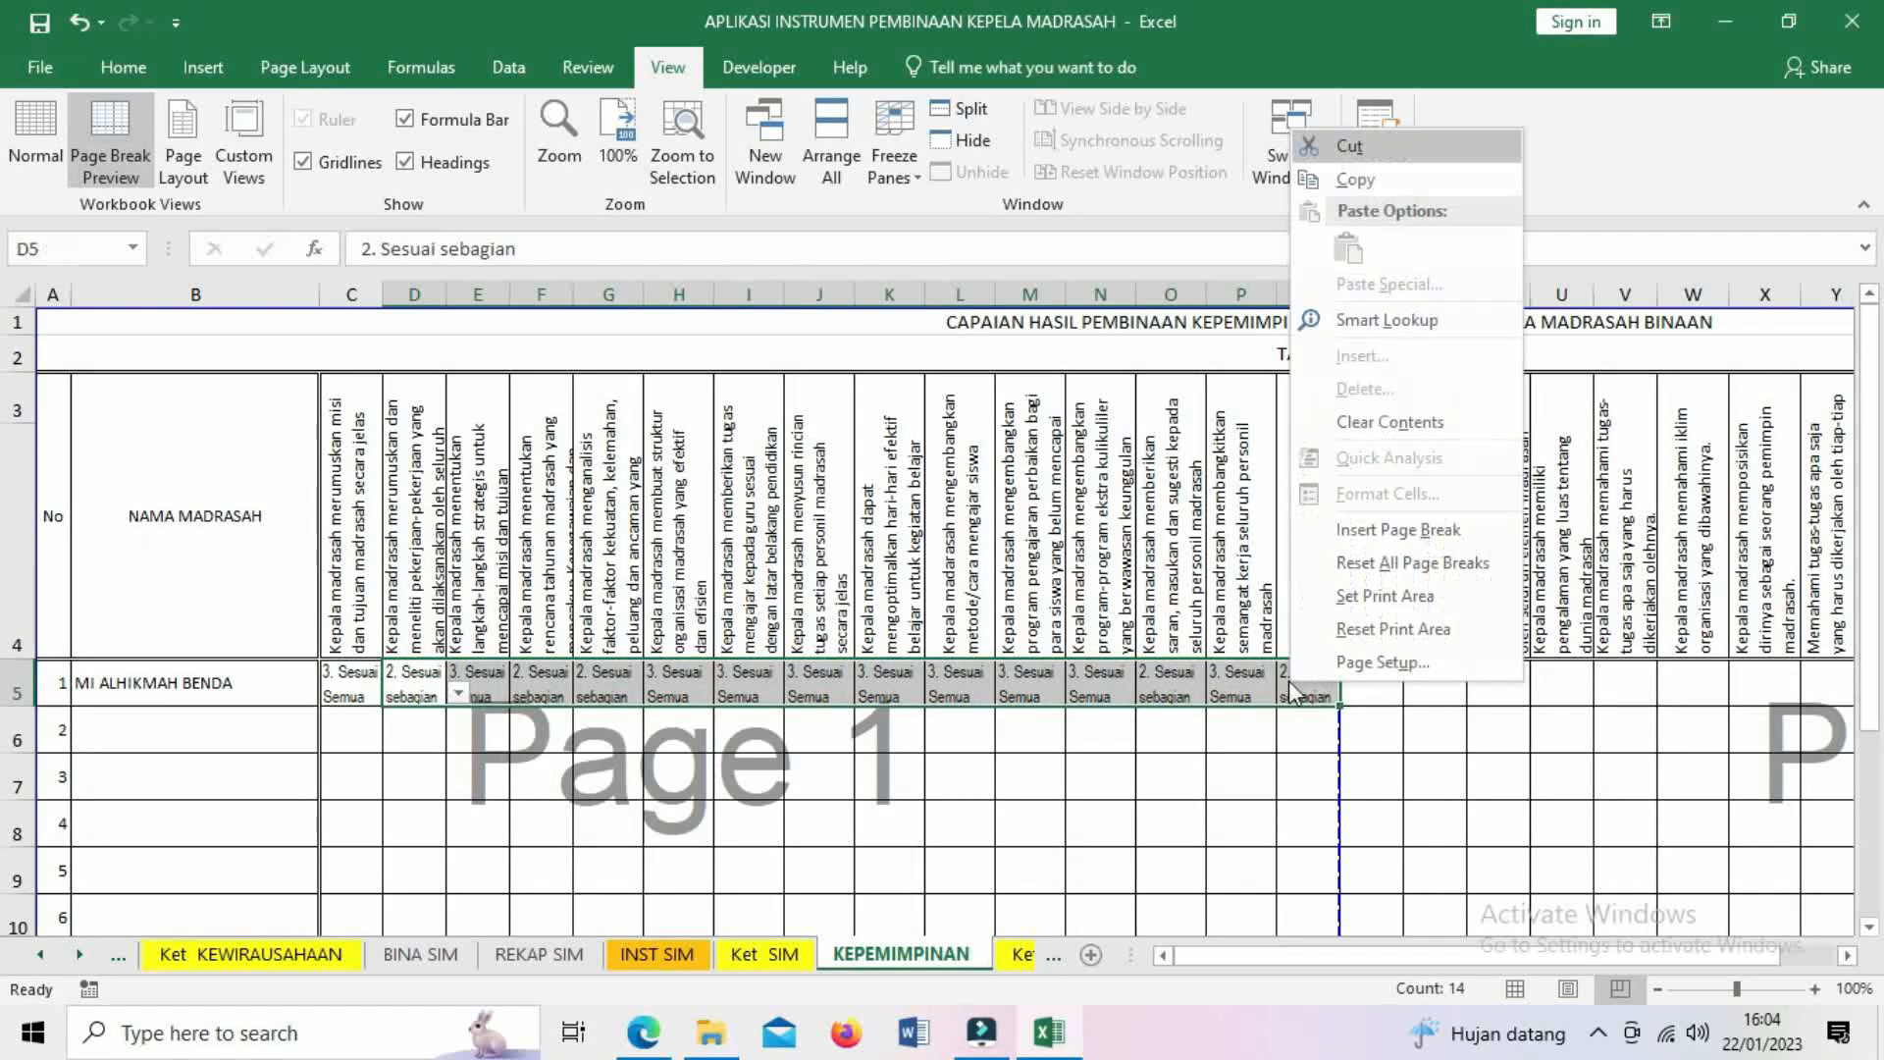
left_click(1352, 180)
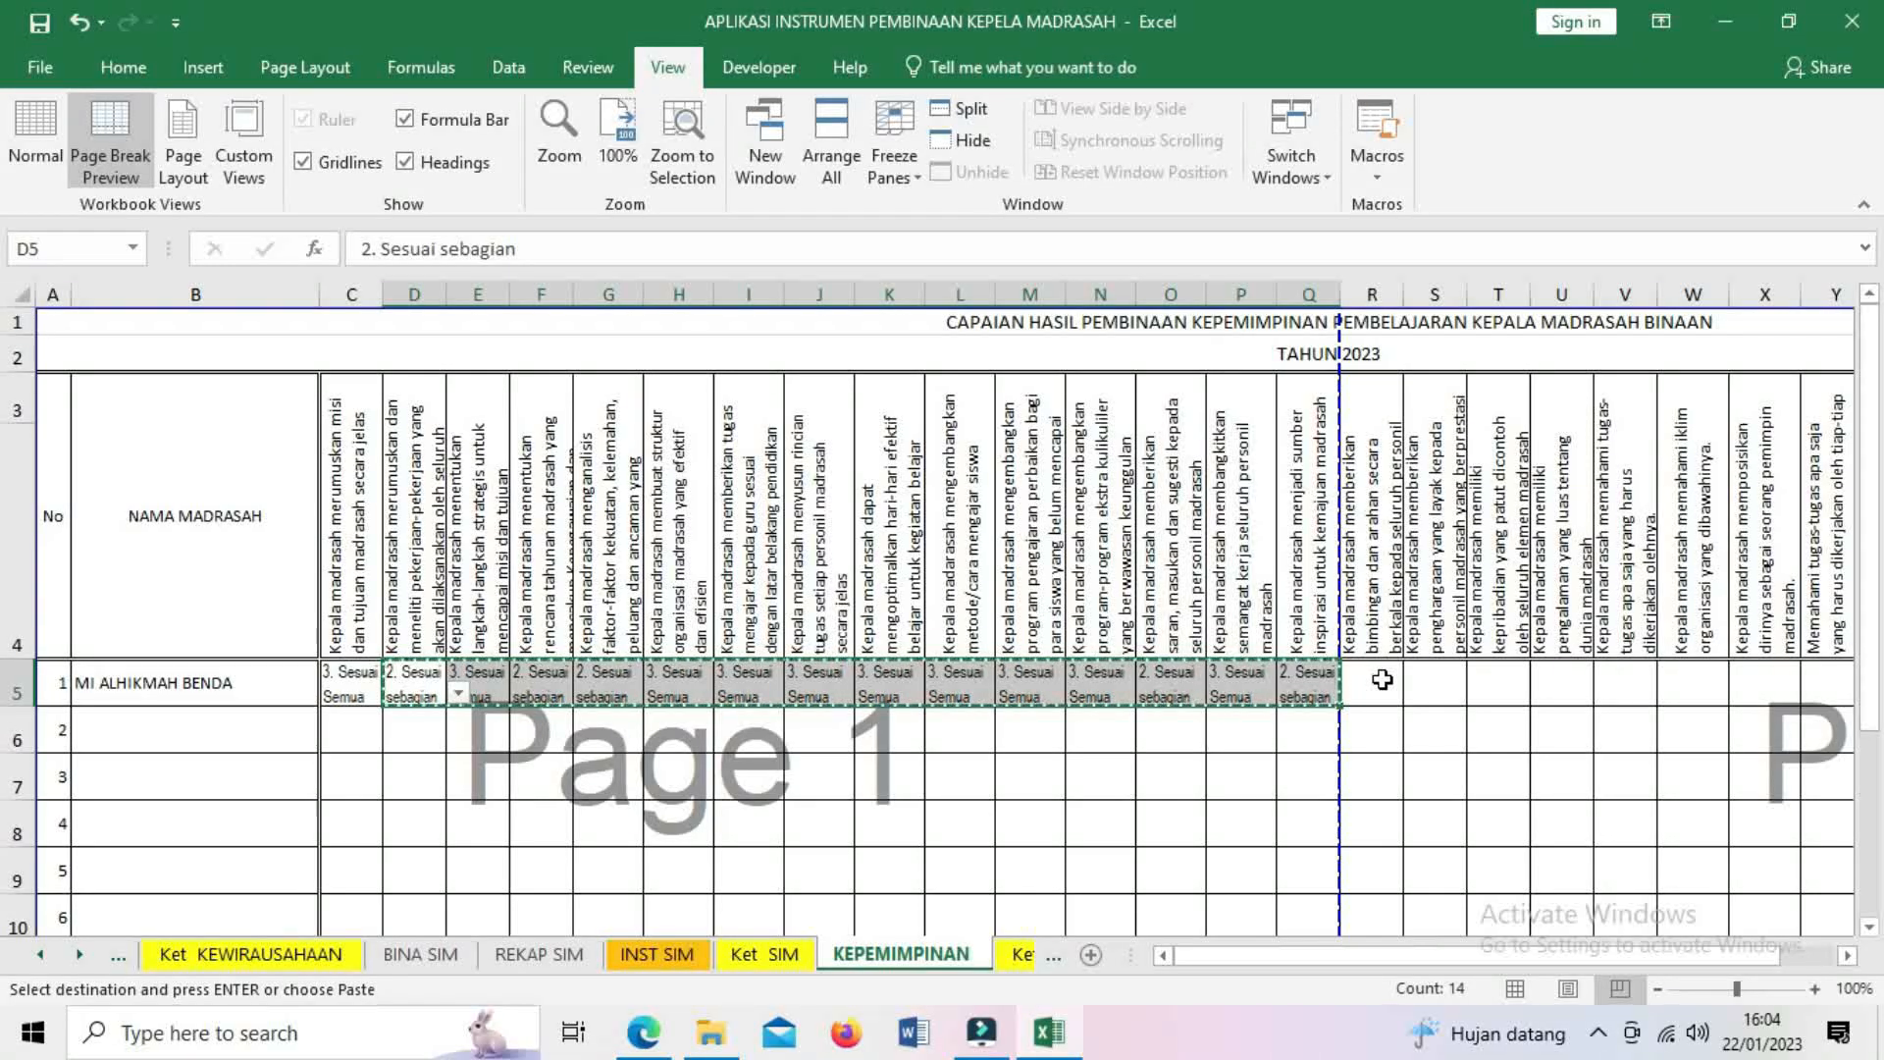
left_click(1383, 684)
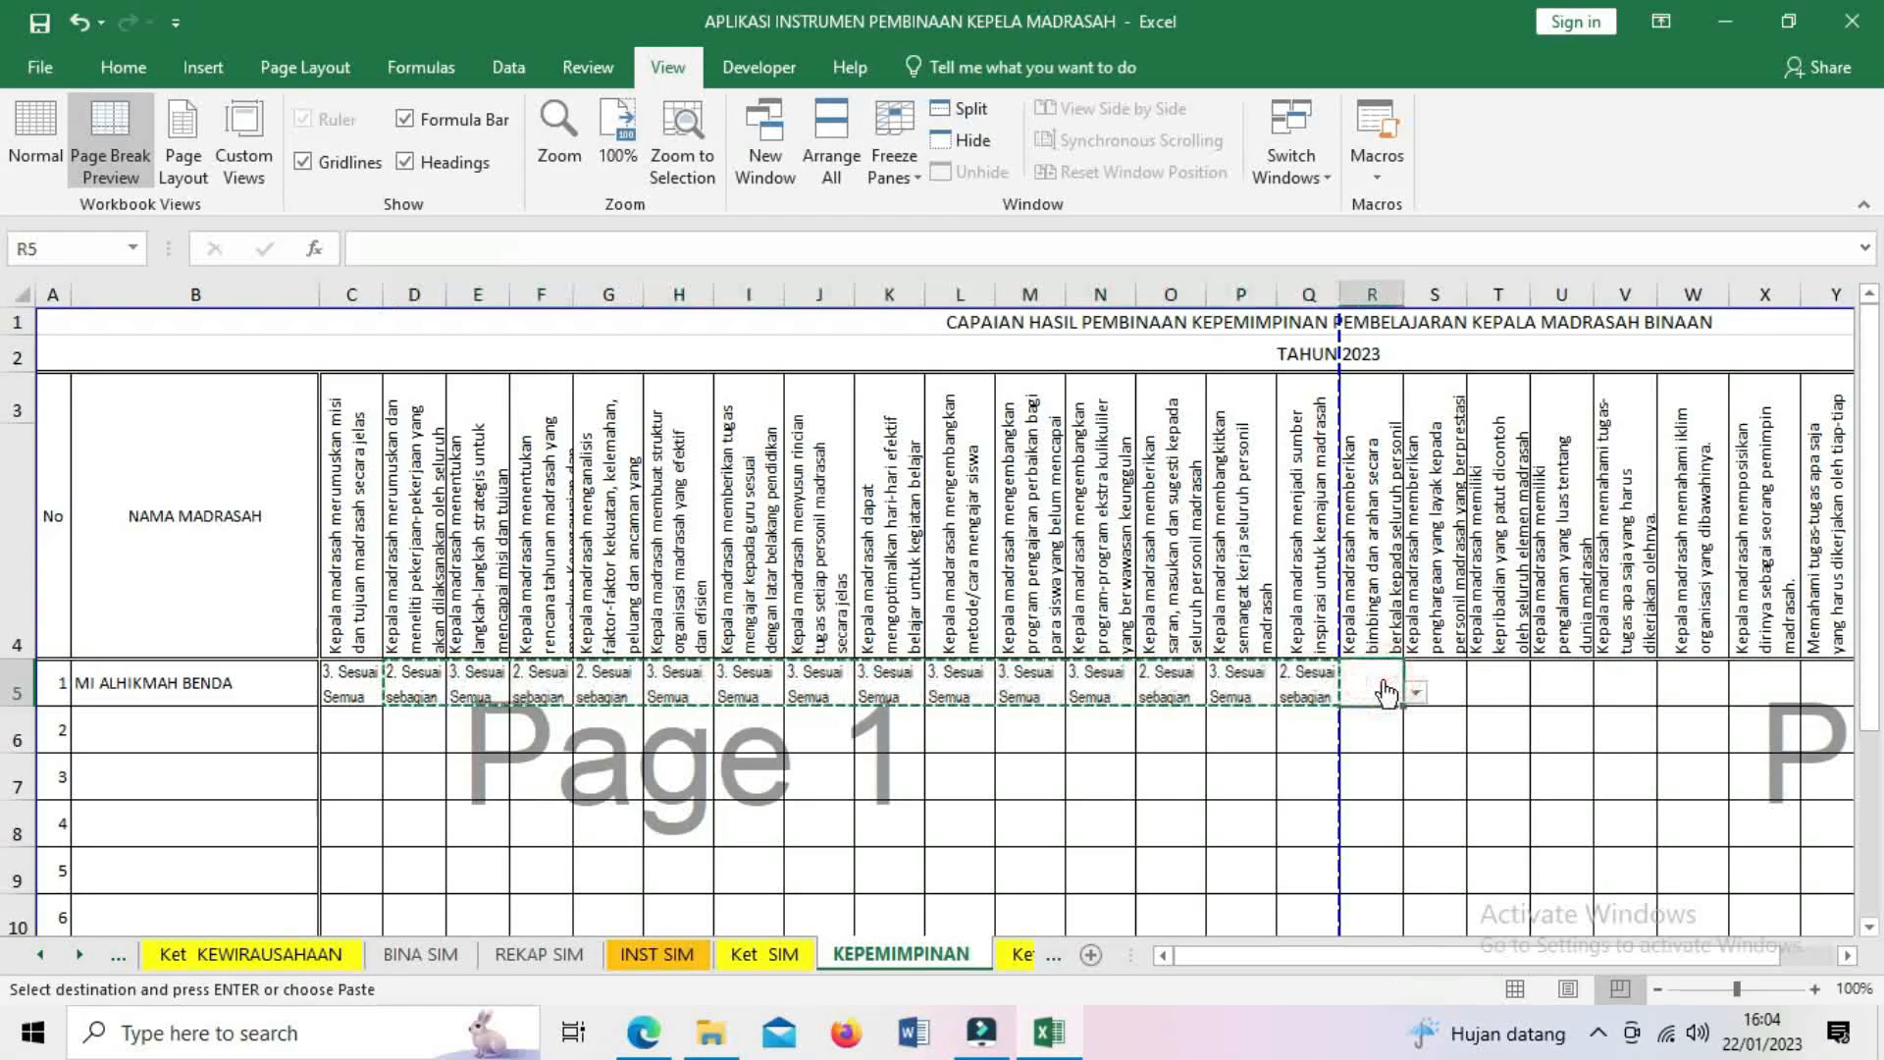
right_click(1386, 687)
left_click(1484, 248)
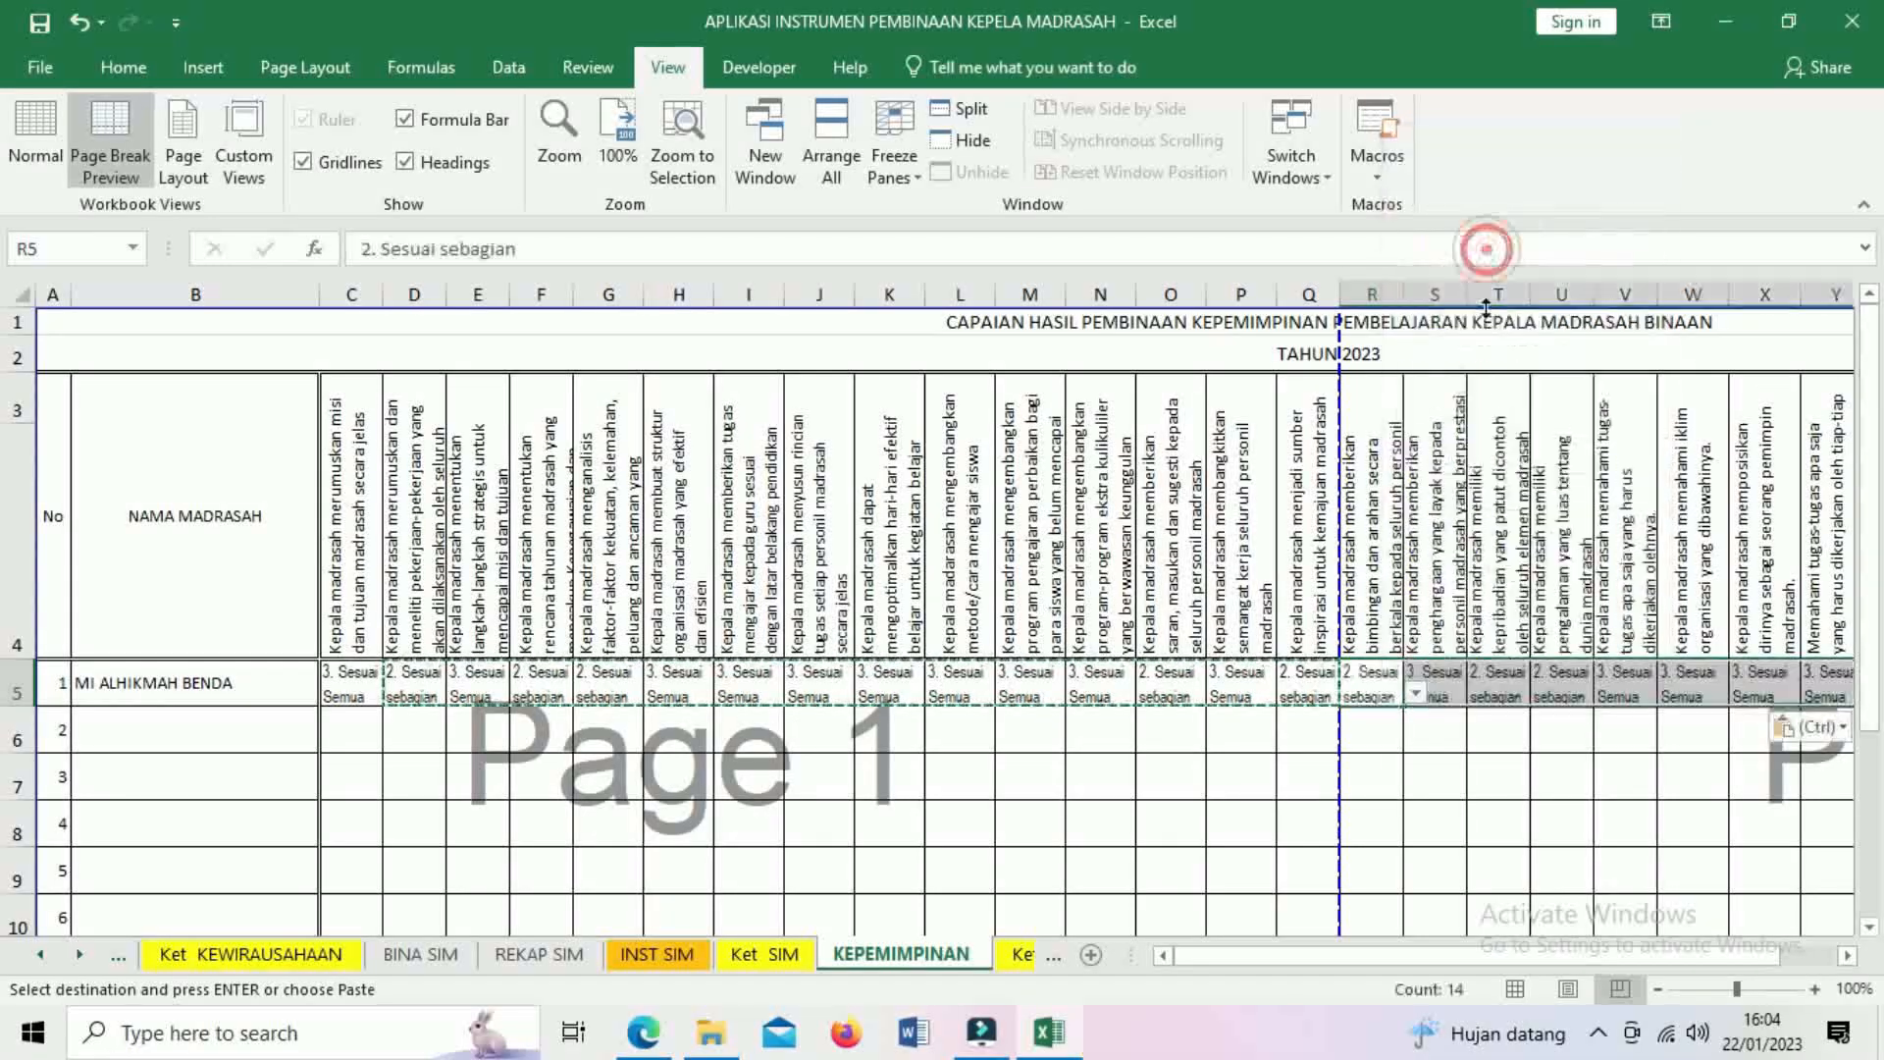
left_click_drag(1522, 964, 1588, 962)
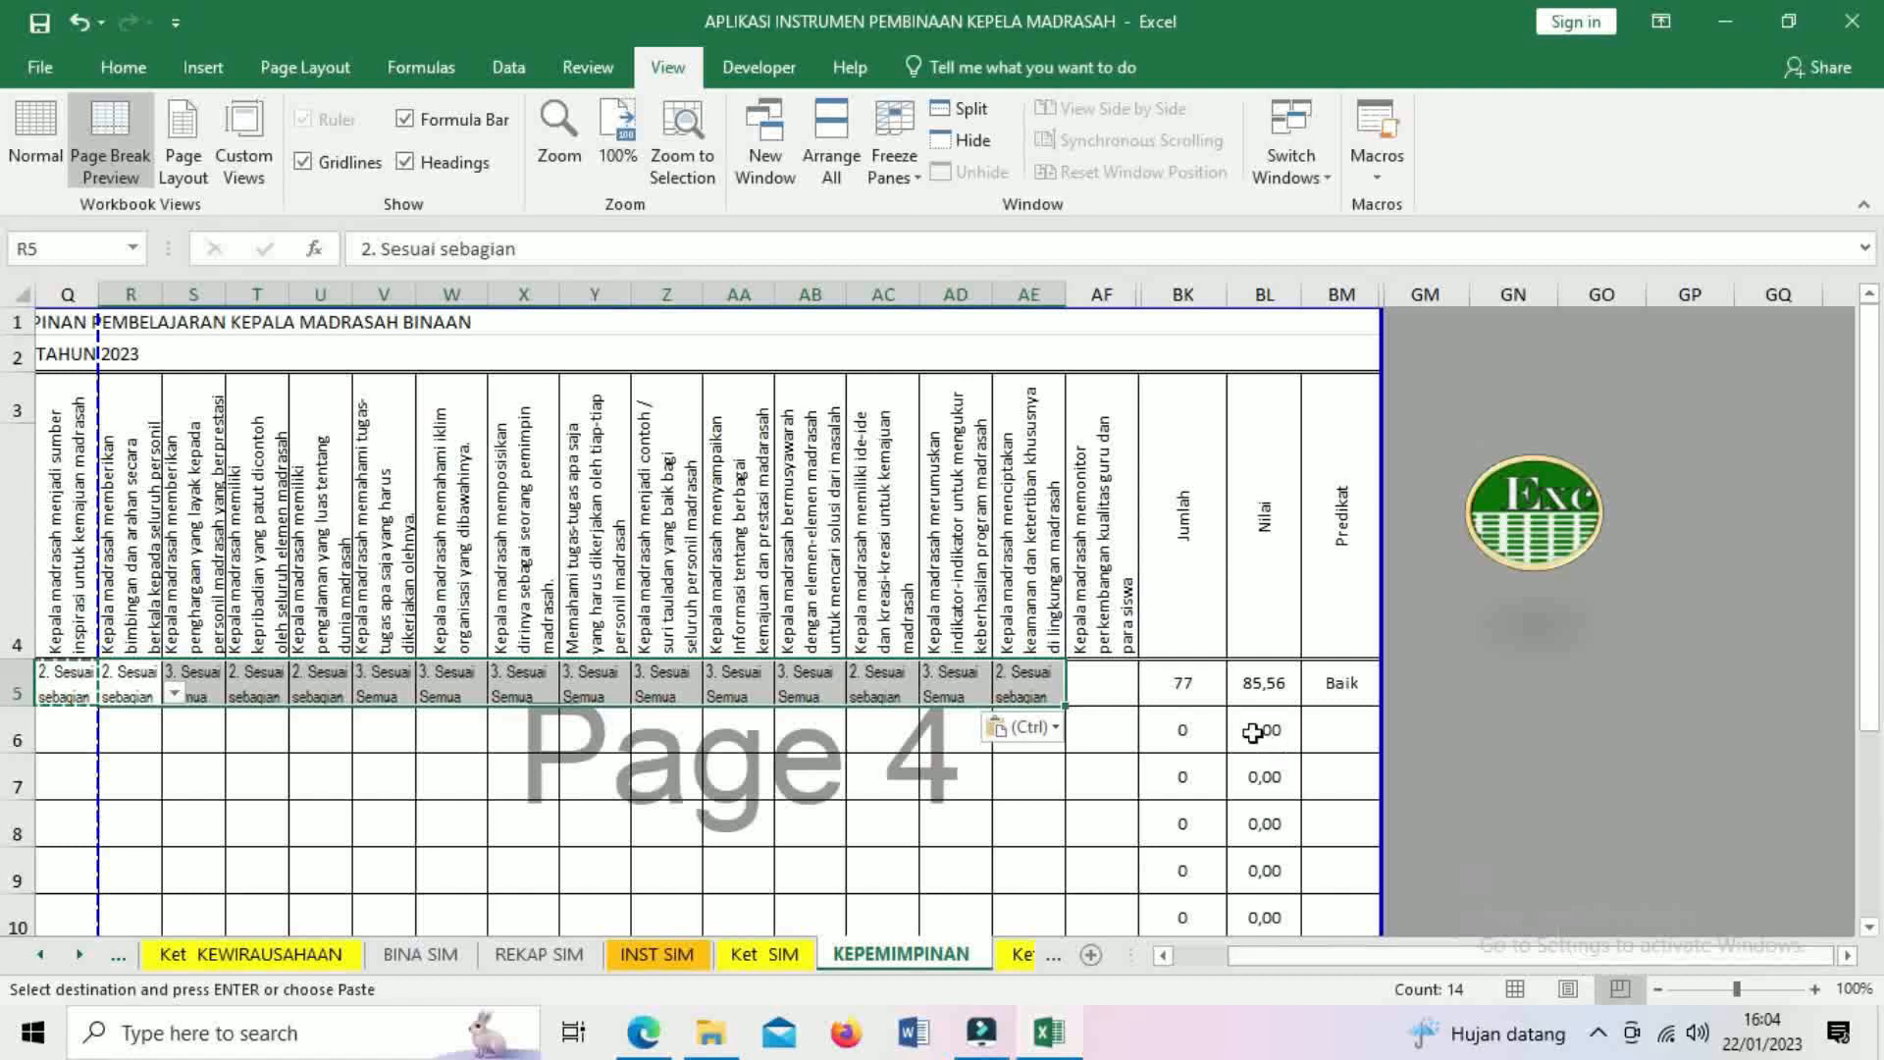
- Set AF5 to 3. Sesuai Semua so row 5 totals 80, Baik Sekali, and return HOME
left_click(1104, 677)
left_click(1151, 692)
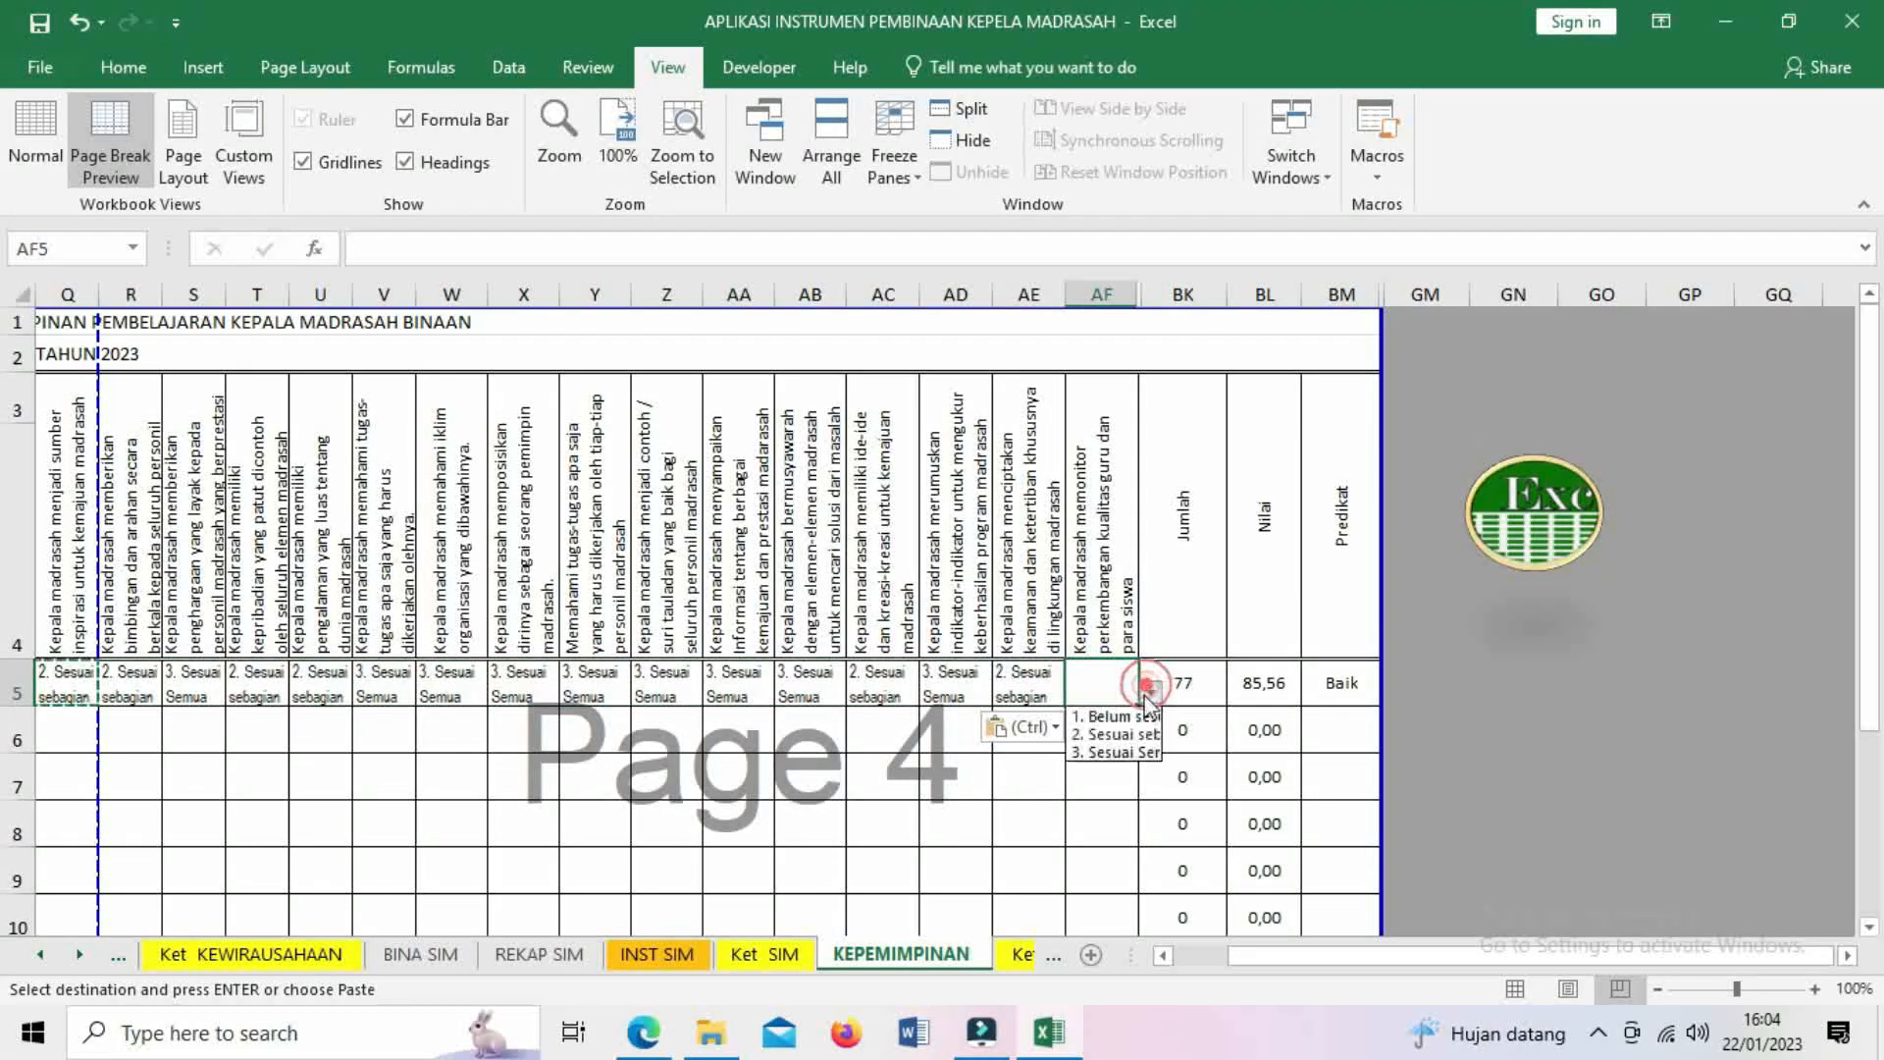
left_click(1119, 753)
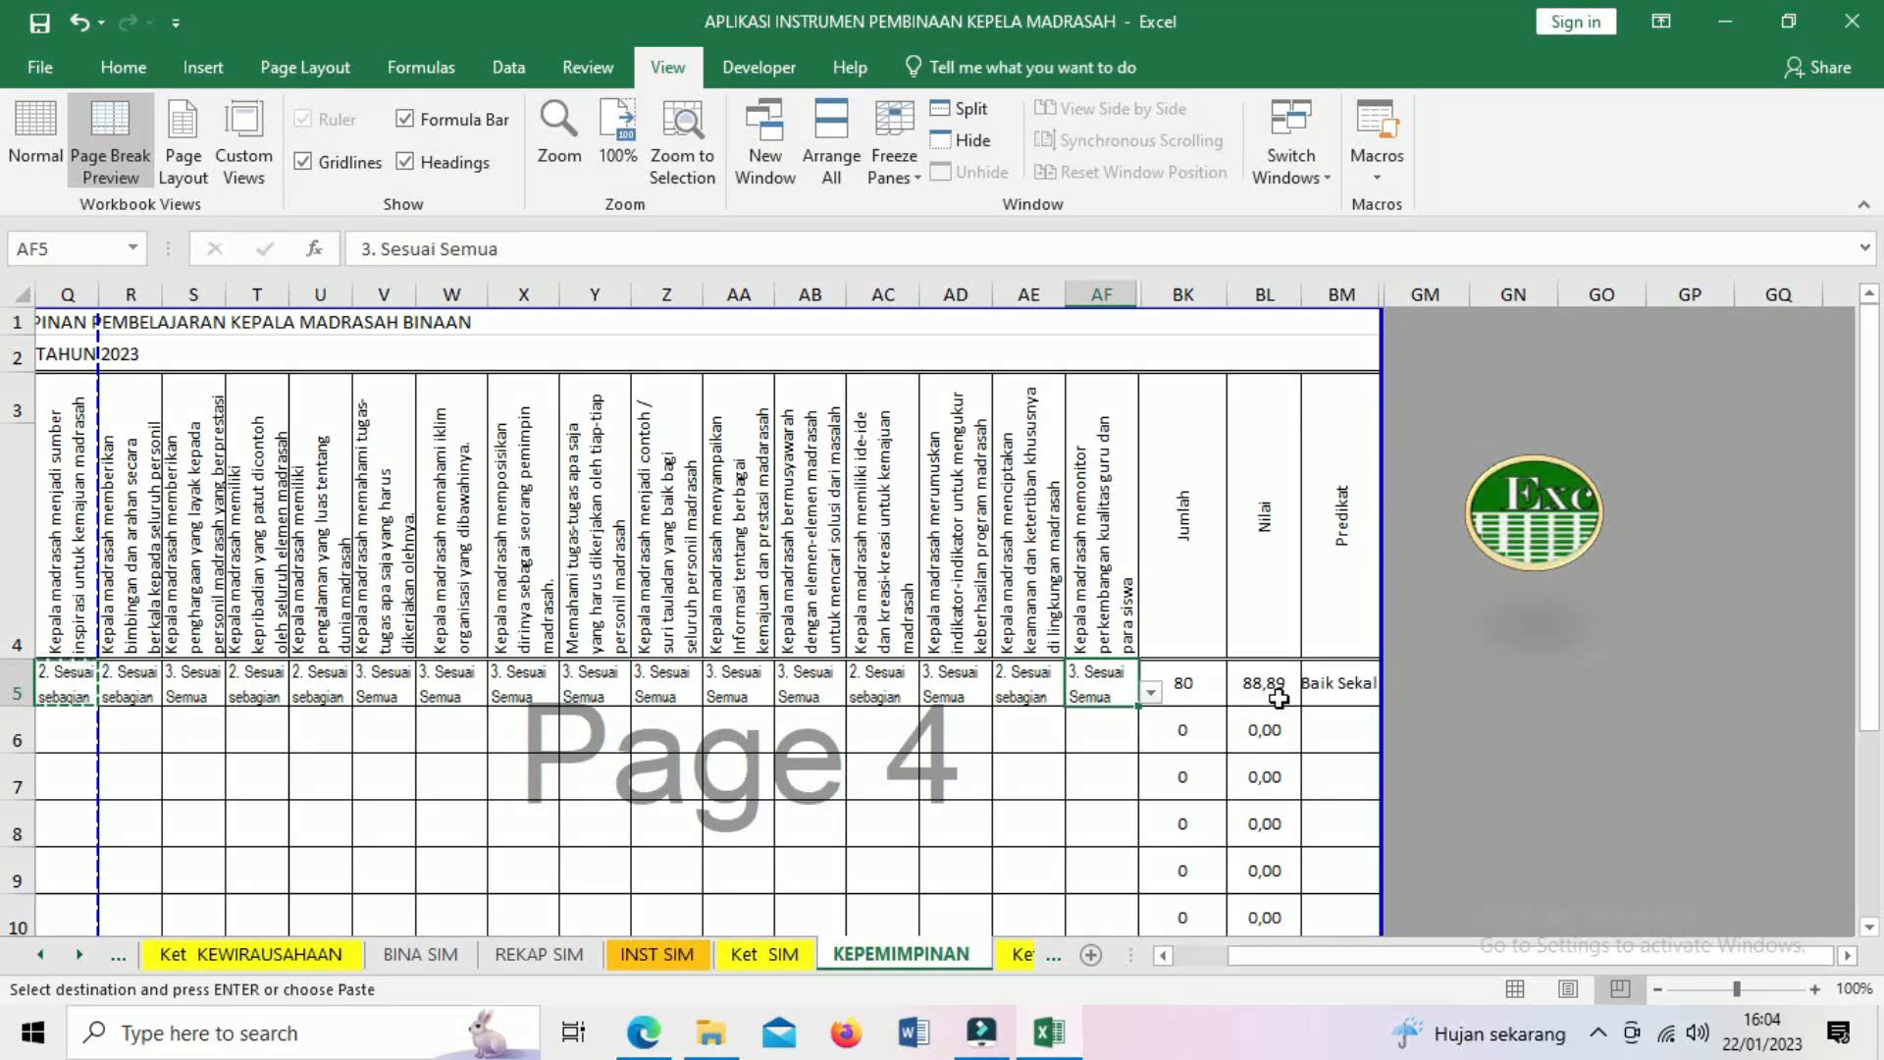
left_click(1537, 556)
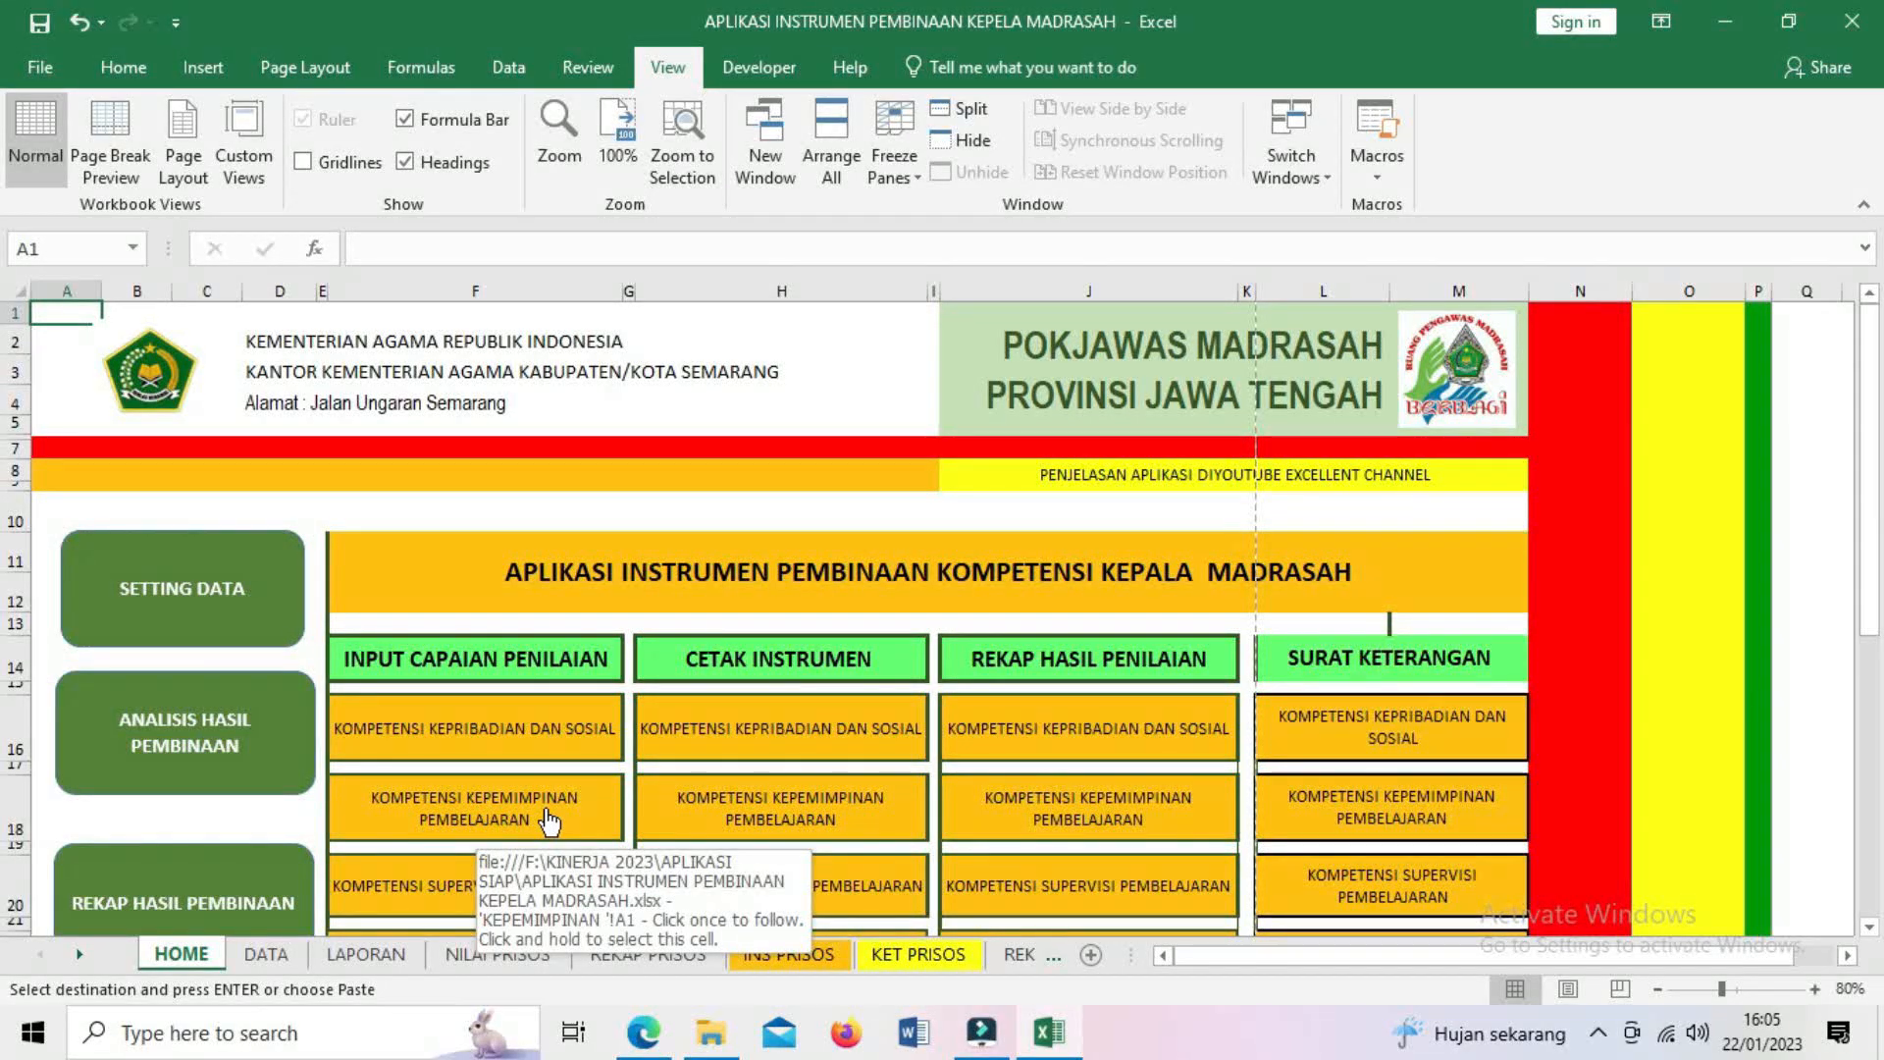
scroll(545, 820, "down", 2)
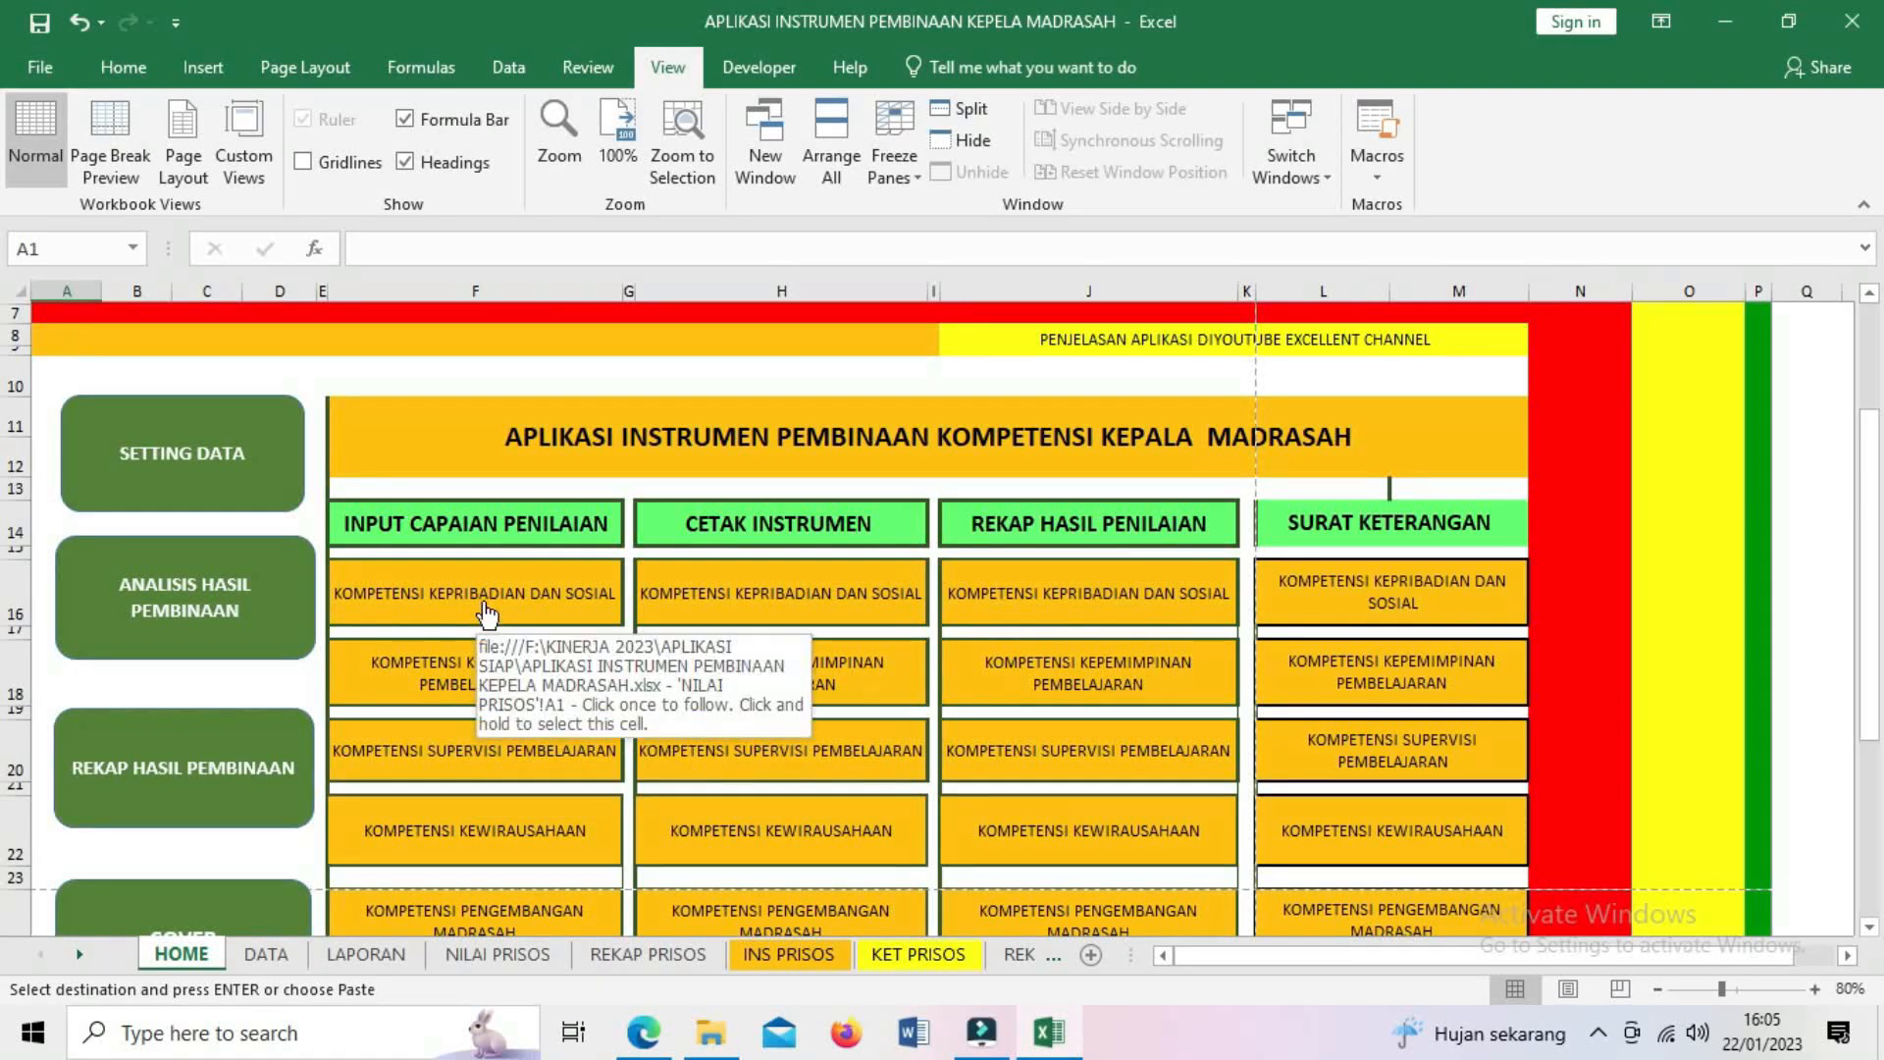
left_click(487, 615)
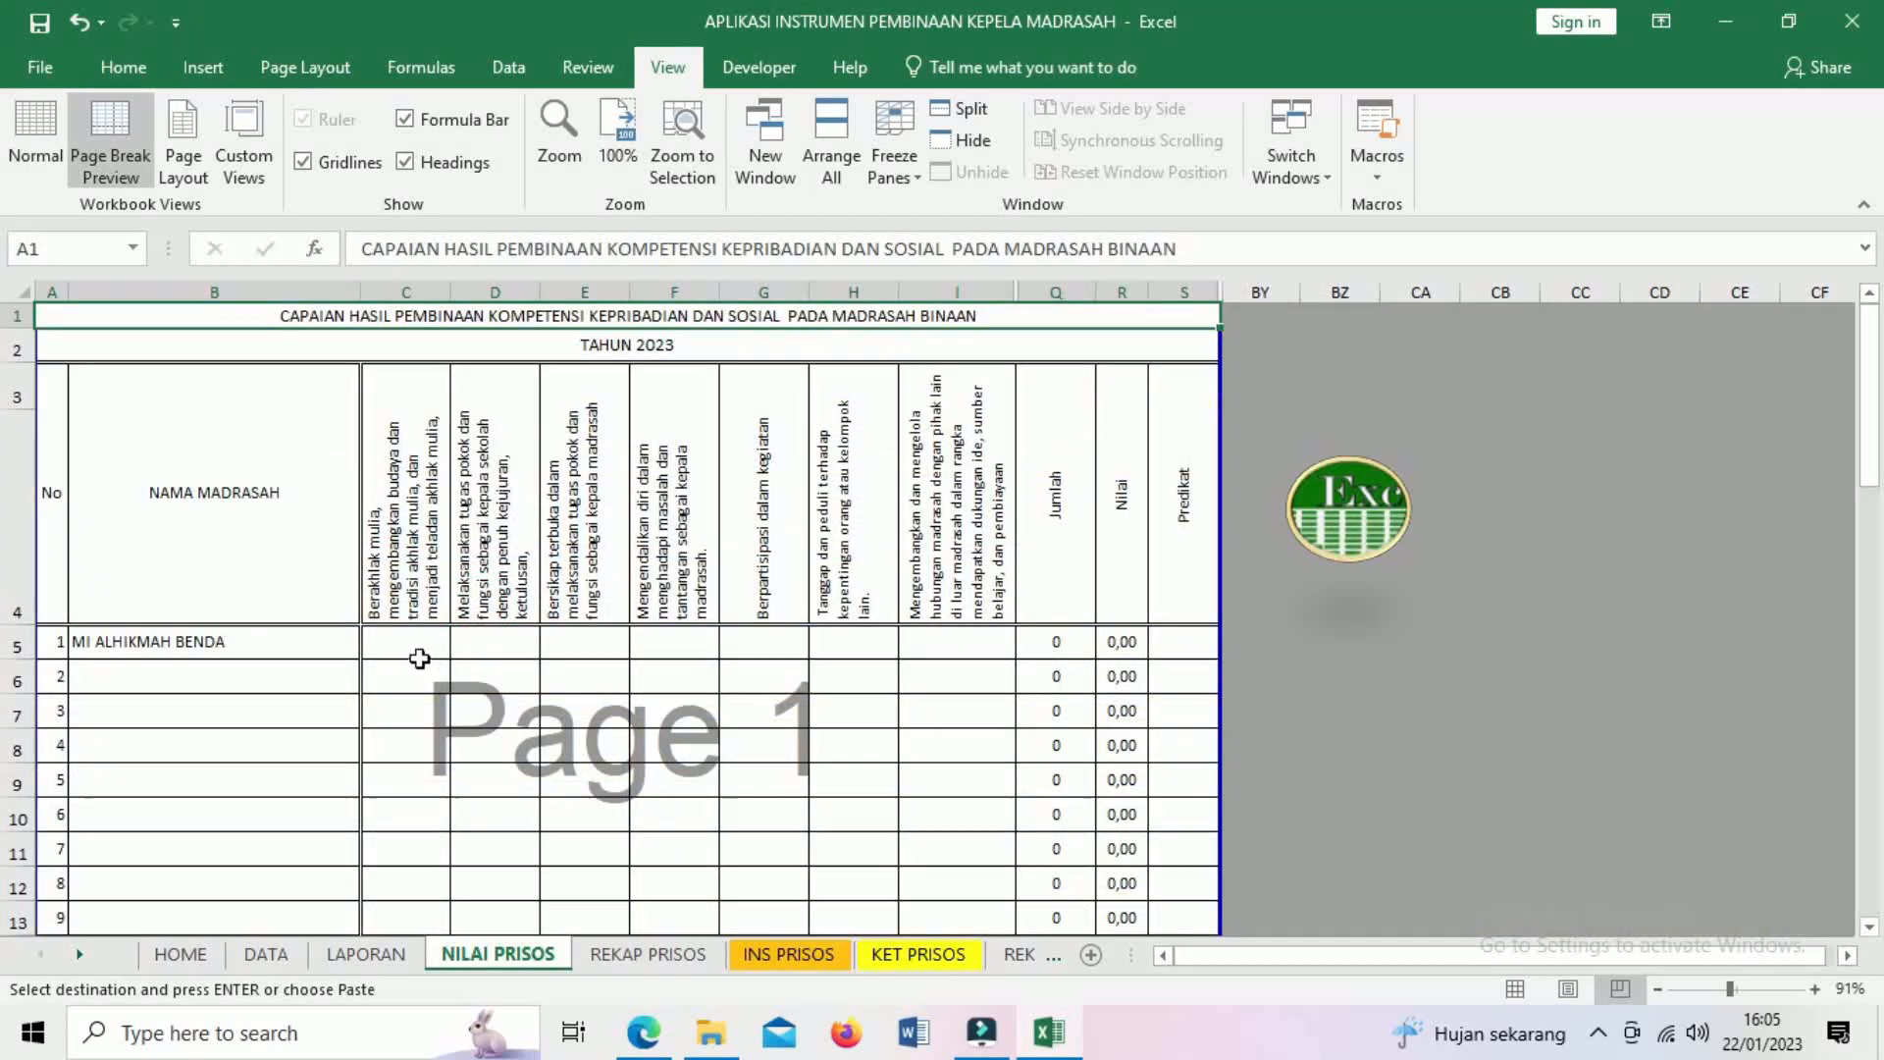
left_click(1302, 550)
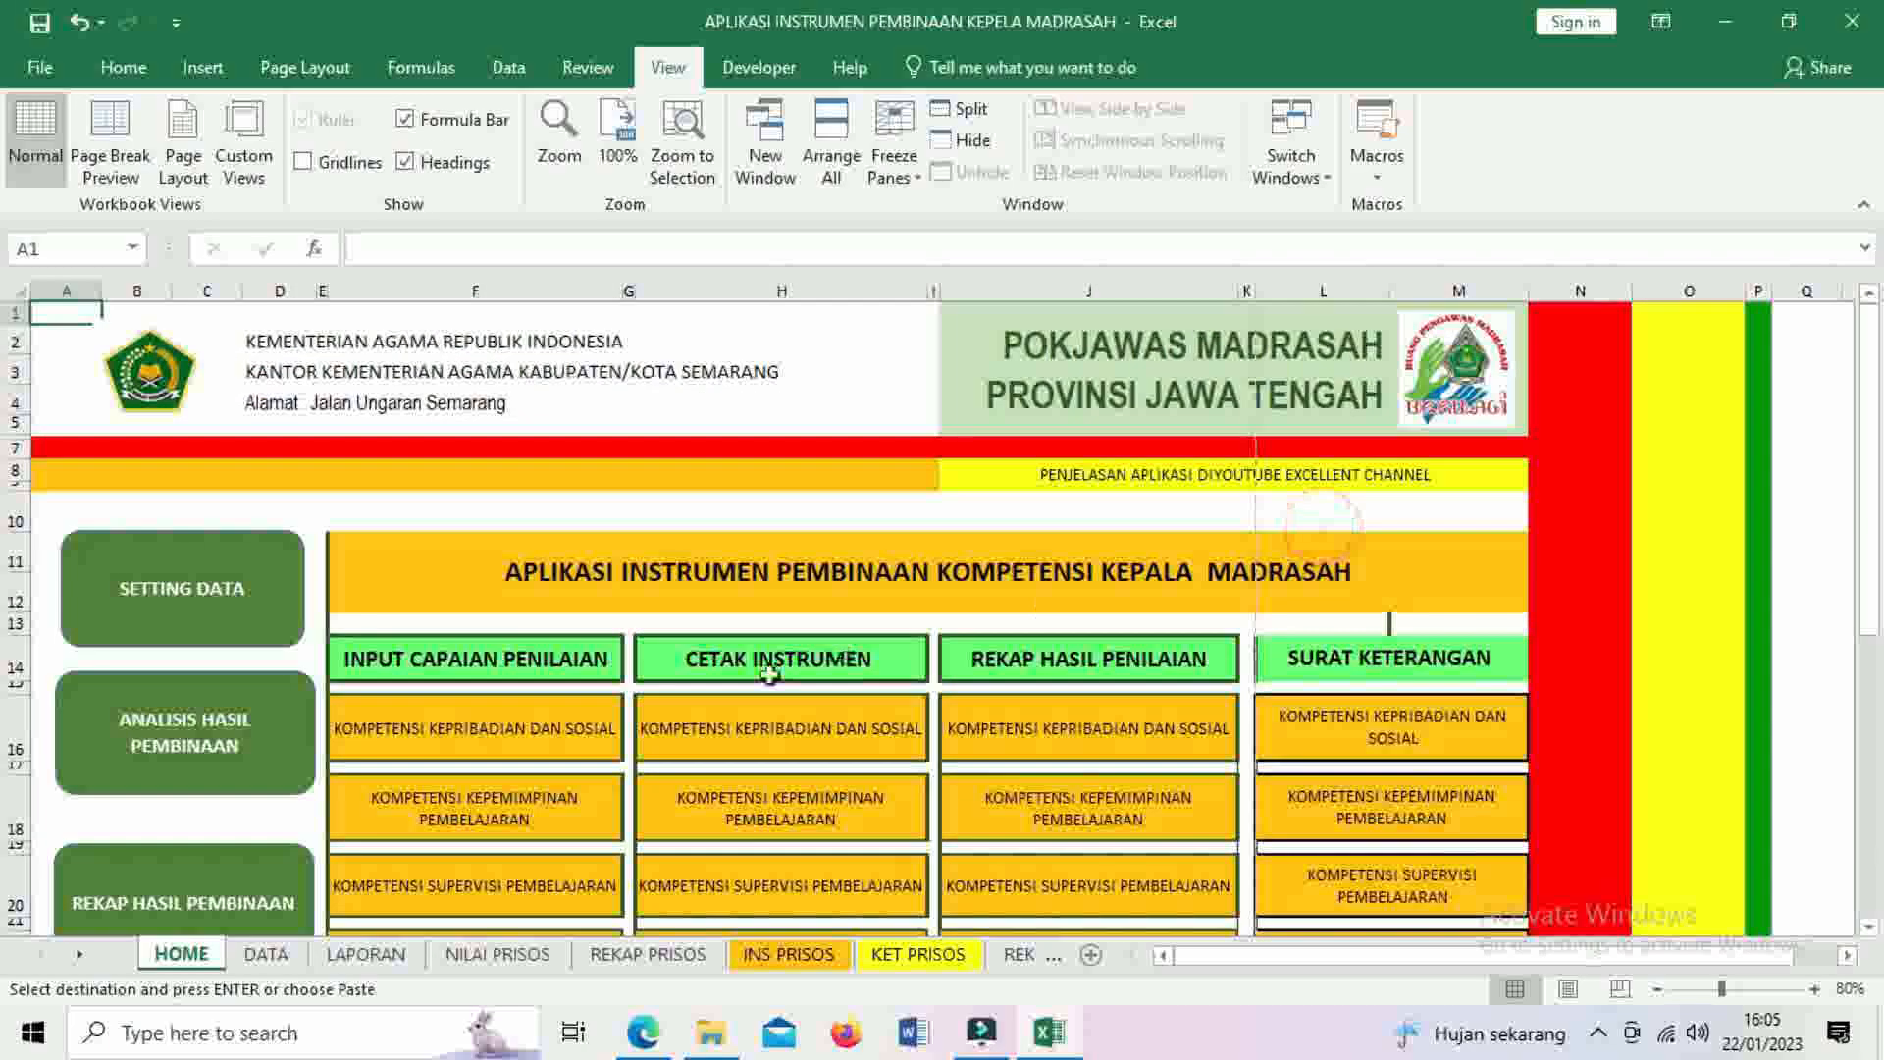
scroll(497, 758, "down", 2)
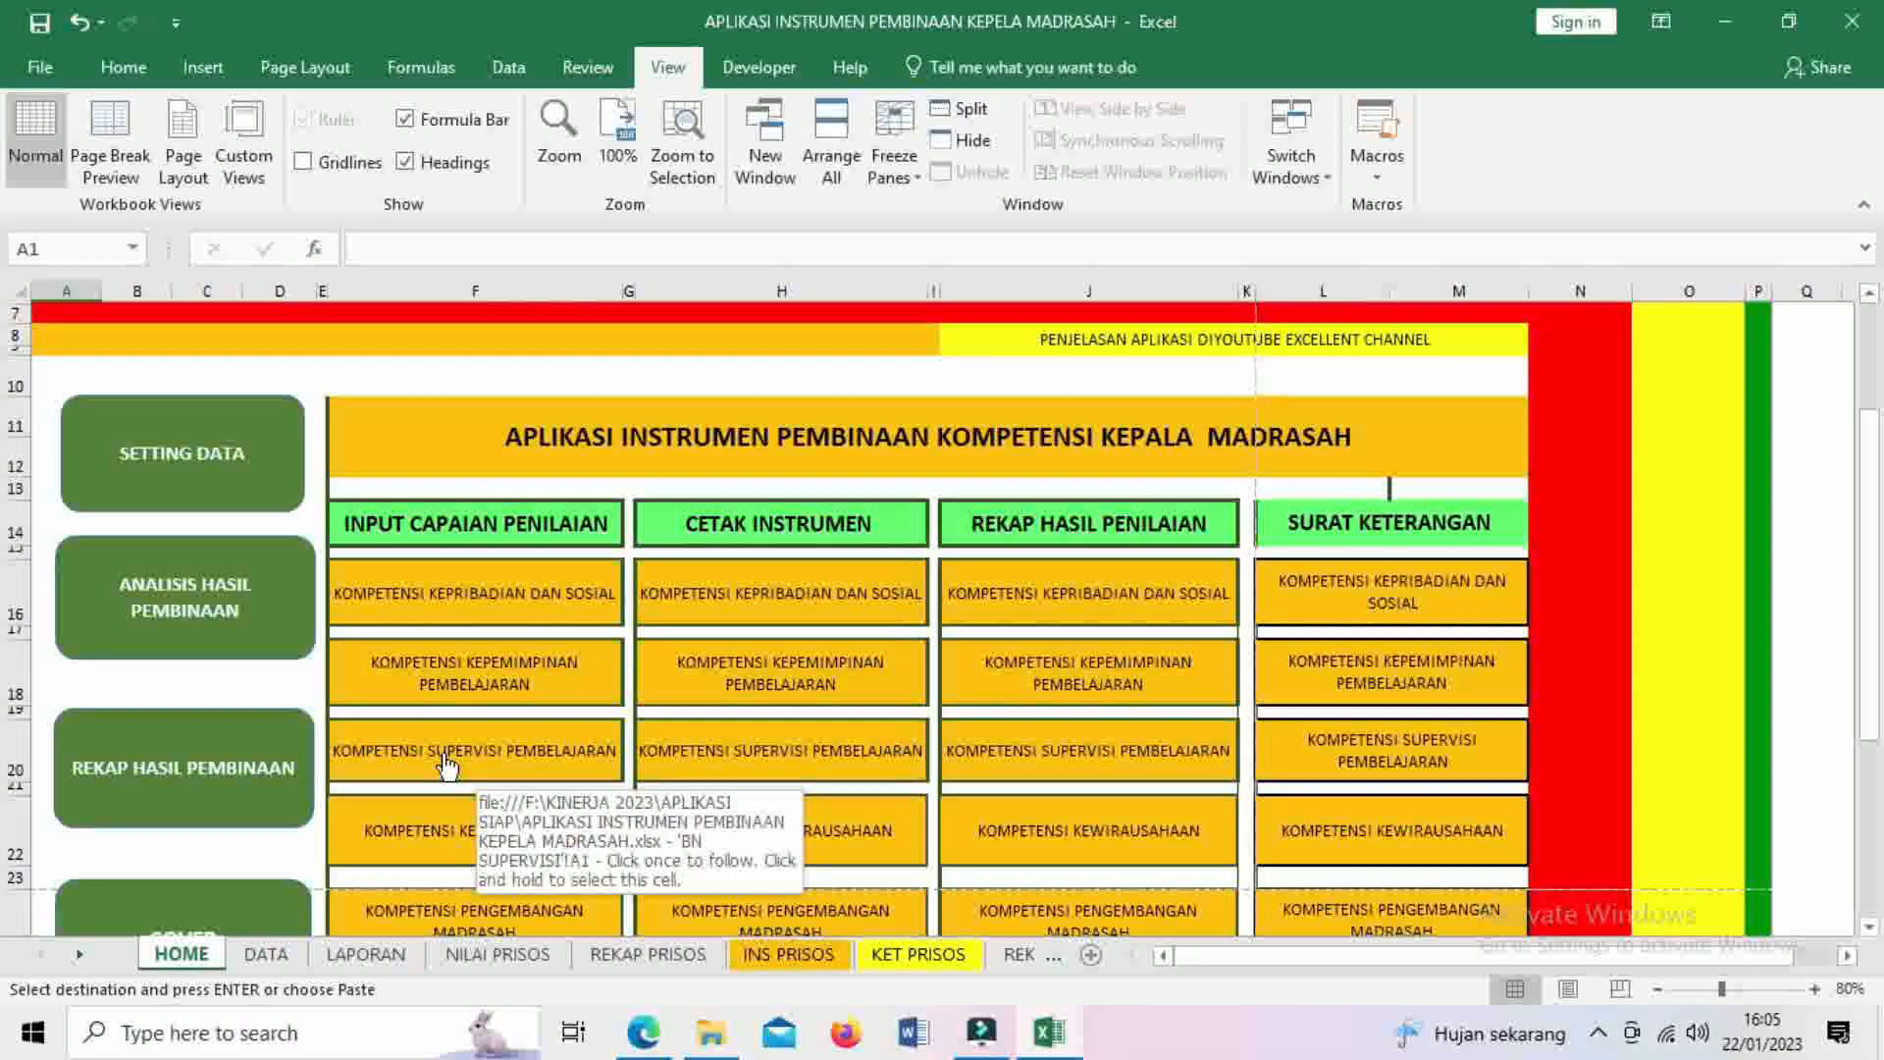
left_click(447, 765)
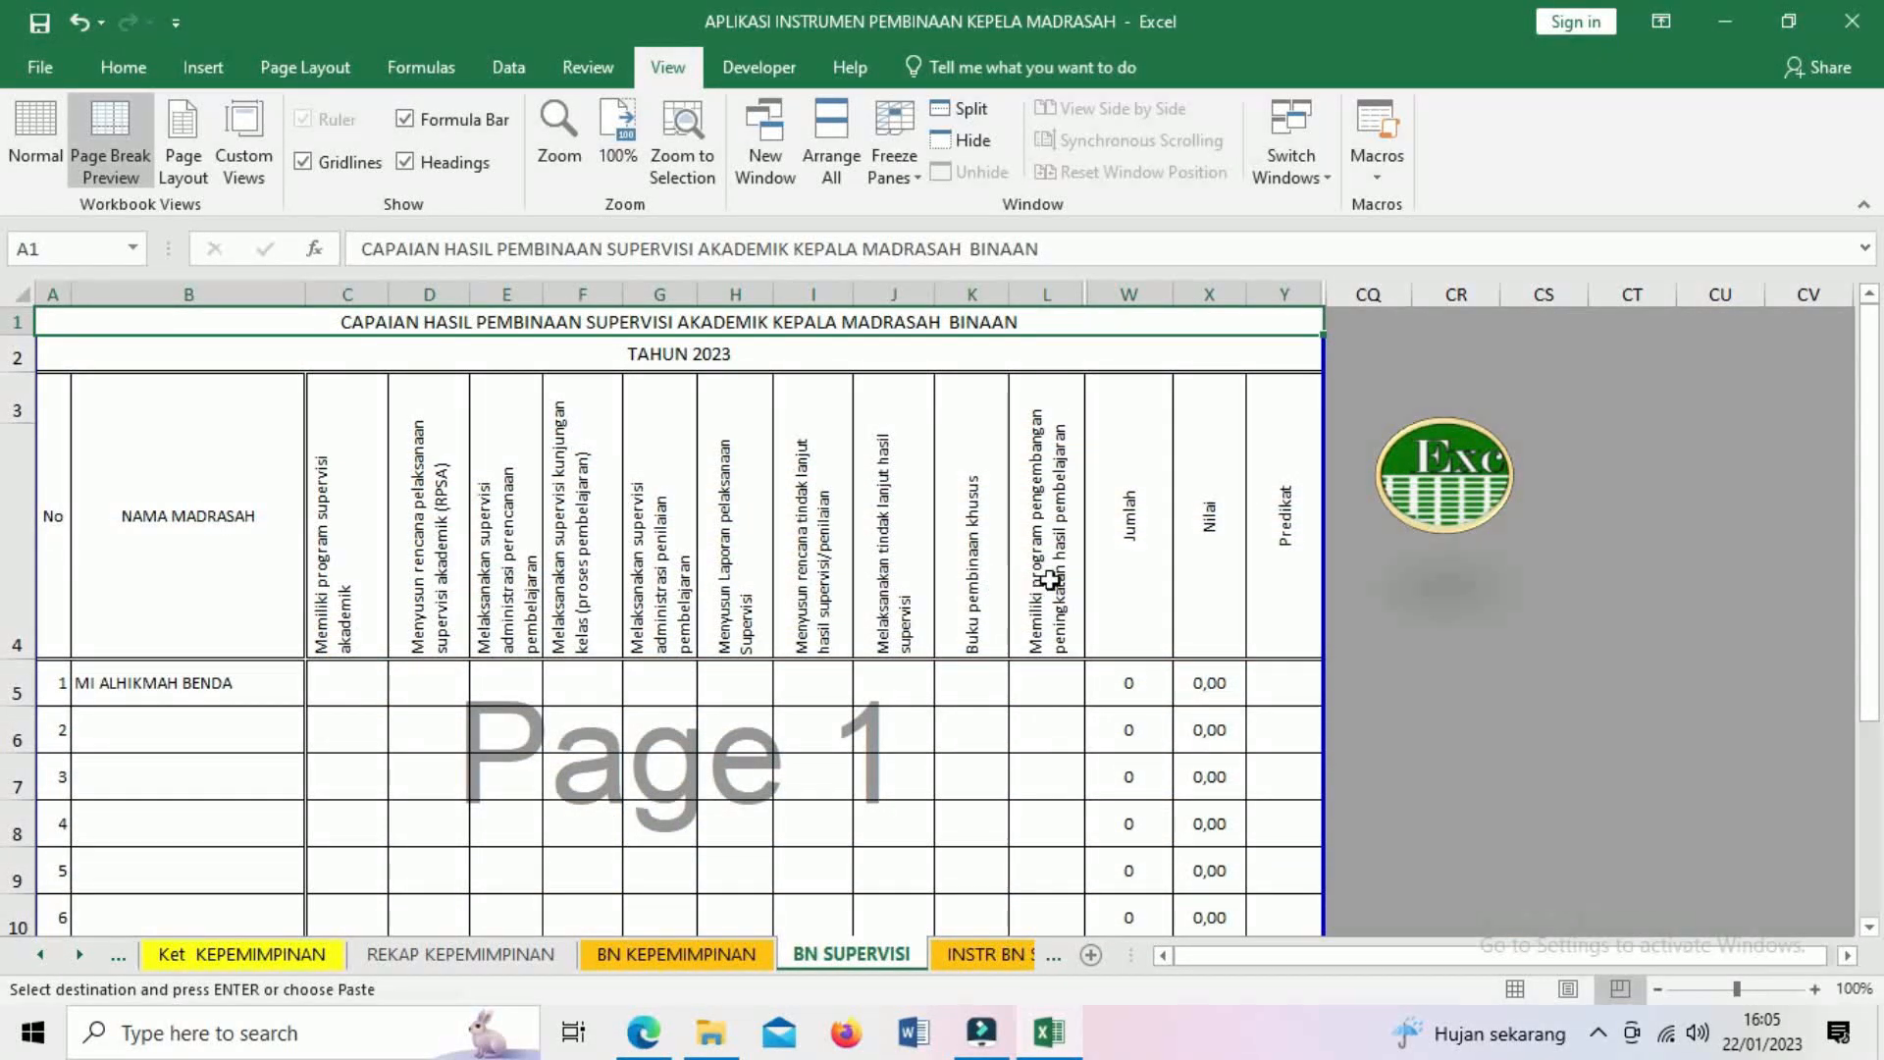
left_click(1431, 530)
scroll(538, 814, "down", 1)
scroll(538, 813, "down", 1)
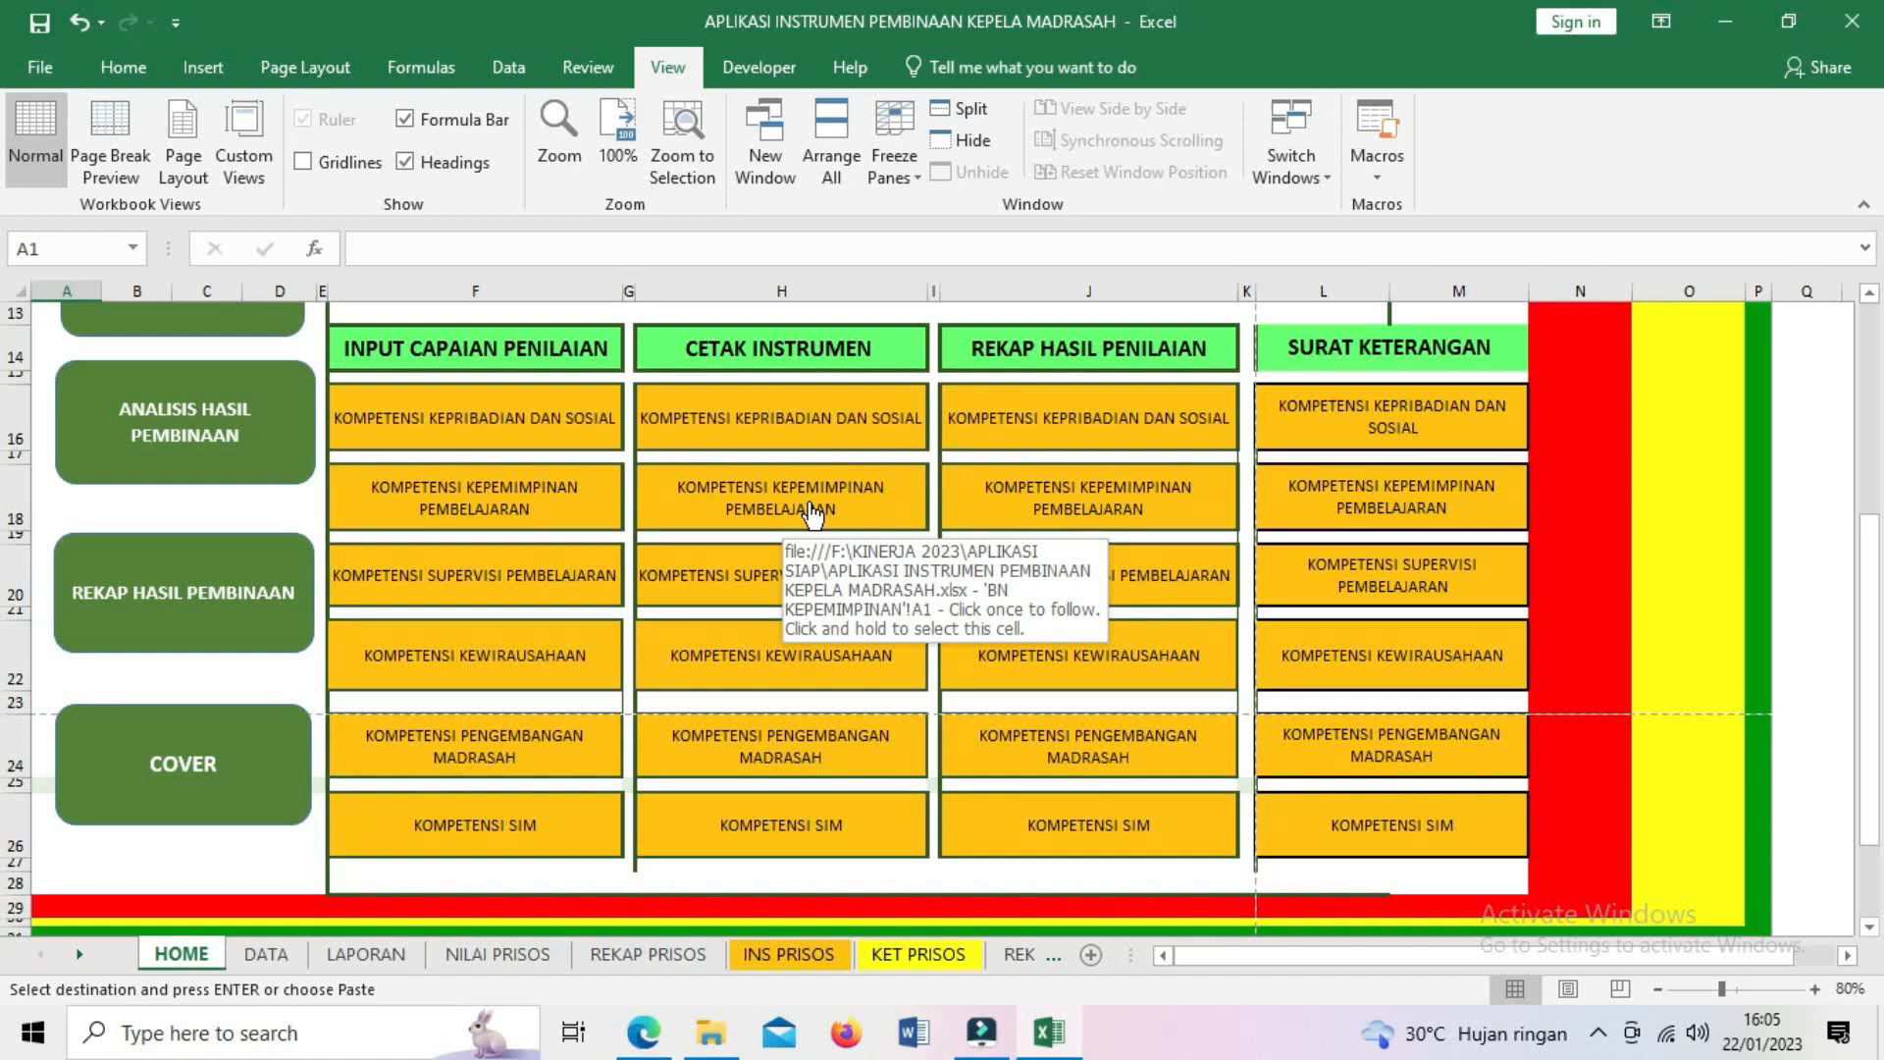
left_click(811, 512)
scroll(799, 775, "down", 6)
scroll(799, 775, "up", 6)
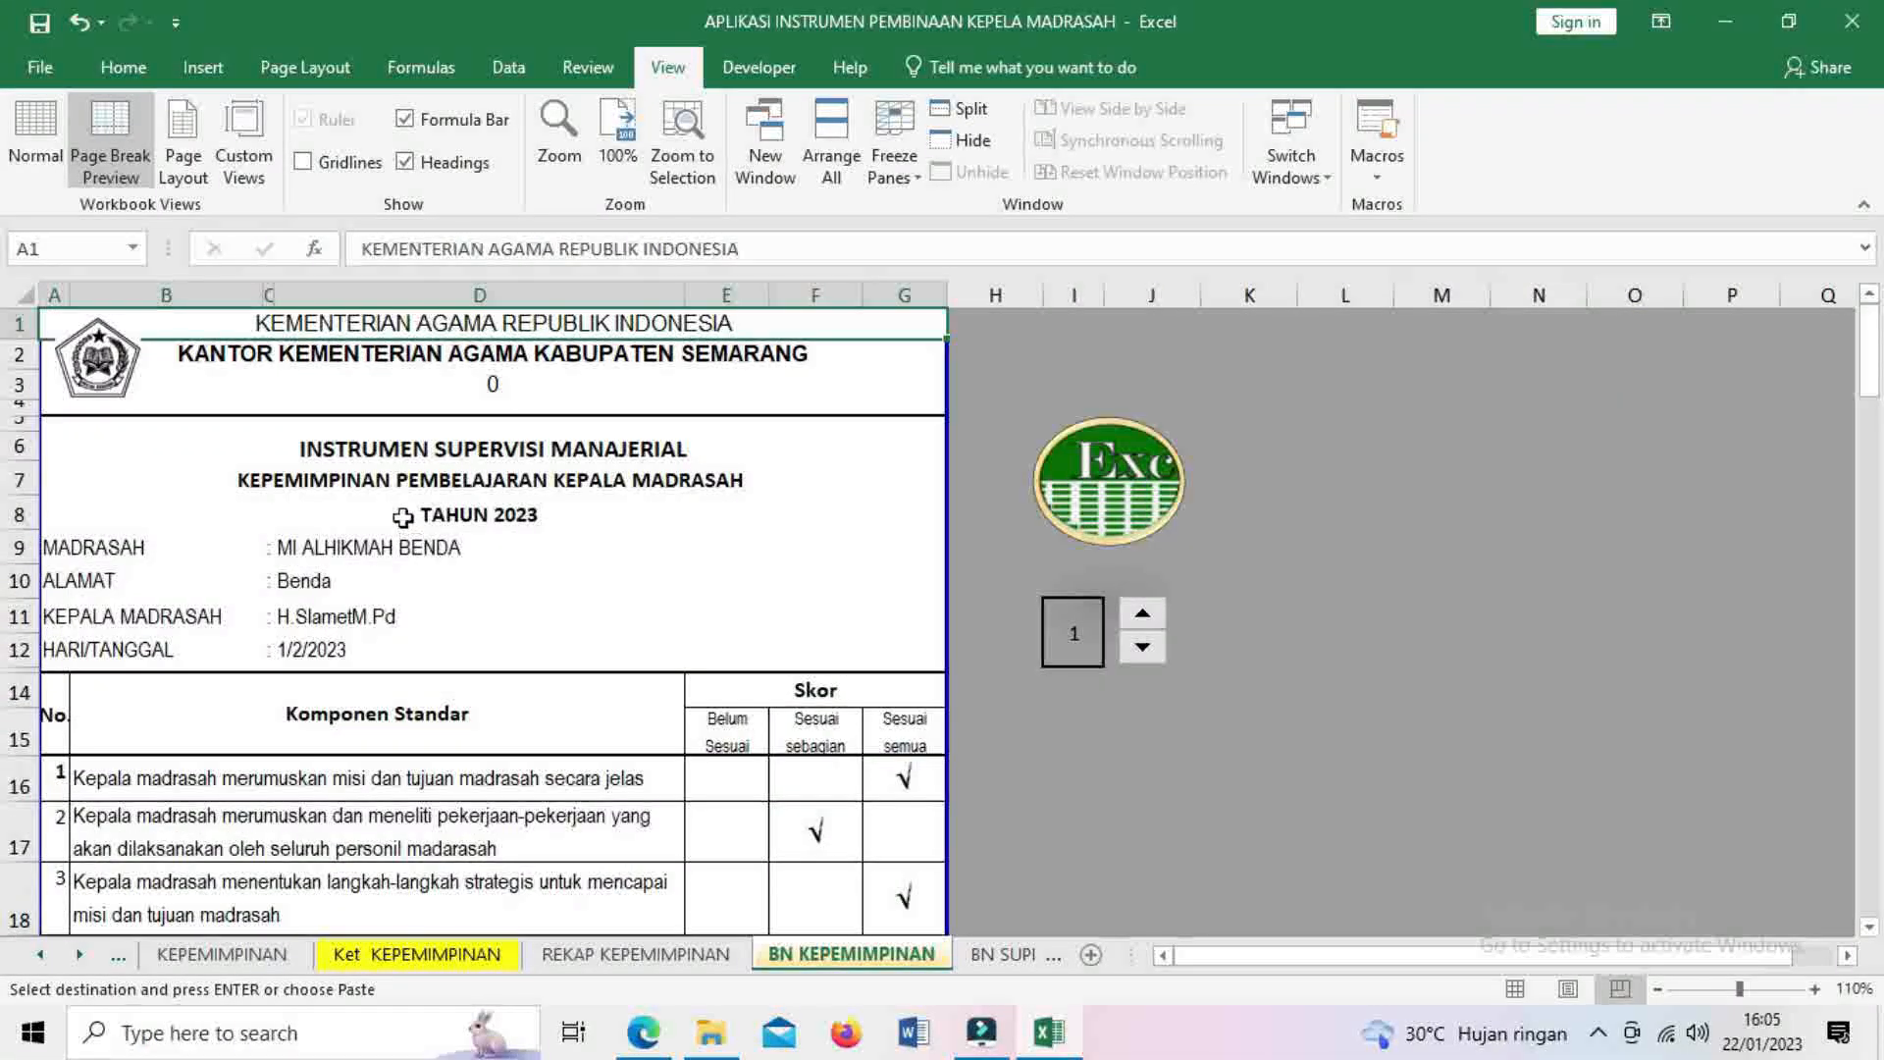
scroll(590, 657, "down", 3)
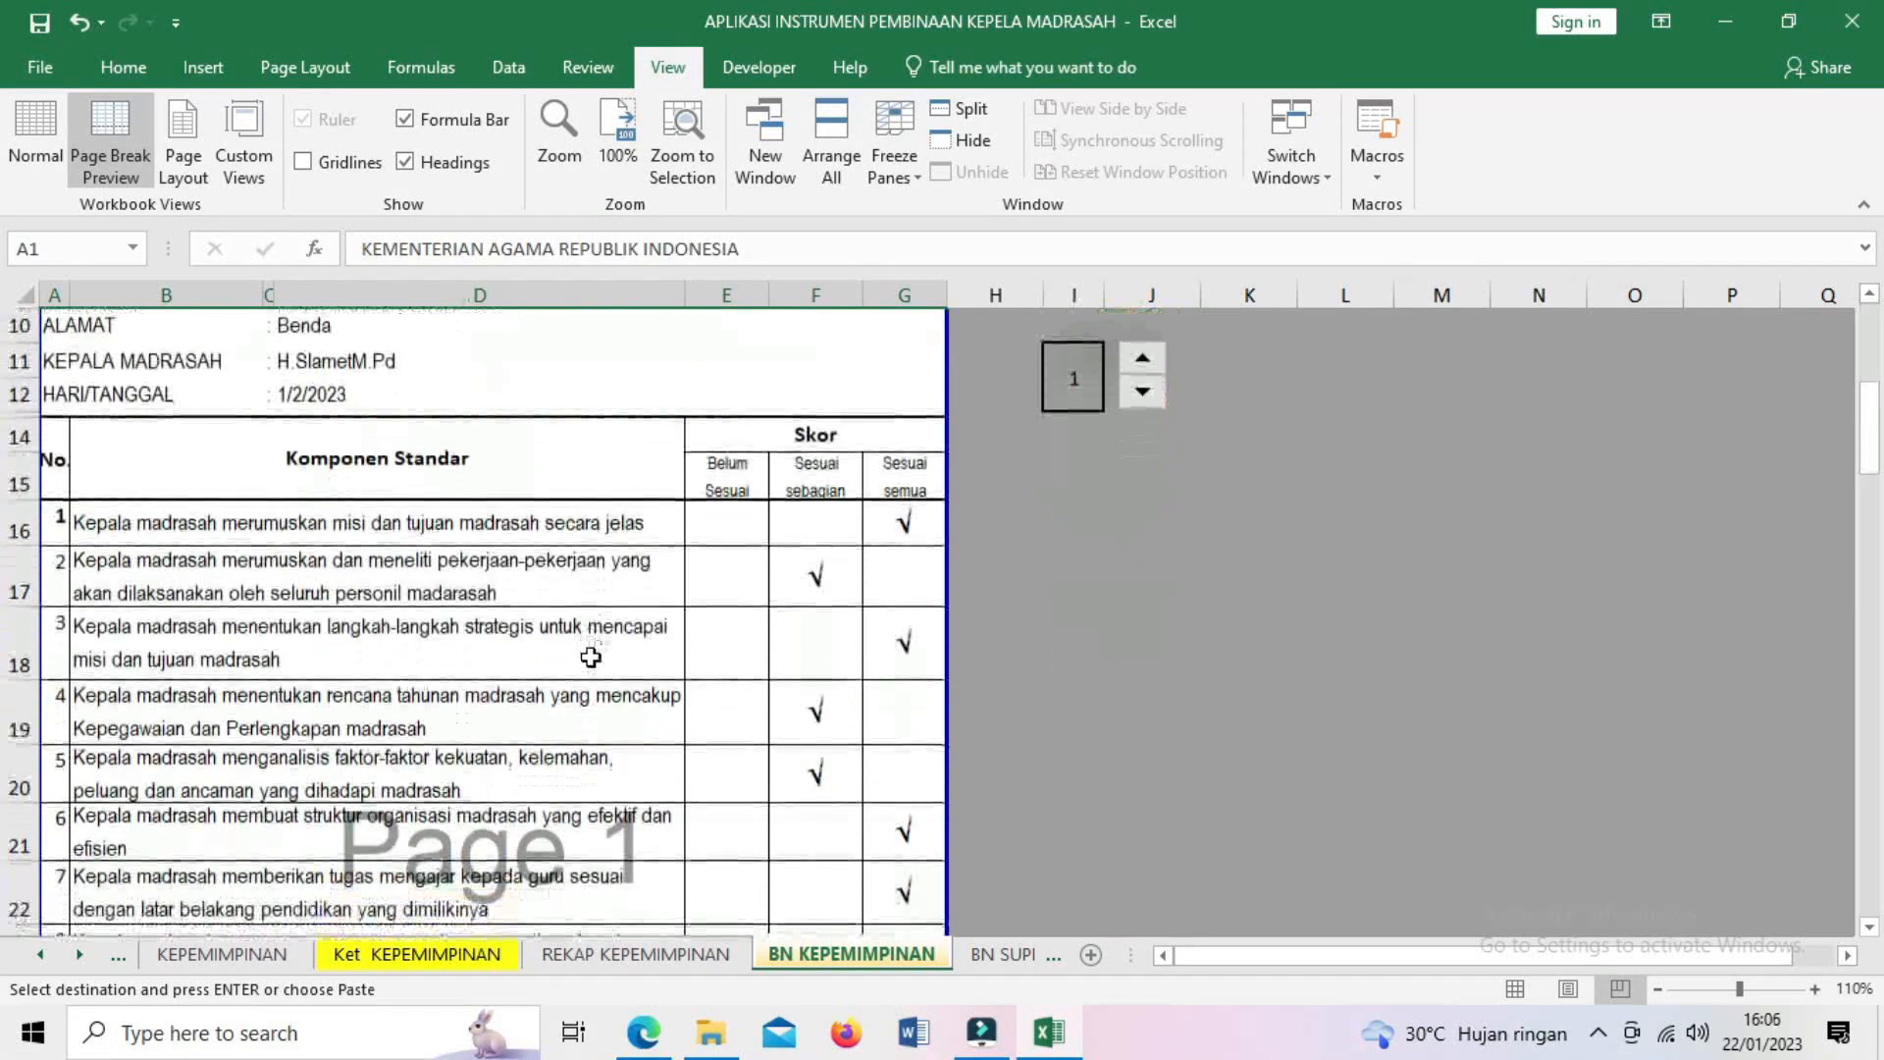
scroll(589, 656, "down", 5)
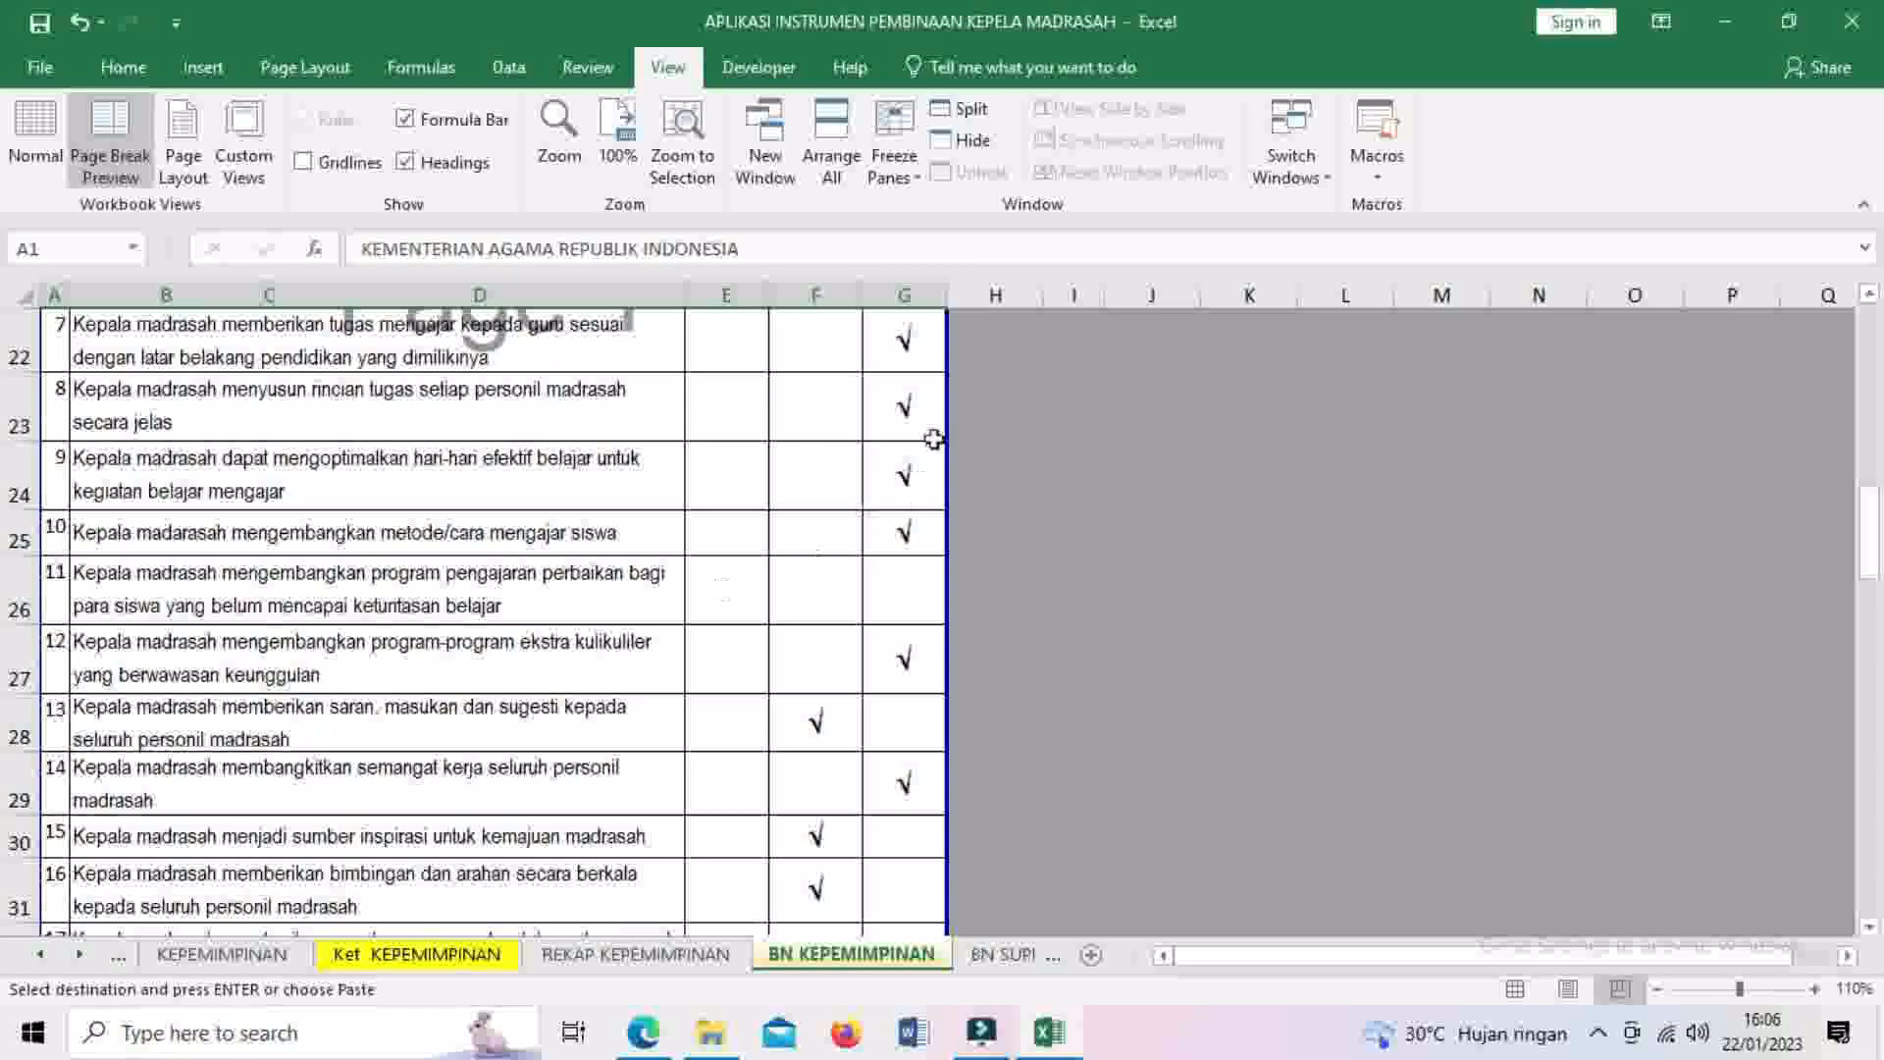
scroll(877, 763, "down", 2)
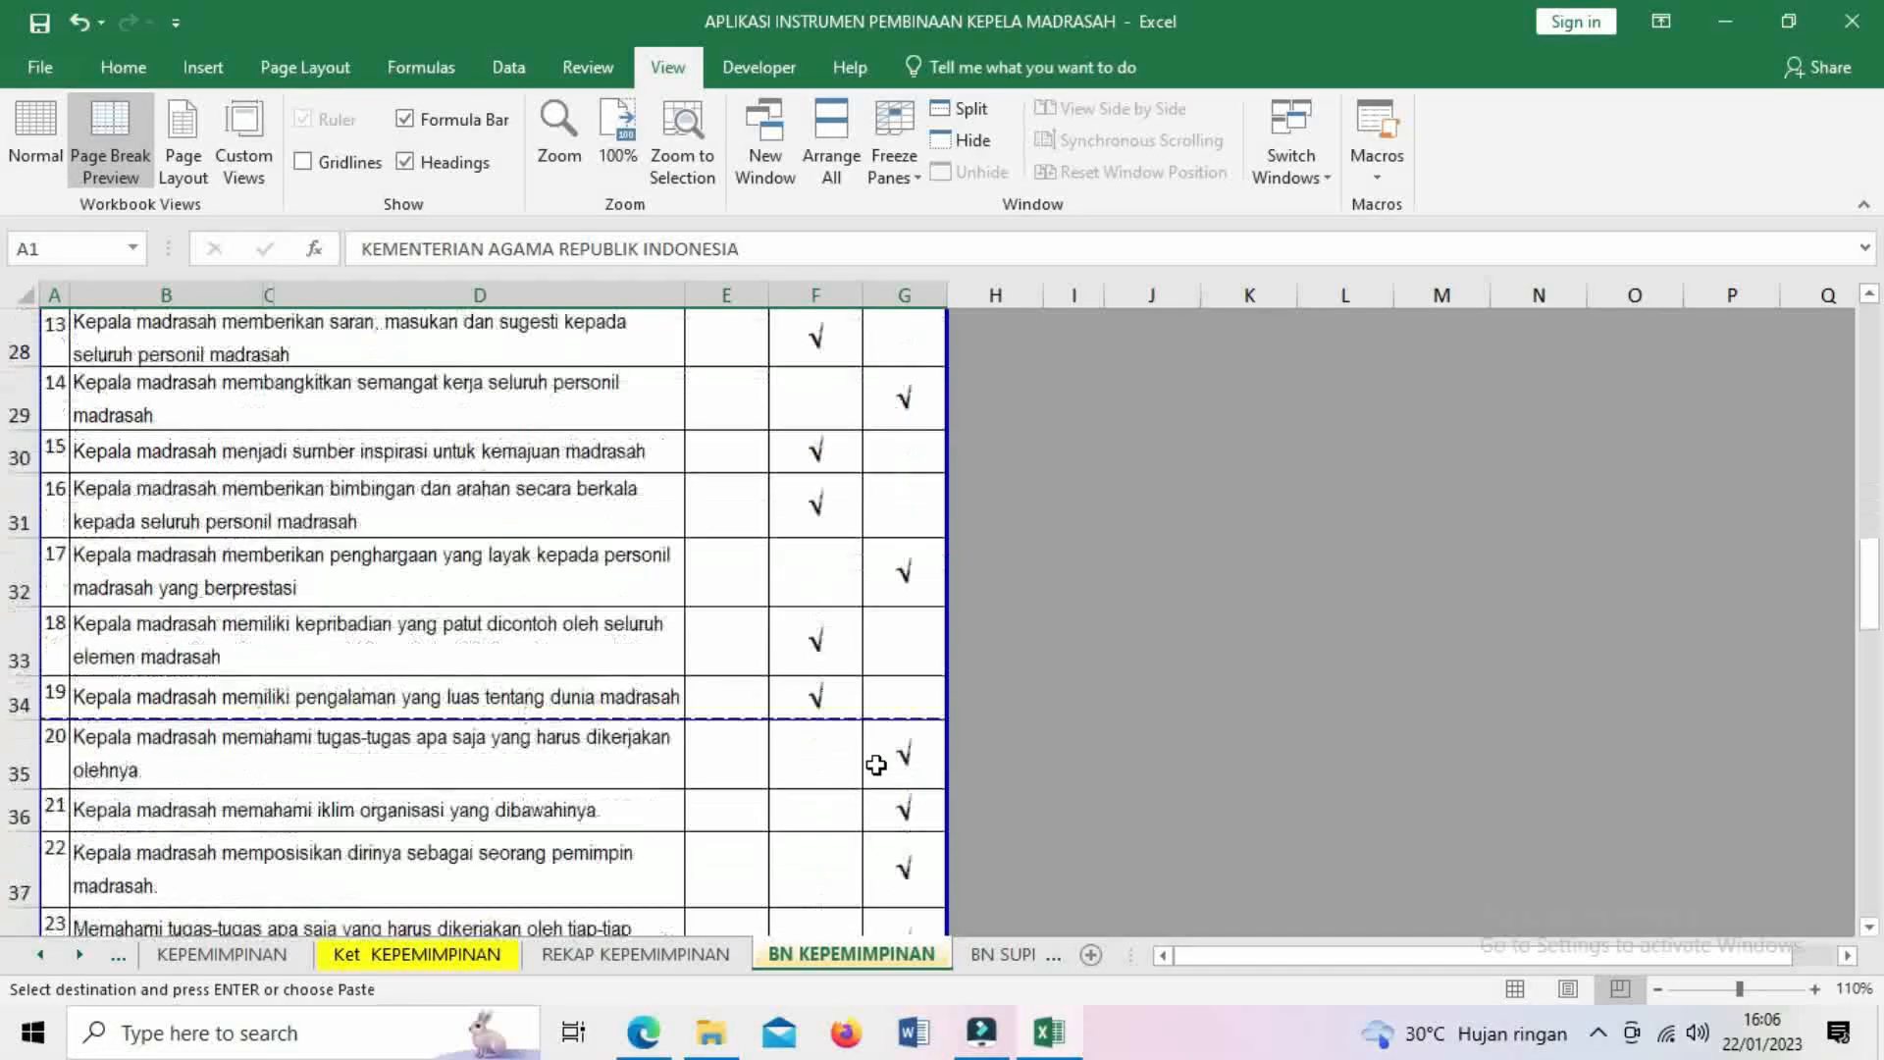
scroll(864, 758, "down", 2)
scroll(864, 758, "down", 1)
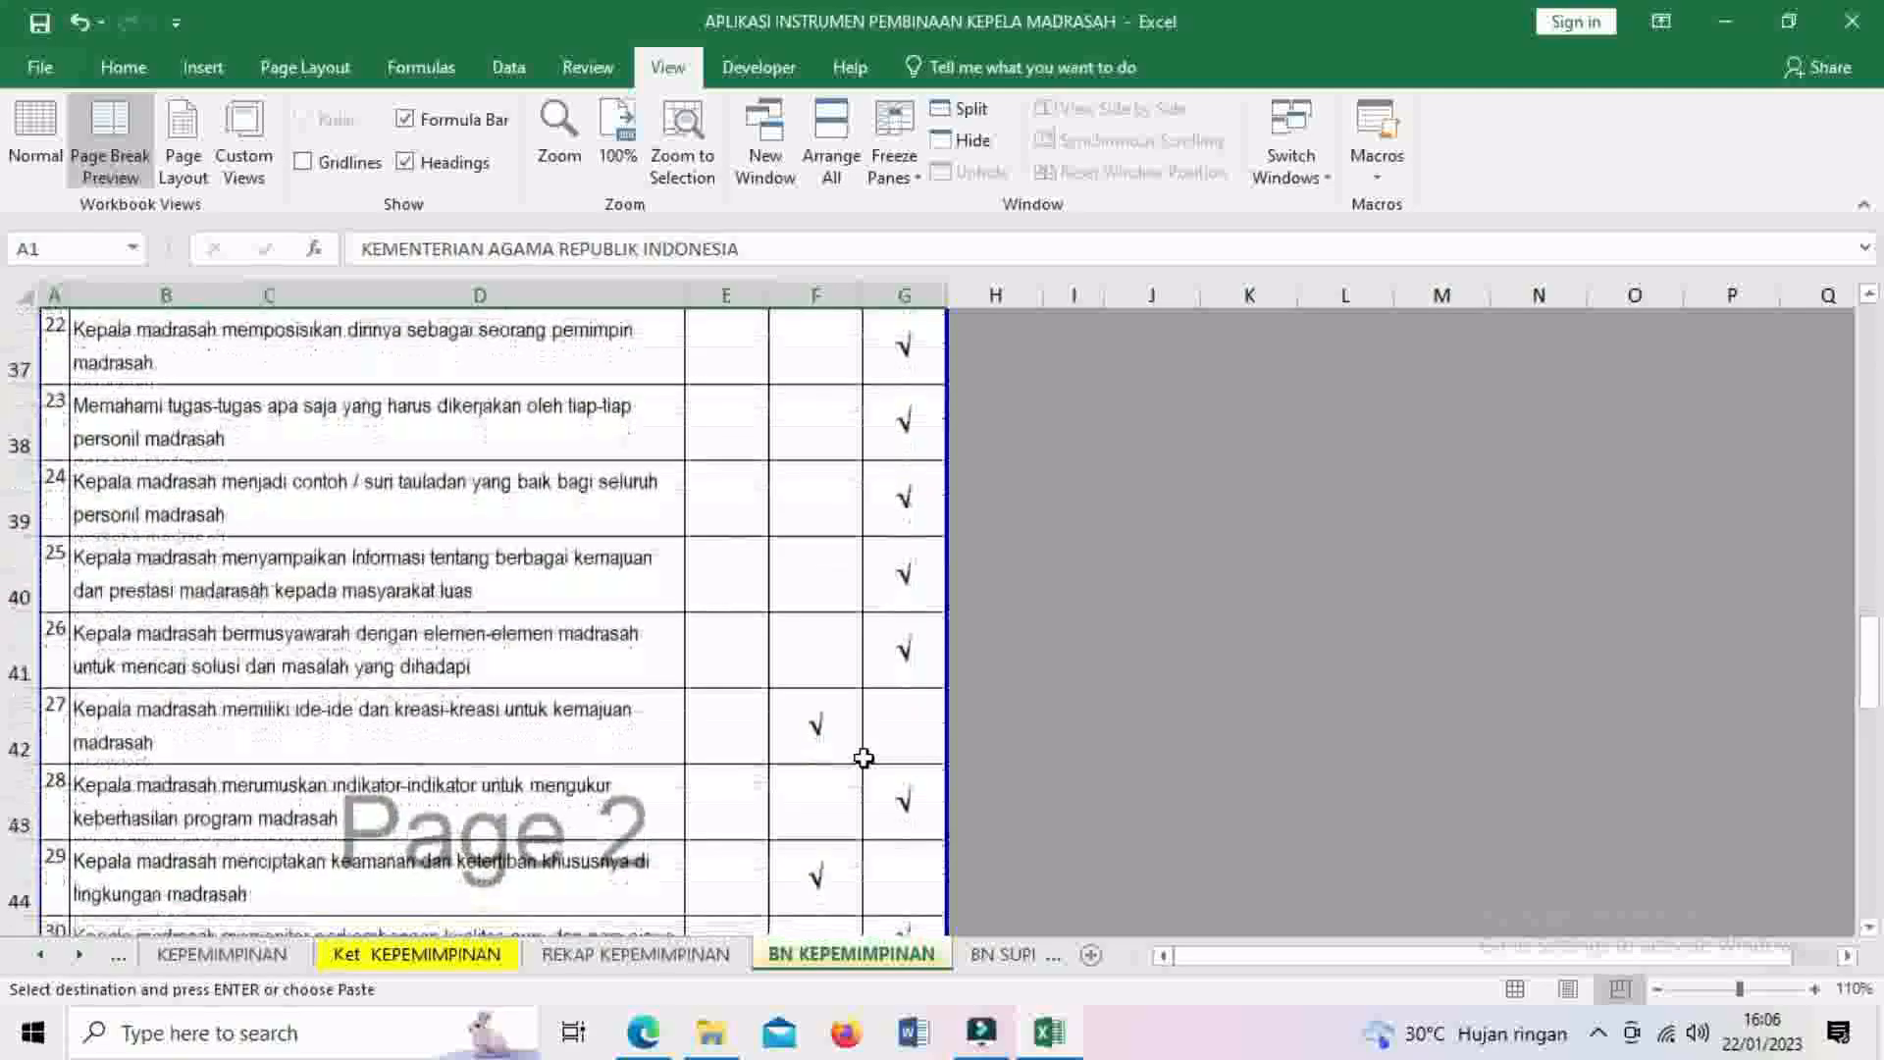
scroll(864, 758, "down", 2)
scroll(864, 757, "up", 1)
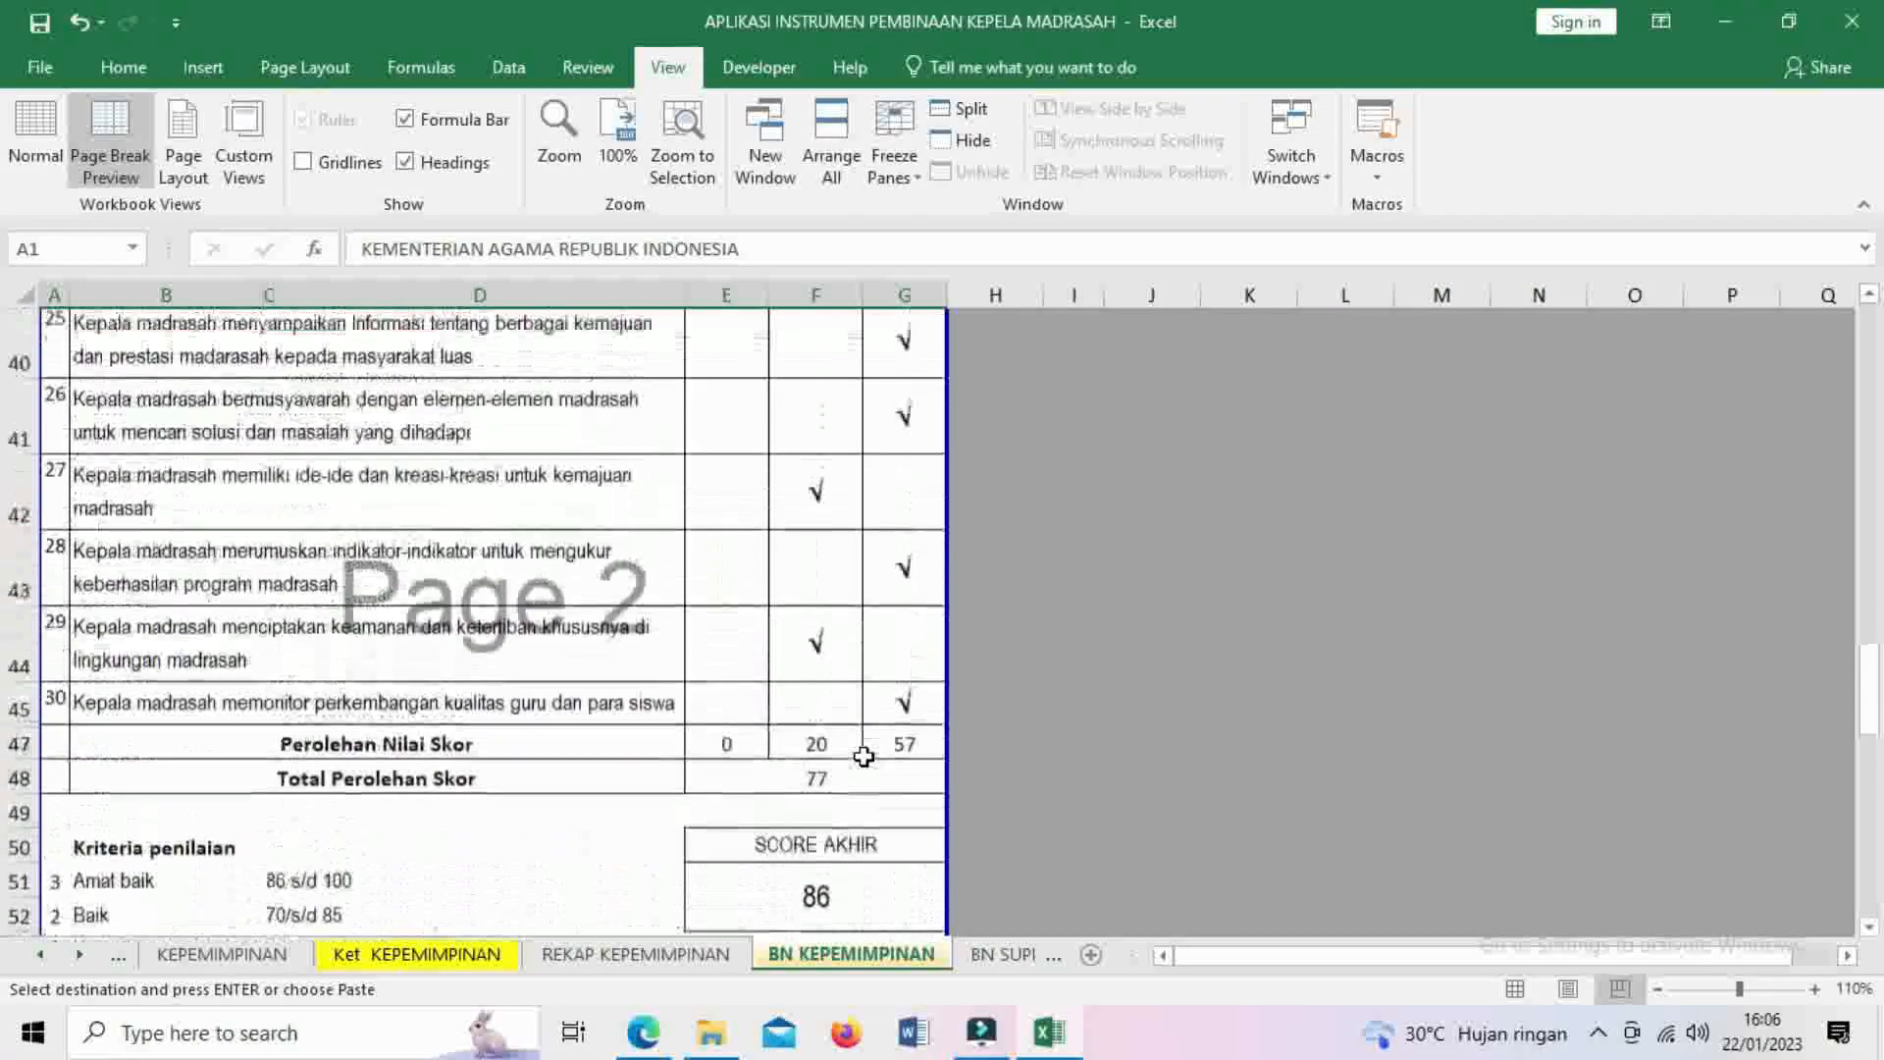
scroll(800, 759, "up", 12)
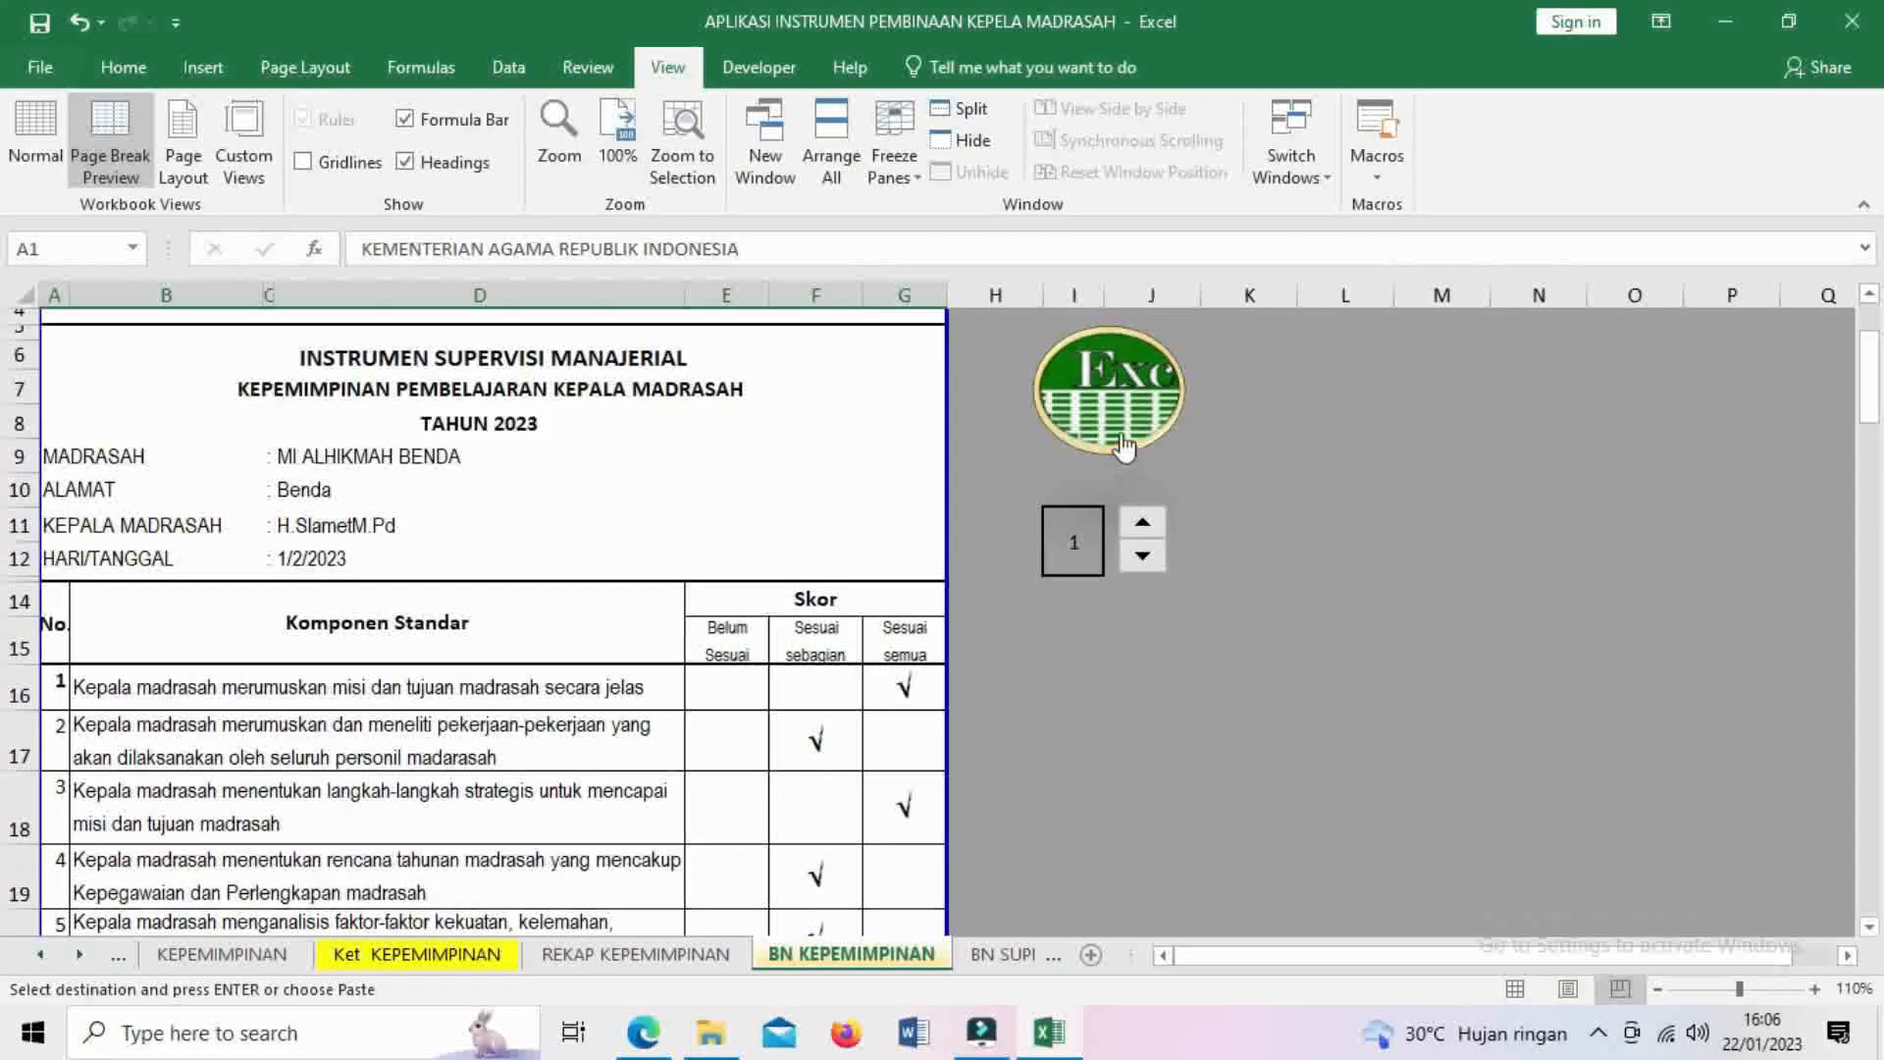
scroll(591, 650, "down", 3)
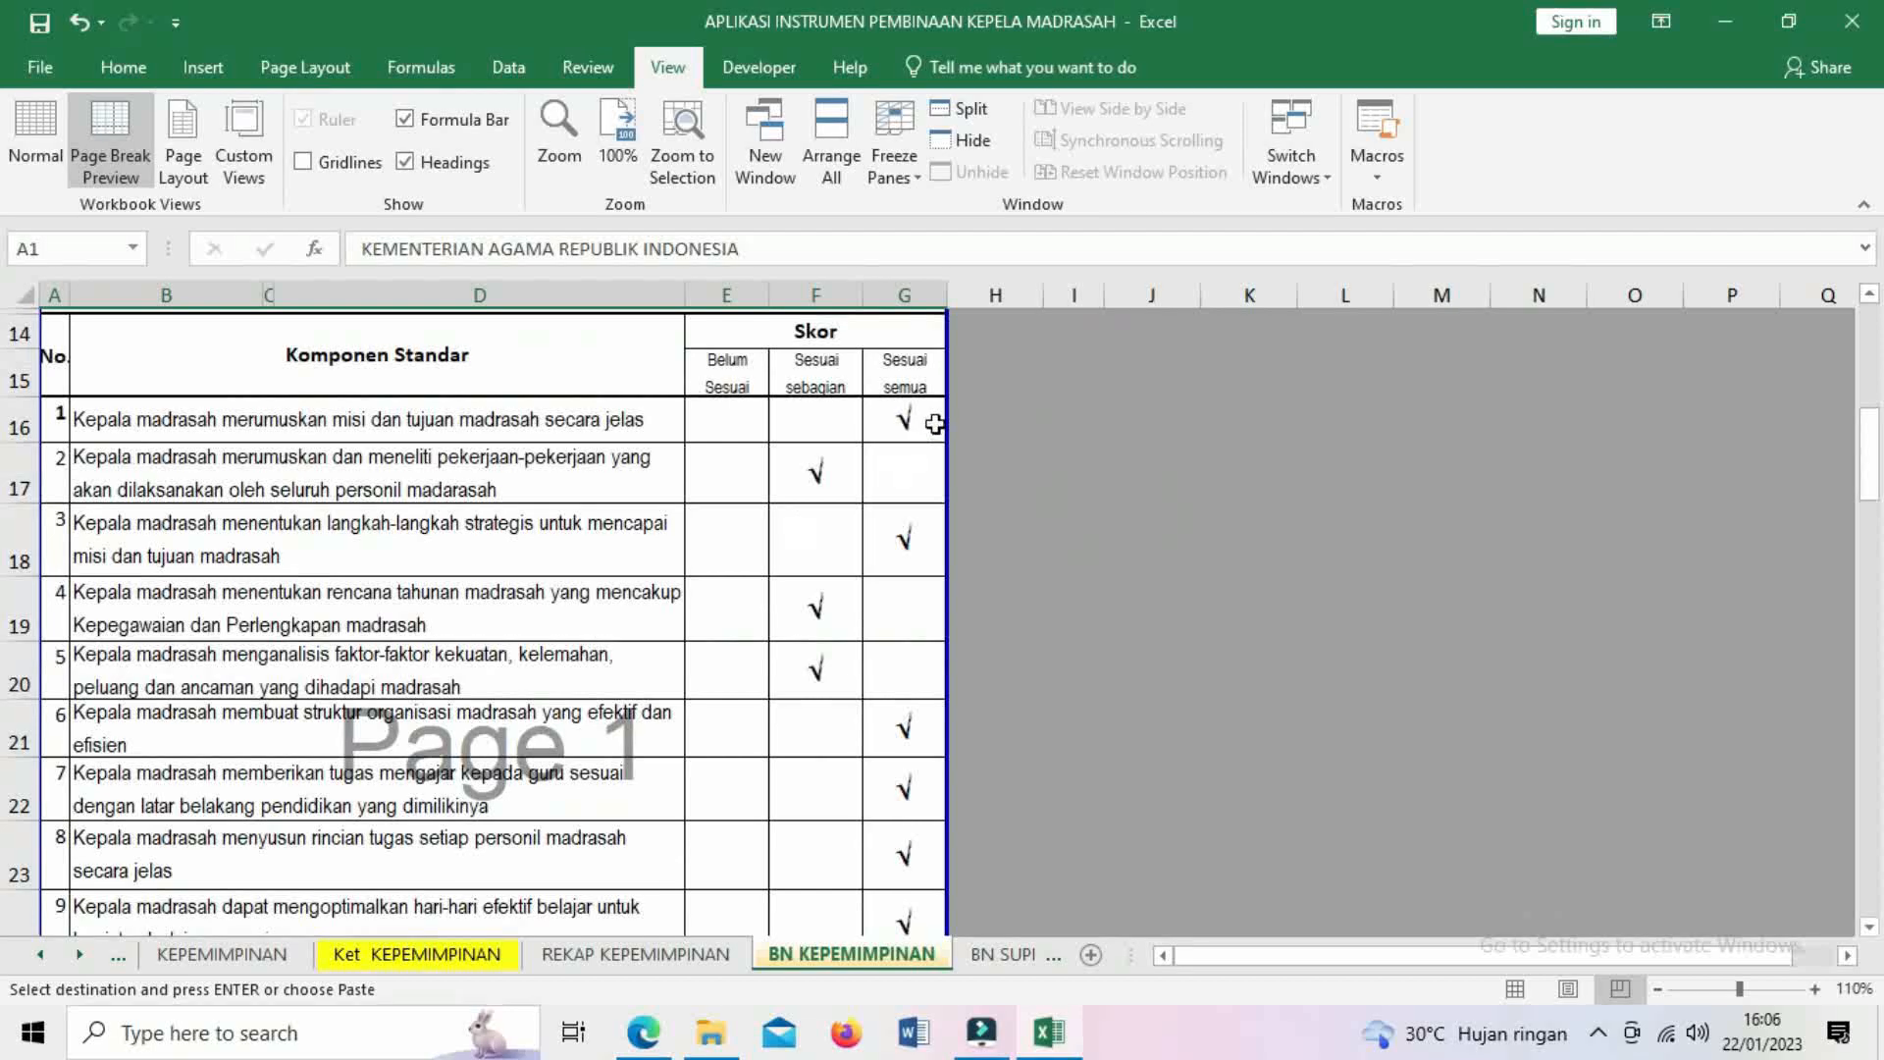
scroll(782, 601, "down", 10)
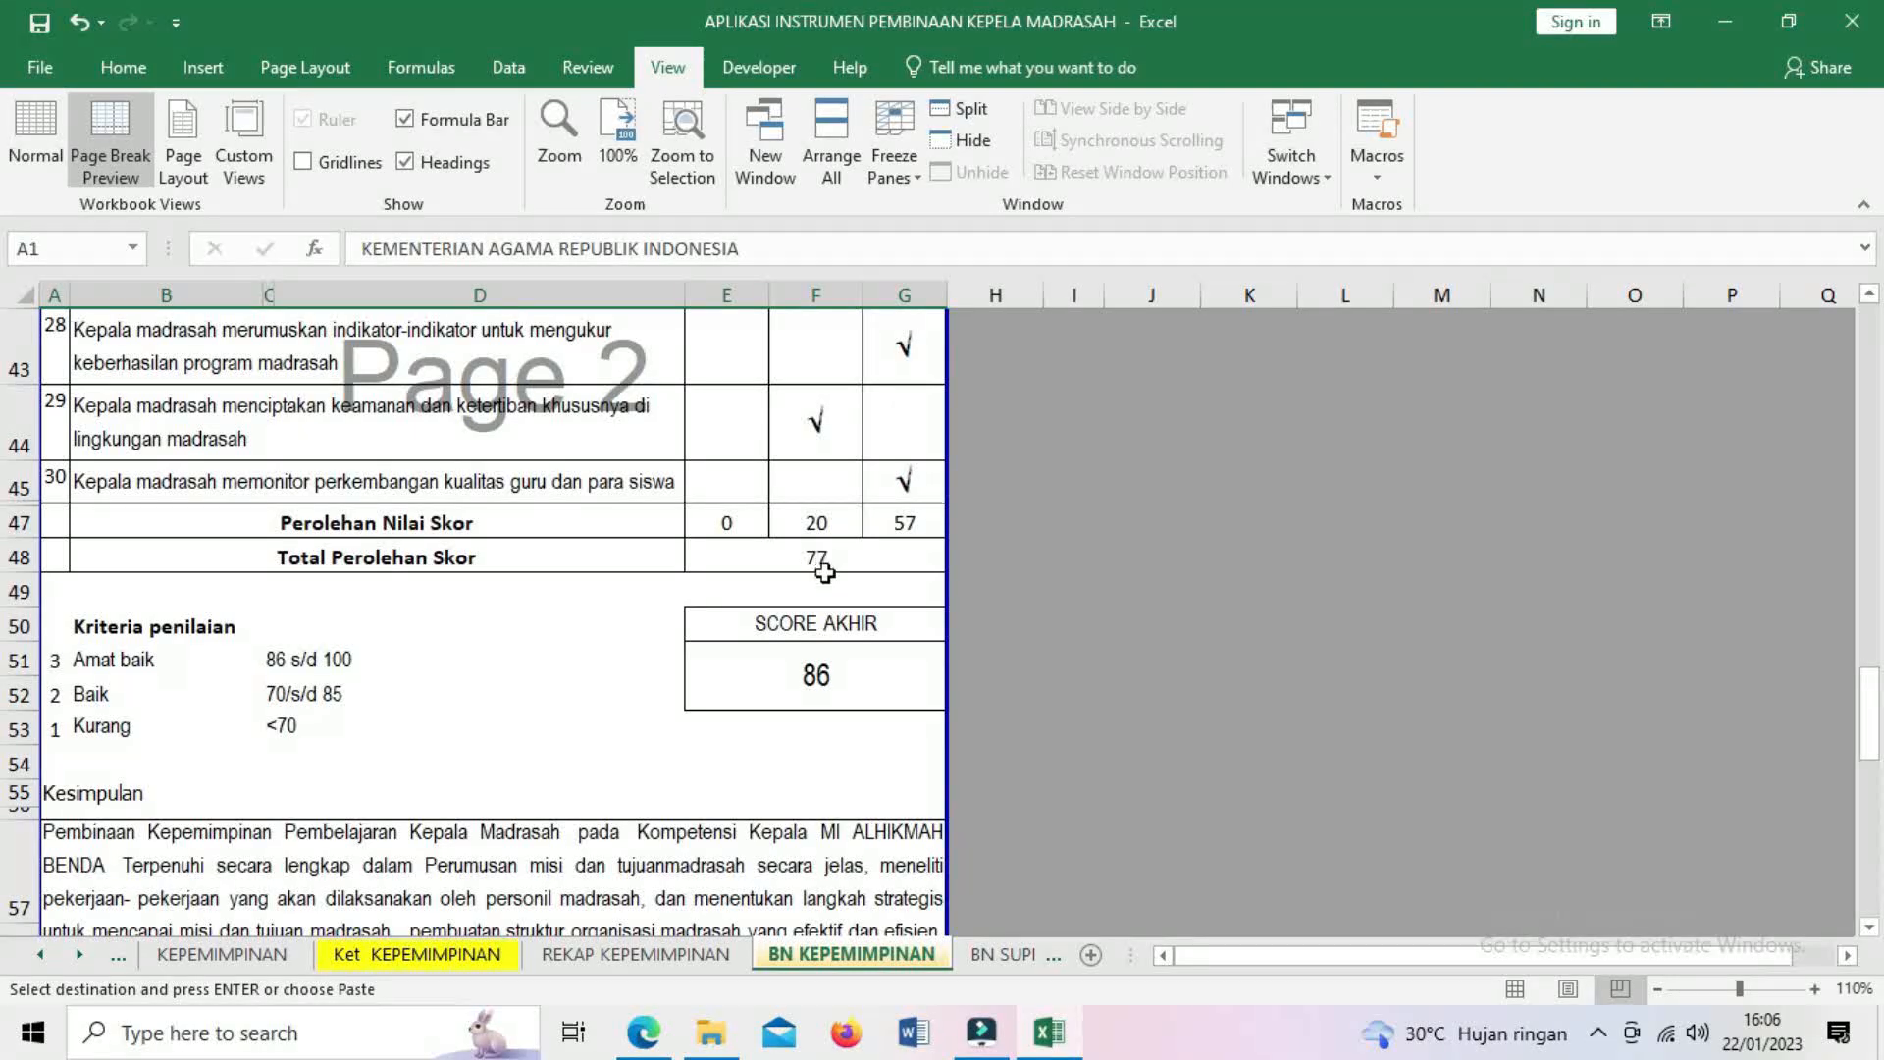
scroll(834, 667, "down", 3)
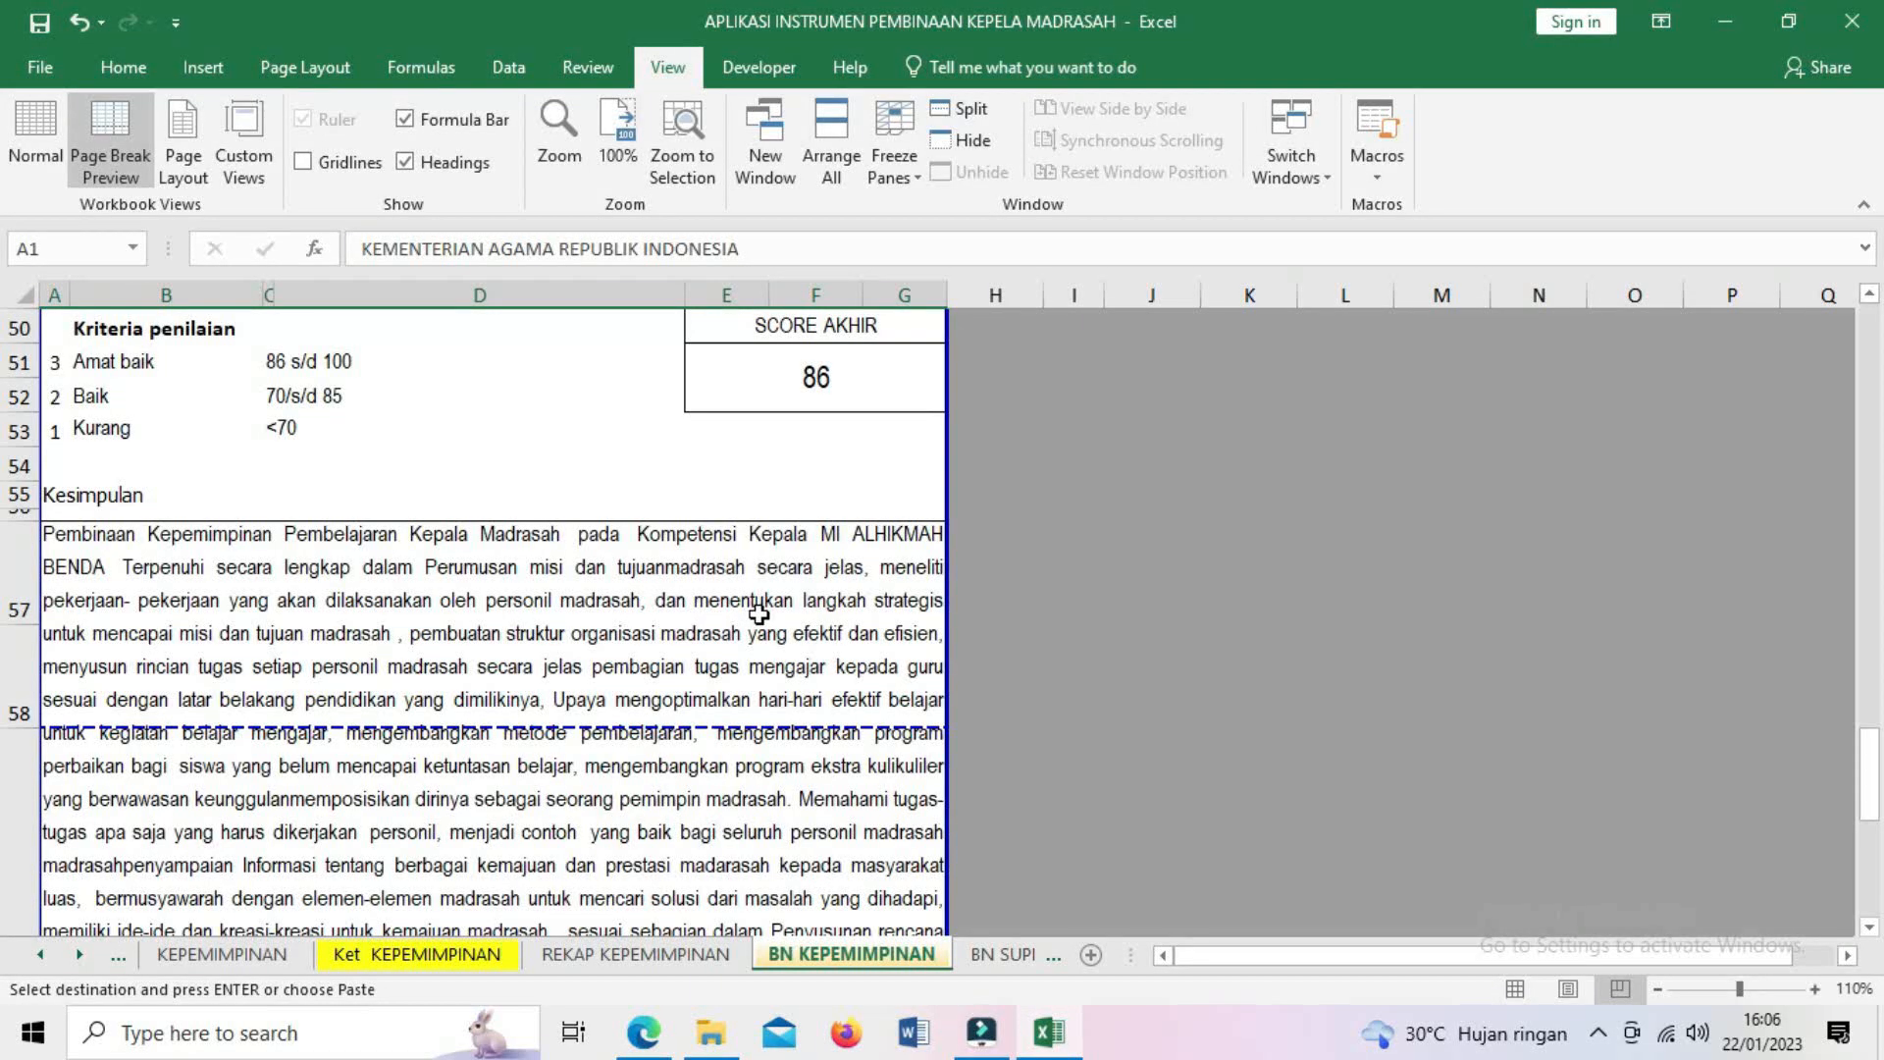
- Select the first recommendation cell B62 and launch Unprotect Sheet from the Review ribbon
scroll(561, 658, "down", 2)
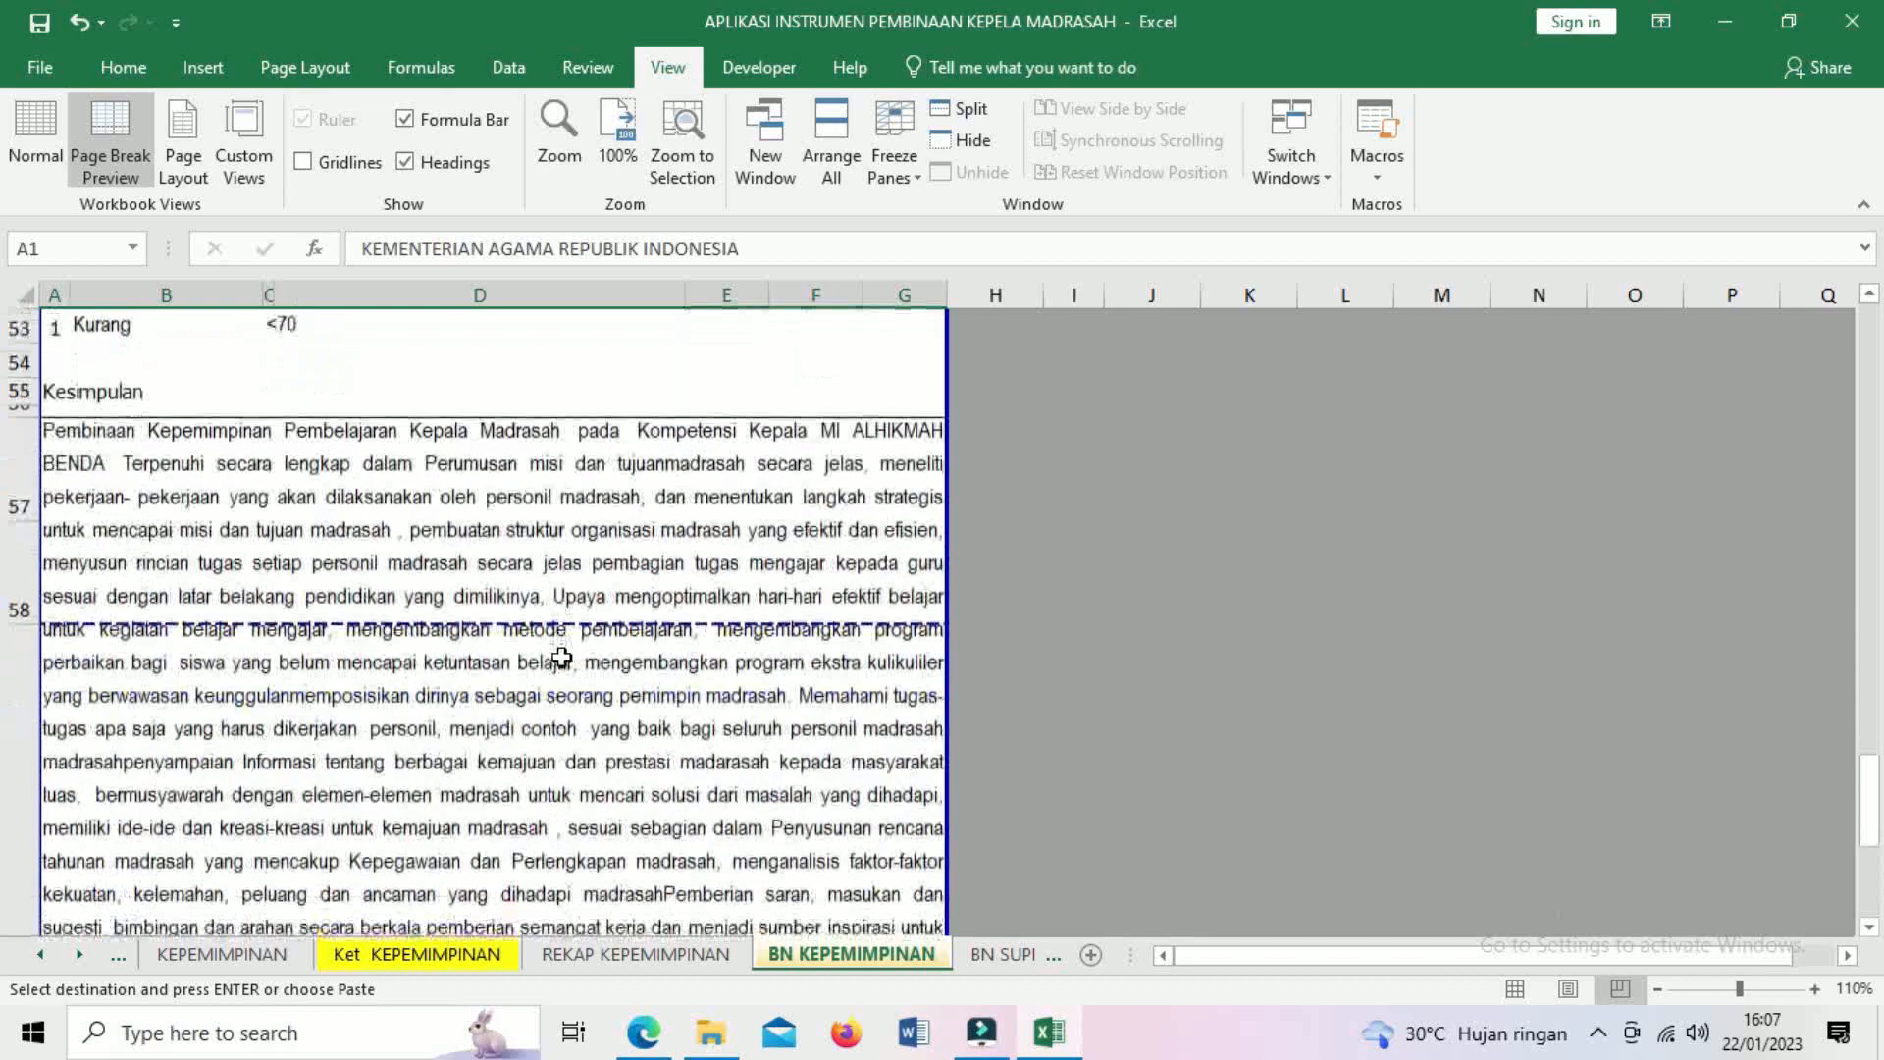
scroll(561, 658, "down", 2)
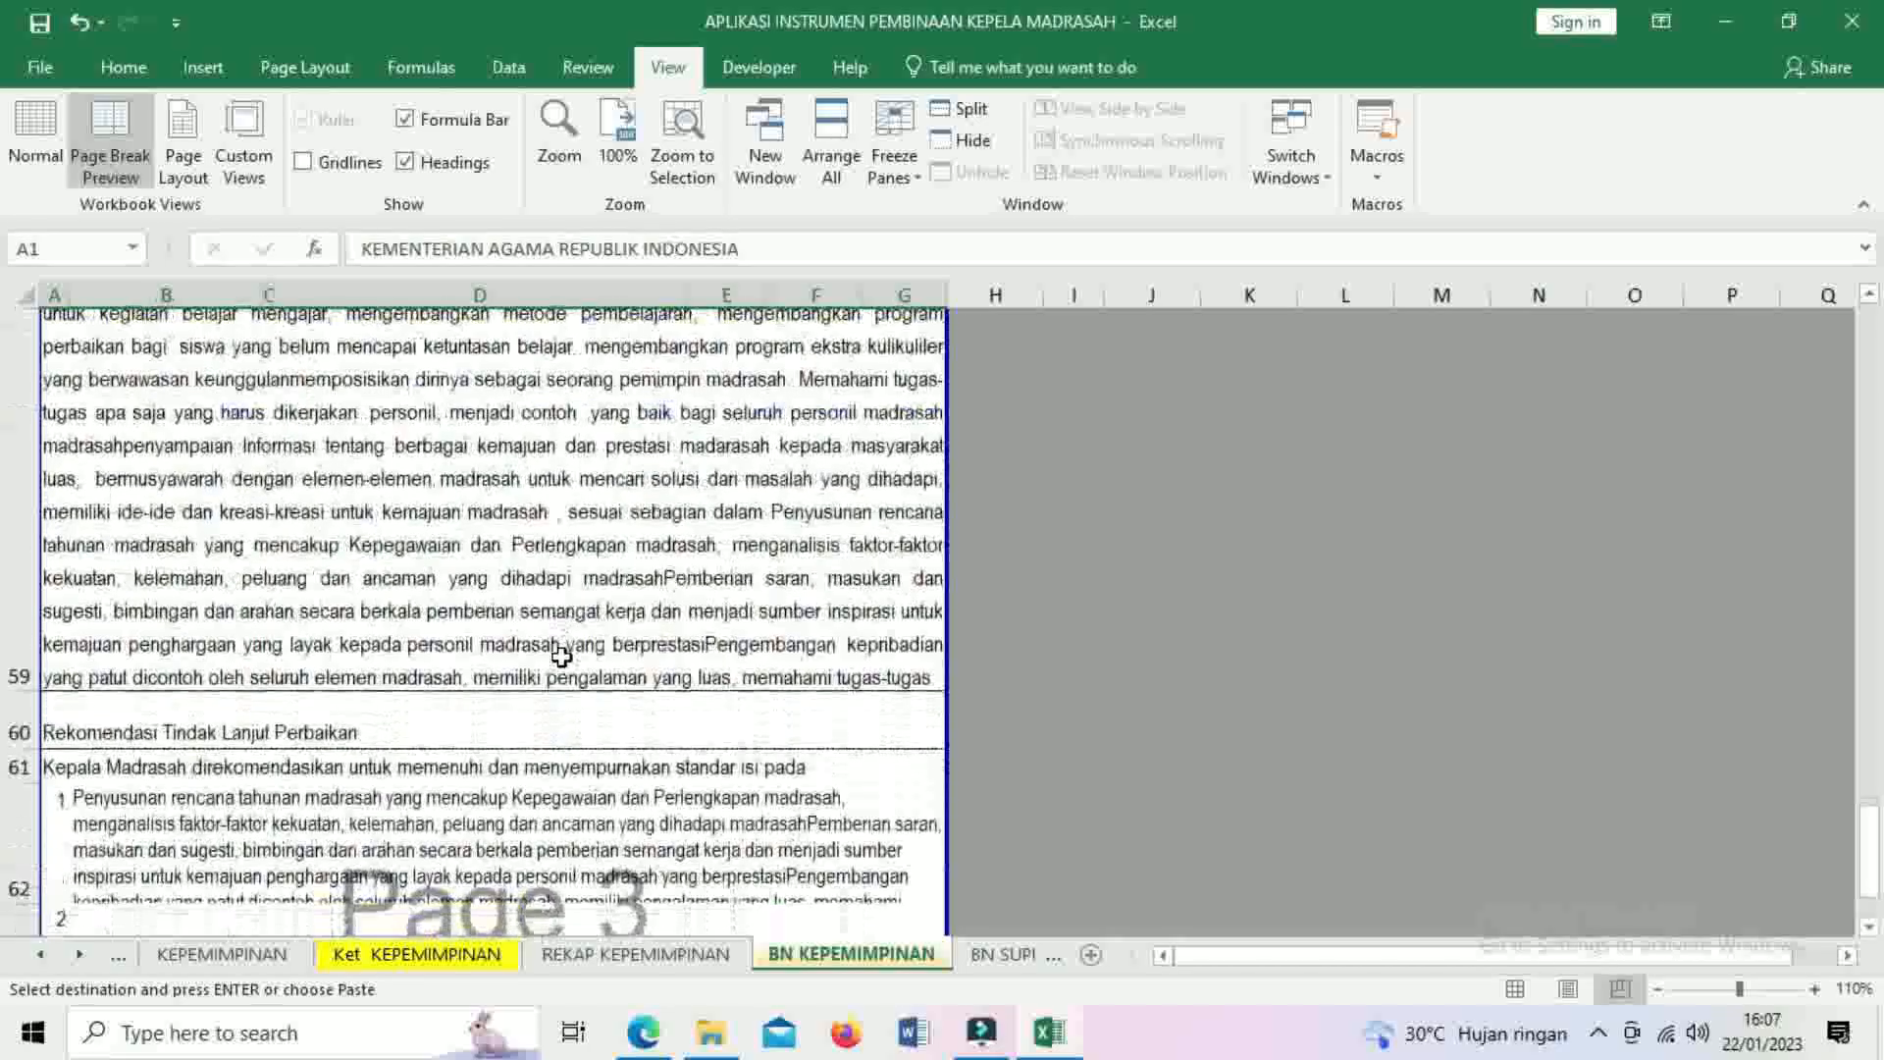
scroll(533, 542, "down", 4)
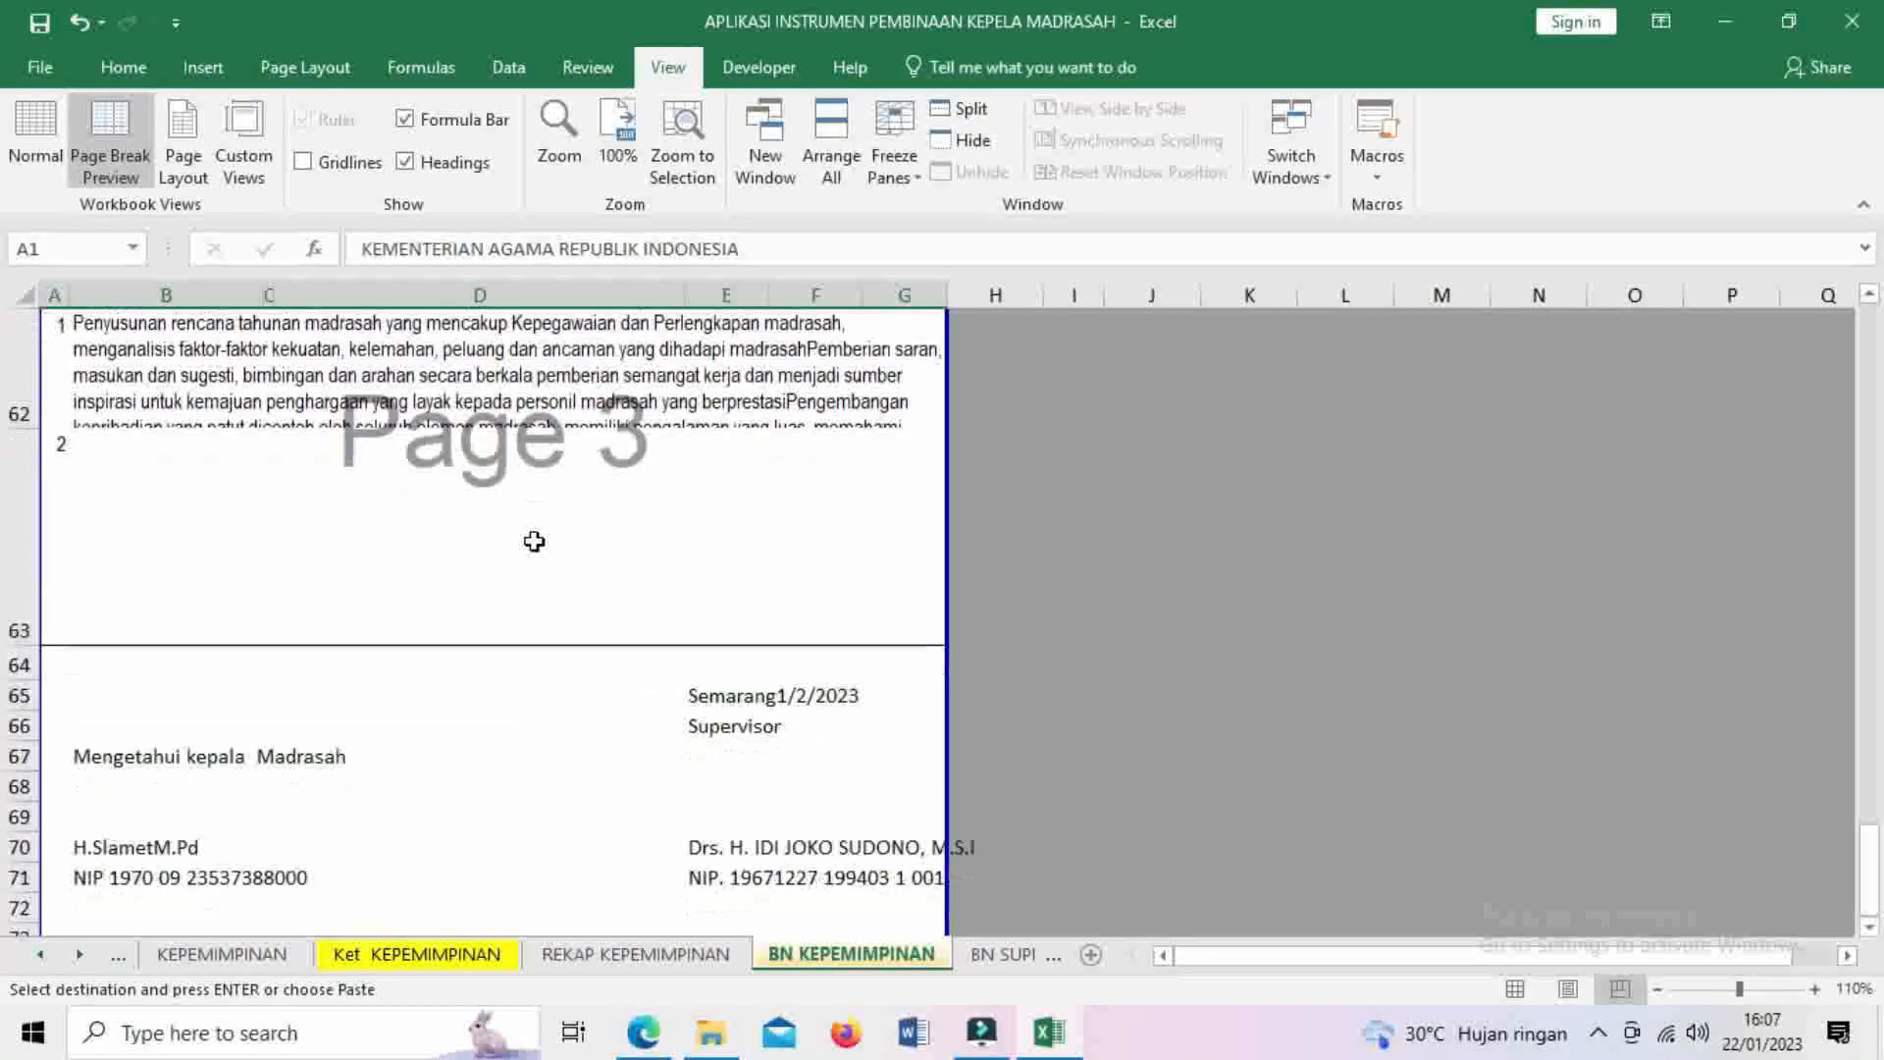
scroll(534, 541, "up", 4)
scroll(534, 550, "down", 4)
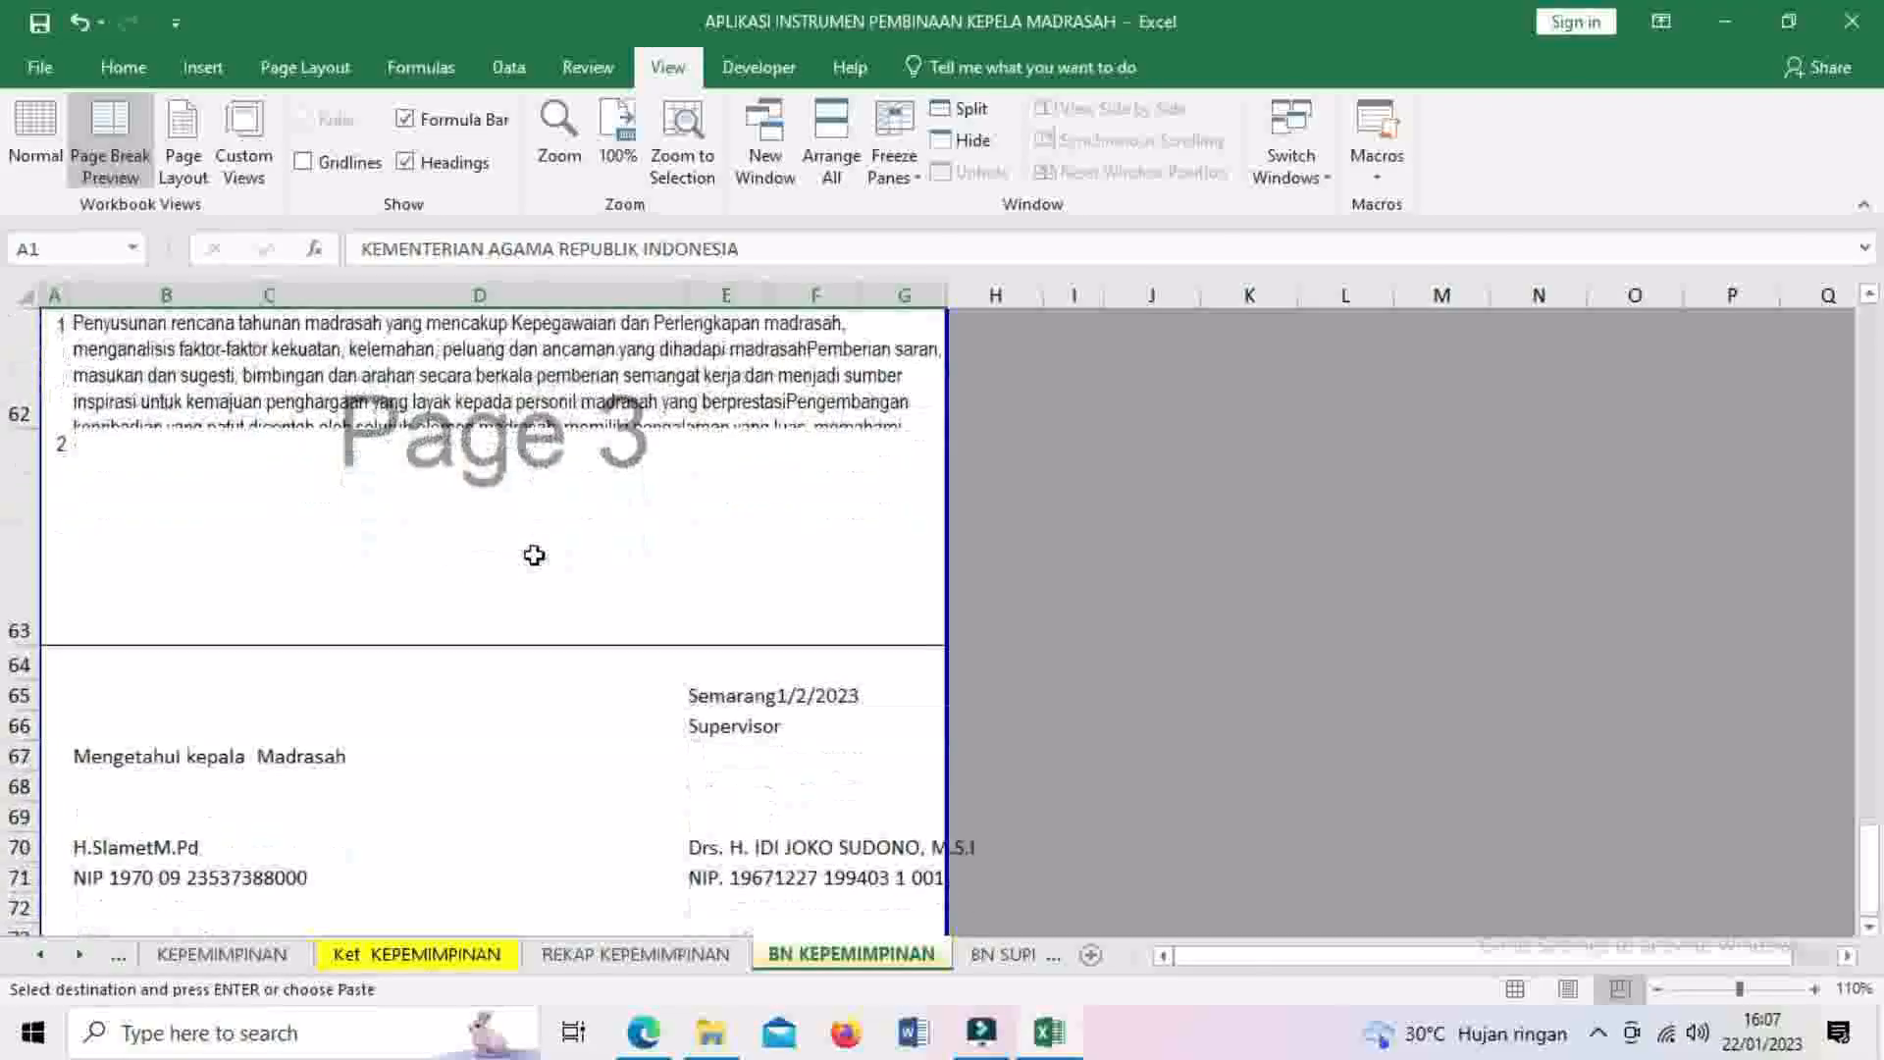
left_click(1867, 294)
left_click(1868, 295)
left_click(235, 445)
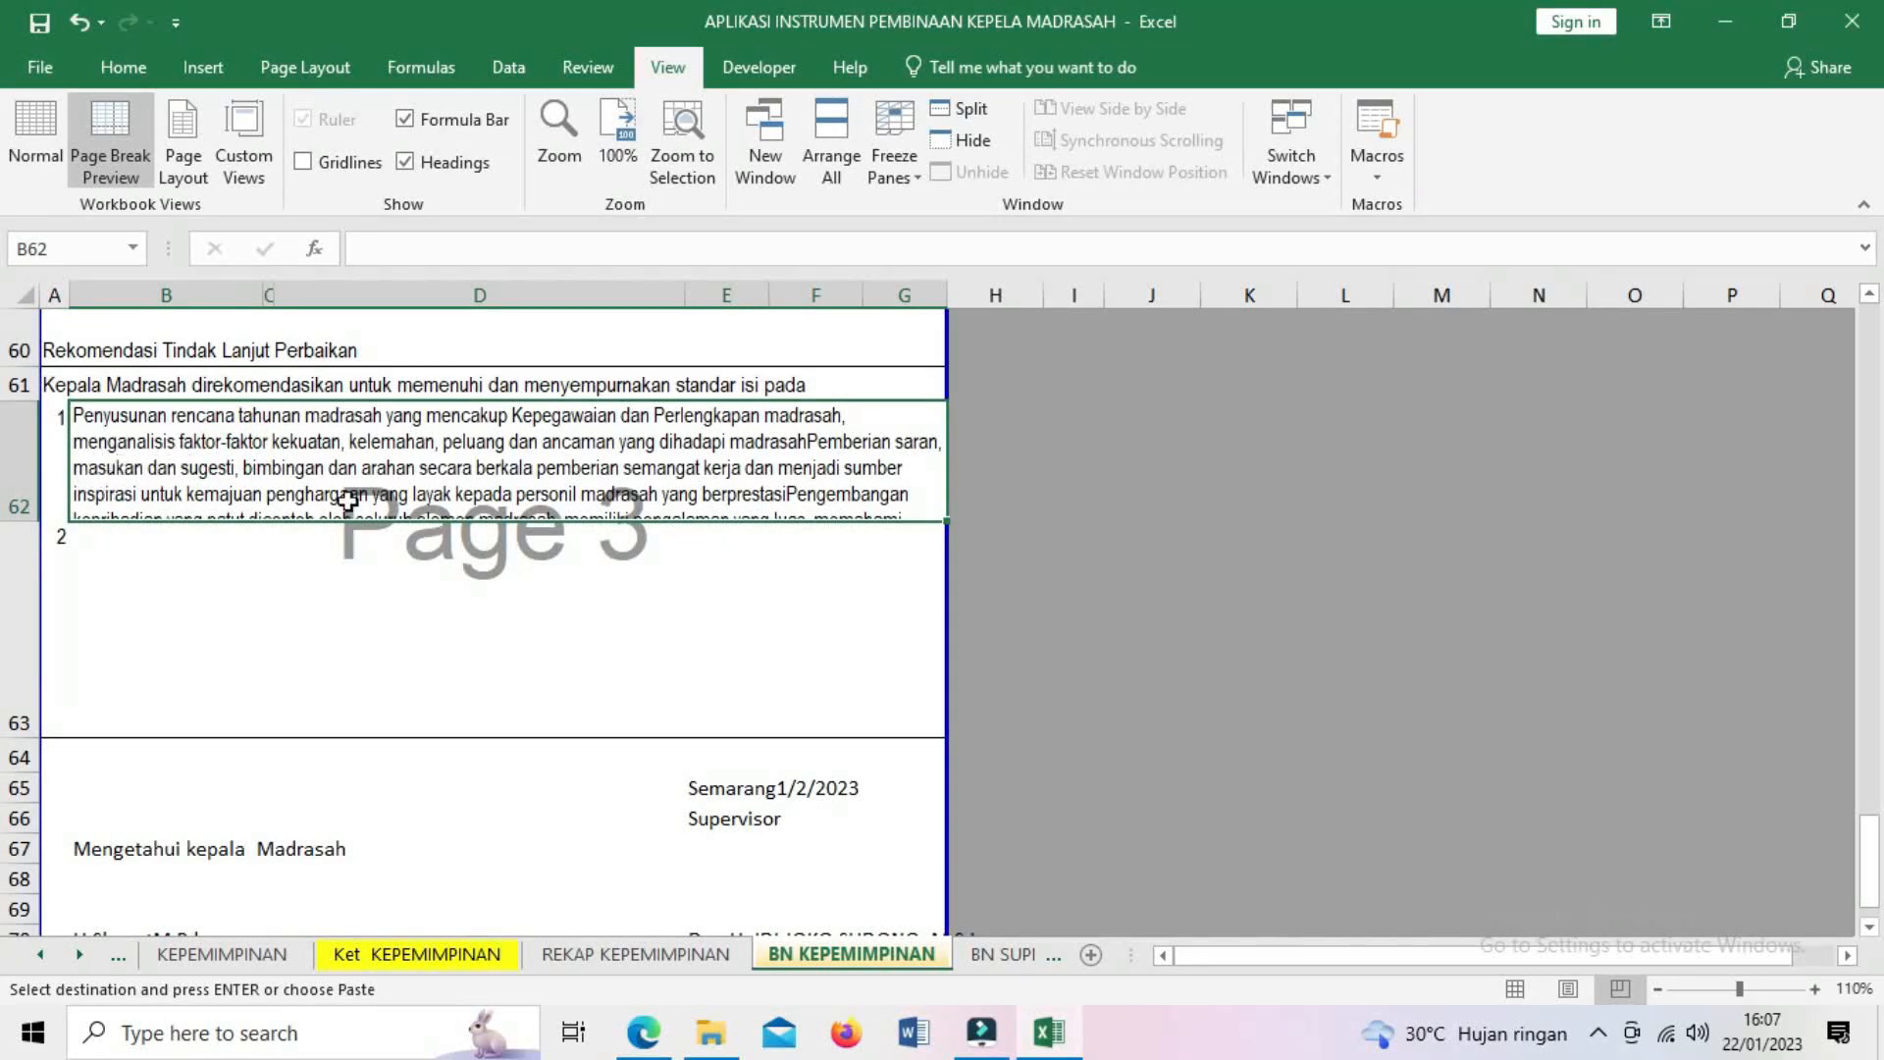
left_click(19, 520)
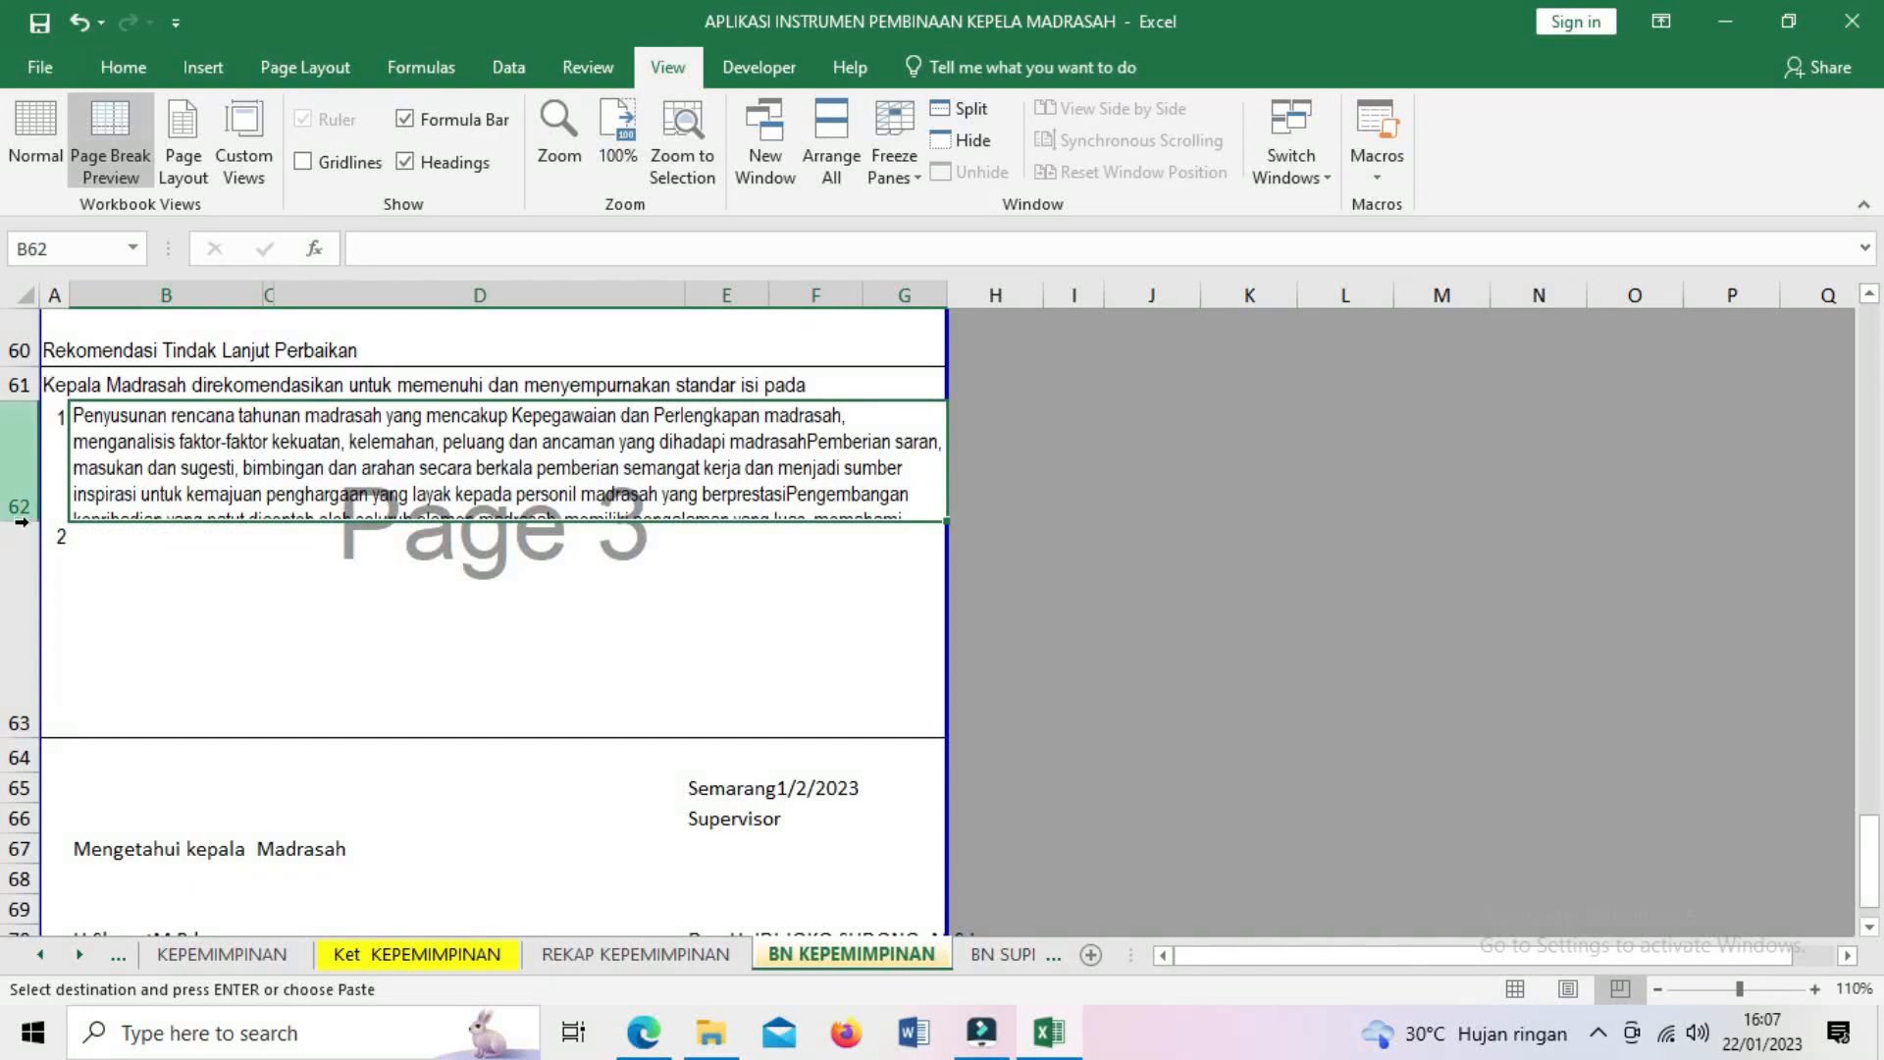
left_click(136, 497)
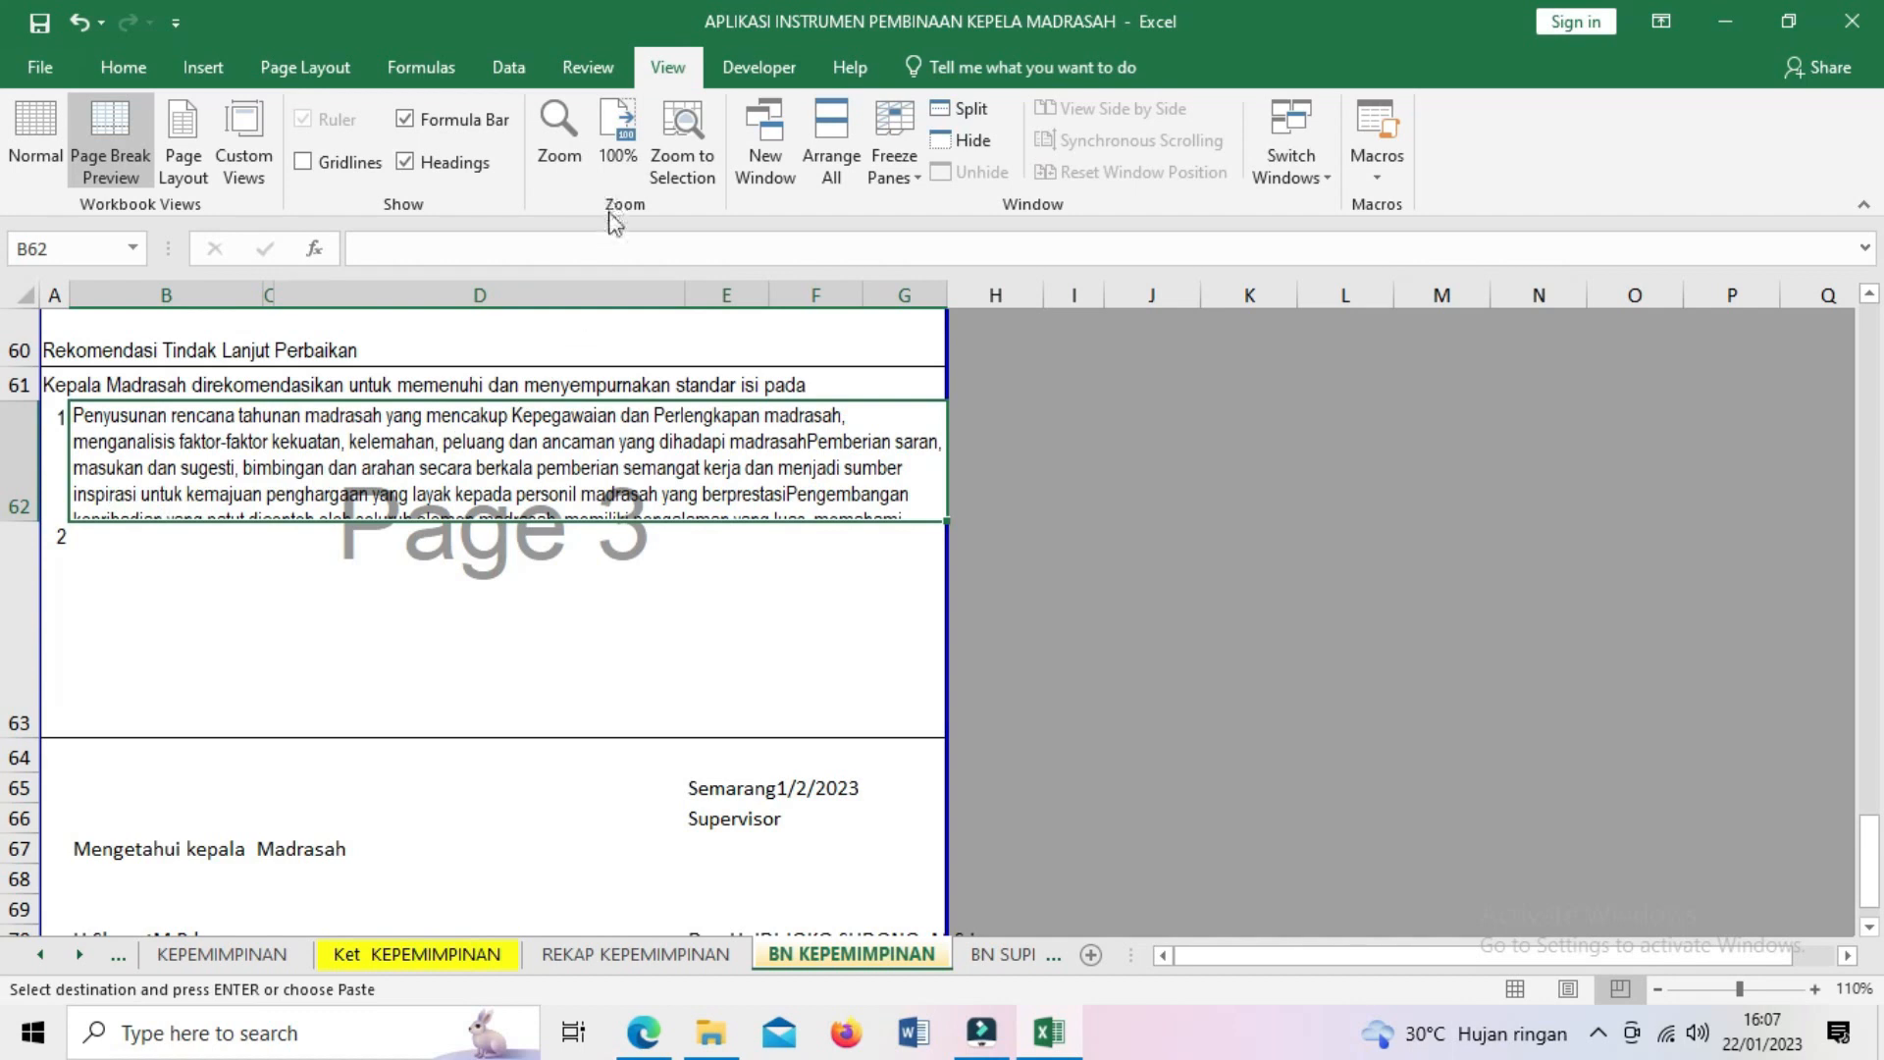
left_click(591, 69)
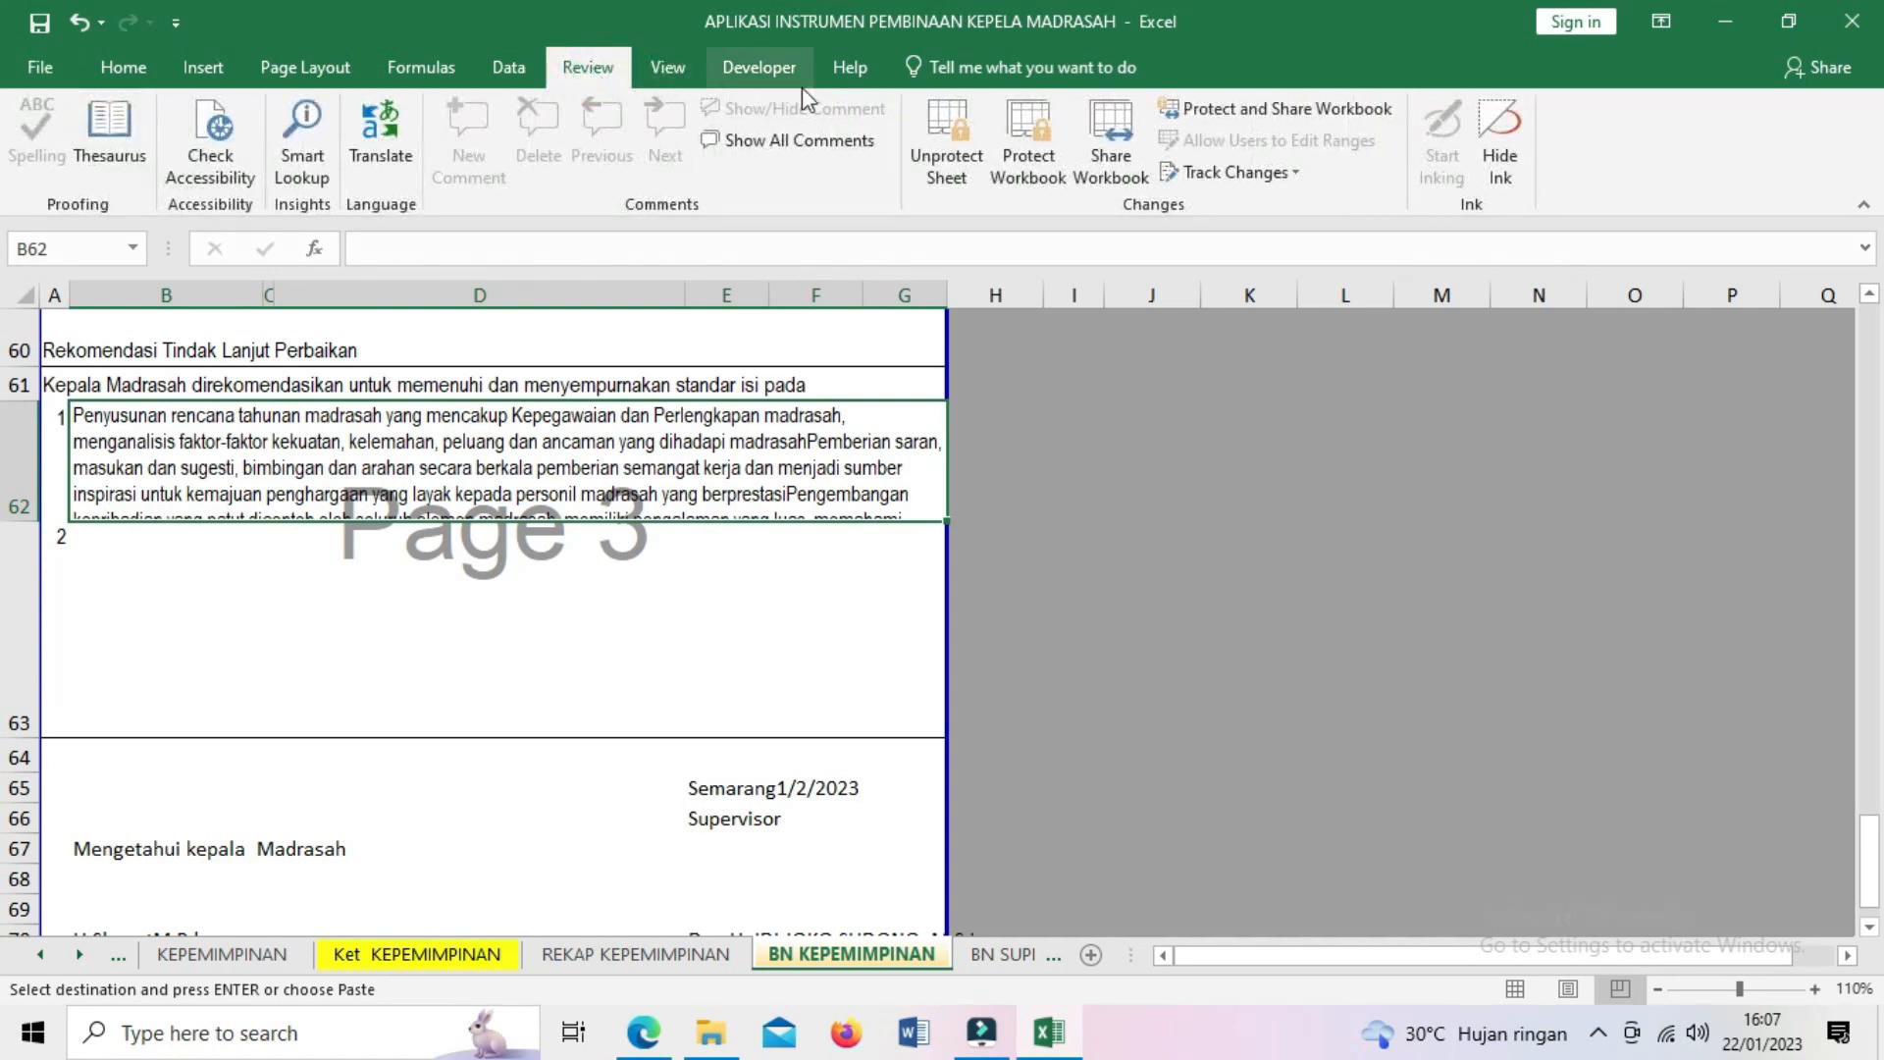
left_click(946, 146)
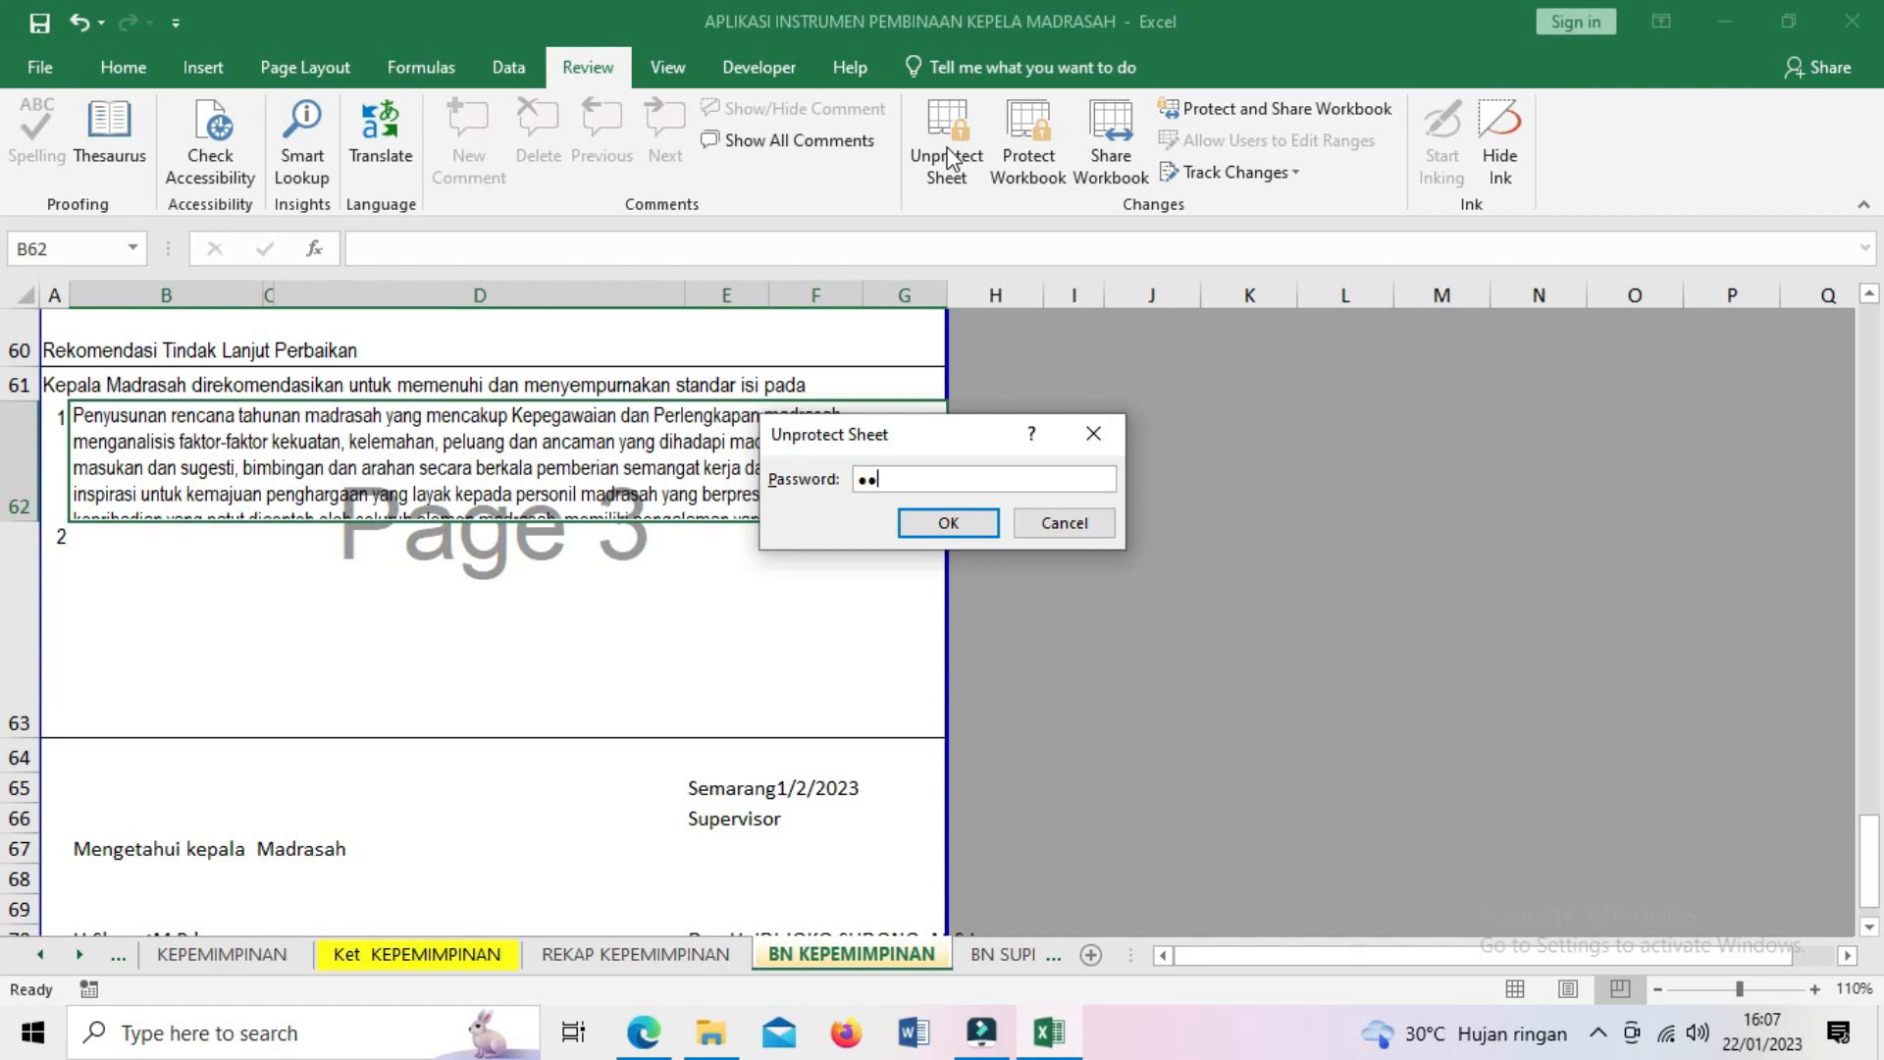
- Confirm the password to unprotect the sheet and enlarge row 62 to about 81.75
left_click(959, 522)
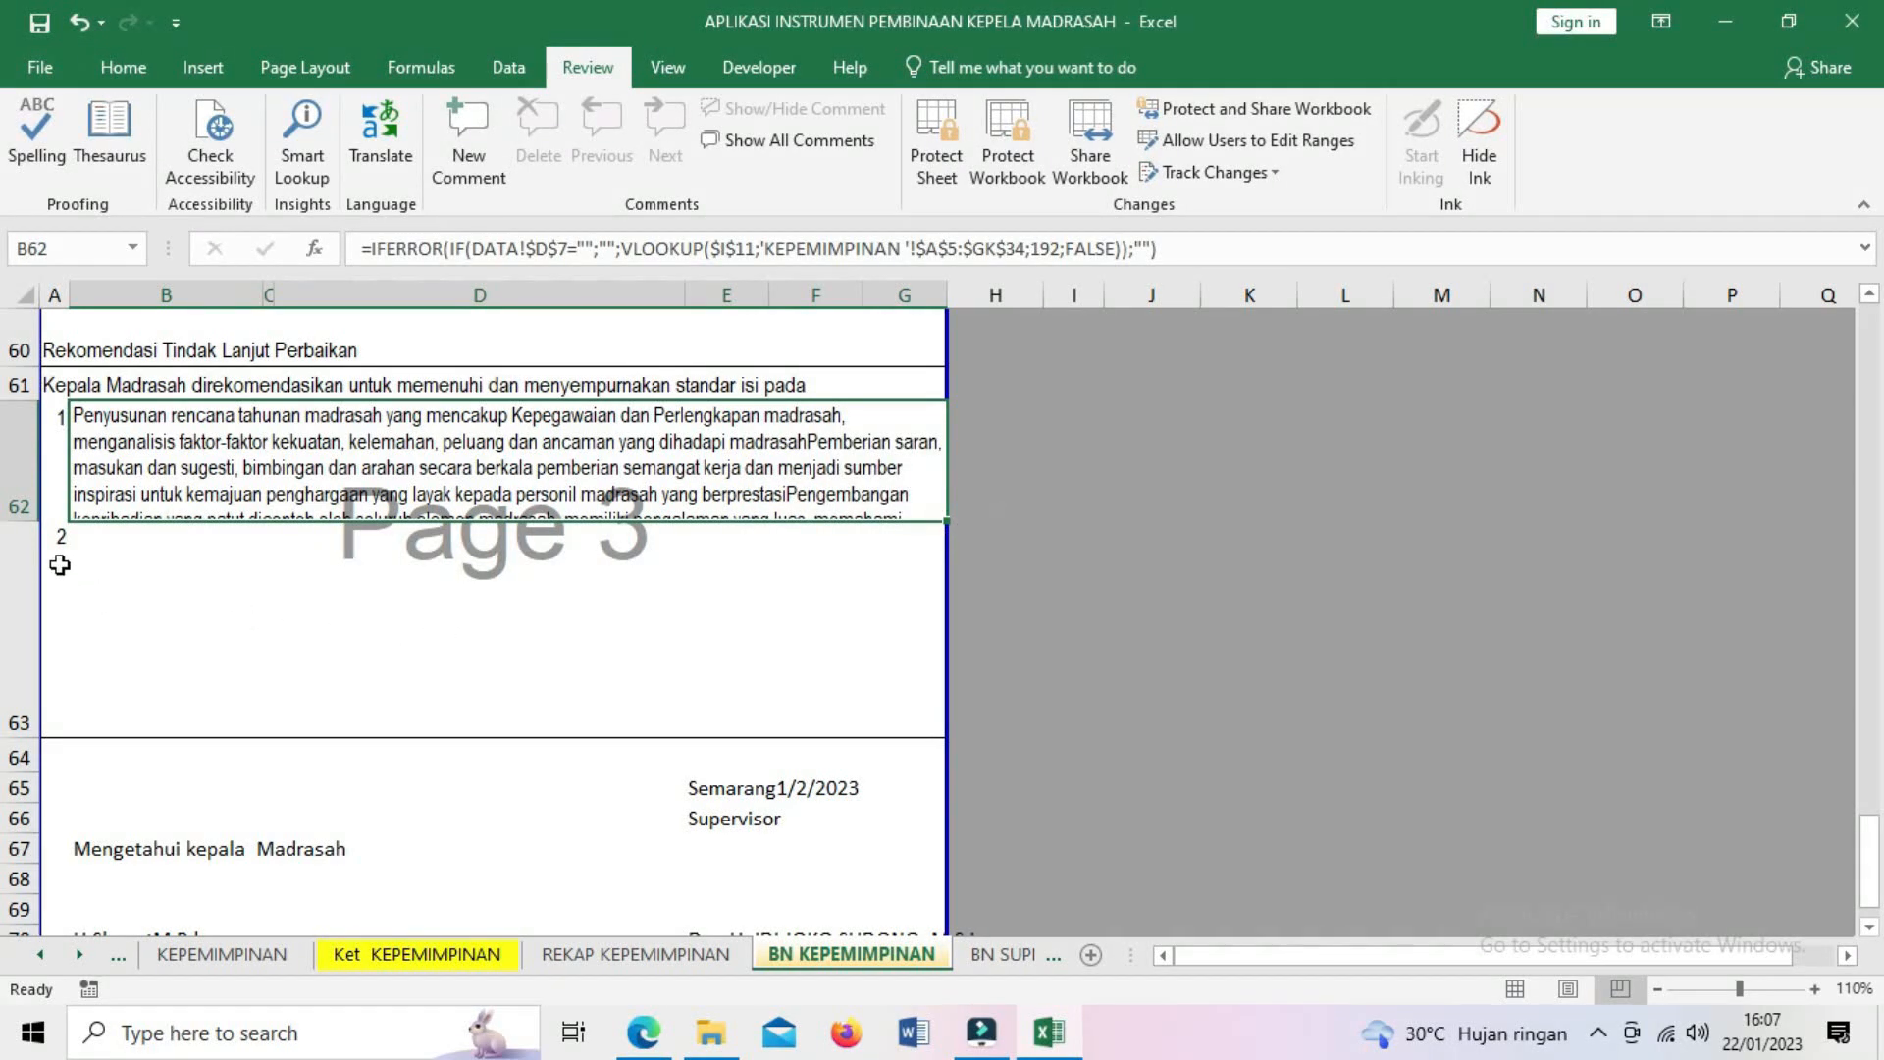
left_click_drag(31, 520, 19, 655)
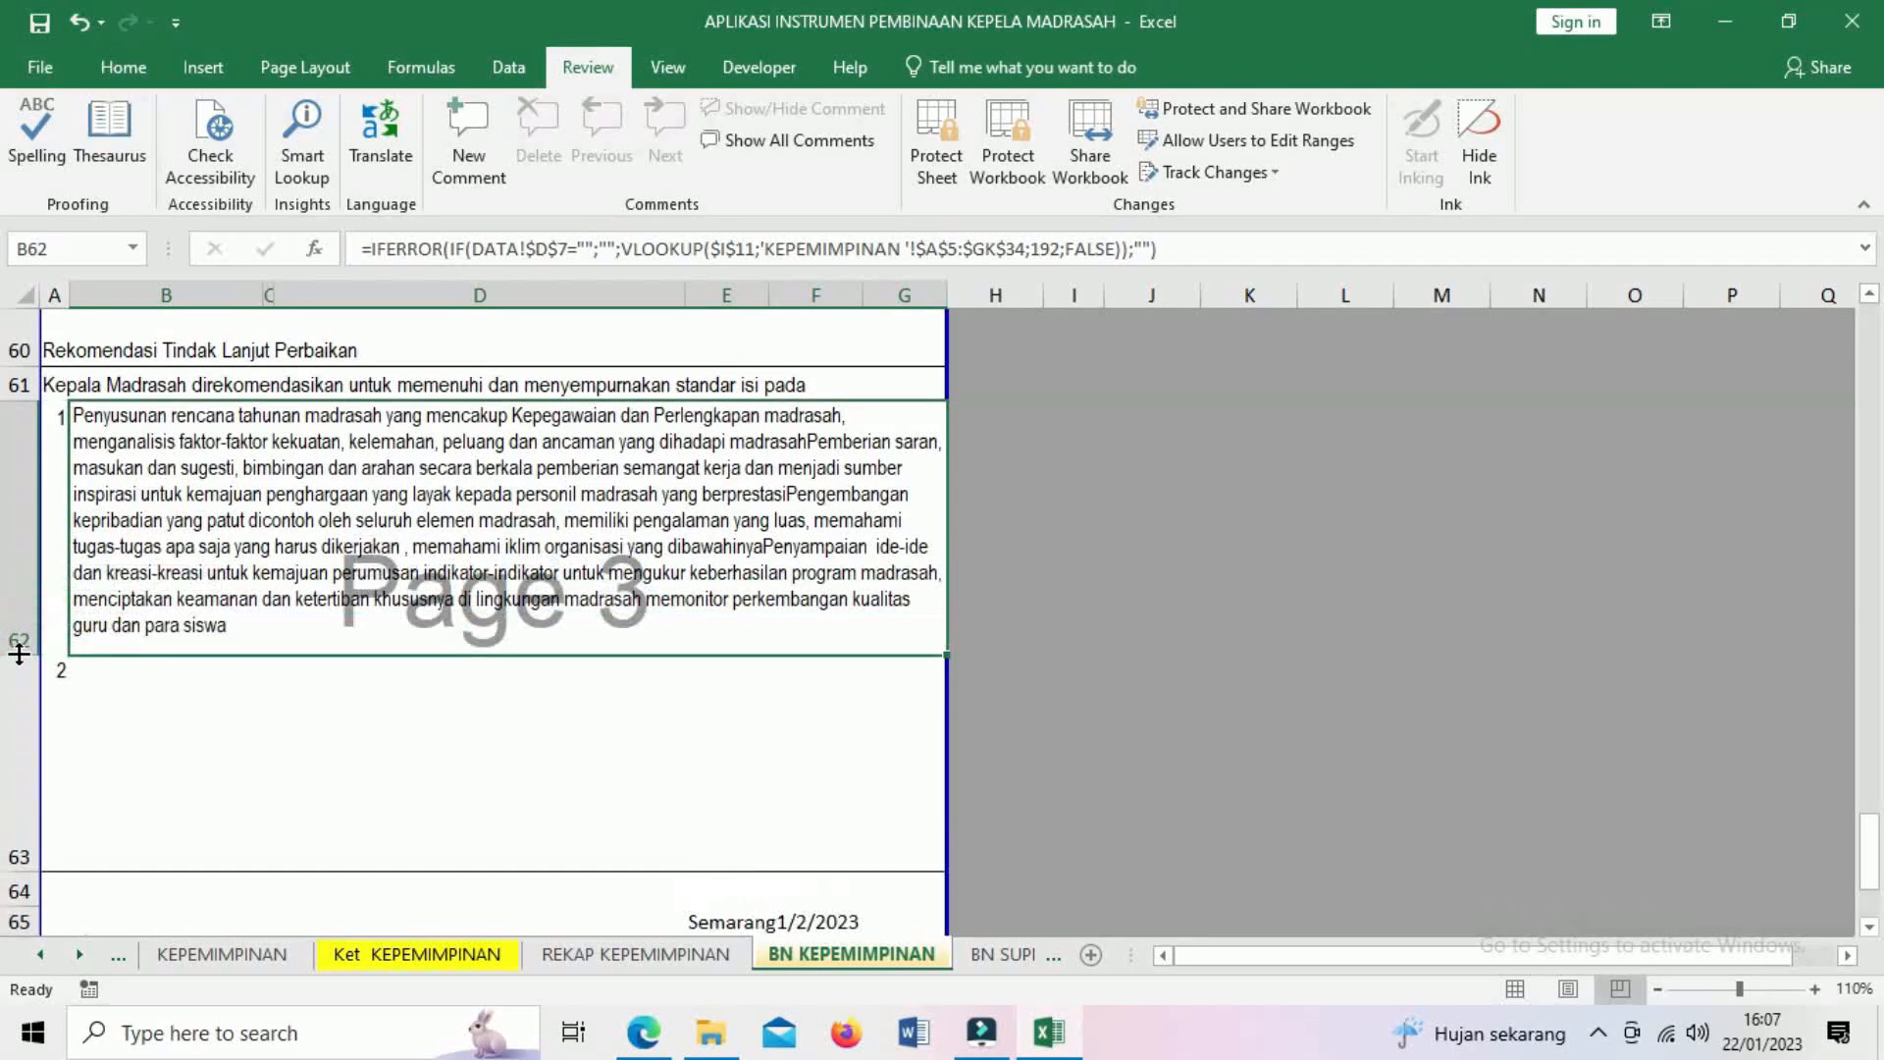
- Select row 63, the empty second recommendation, and hide it via the right-click menu
left_click(111, 689)
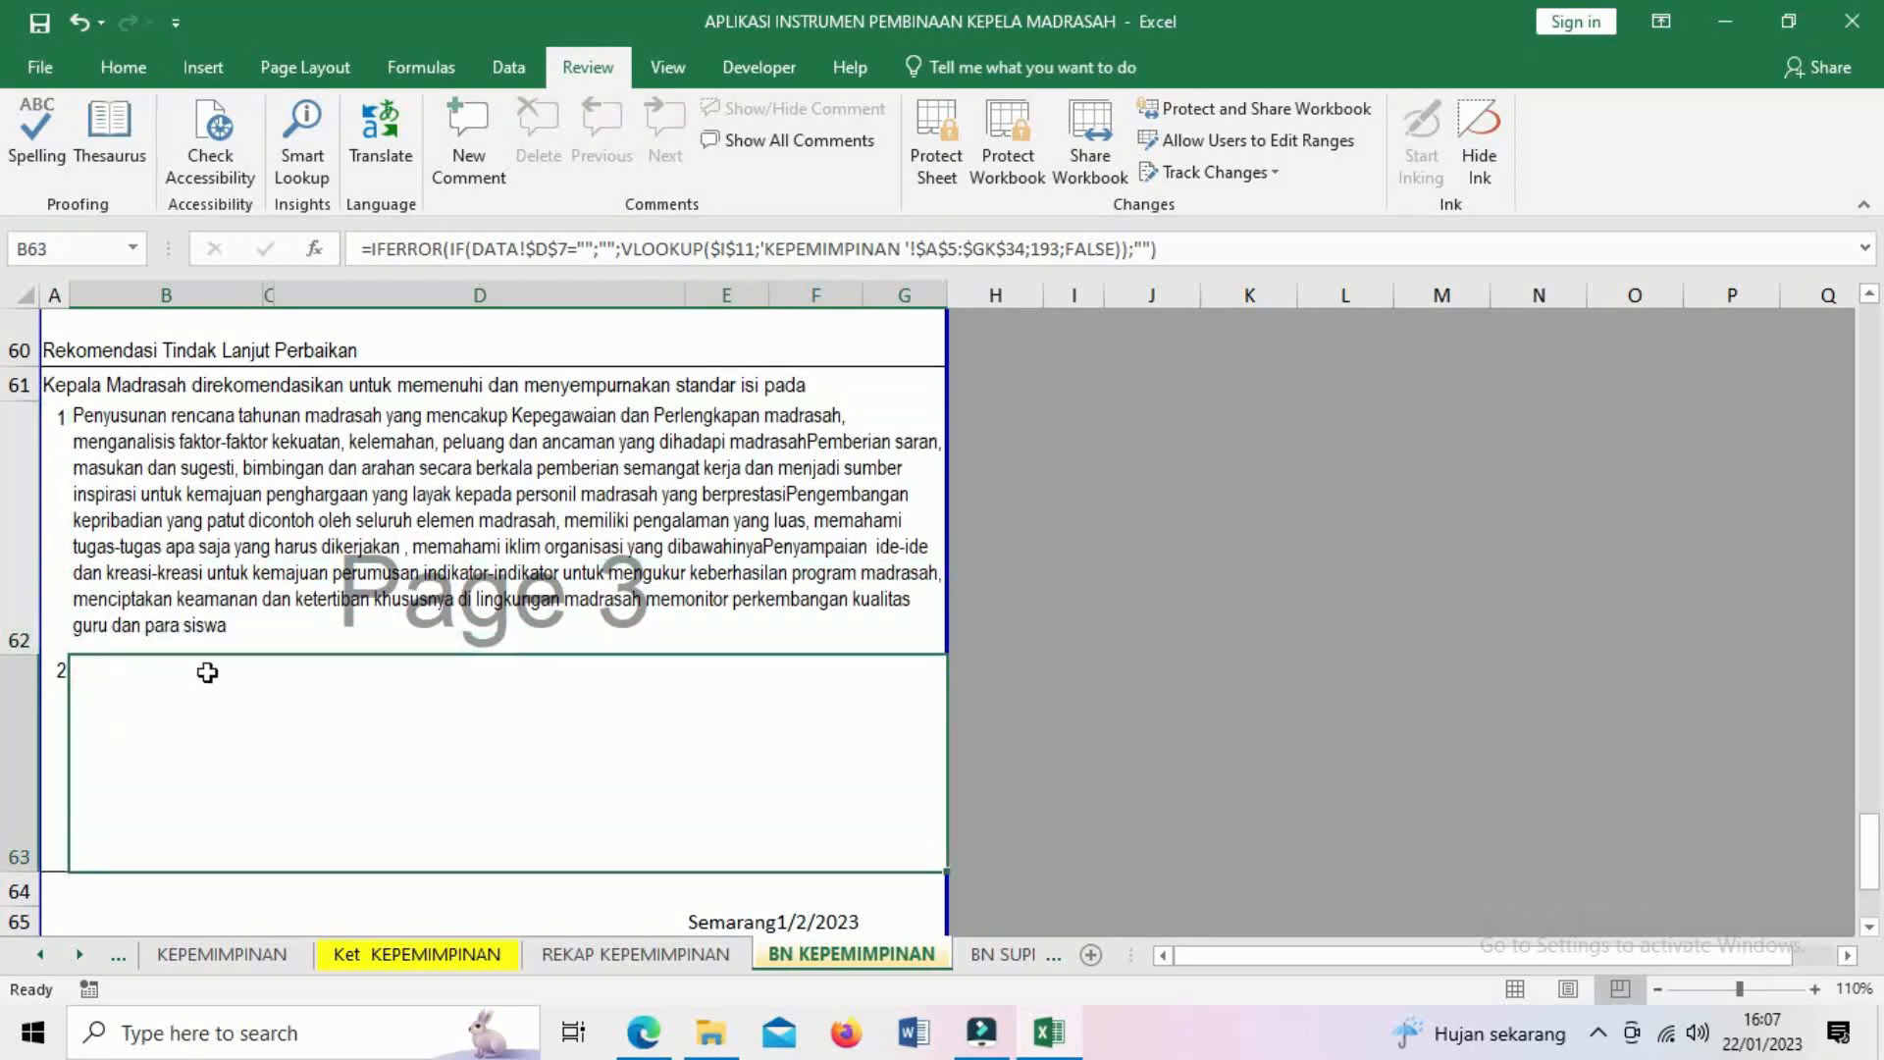
scroll(299, 646, "up", 2)
scroll(173, 729, "down", 2)
scroll(574, 511, "up", 3)
scroll(574, 511, "down", 6)
scroll(574, 511, "up", 3)
left_click(23, 753)
left_click(22, 760)
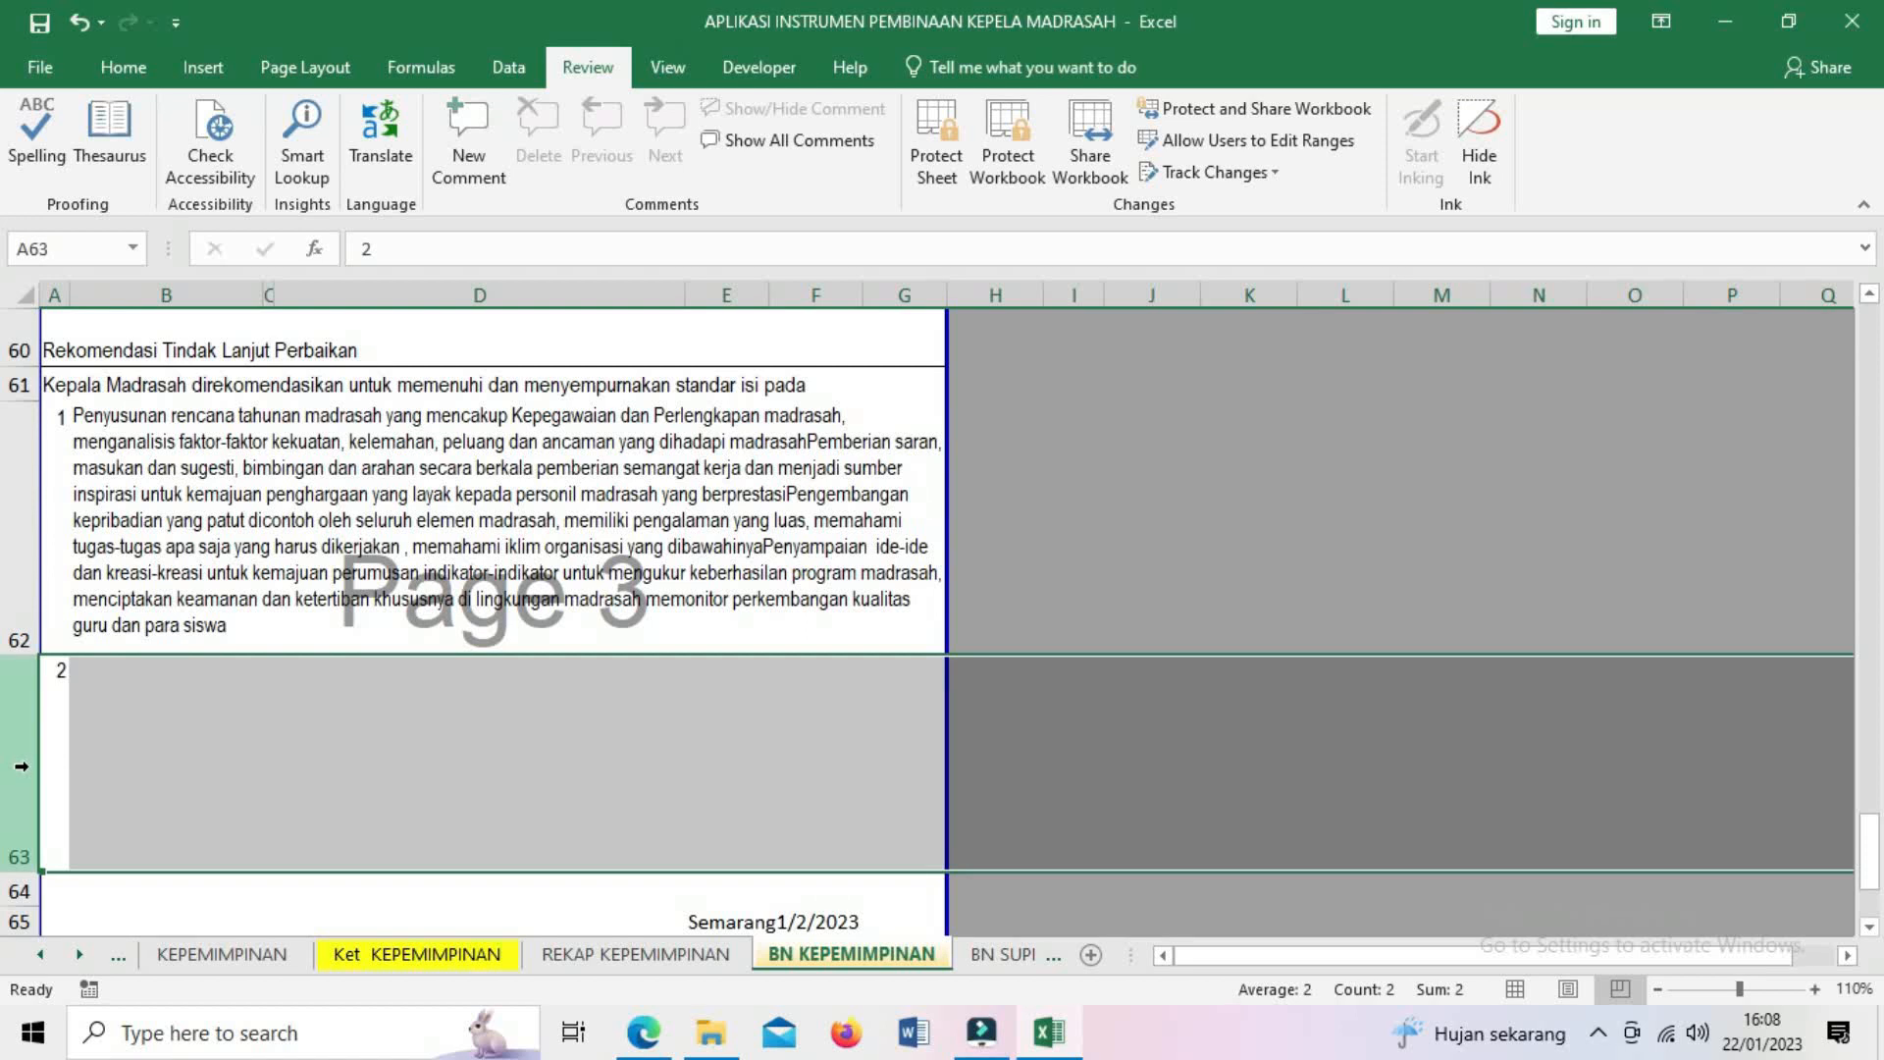
right_click(23, 765)
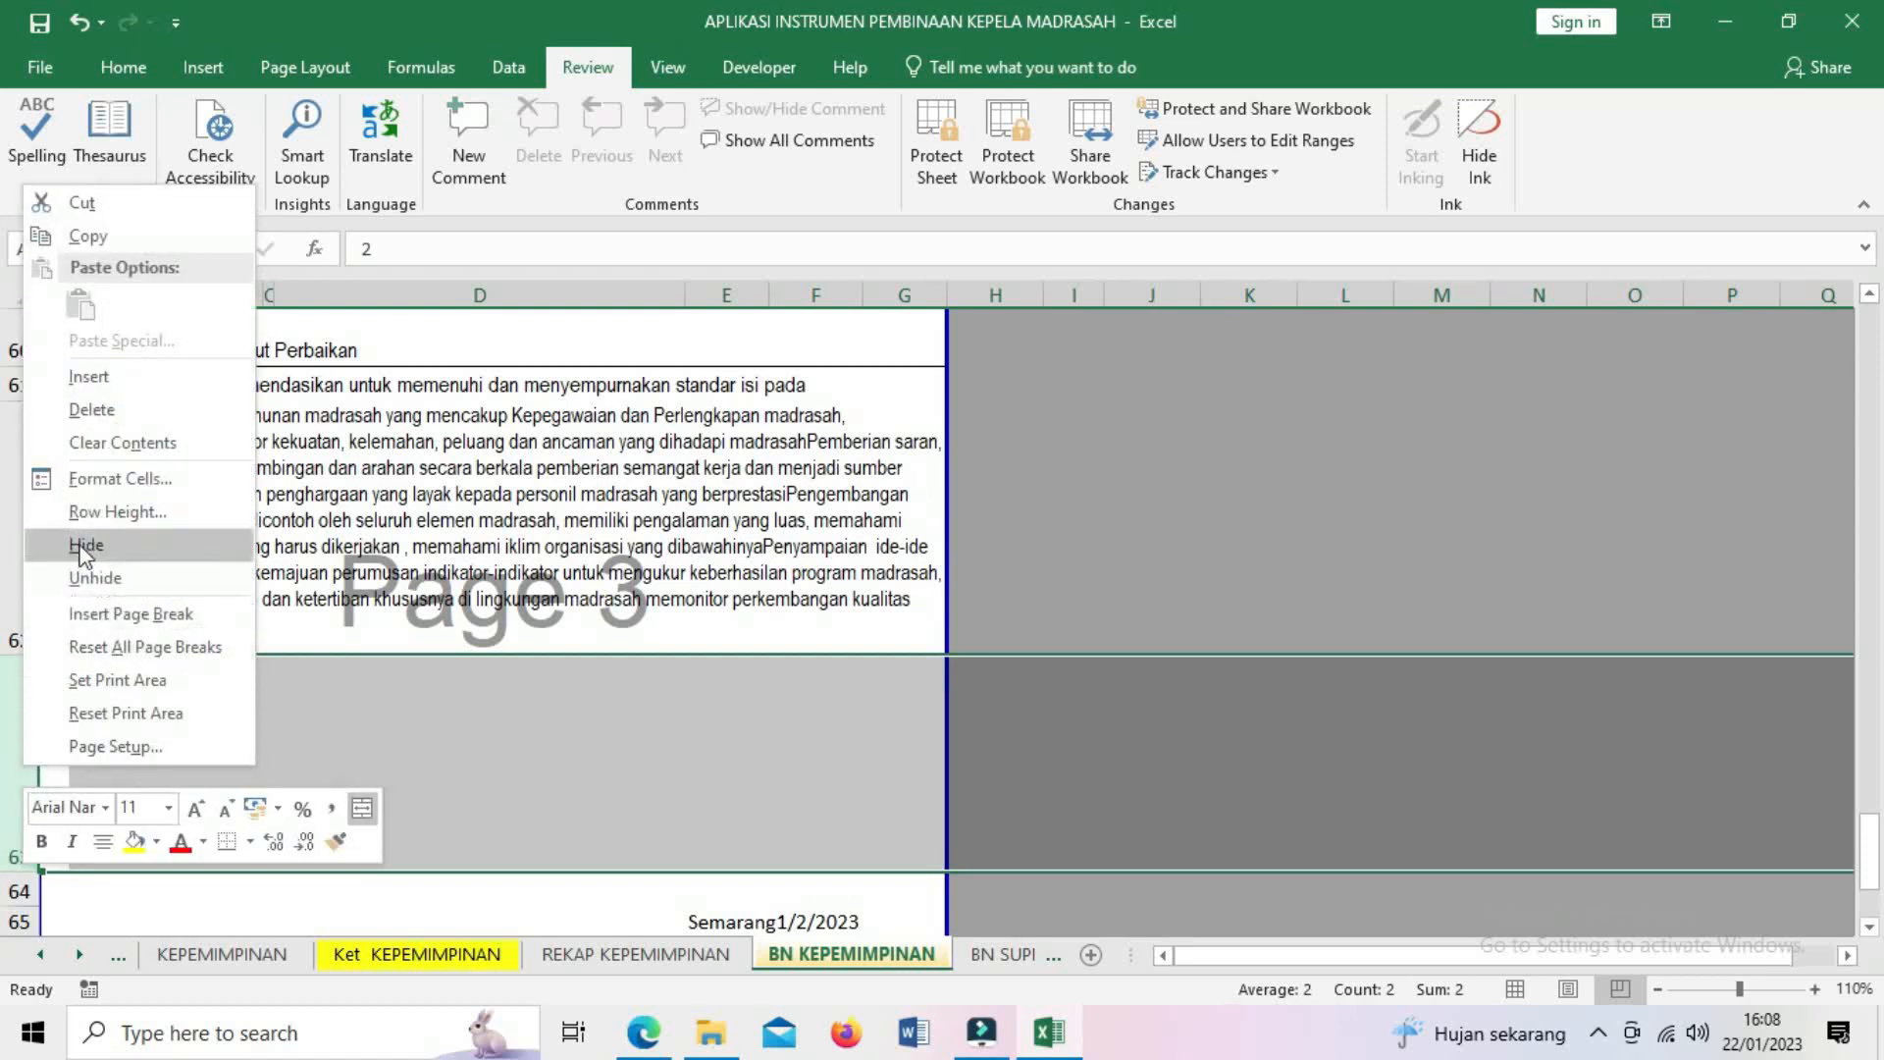
left_click(84, 545)
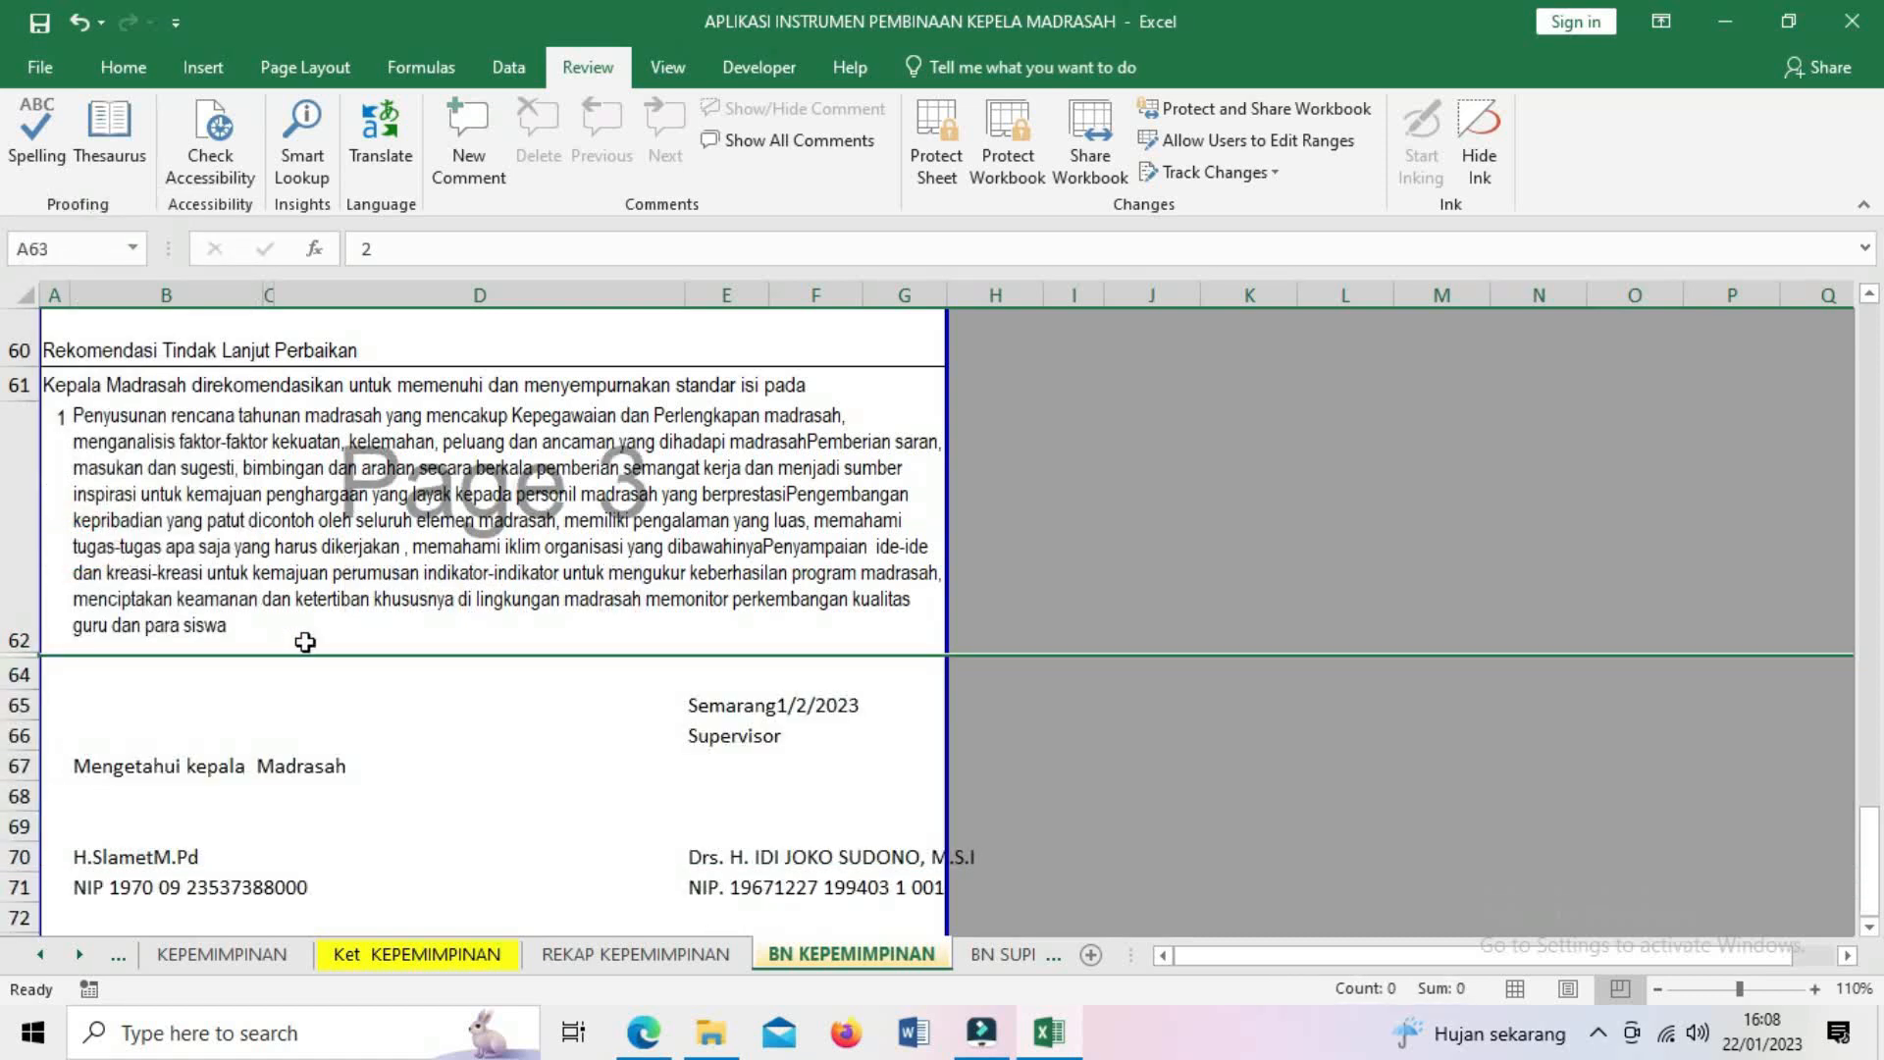
- Scroll to the top of BN KEPEMIMPINAN and return to HOME through the Exc logo
left_click(387, 719)
scroll(586, 509, "down", 2)
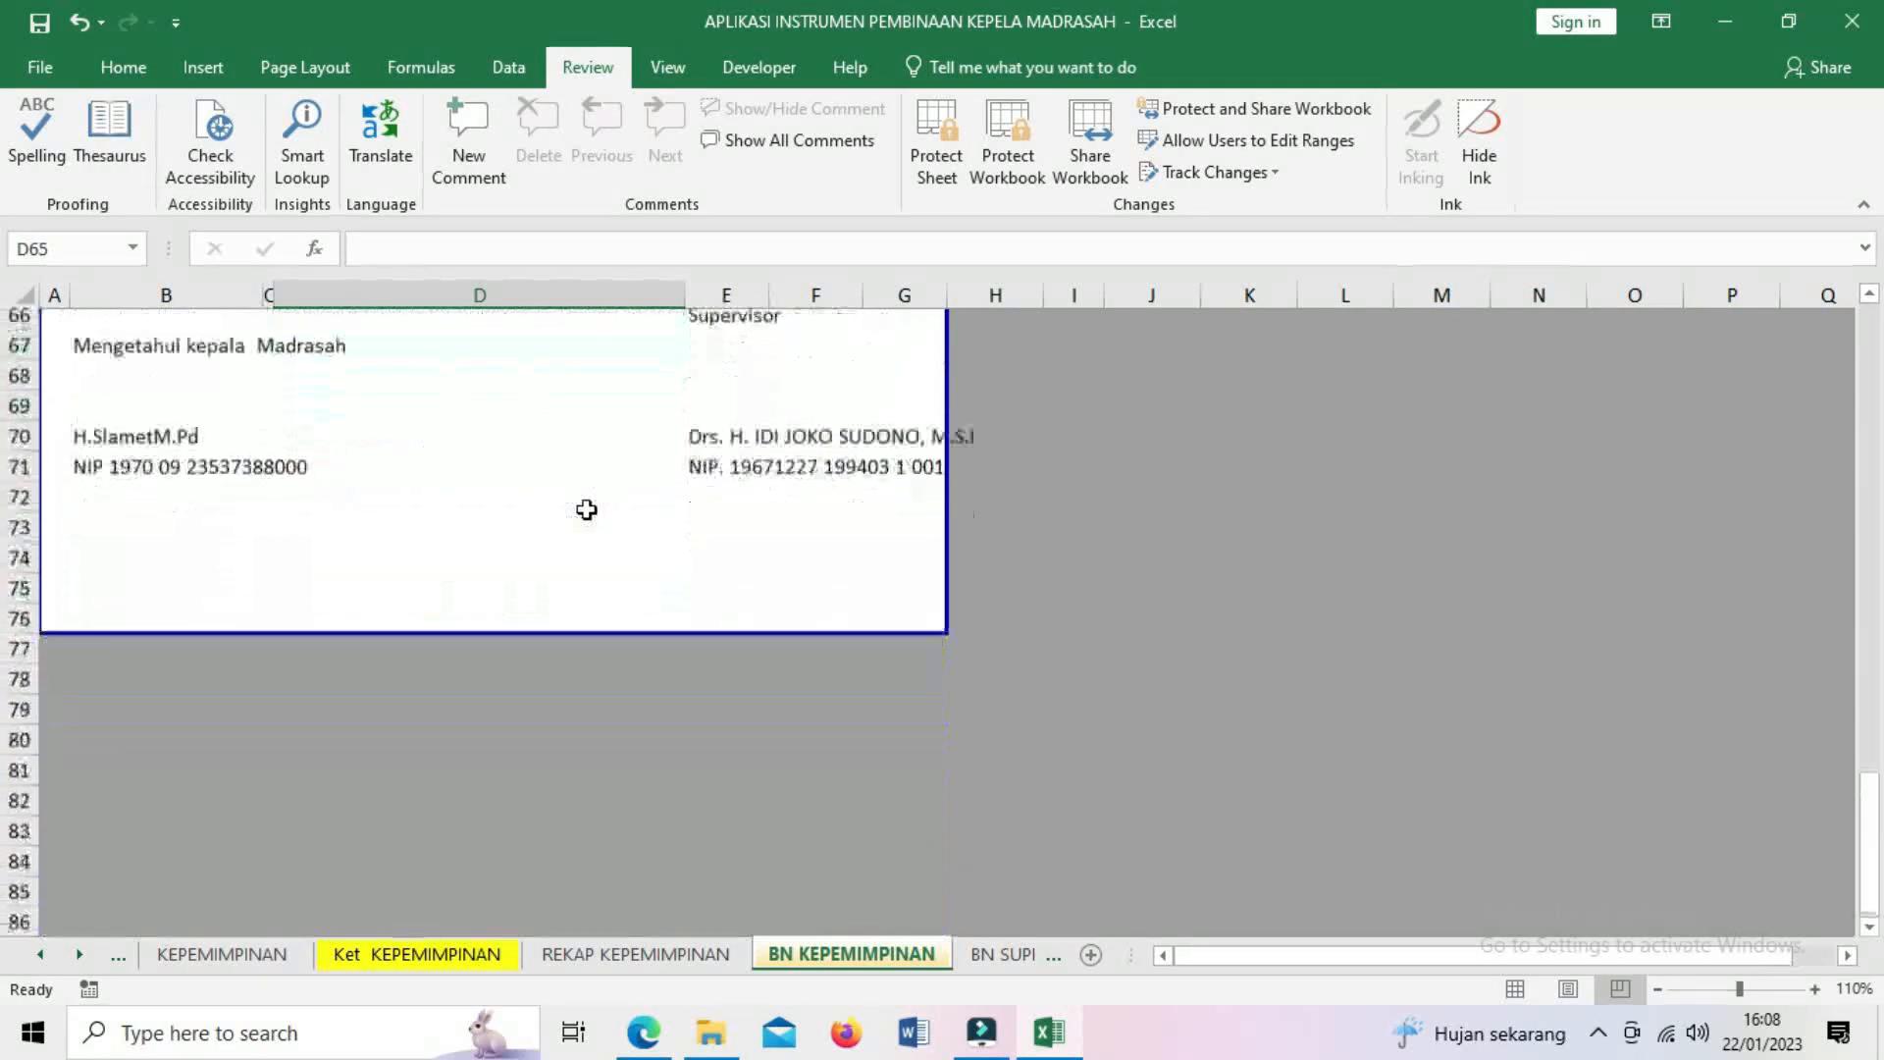
scroll(586, 510, "up", 1)
scroll(586, 509, "up", 1)
scroll(586, 509, "down", 1)
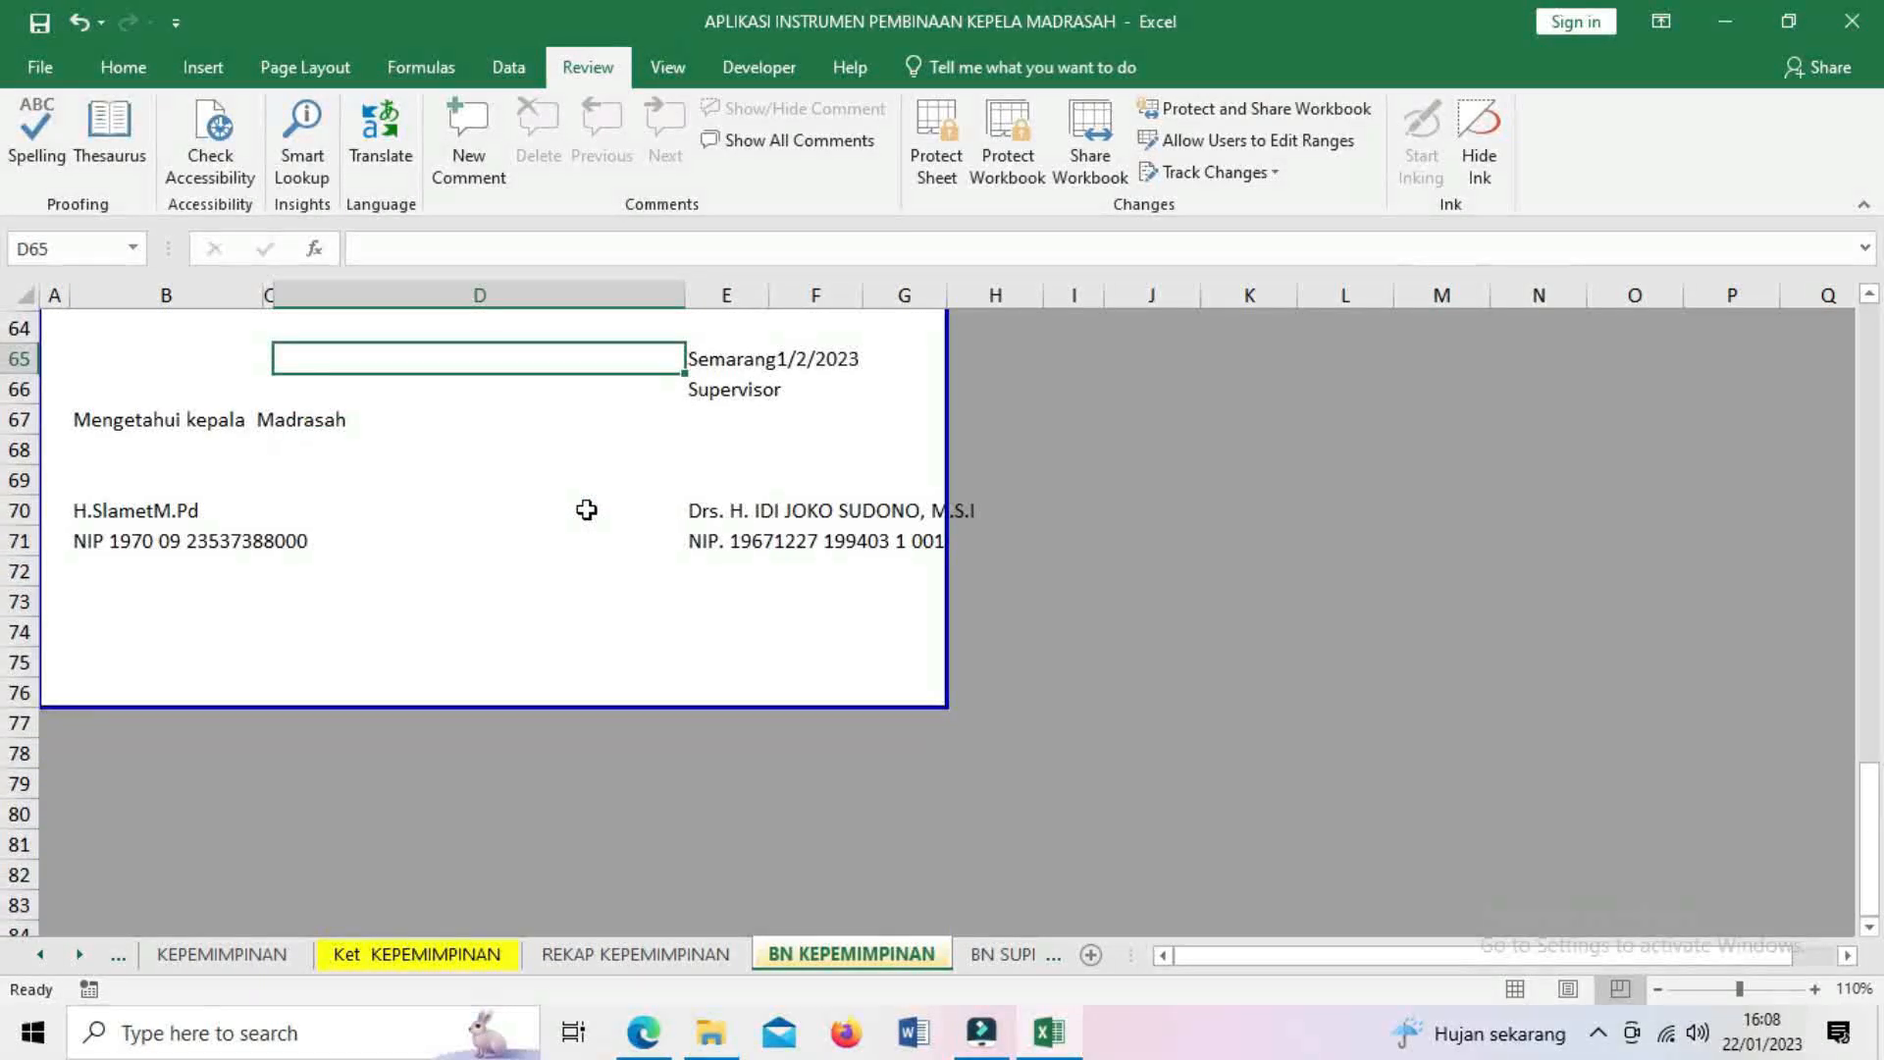
scroll(586, 509, "up", 4)
scroll(586, 510, "up", 6)
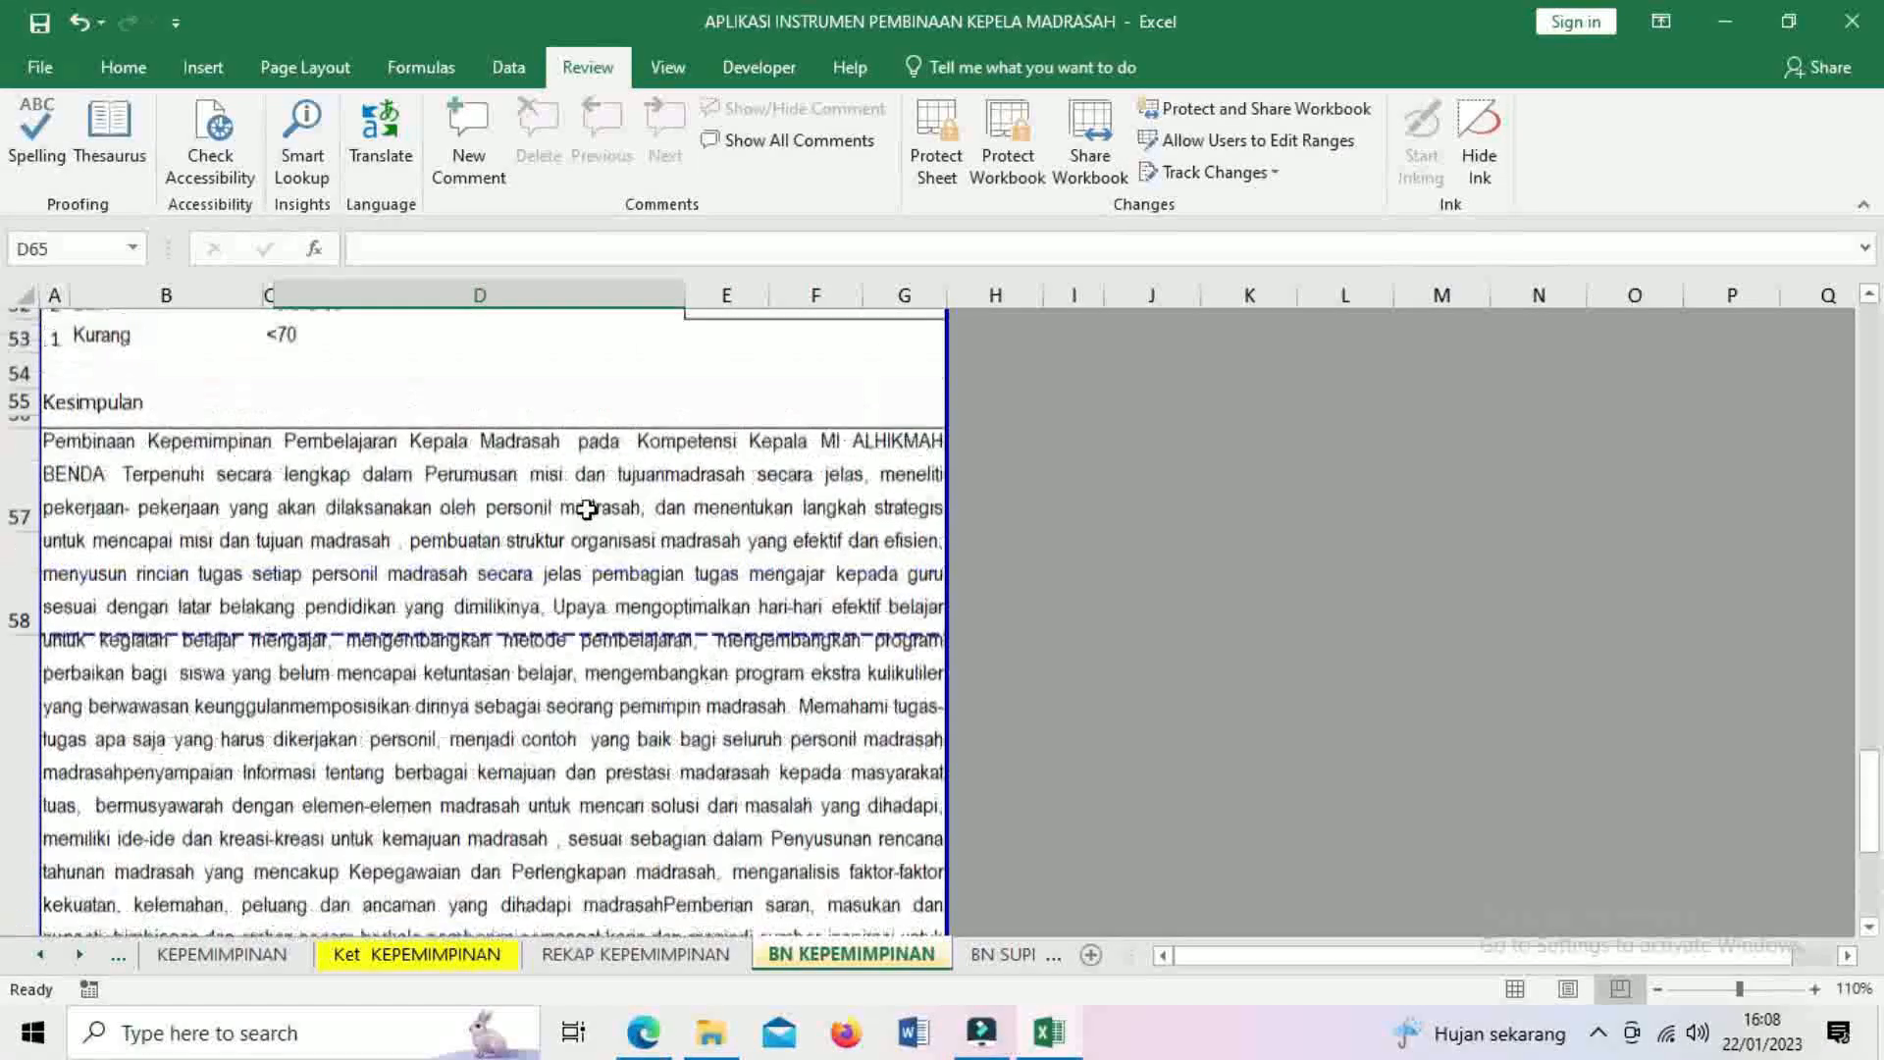
scroll(585, 509, "up", 4)
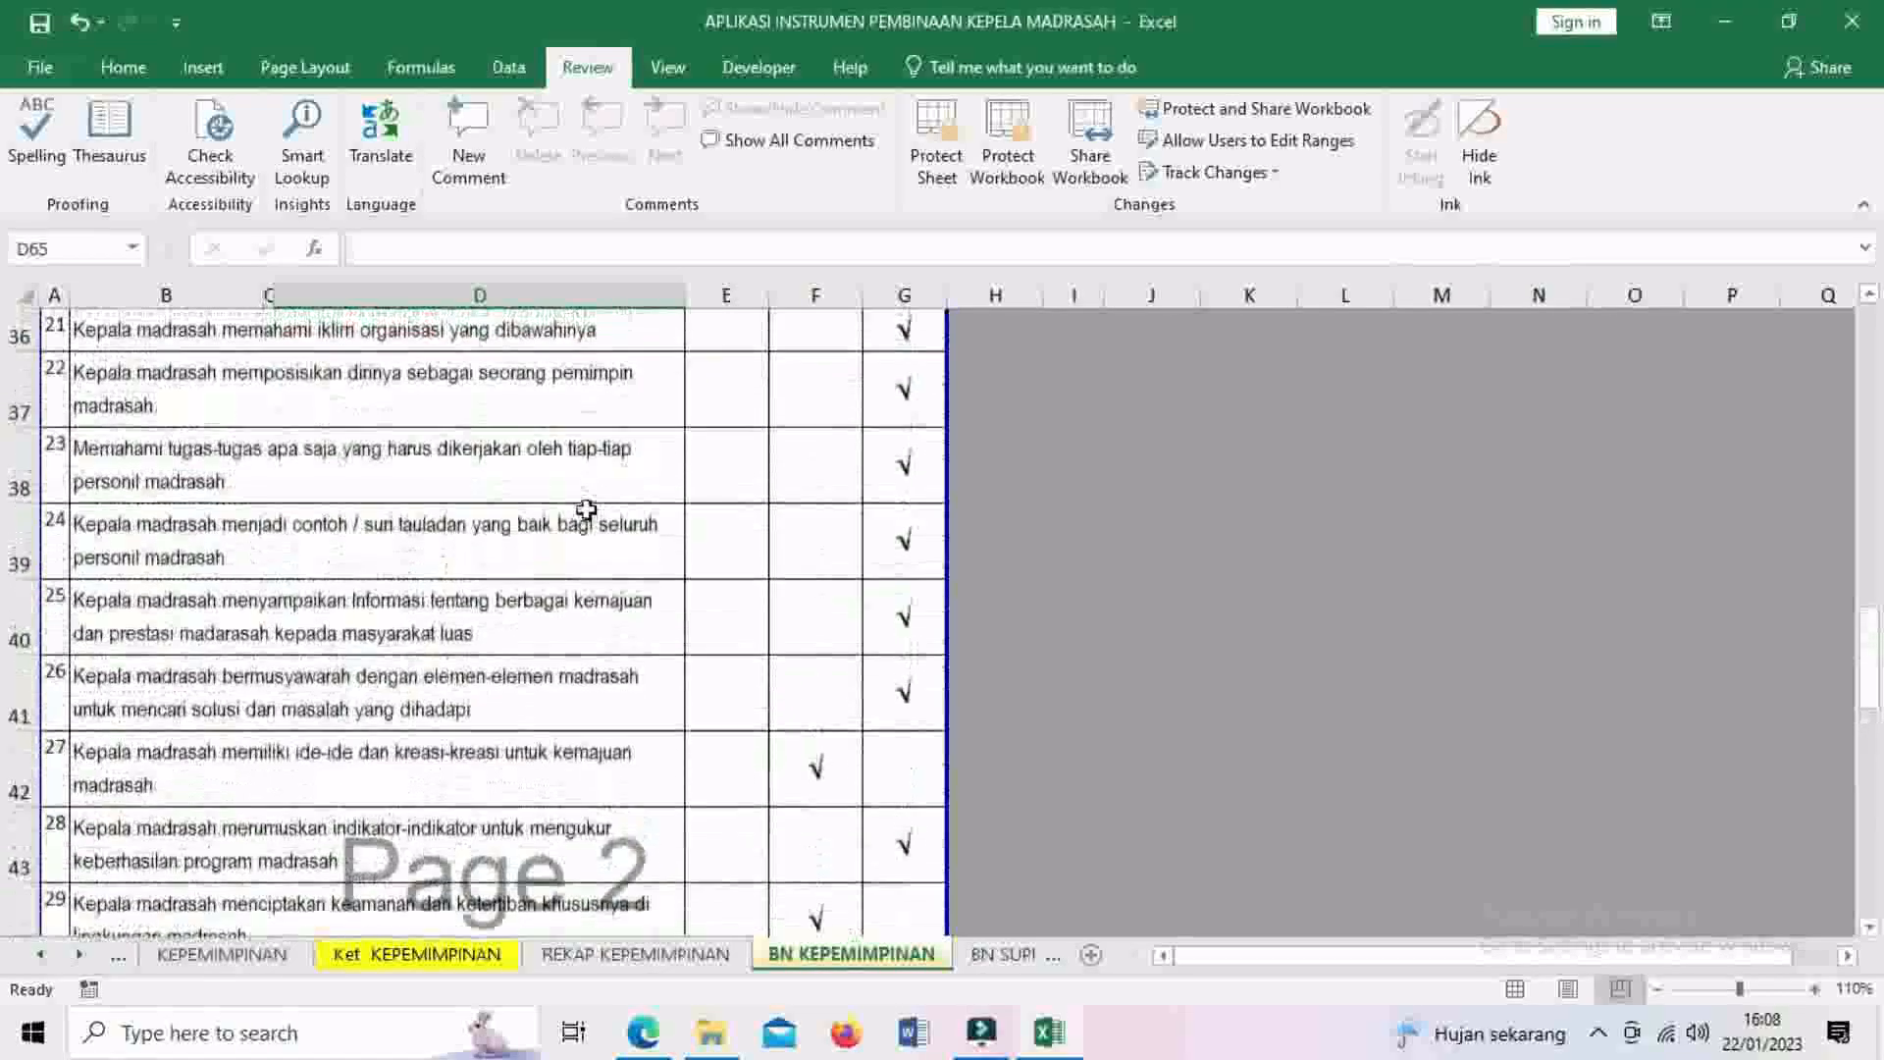
scroll(586, 510, "up", 6)
scroll(586, 509, "up", 3)
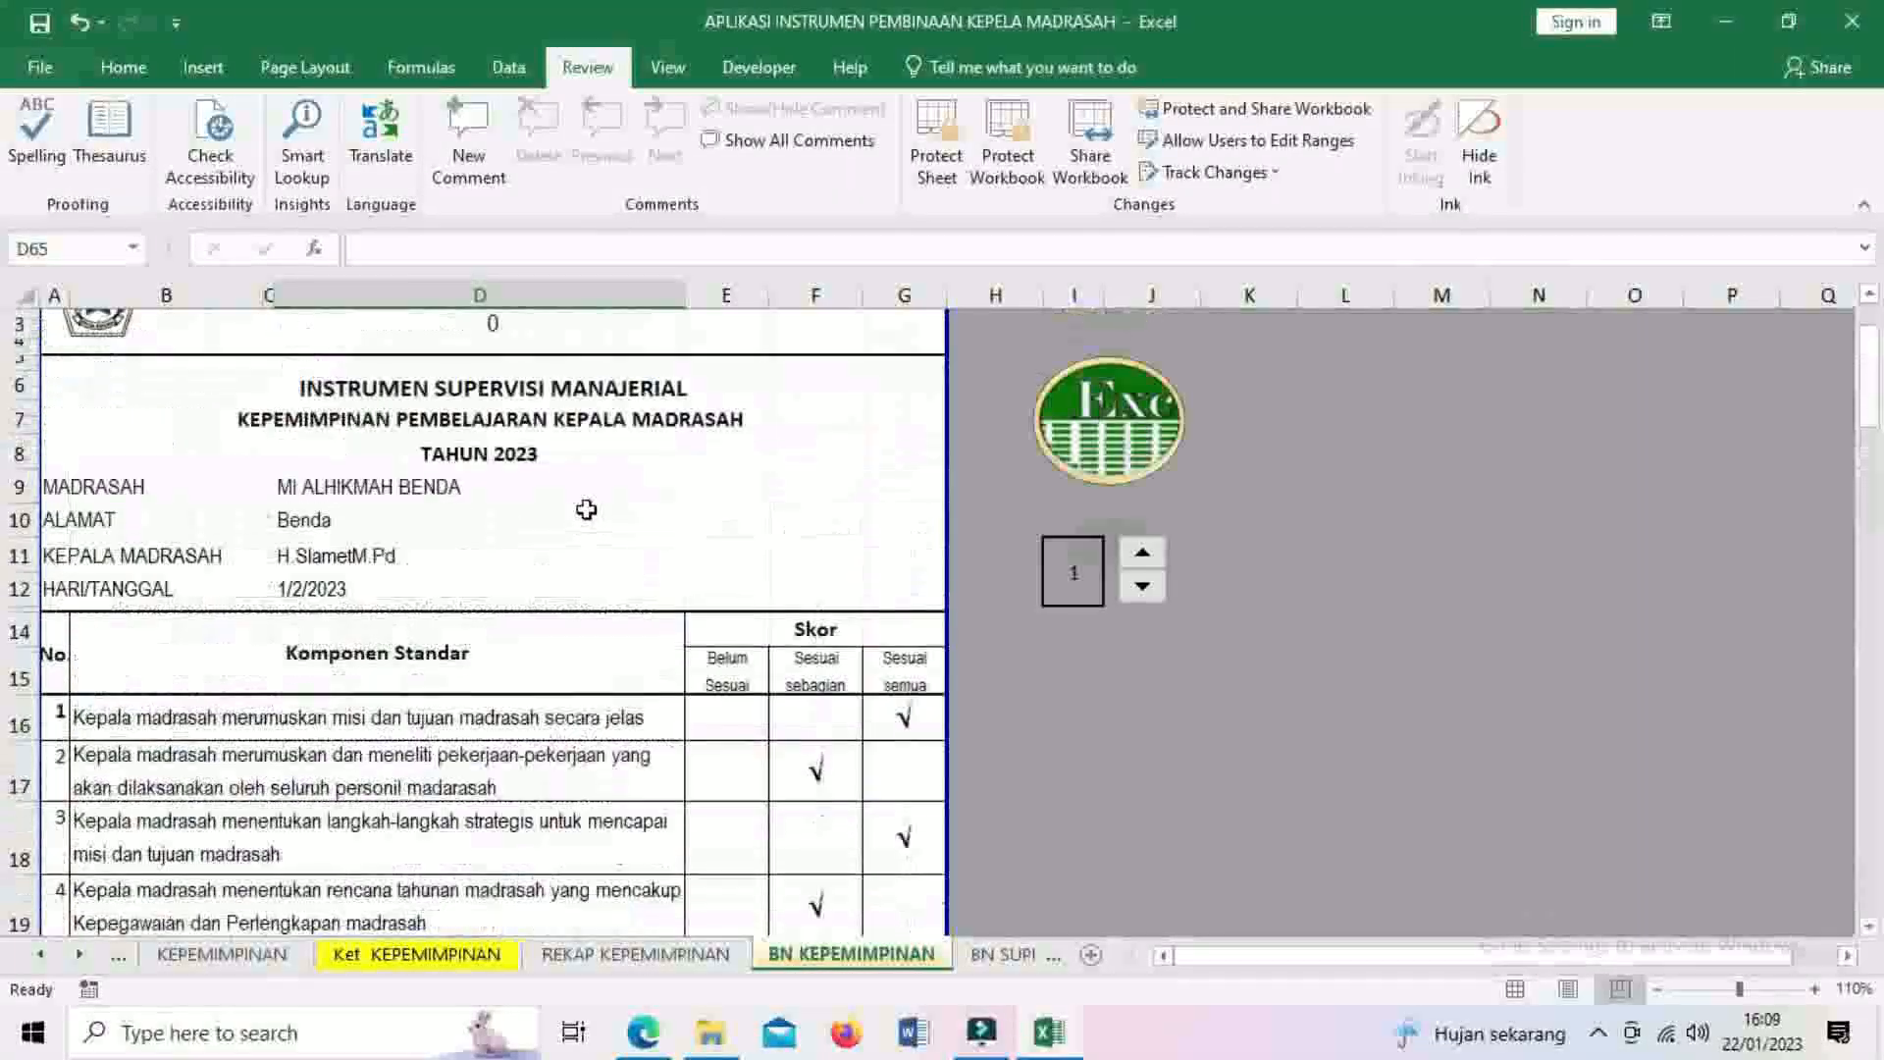
left_click(1102, 408)
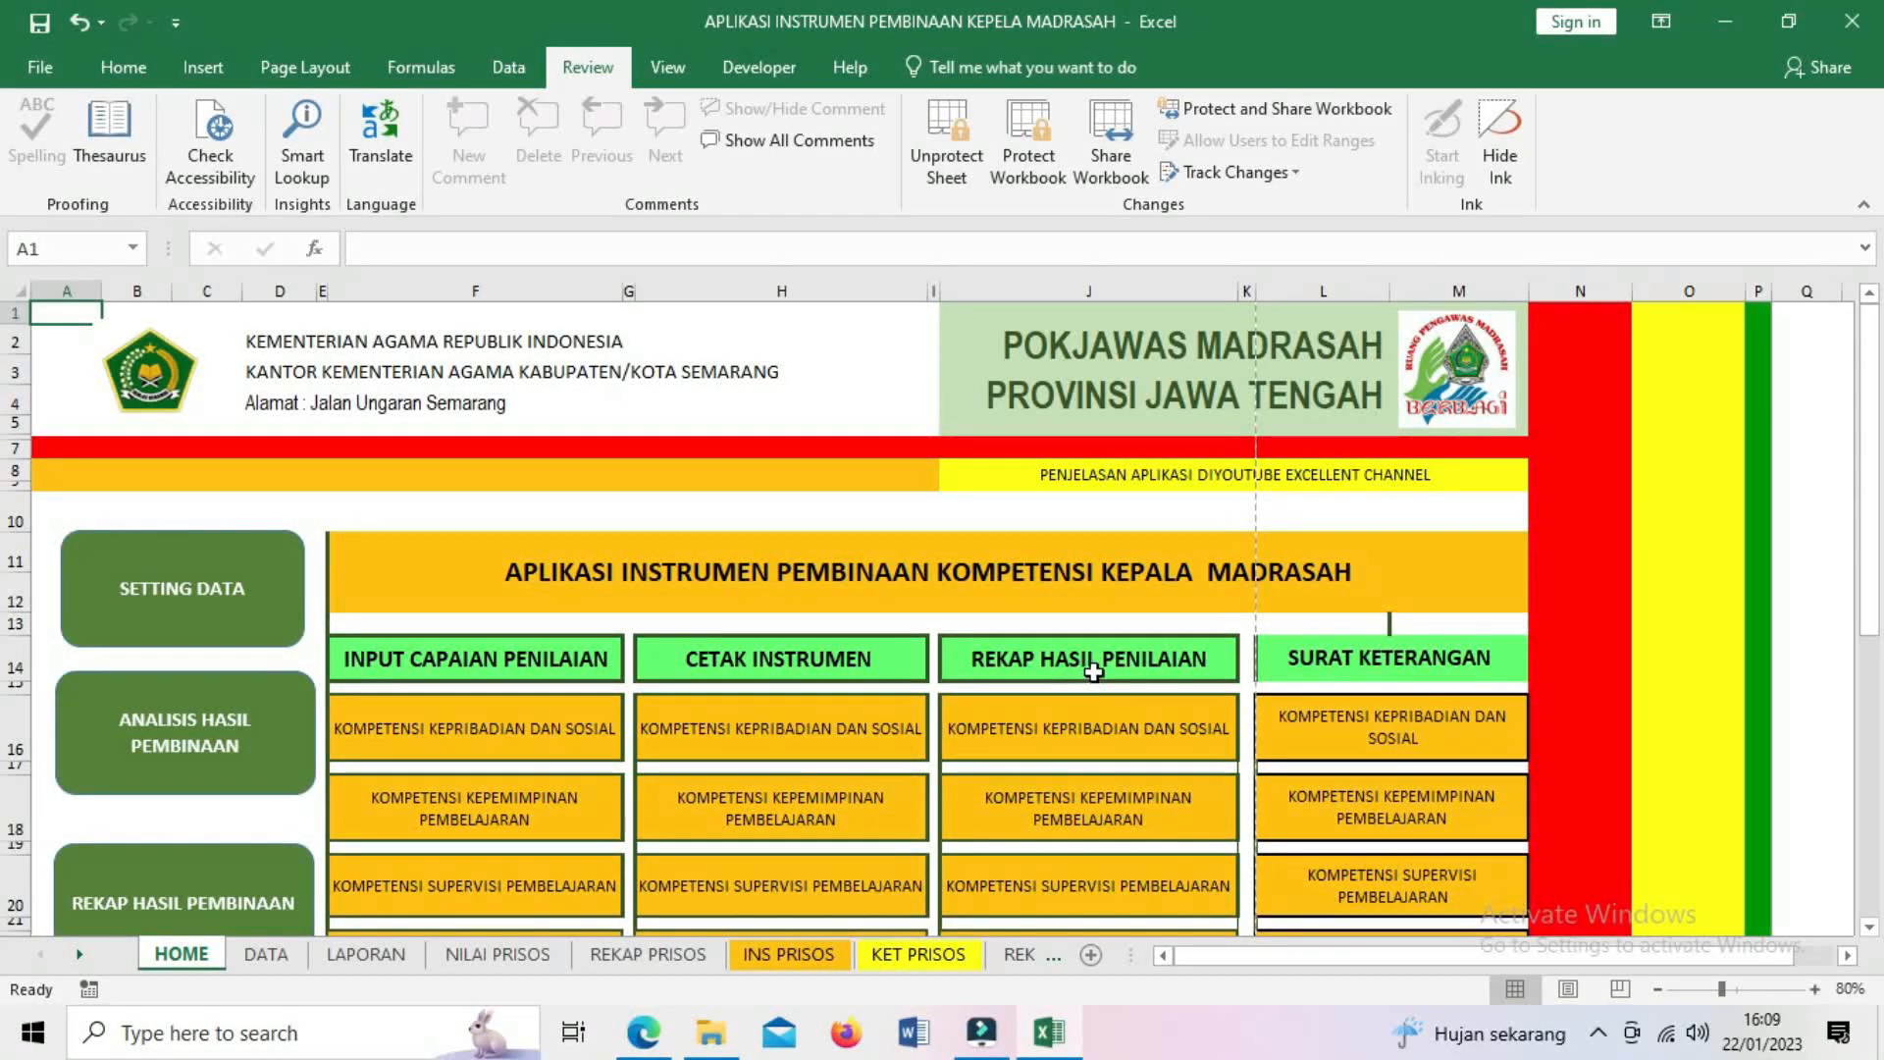
left_click(1092, 822)
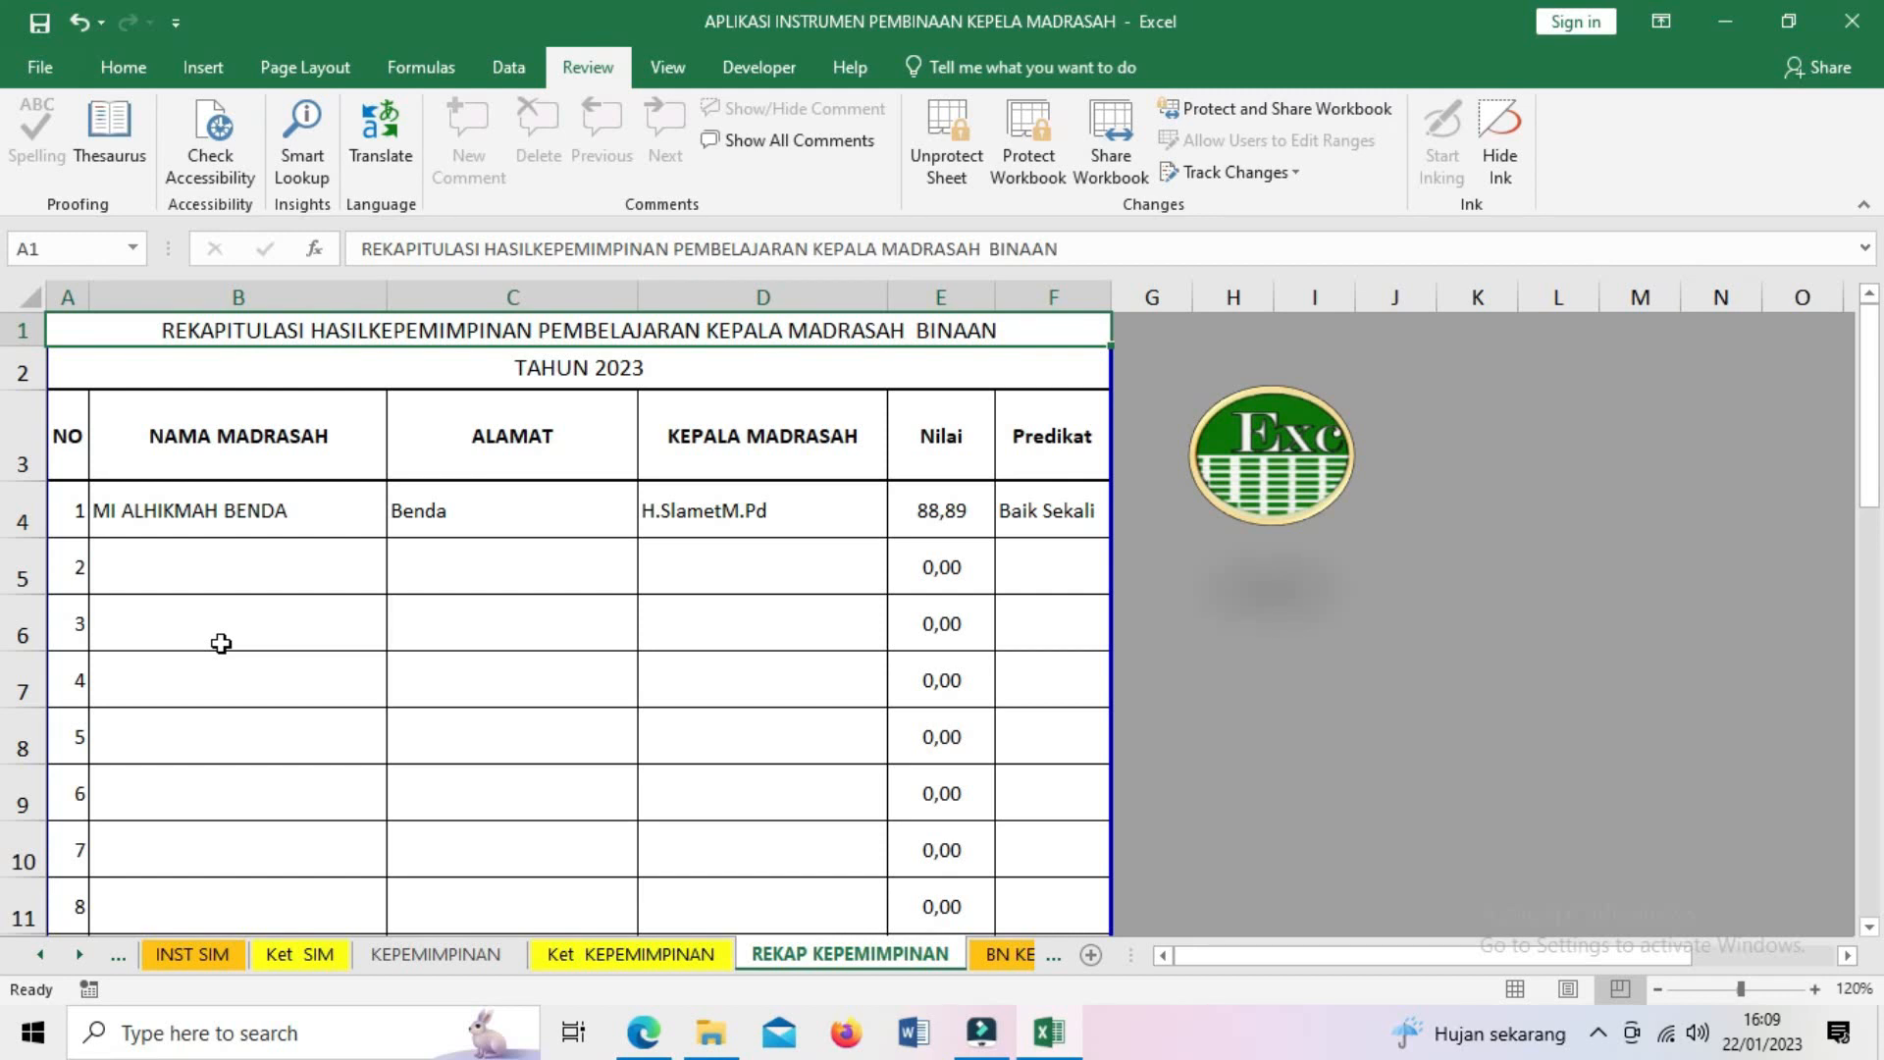
scroll(221, 643, "down", 5)
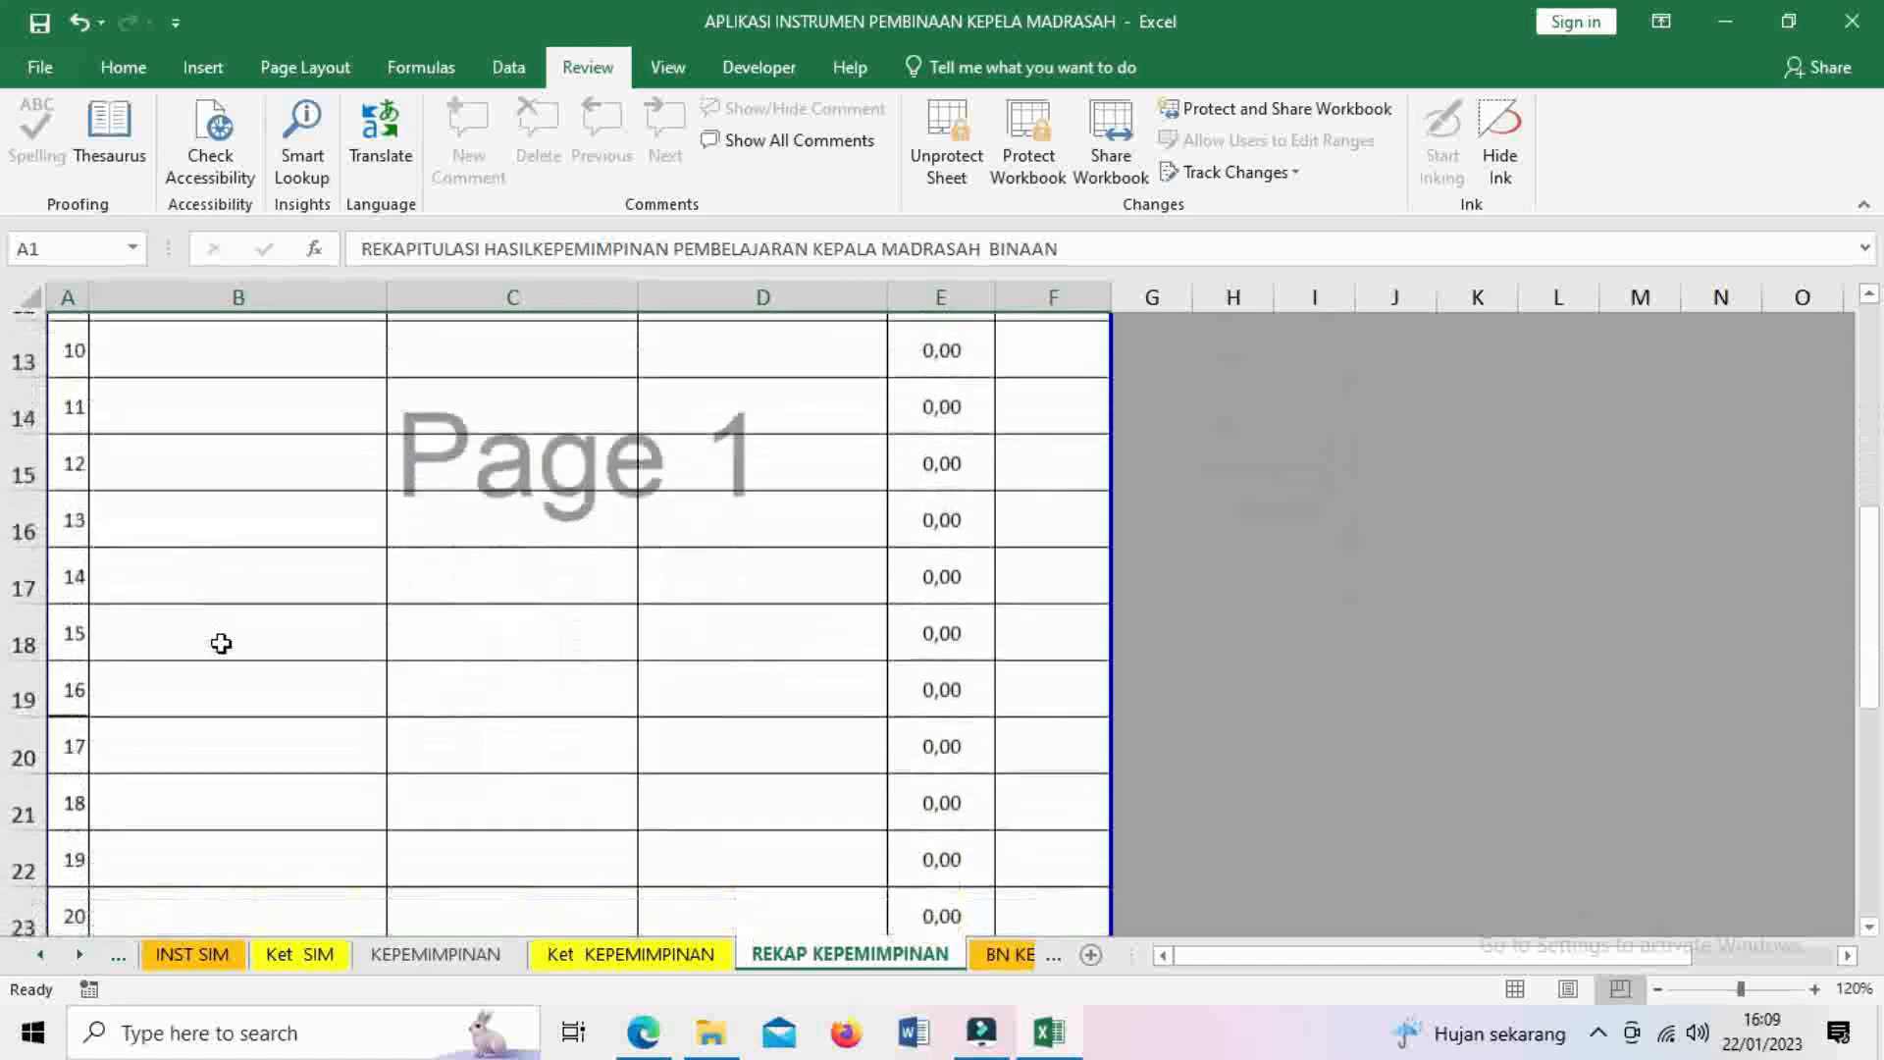
scroll(221, 643, "down", 4)
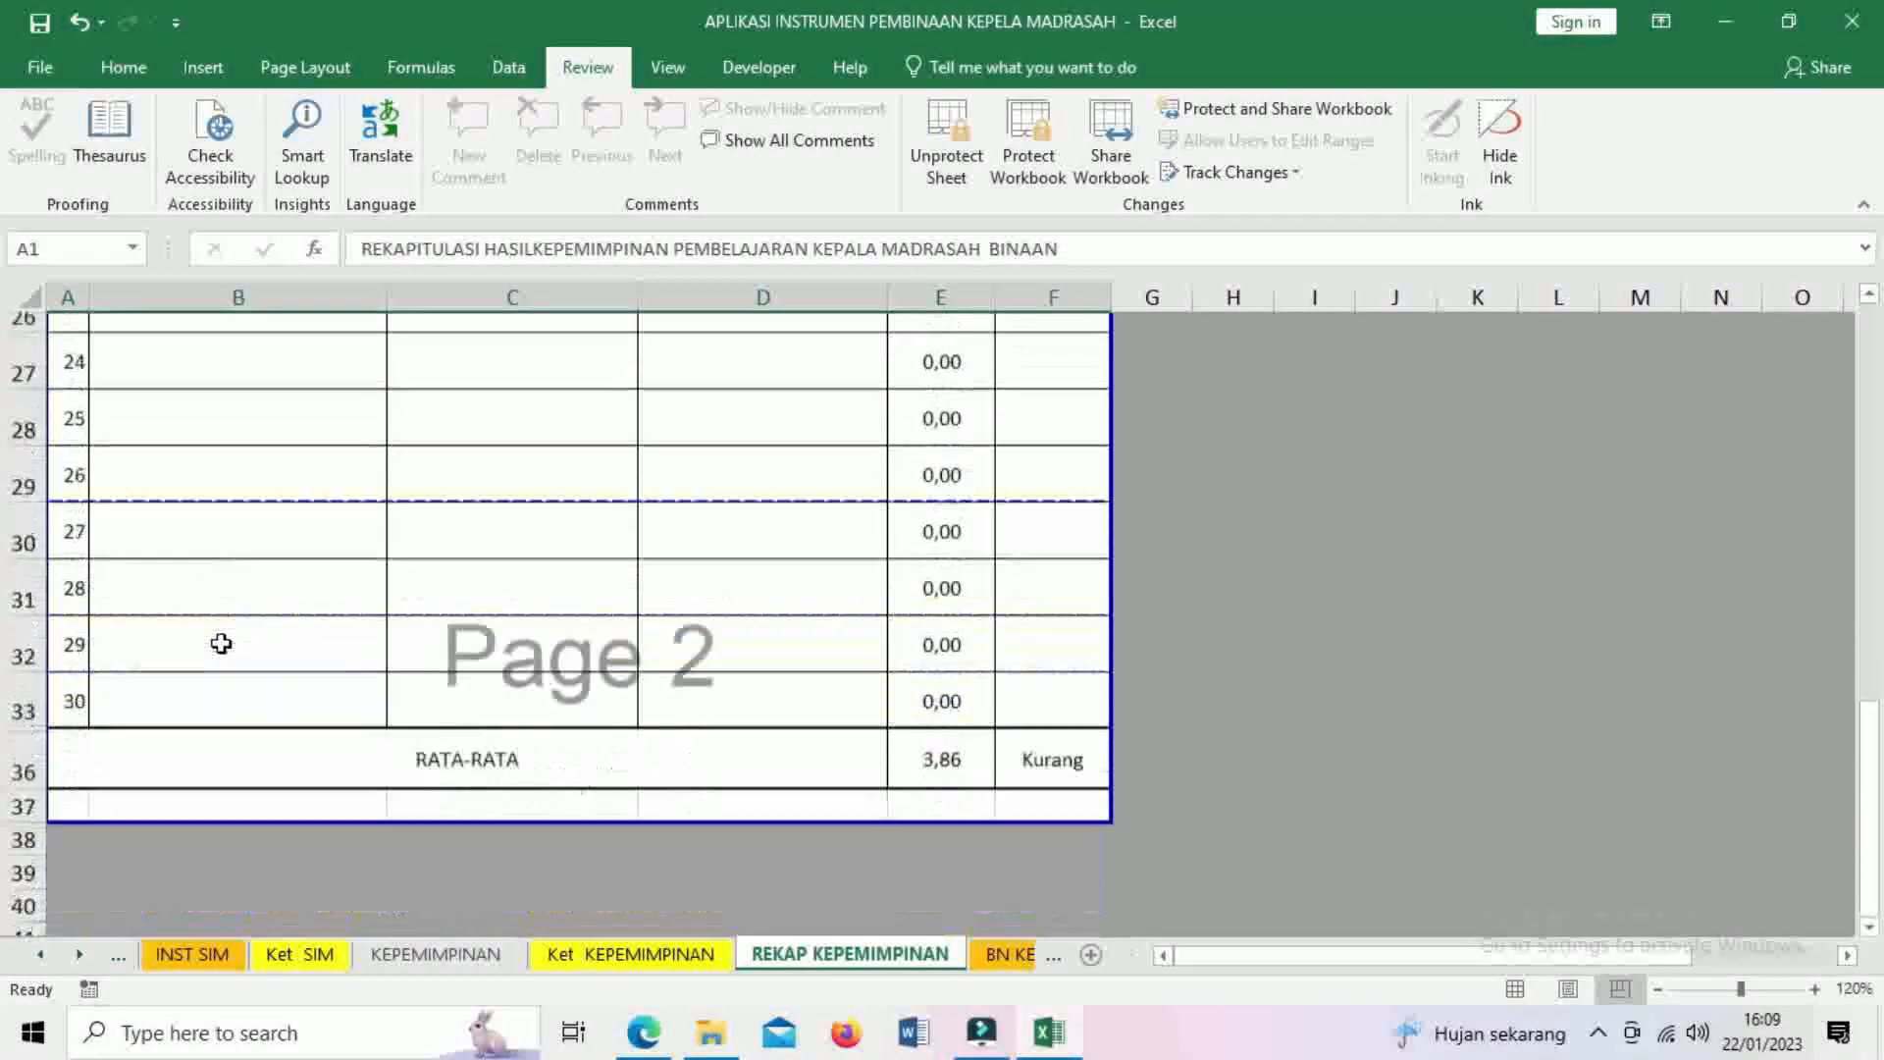
scroll(221, 643, "up", 2)
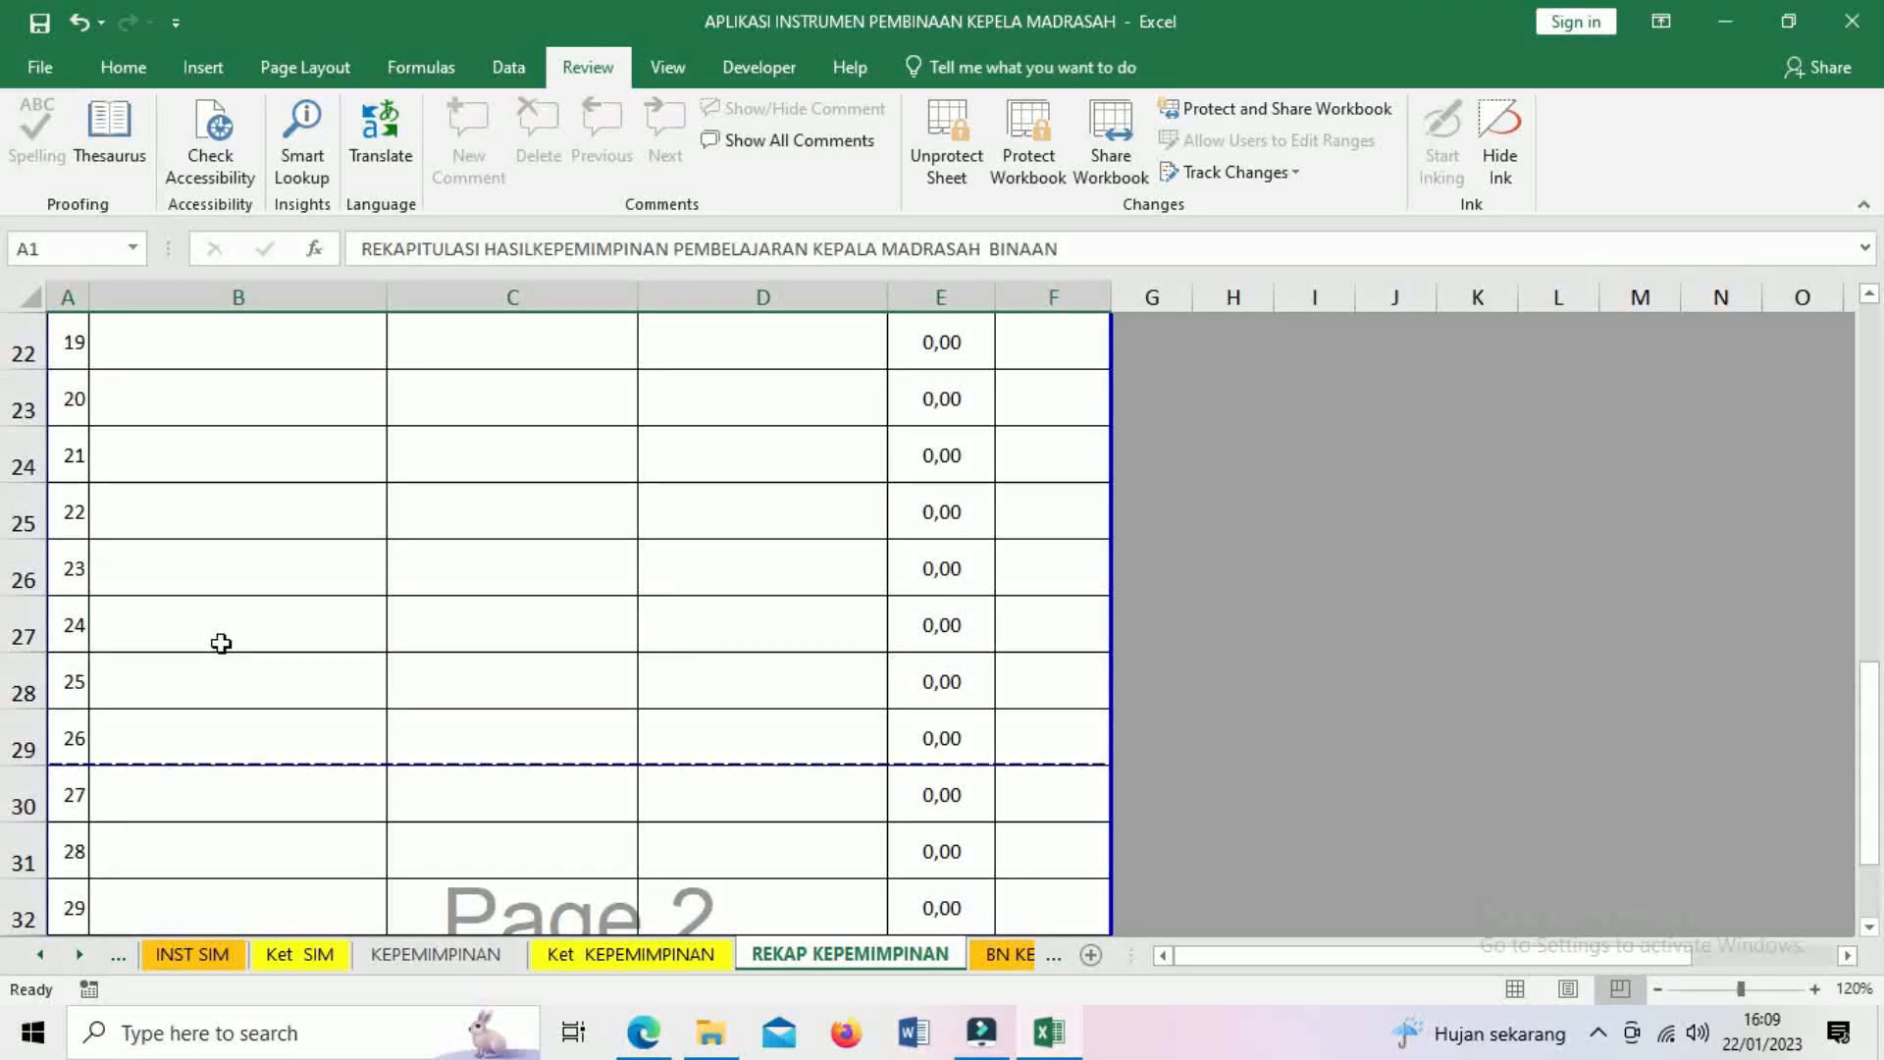
scroll(220, 643, "up", 3)
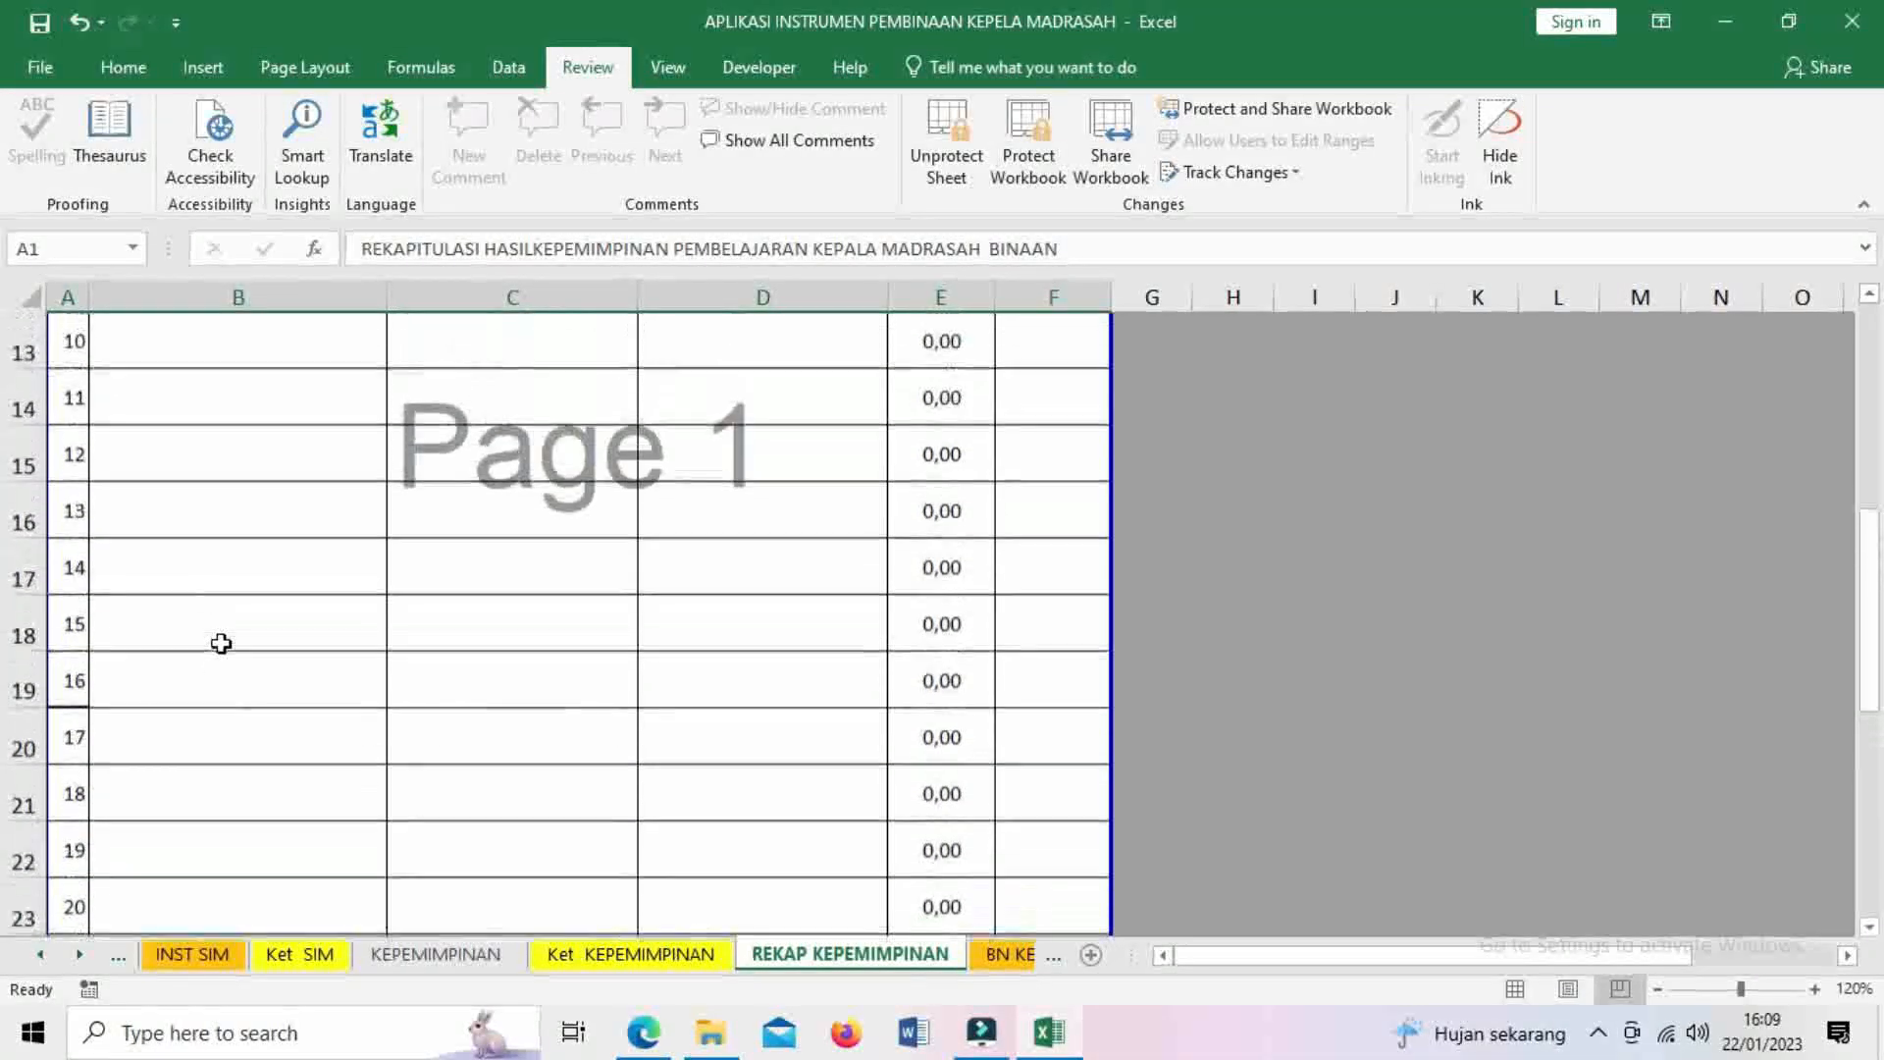
scroll(221, 643, "down", 1)
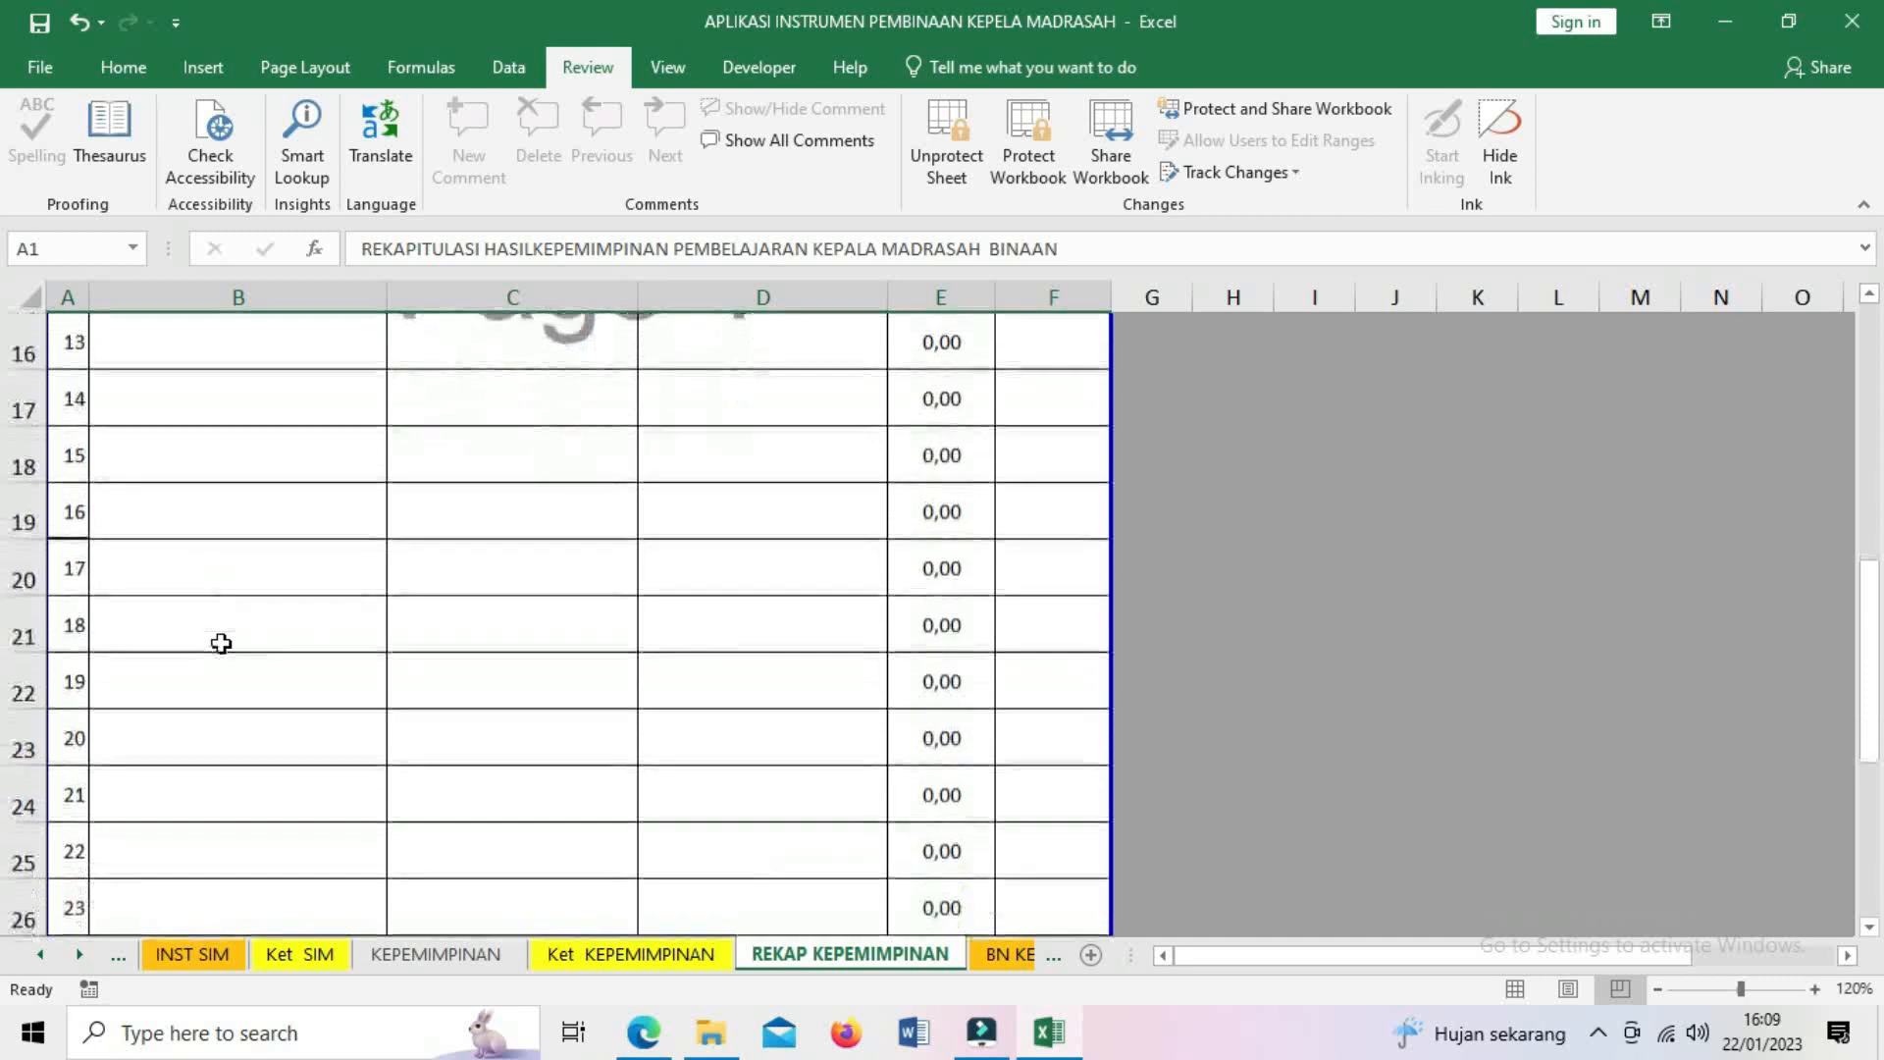
scroll(221, 643, "down", 2)
scroll(221, 643, "down", 1)
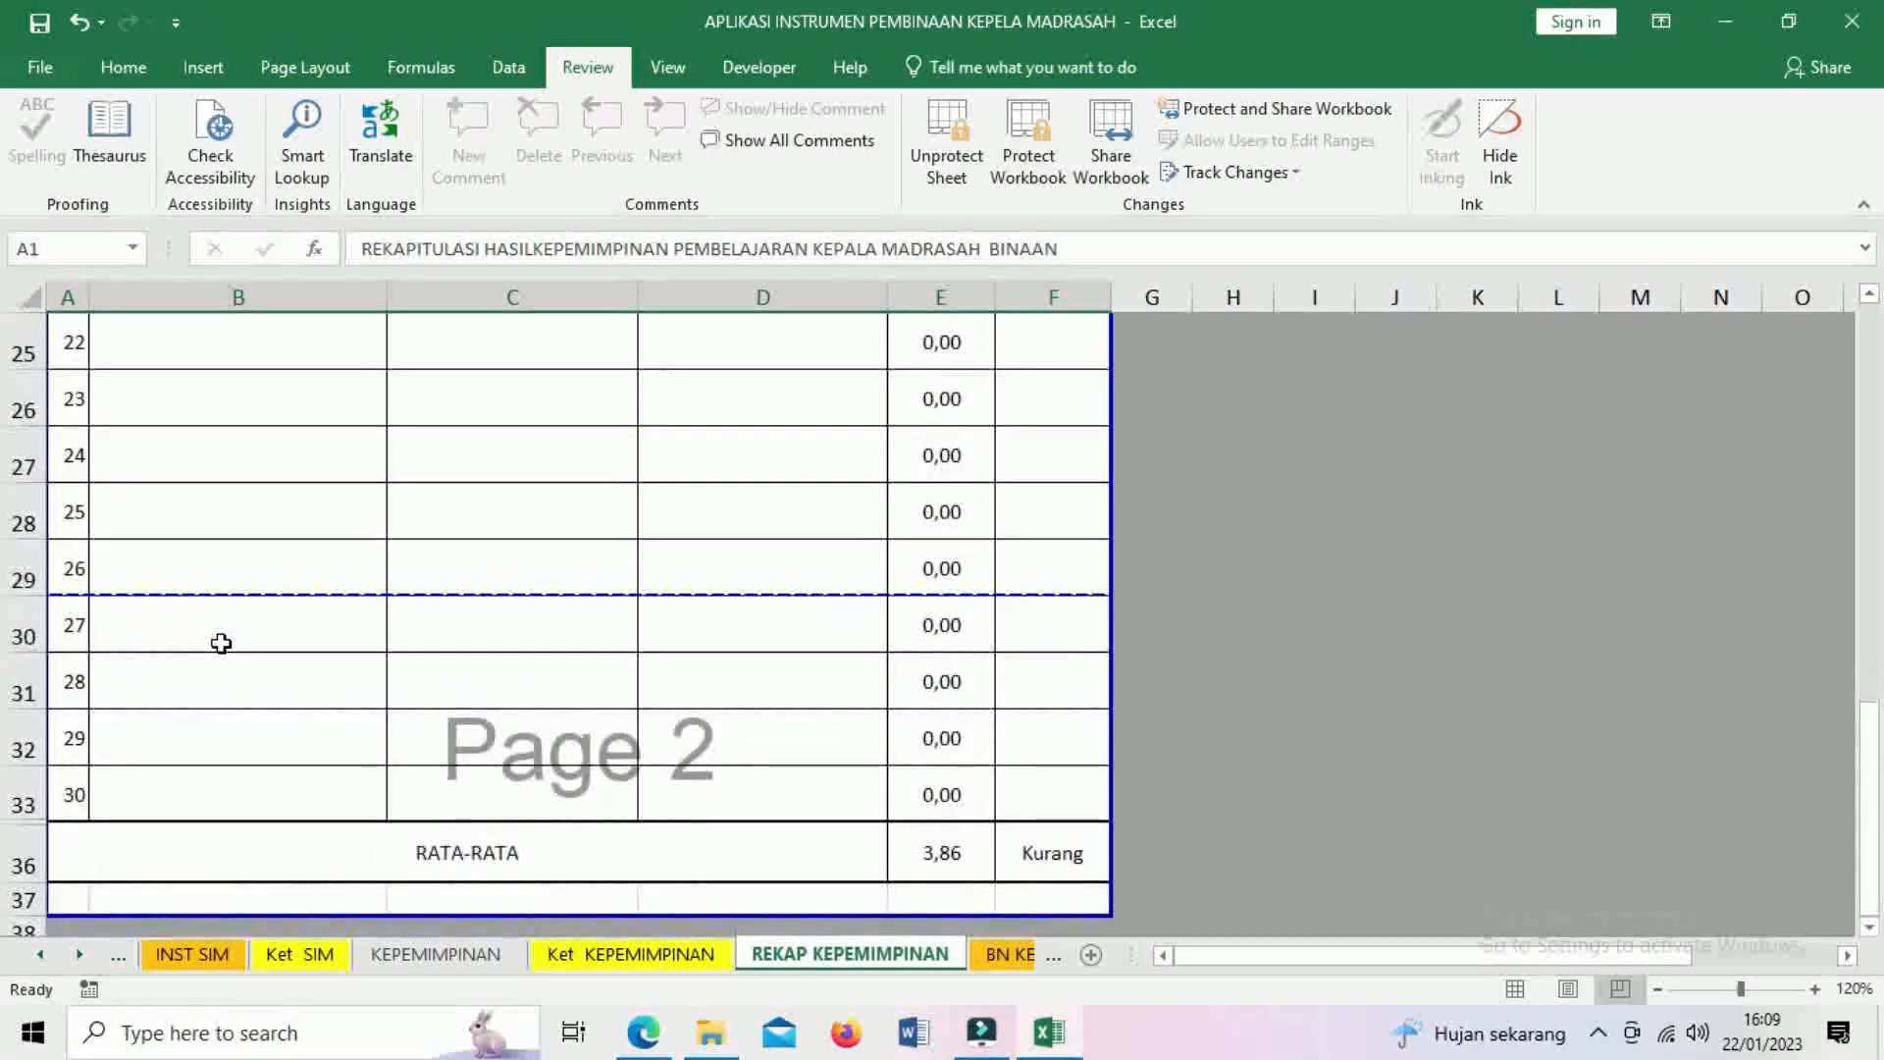
scroll(221, 643, "up", 1)
scroll(304, 530, "up", 2)
scroll(304, 530, "up", 5)
scroll(303, 530, "down", 5)
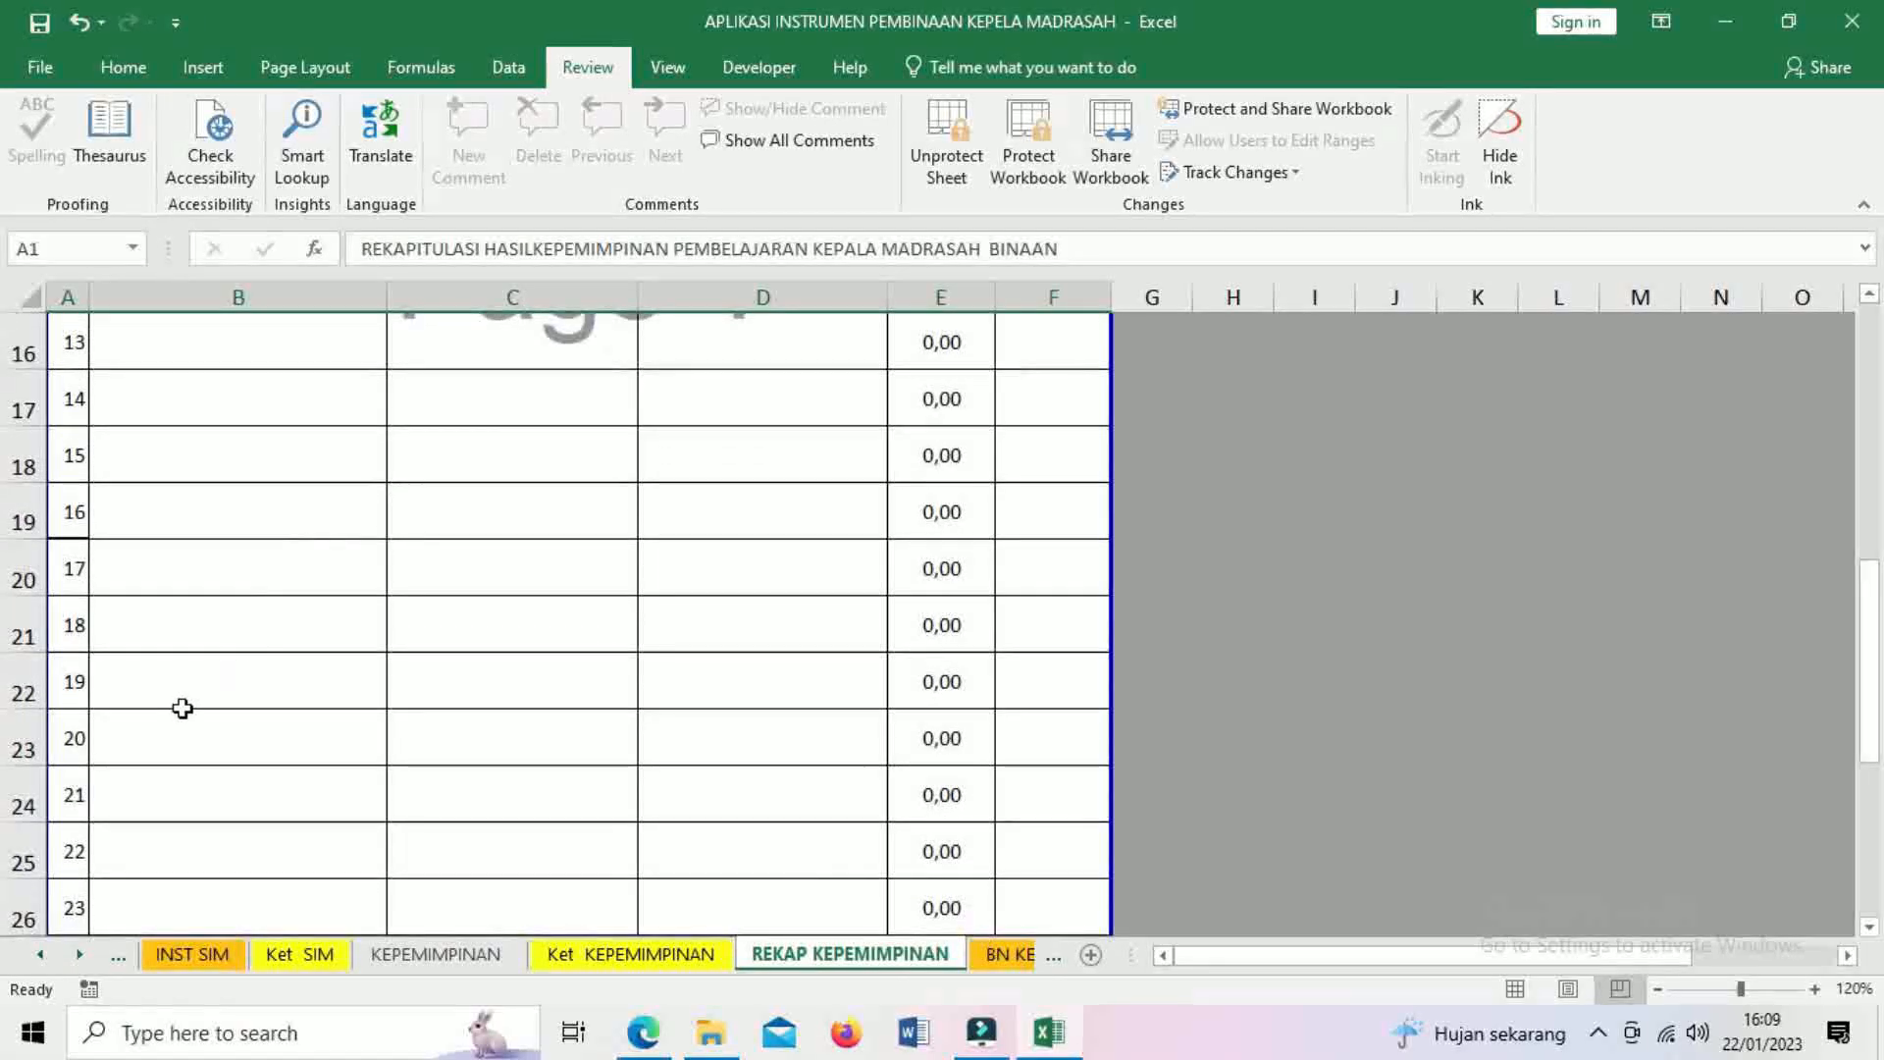
scroll(182, 707, "down", 1)
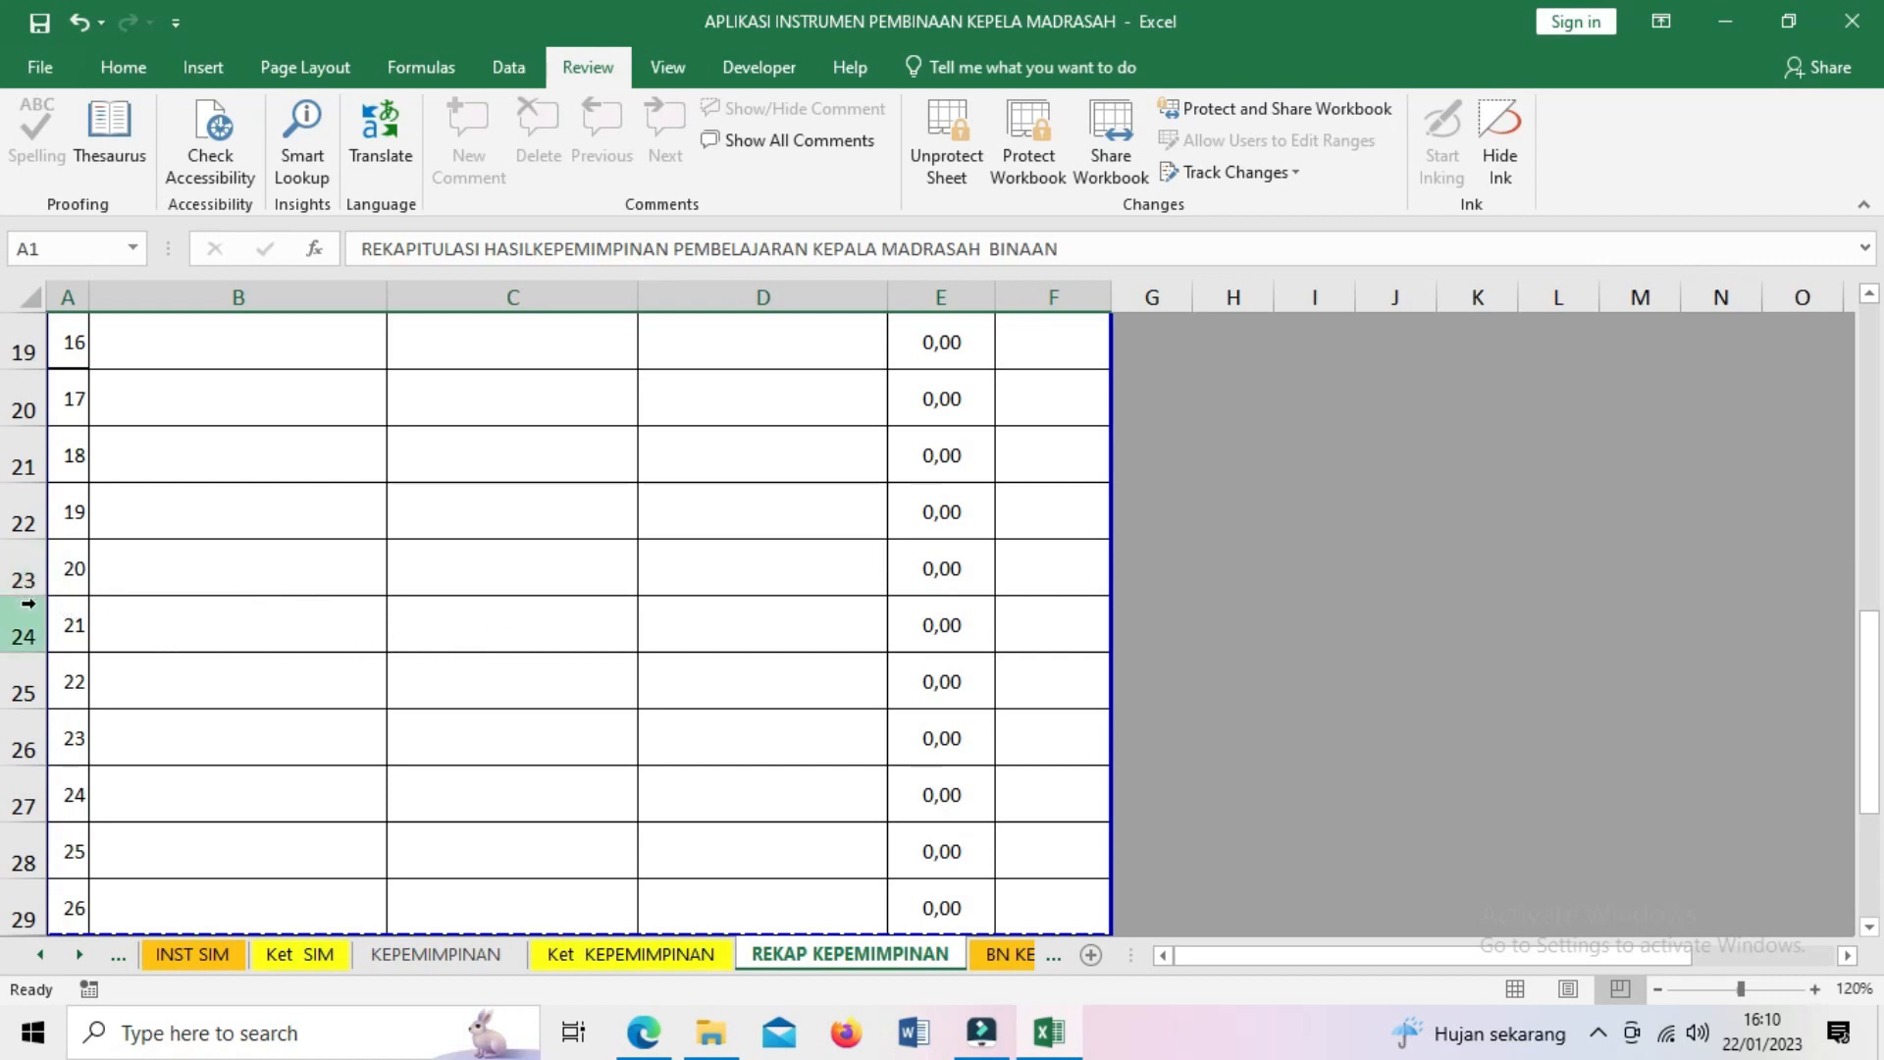
- Unprotect the REKAP KEPEMIMPINAN sheet with its password and hide the empty rows 20–35
left_click(947, 145)
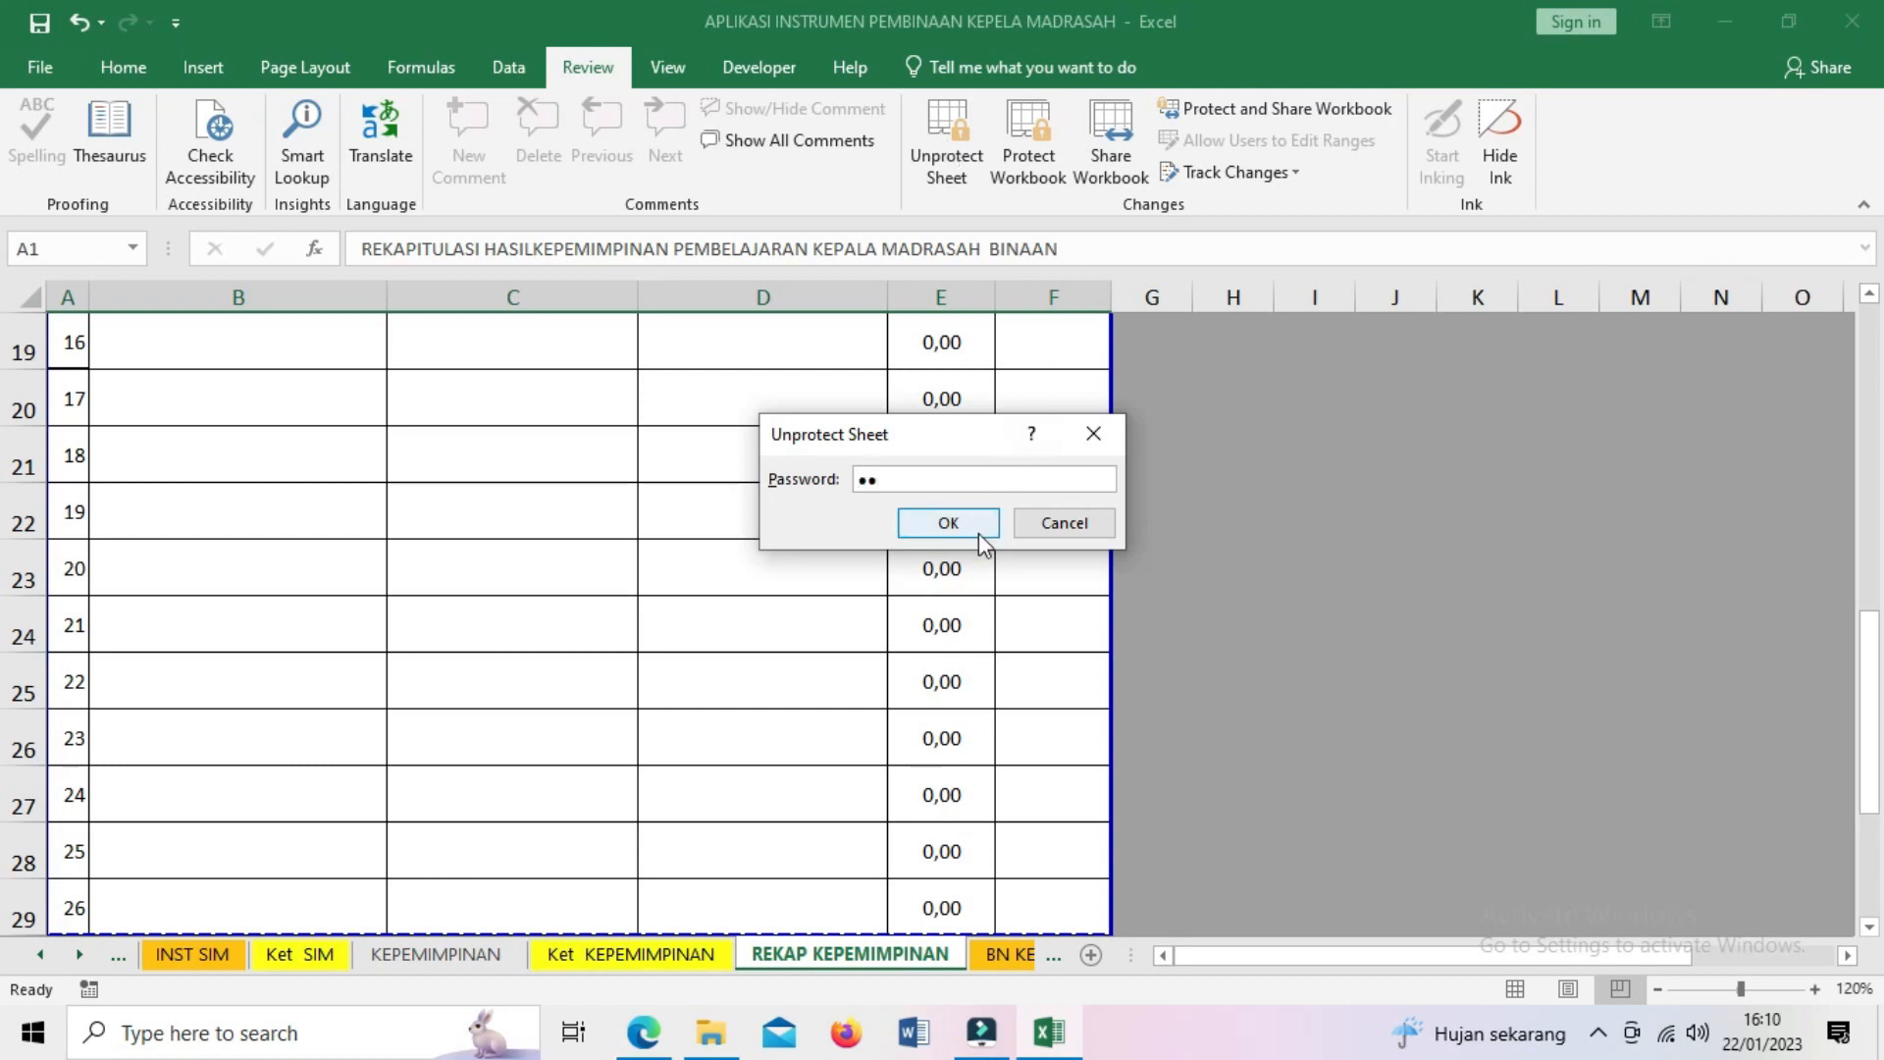
left_click(945, 525)
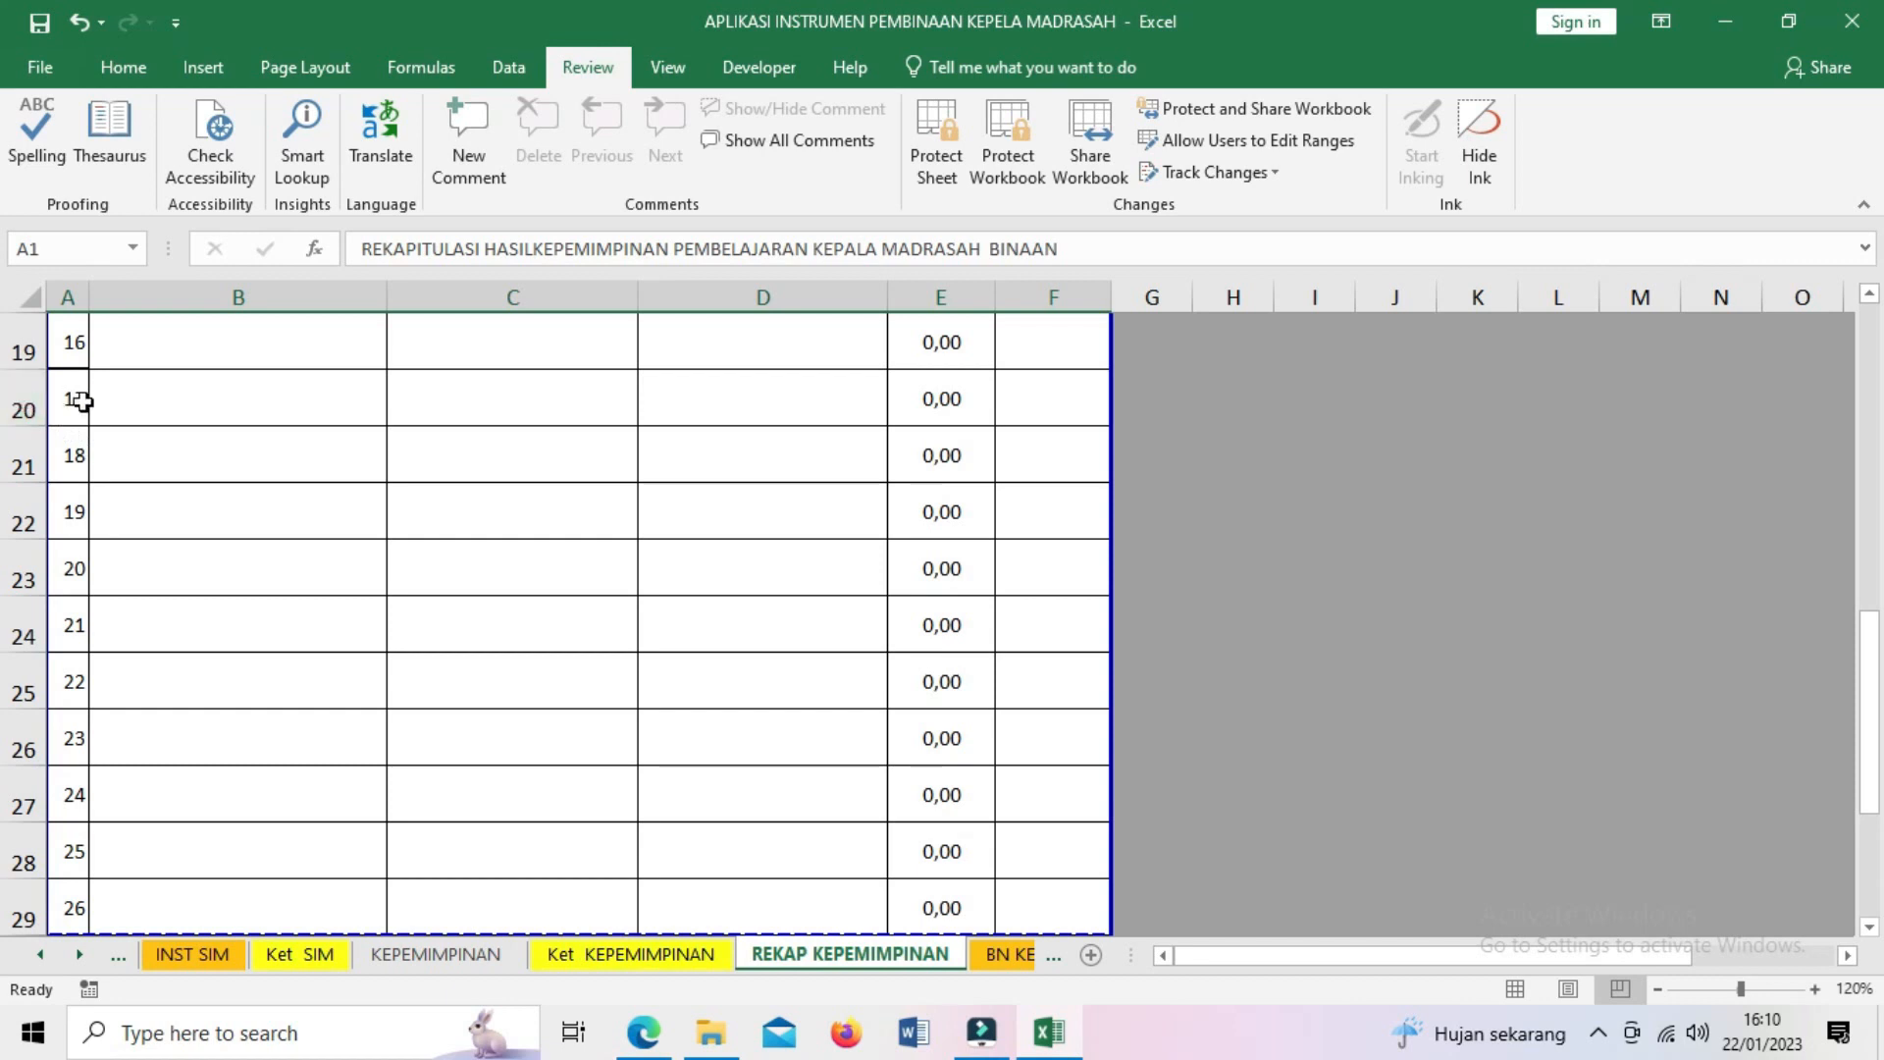
left_click_drag(20, 405, 21, 807)
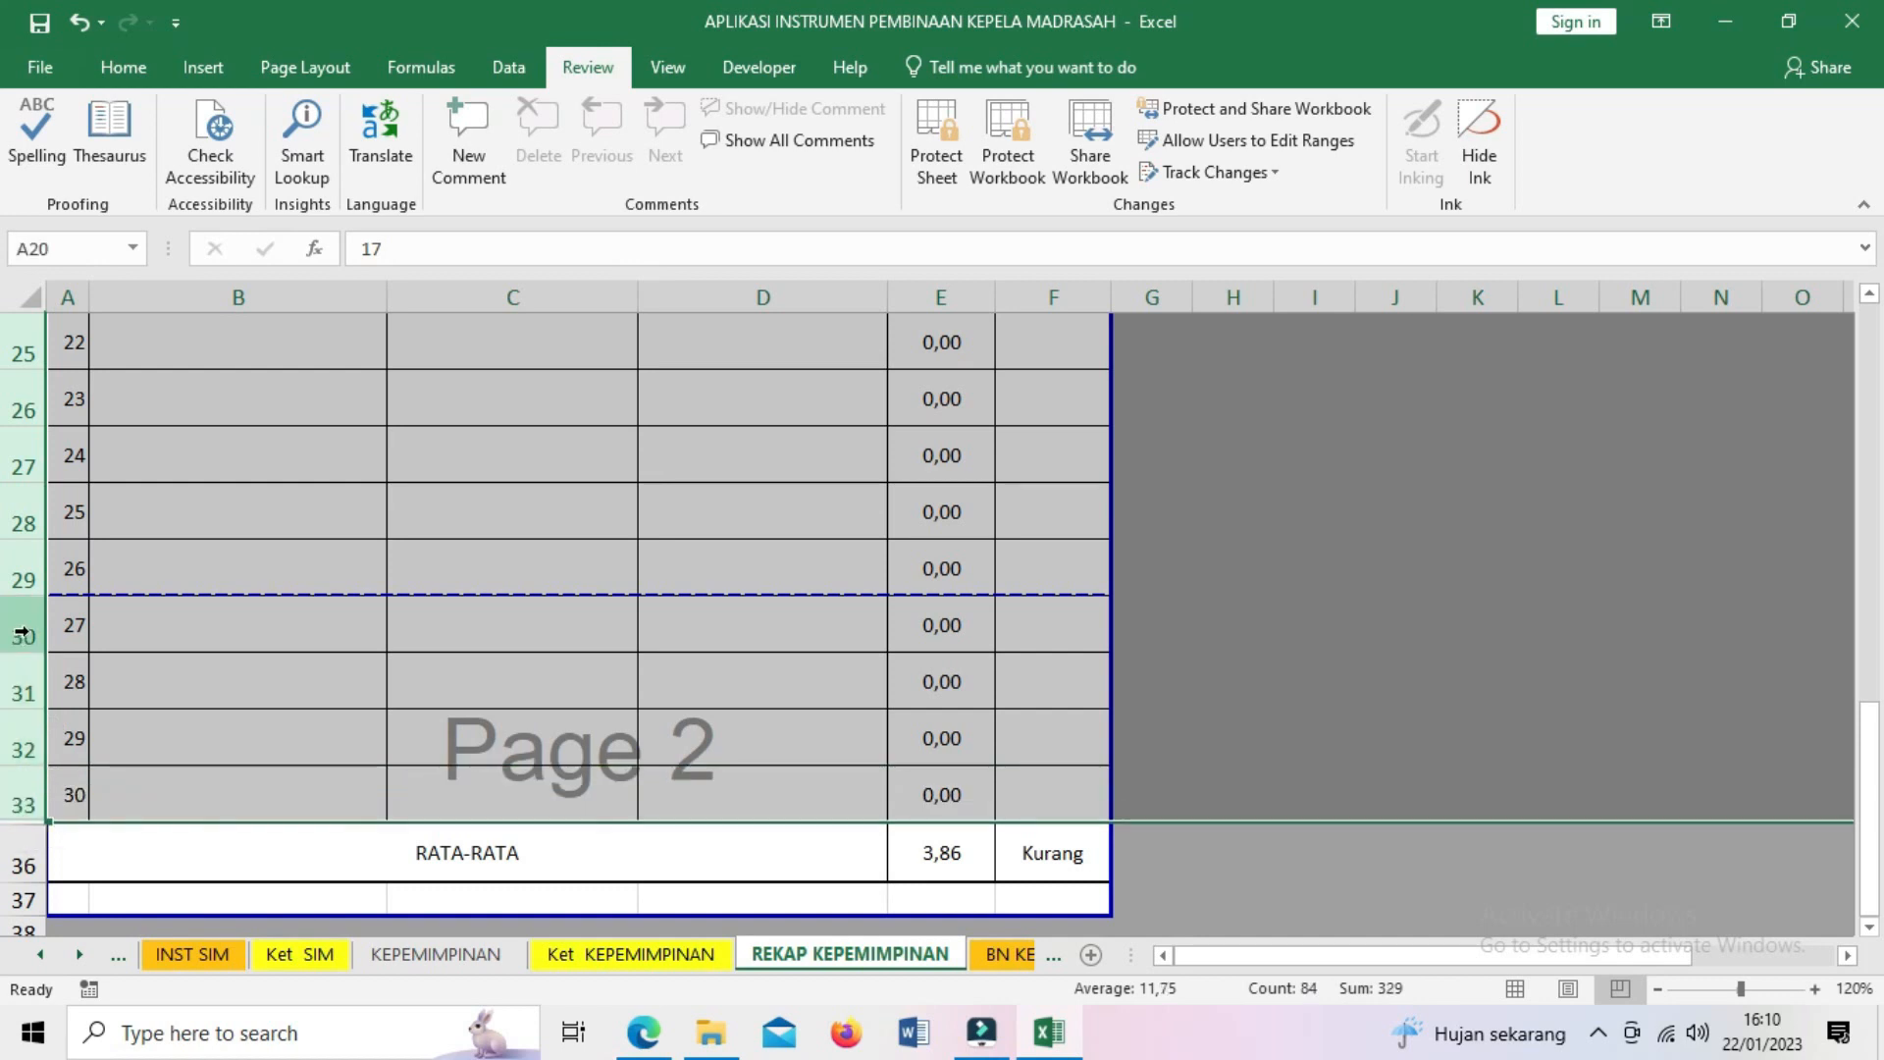
right_click(22, 633)
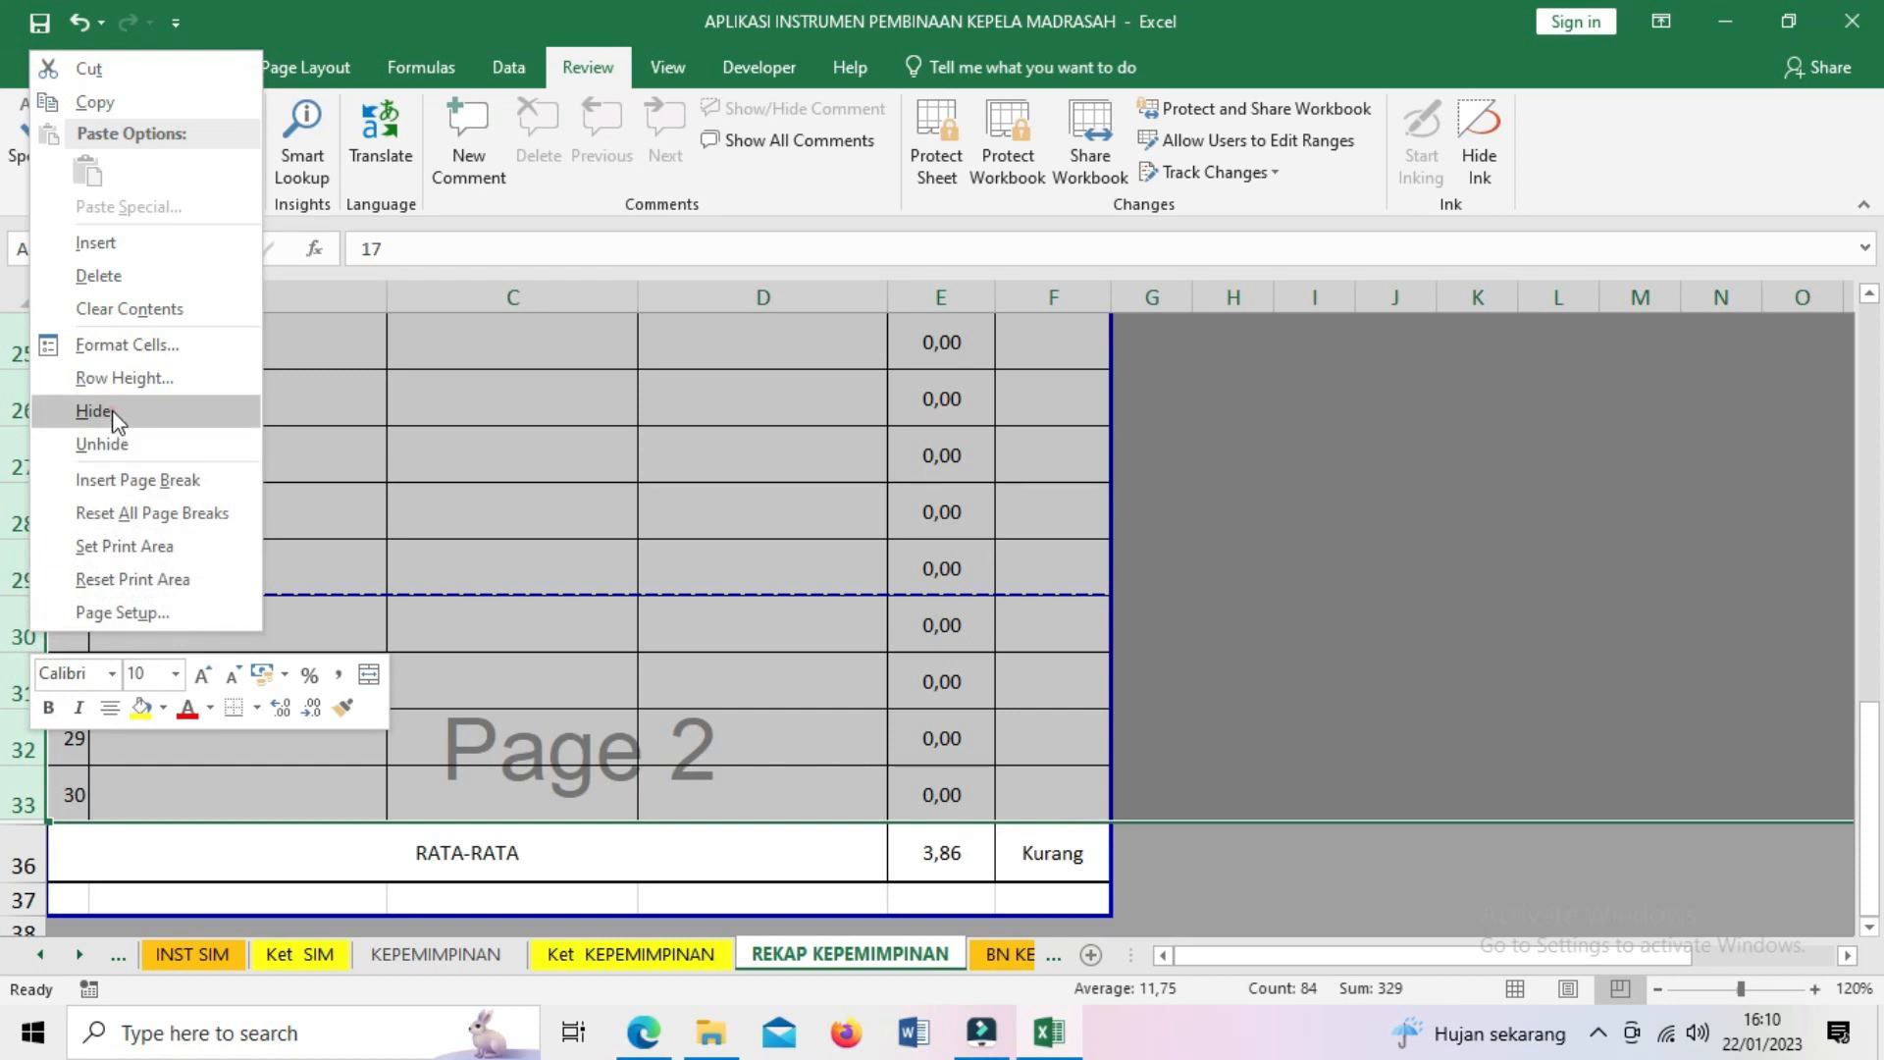
left_click(117, 422)
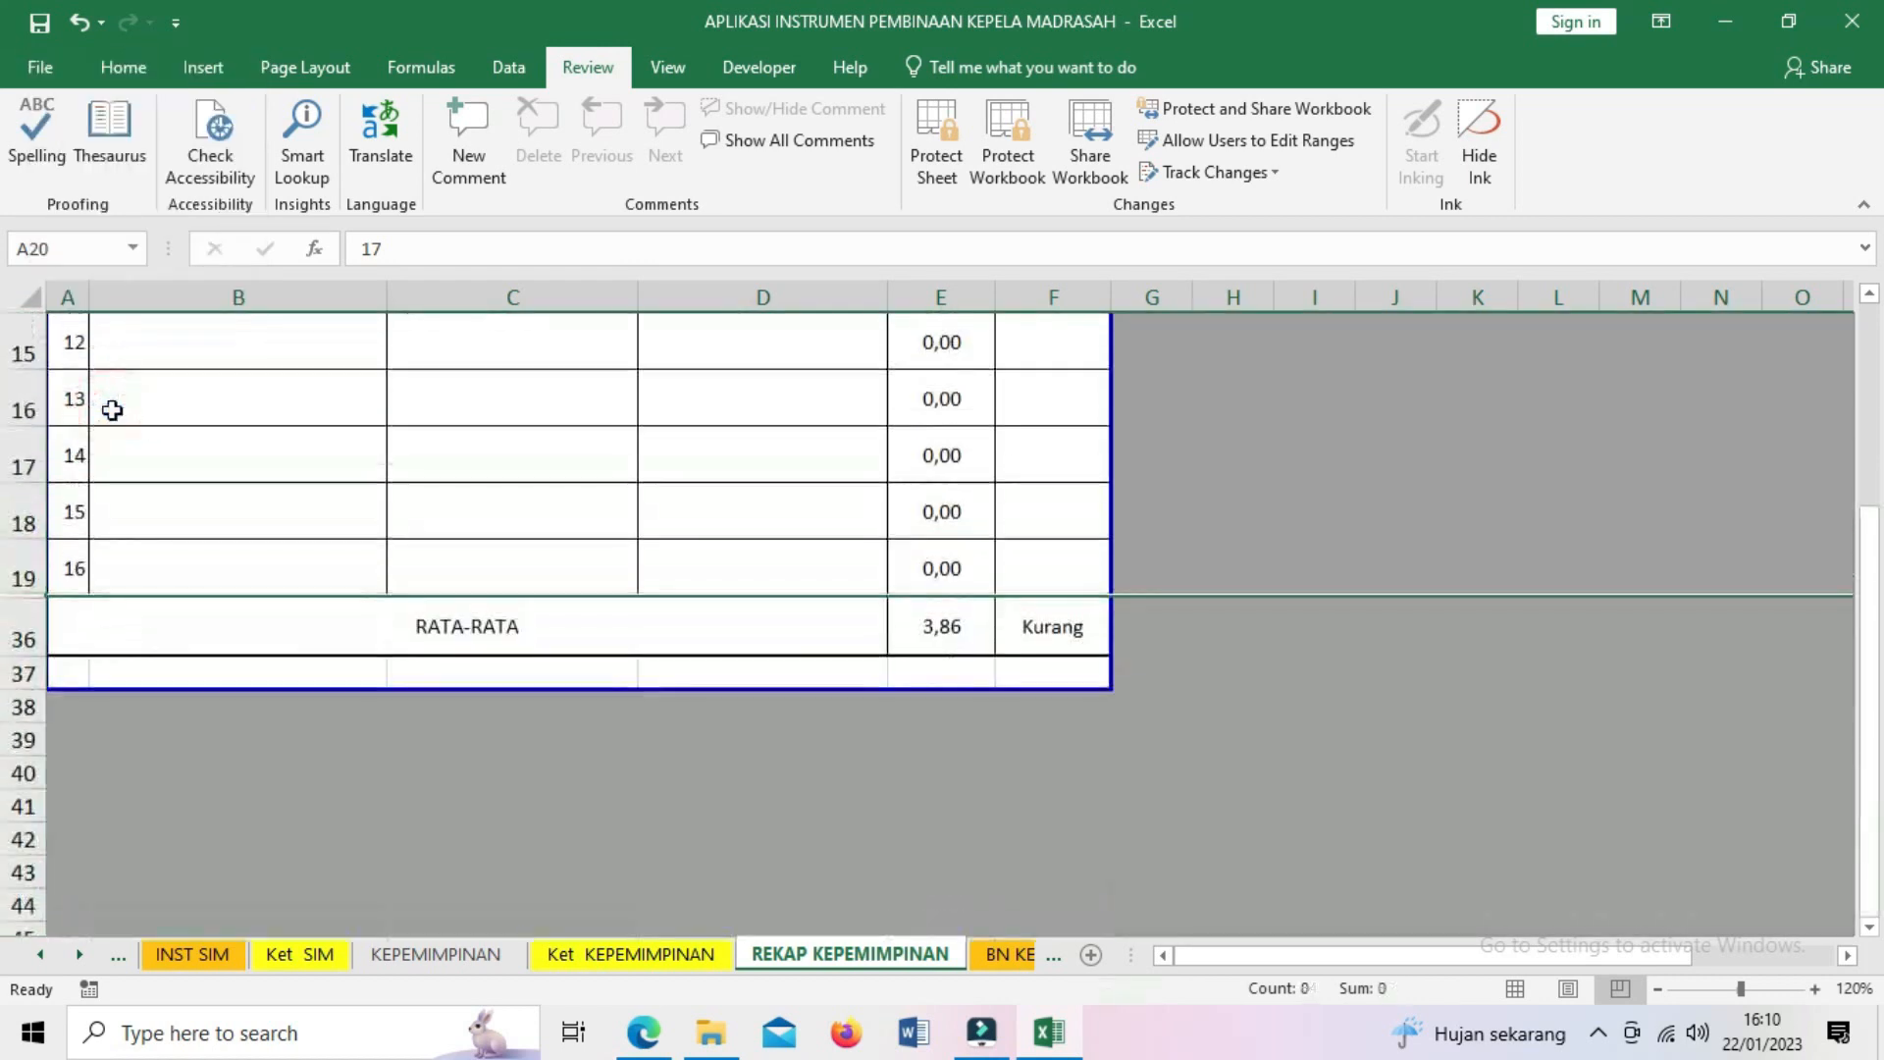
- Clear the row selection and go back to the HOME menu sheet
left_click(474, 796)
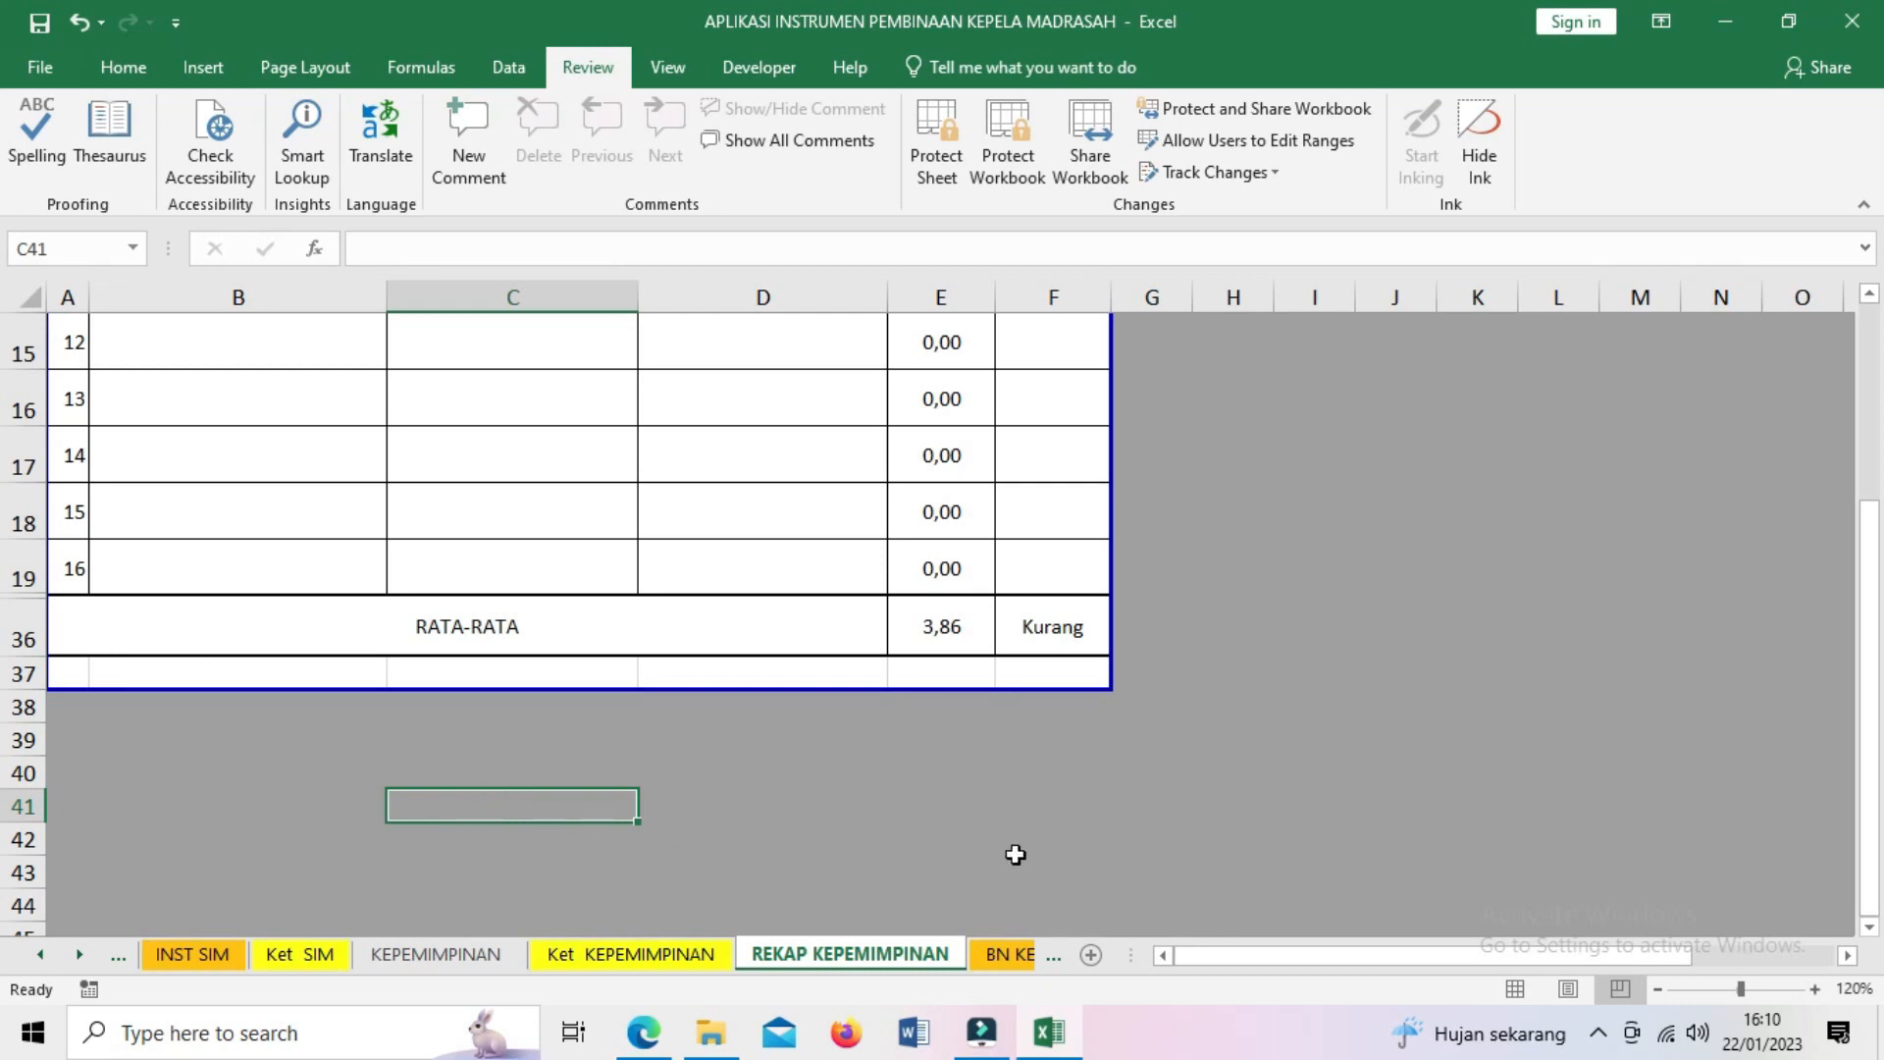
scroll(1310, 707, "up", 5)
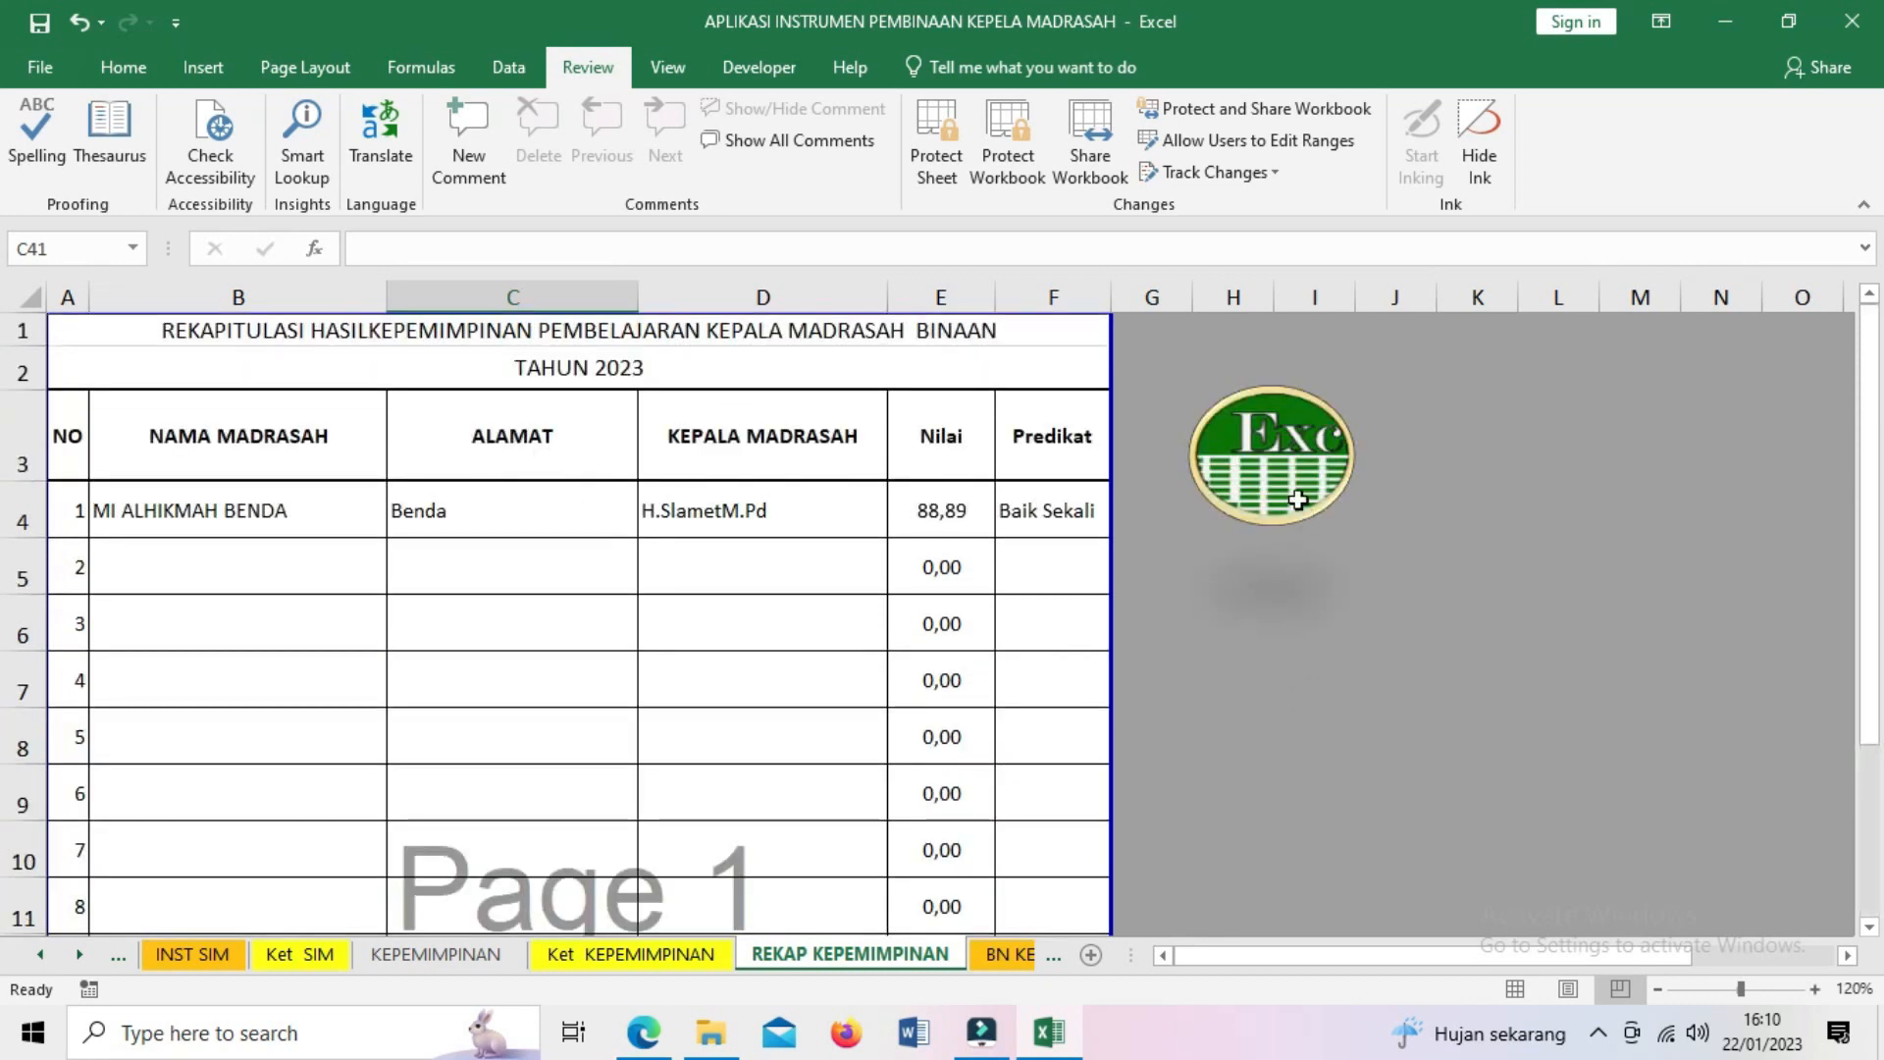
left_click(1301, 508)
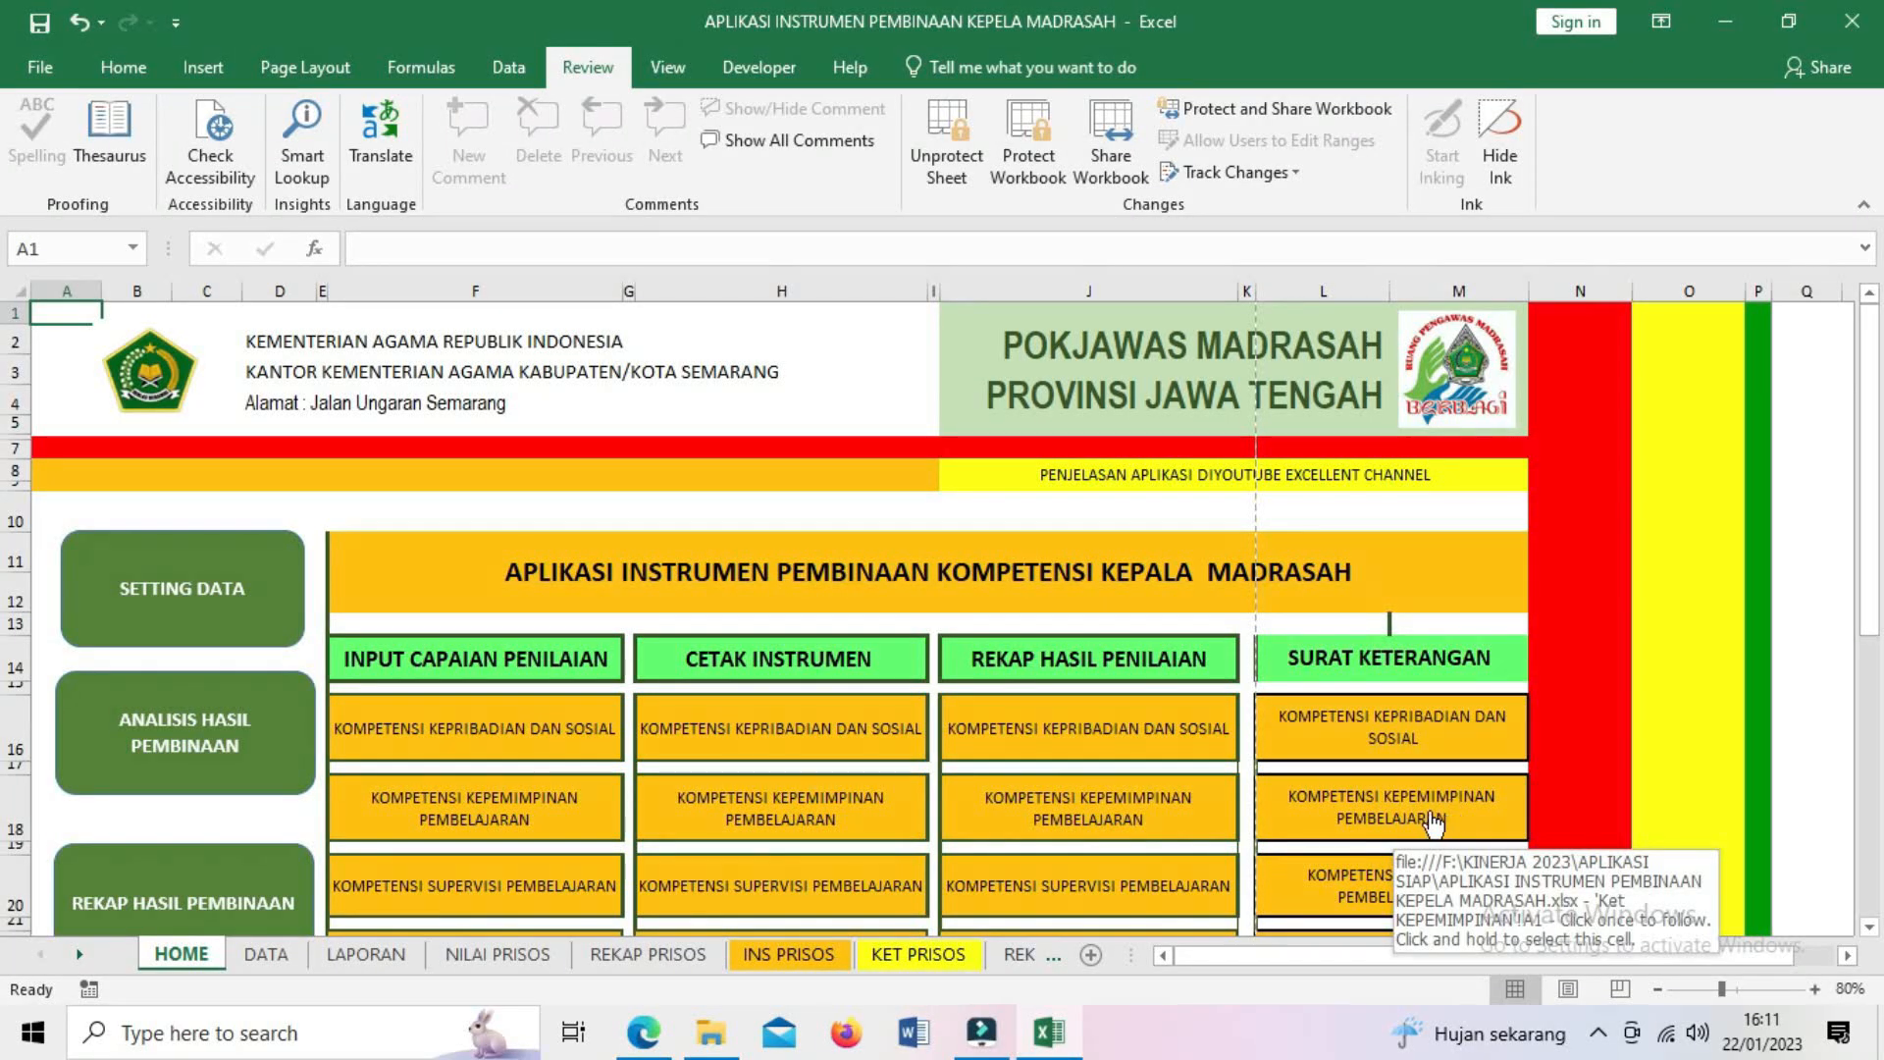
left_click(1433, 825)
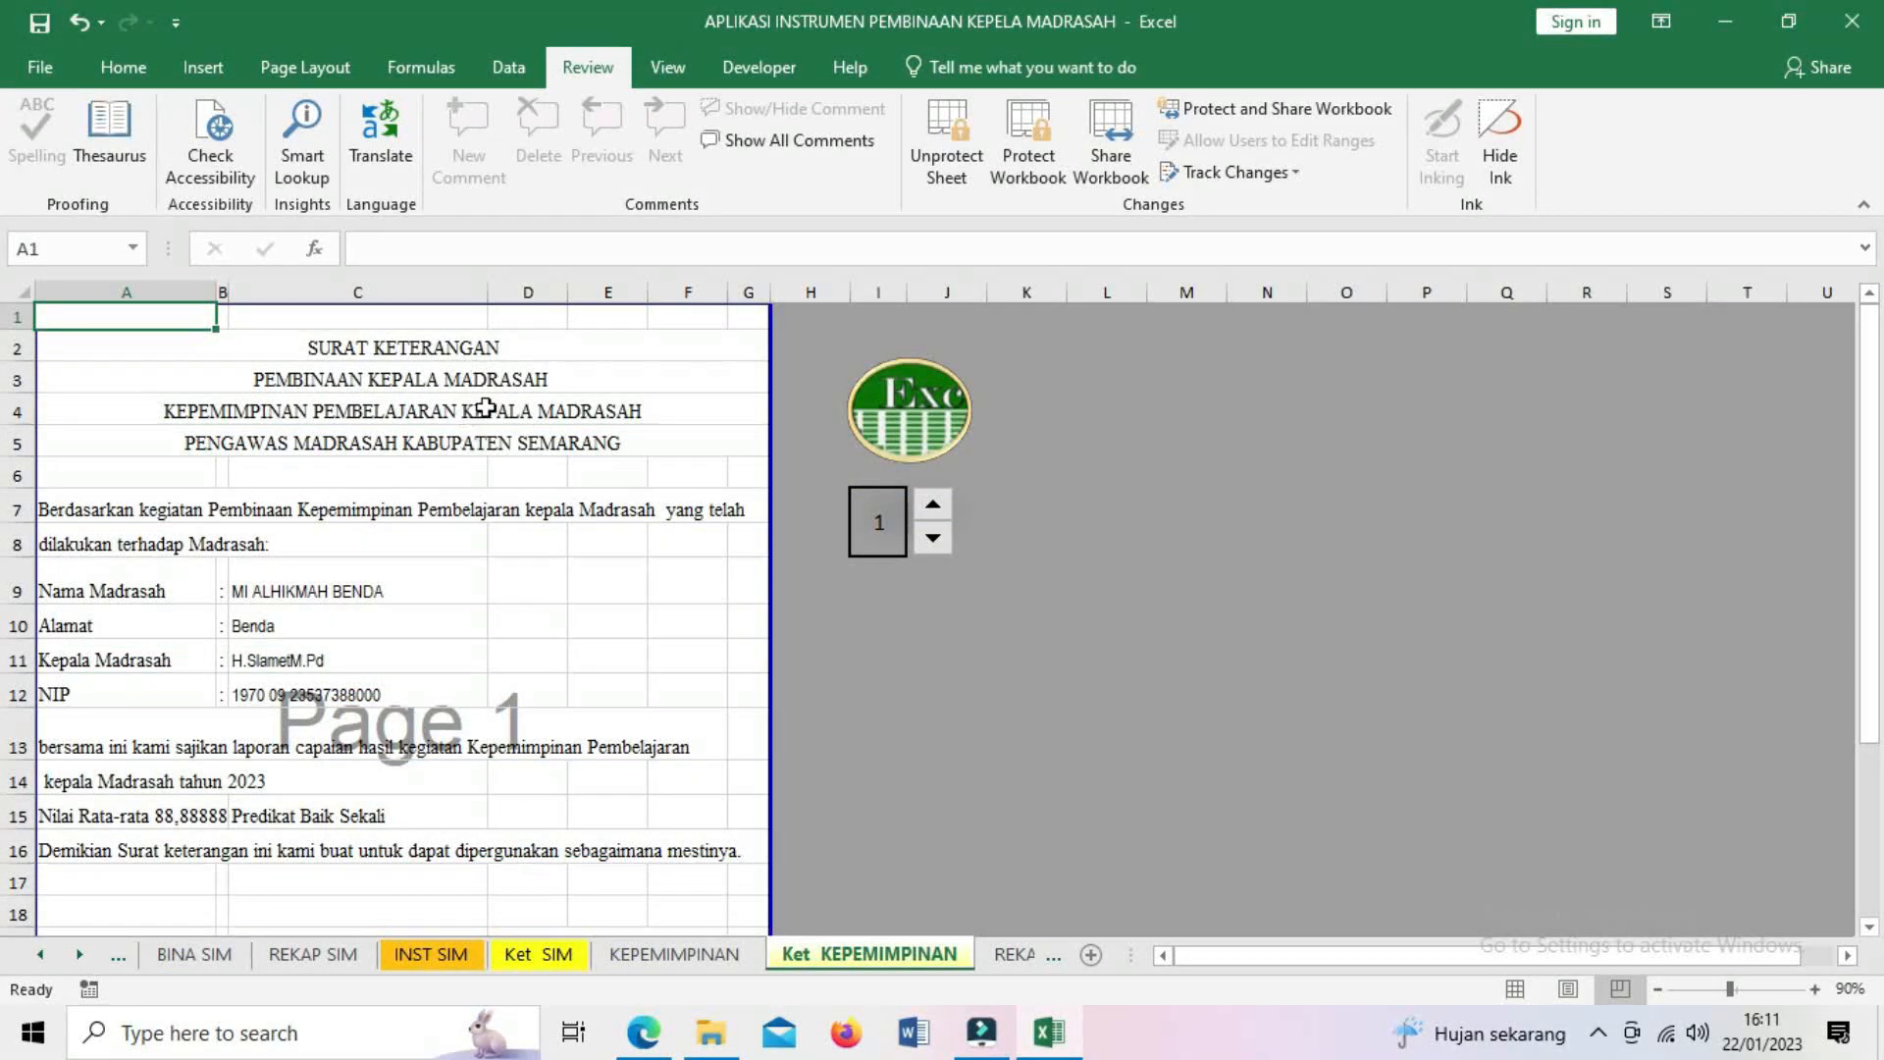
scroll(476, 432, "down", 2)
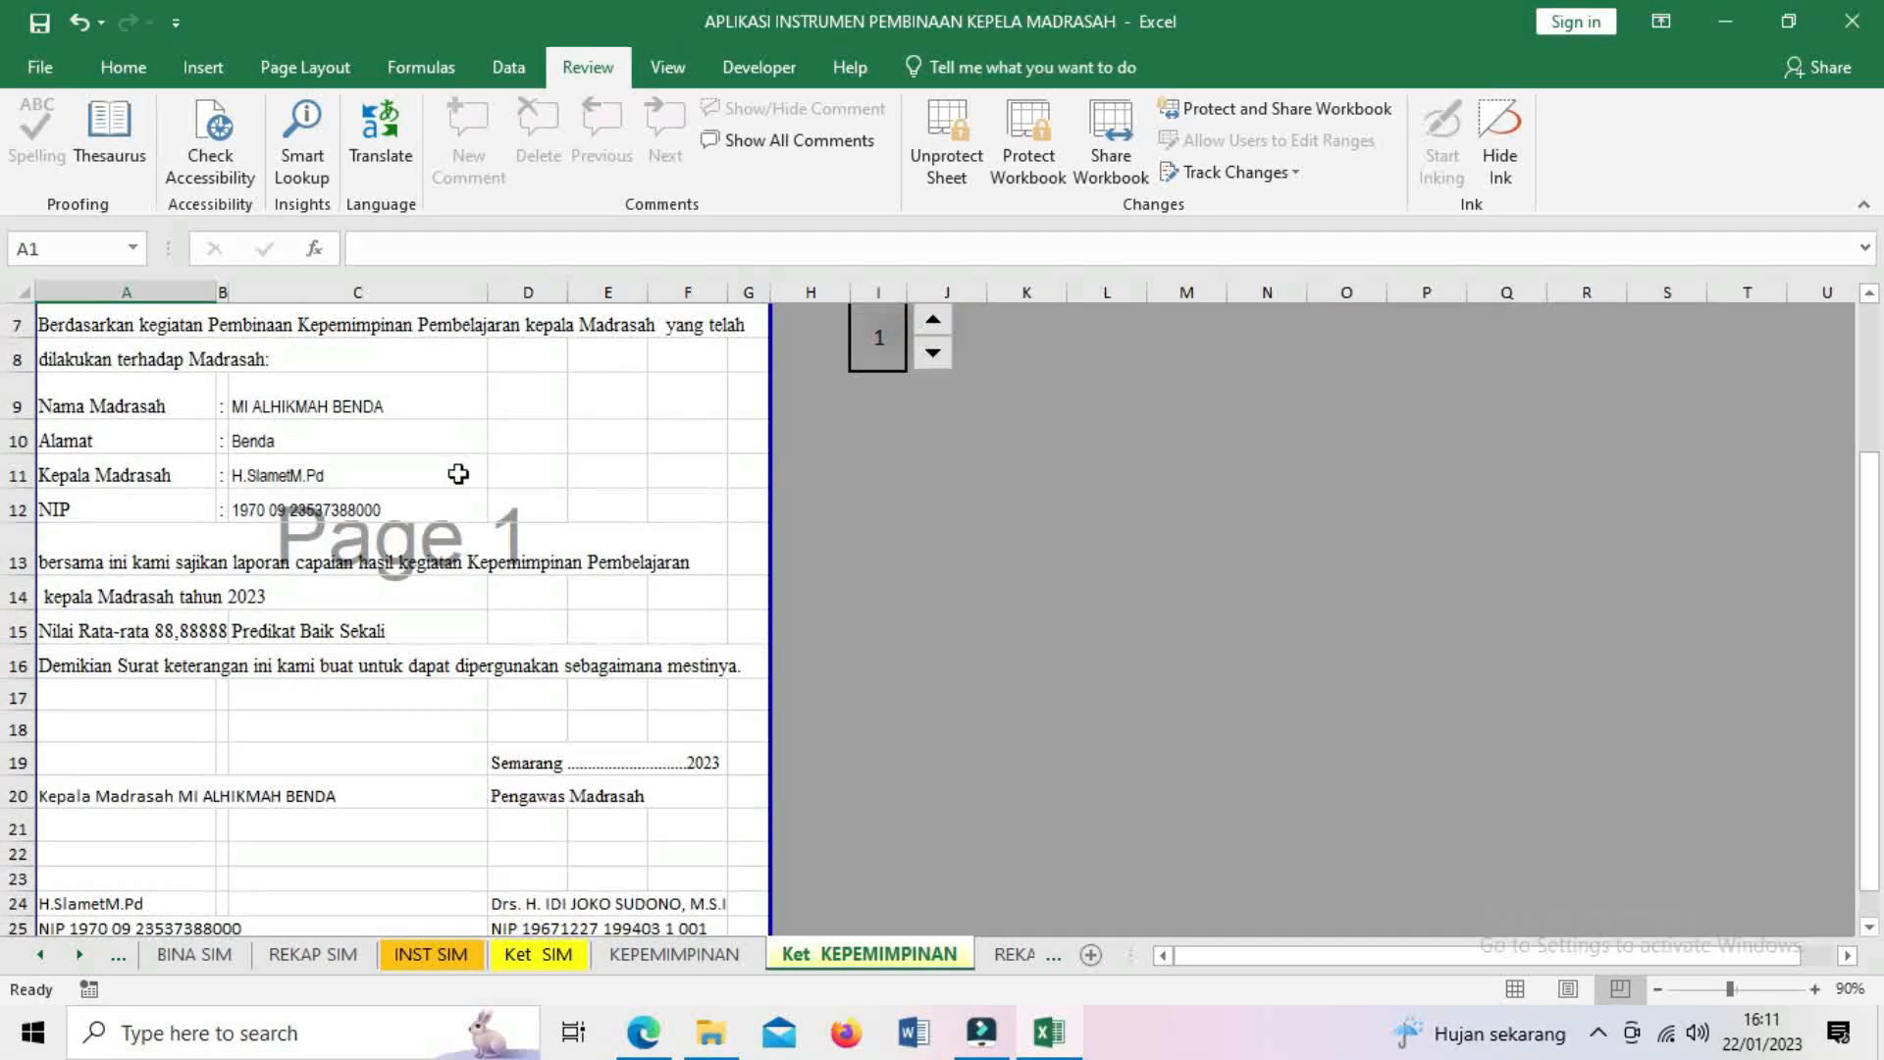
scroll(457, 474, "down", 2)
scroll(457, 478, "up", 2)
scroll(456, 478, "up", 2)
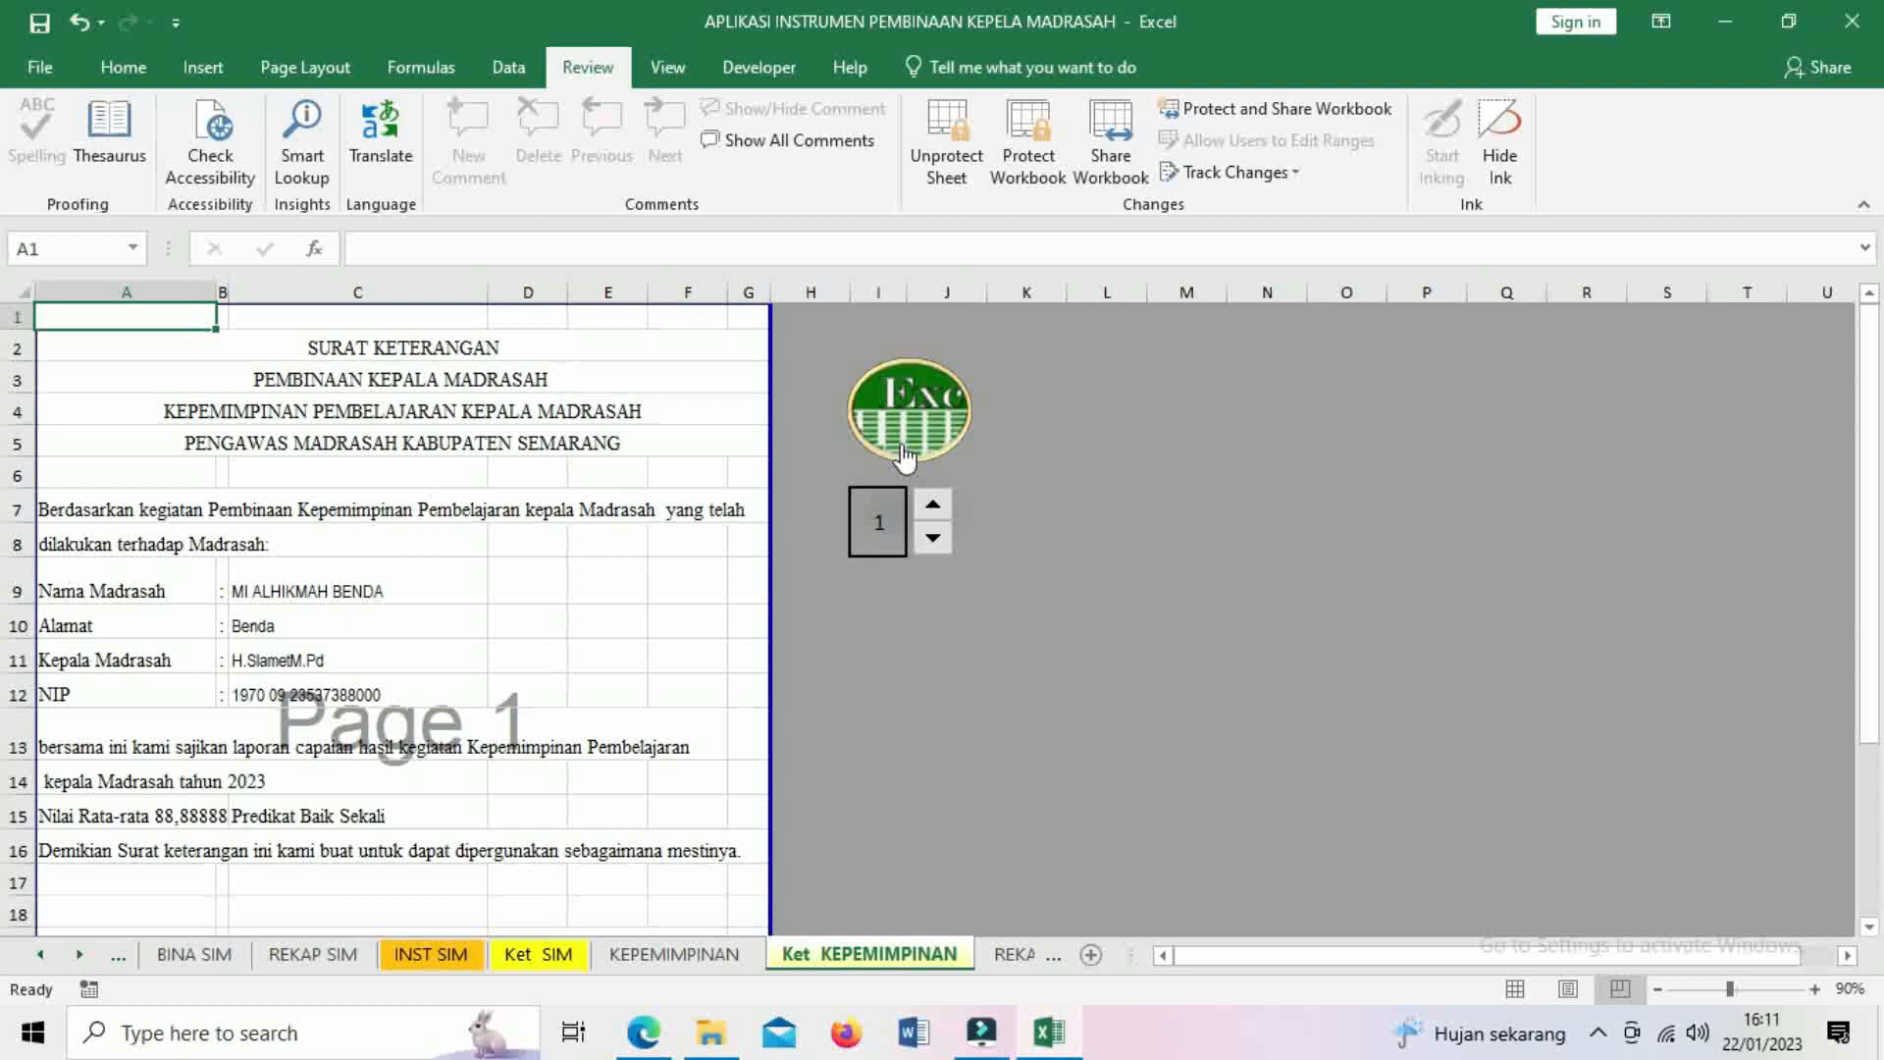
left_click(900, 453)
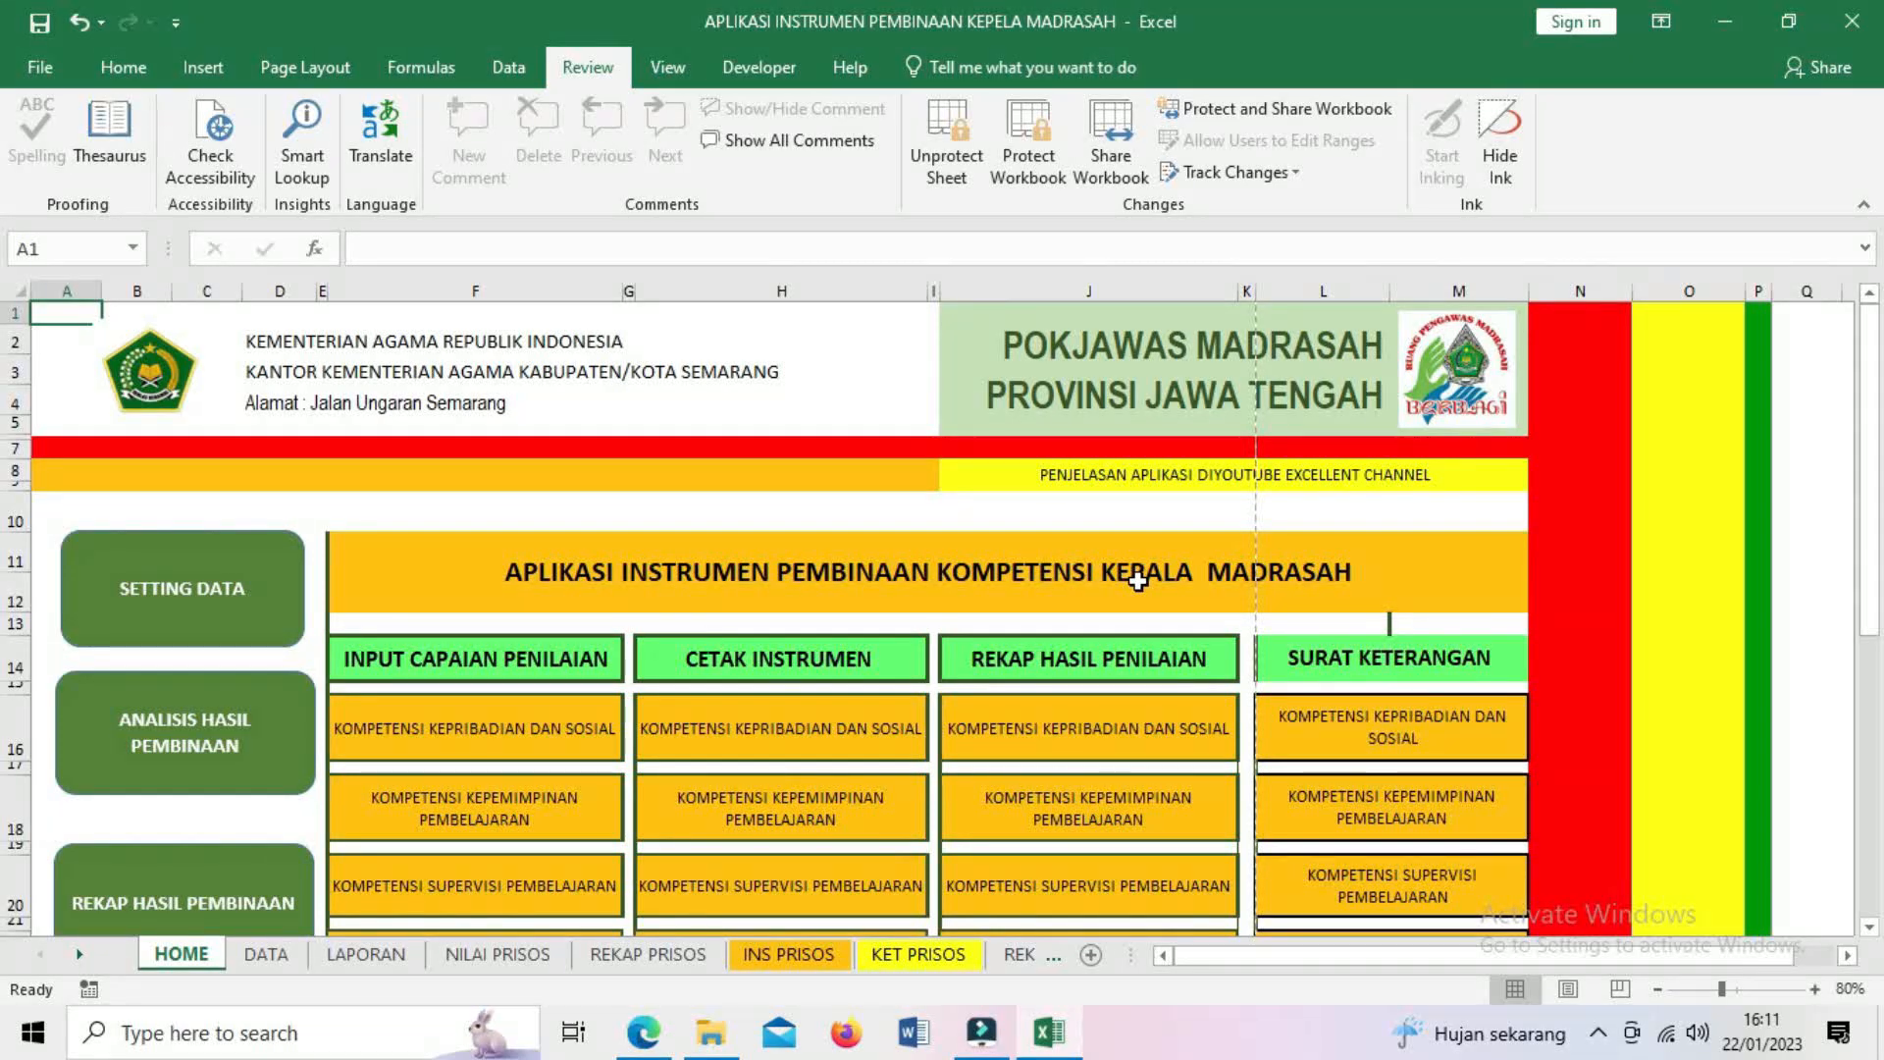
scroll(1139, 581, "down", 2)
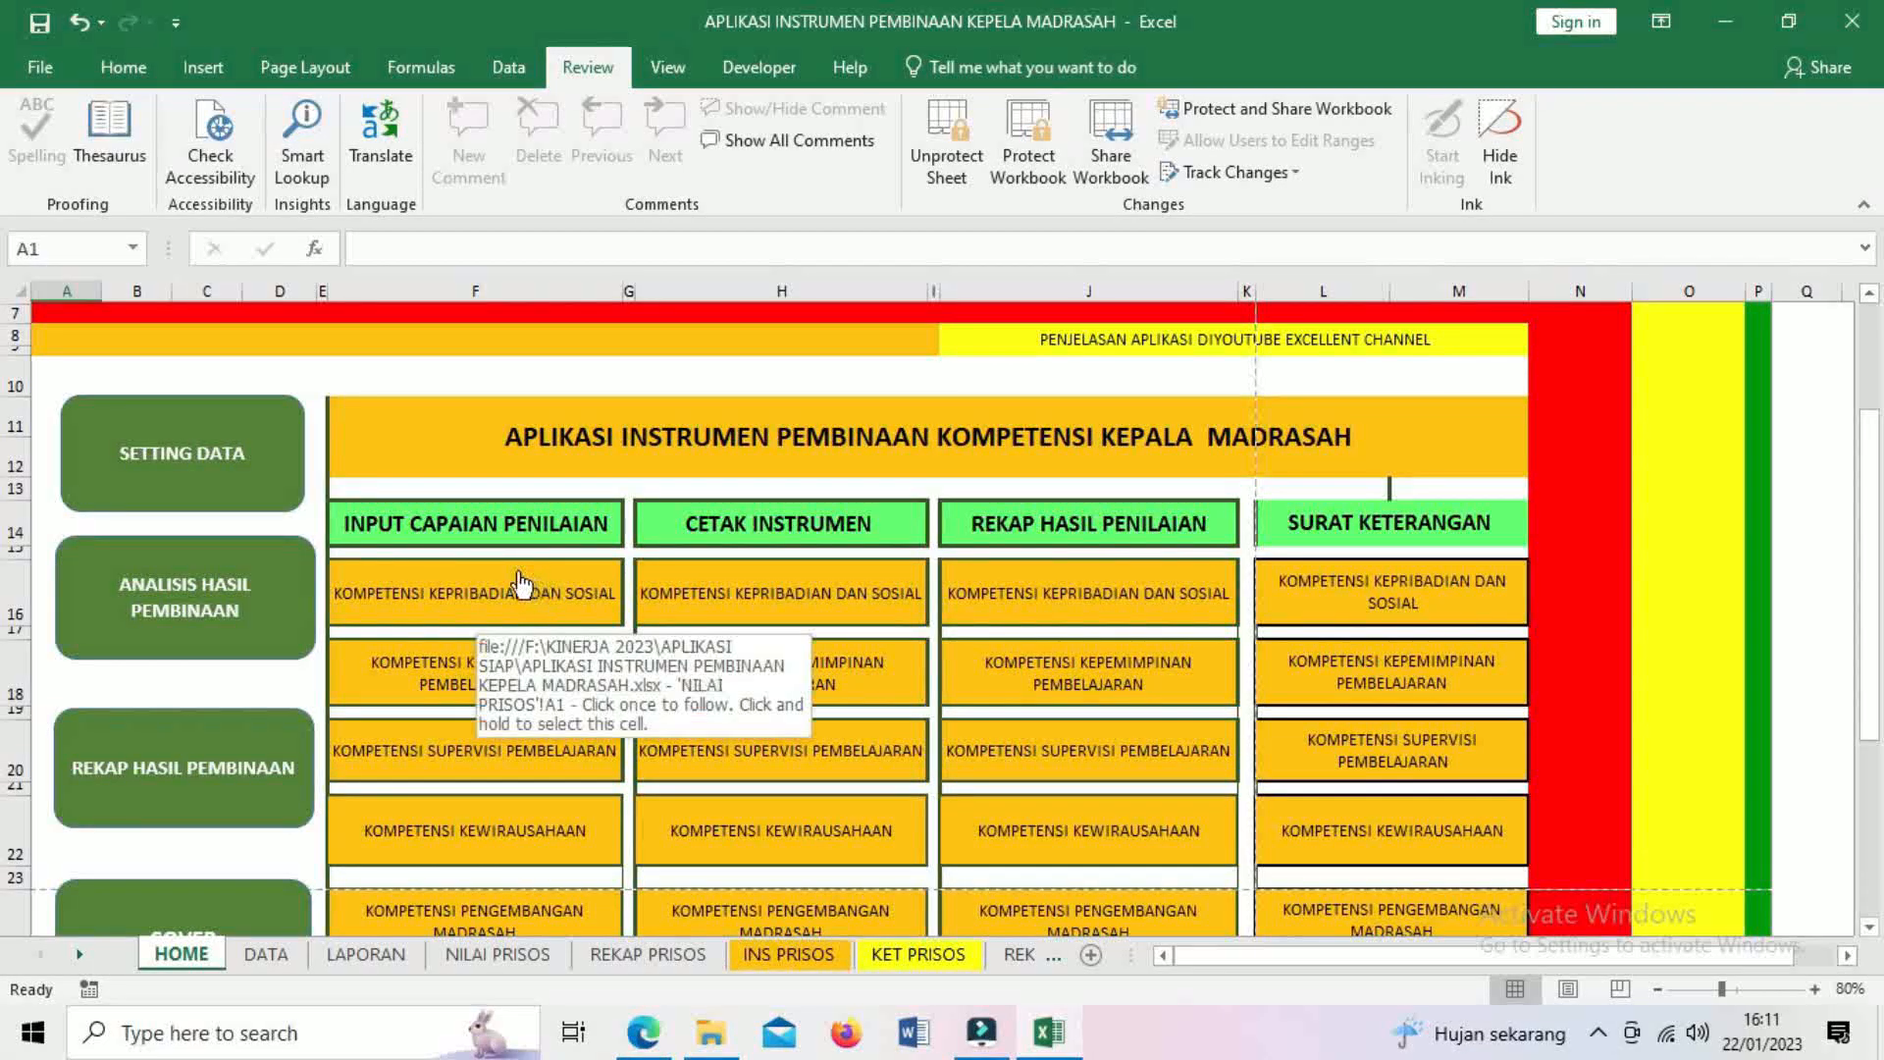
scroll(597, 625, "down", 1)
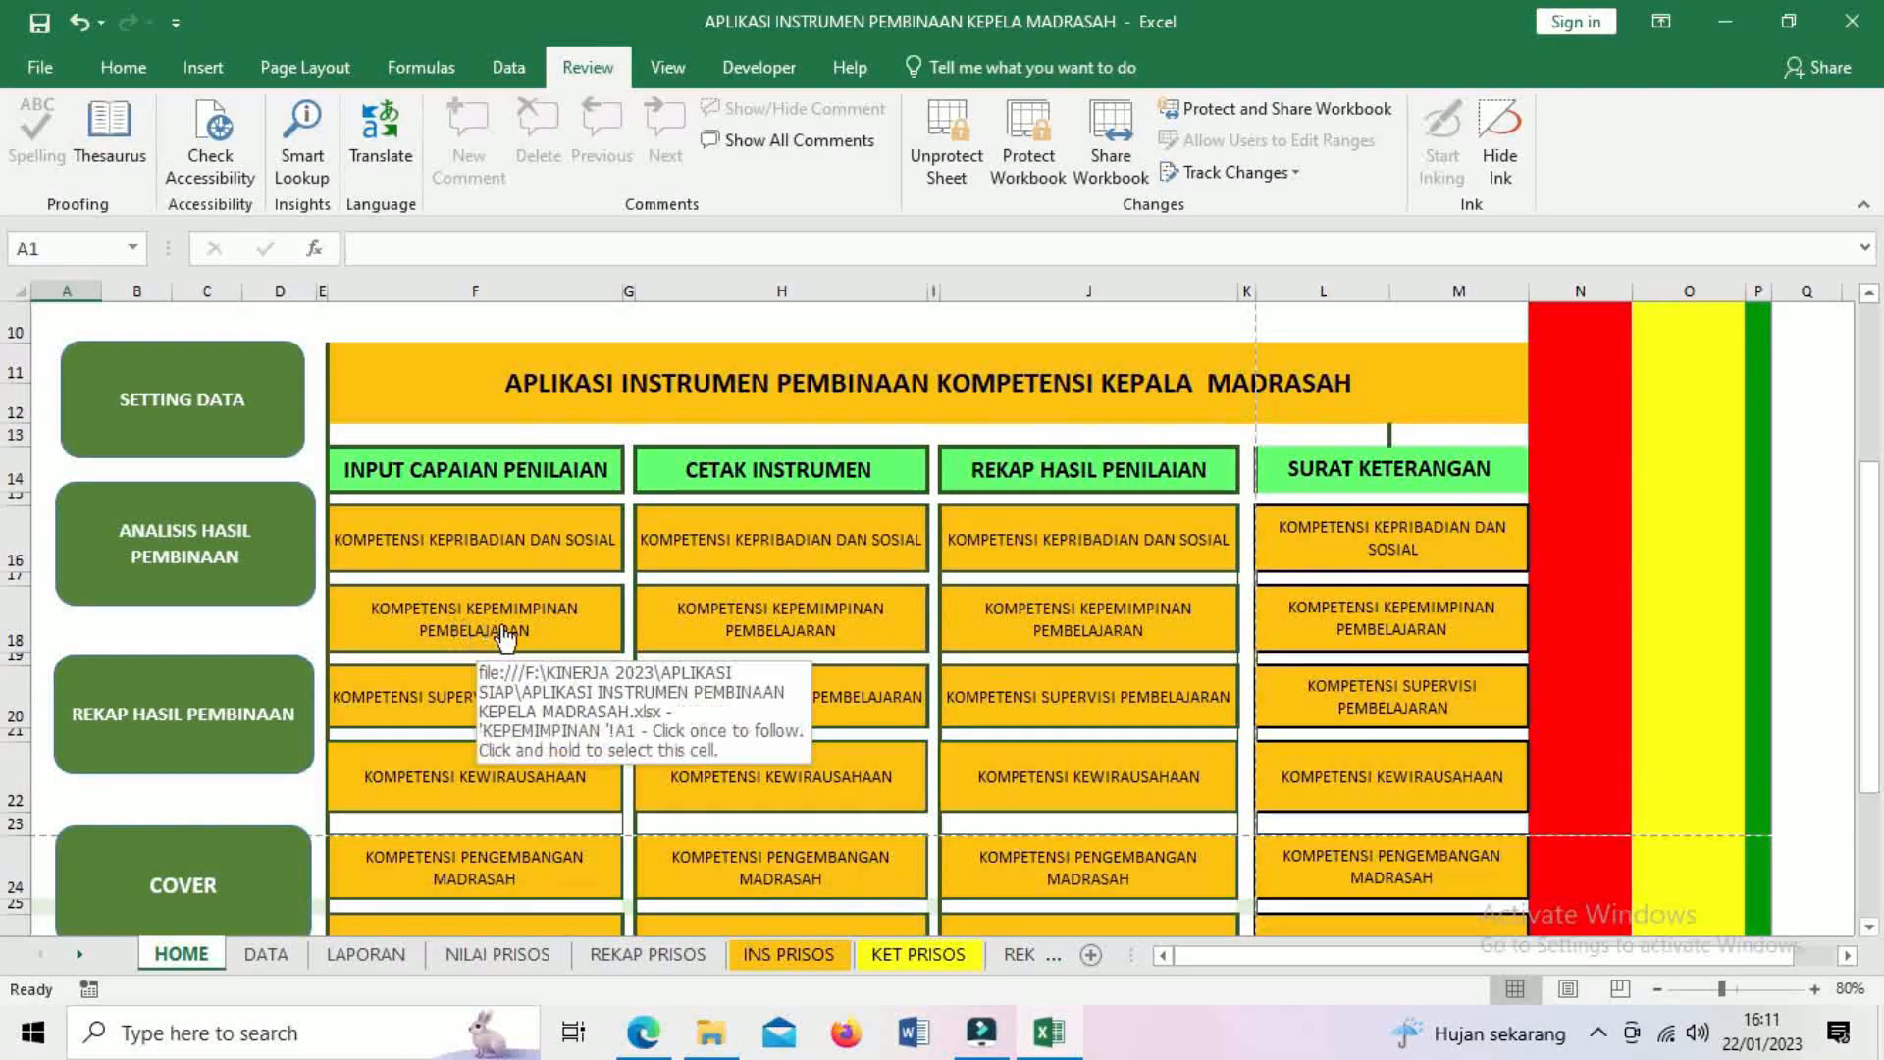
scroll(564, 630, "down", 1)
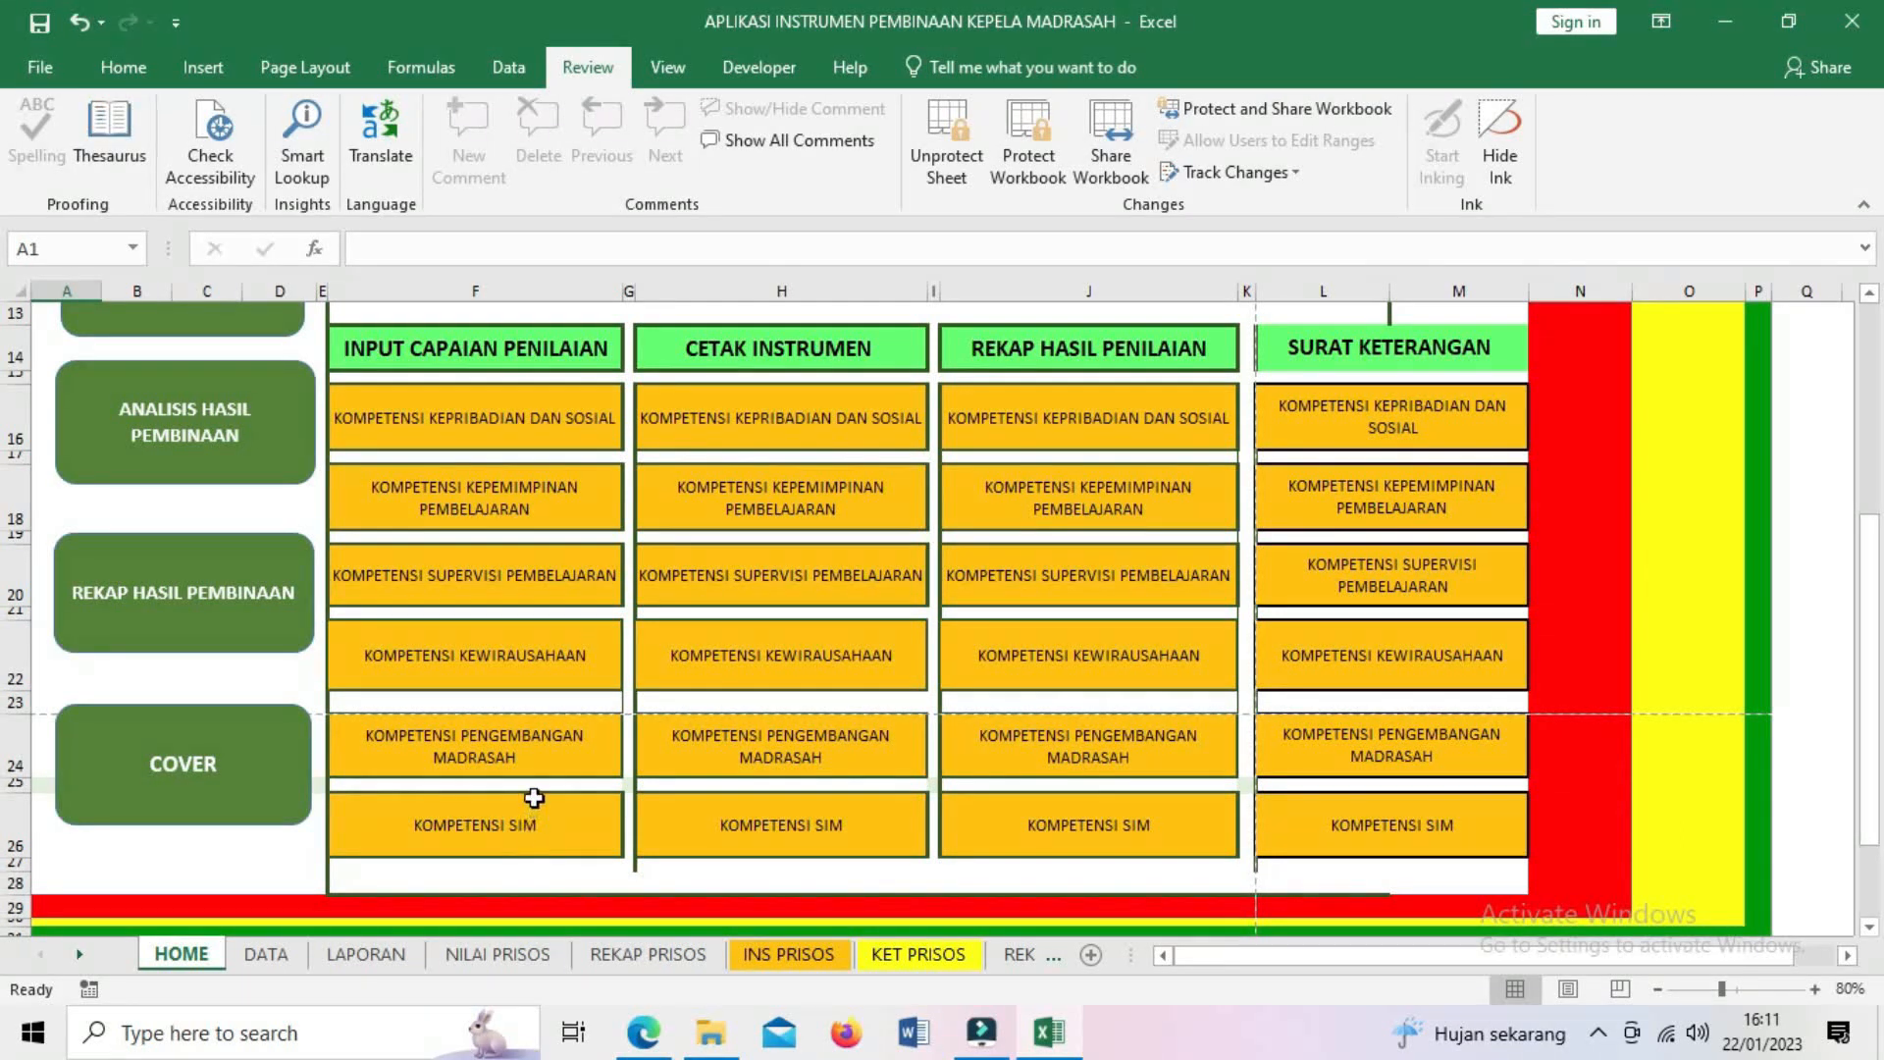
left_click(210, 607)
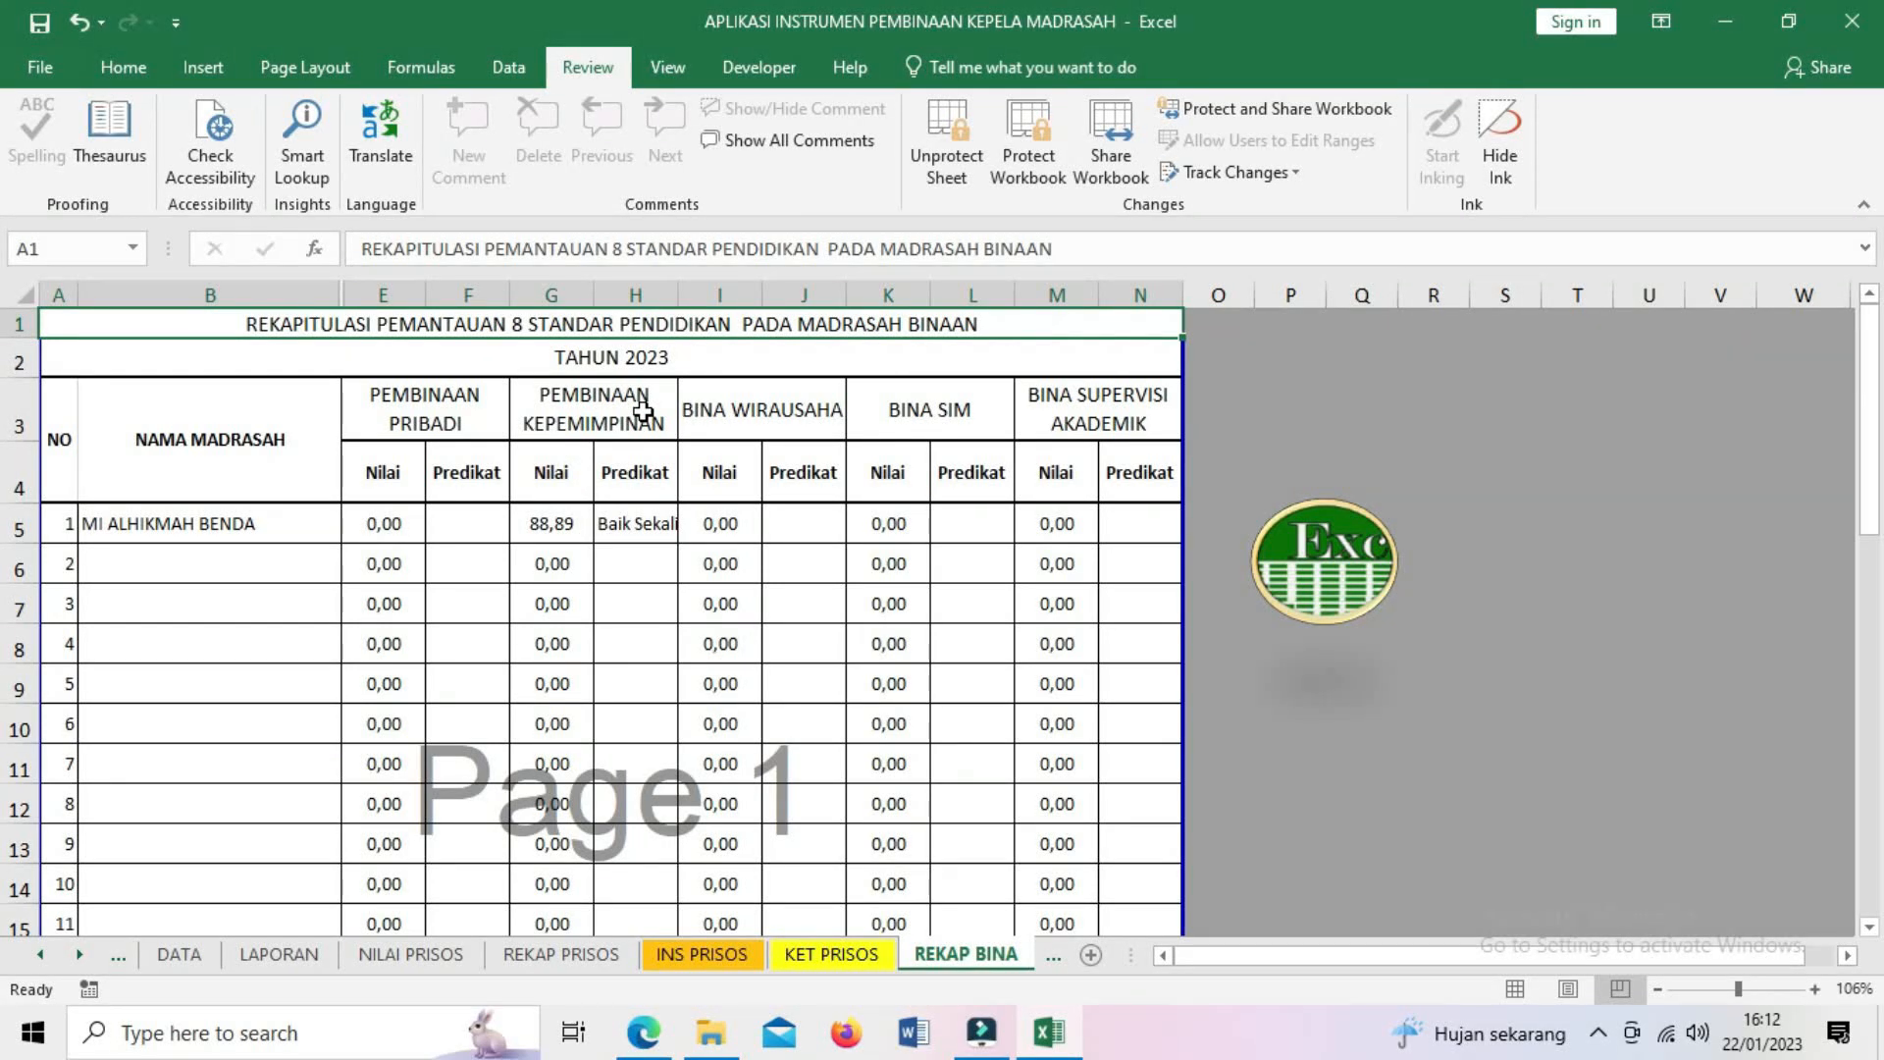
left_click(1325, 579)
scroll(720, 761, "down", 2)
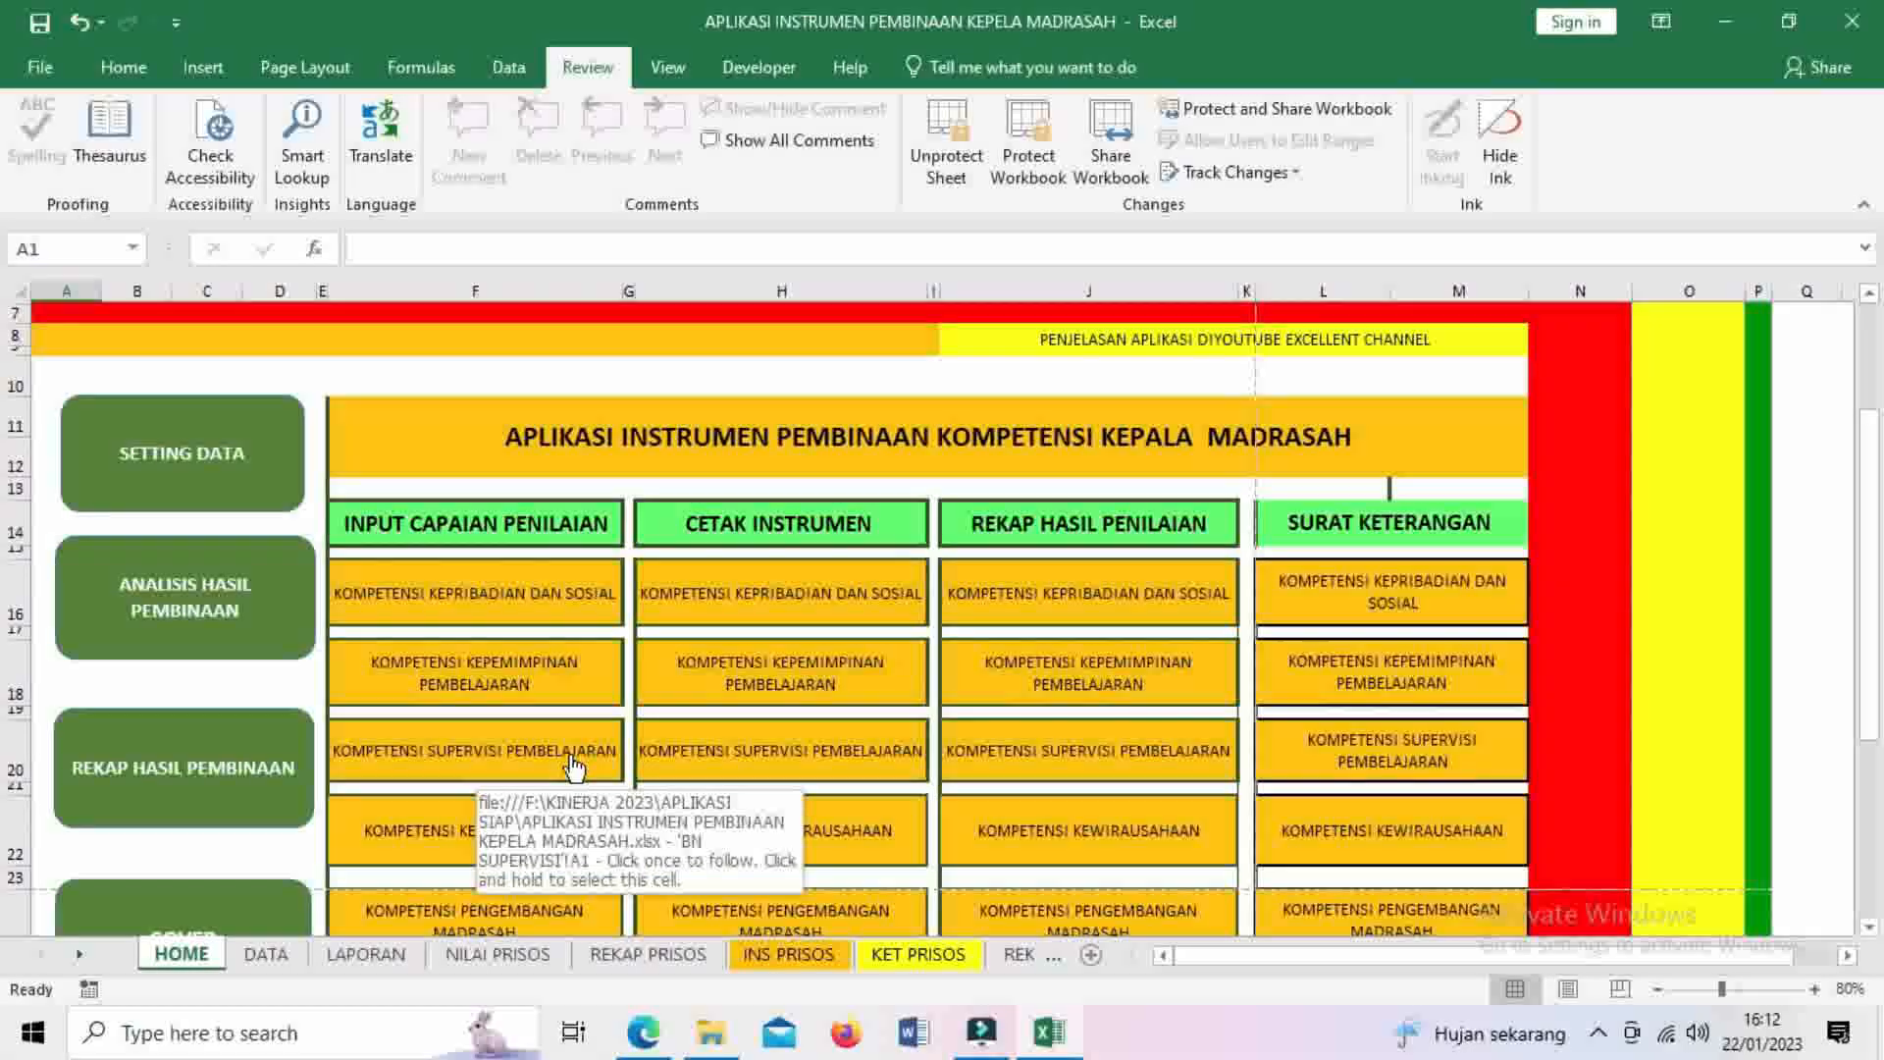
- Open the LAPORAN sheet through the ANALISIS HASIL PEMBINAAN link on HOME
left_click(220, 623)
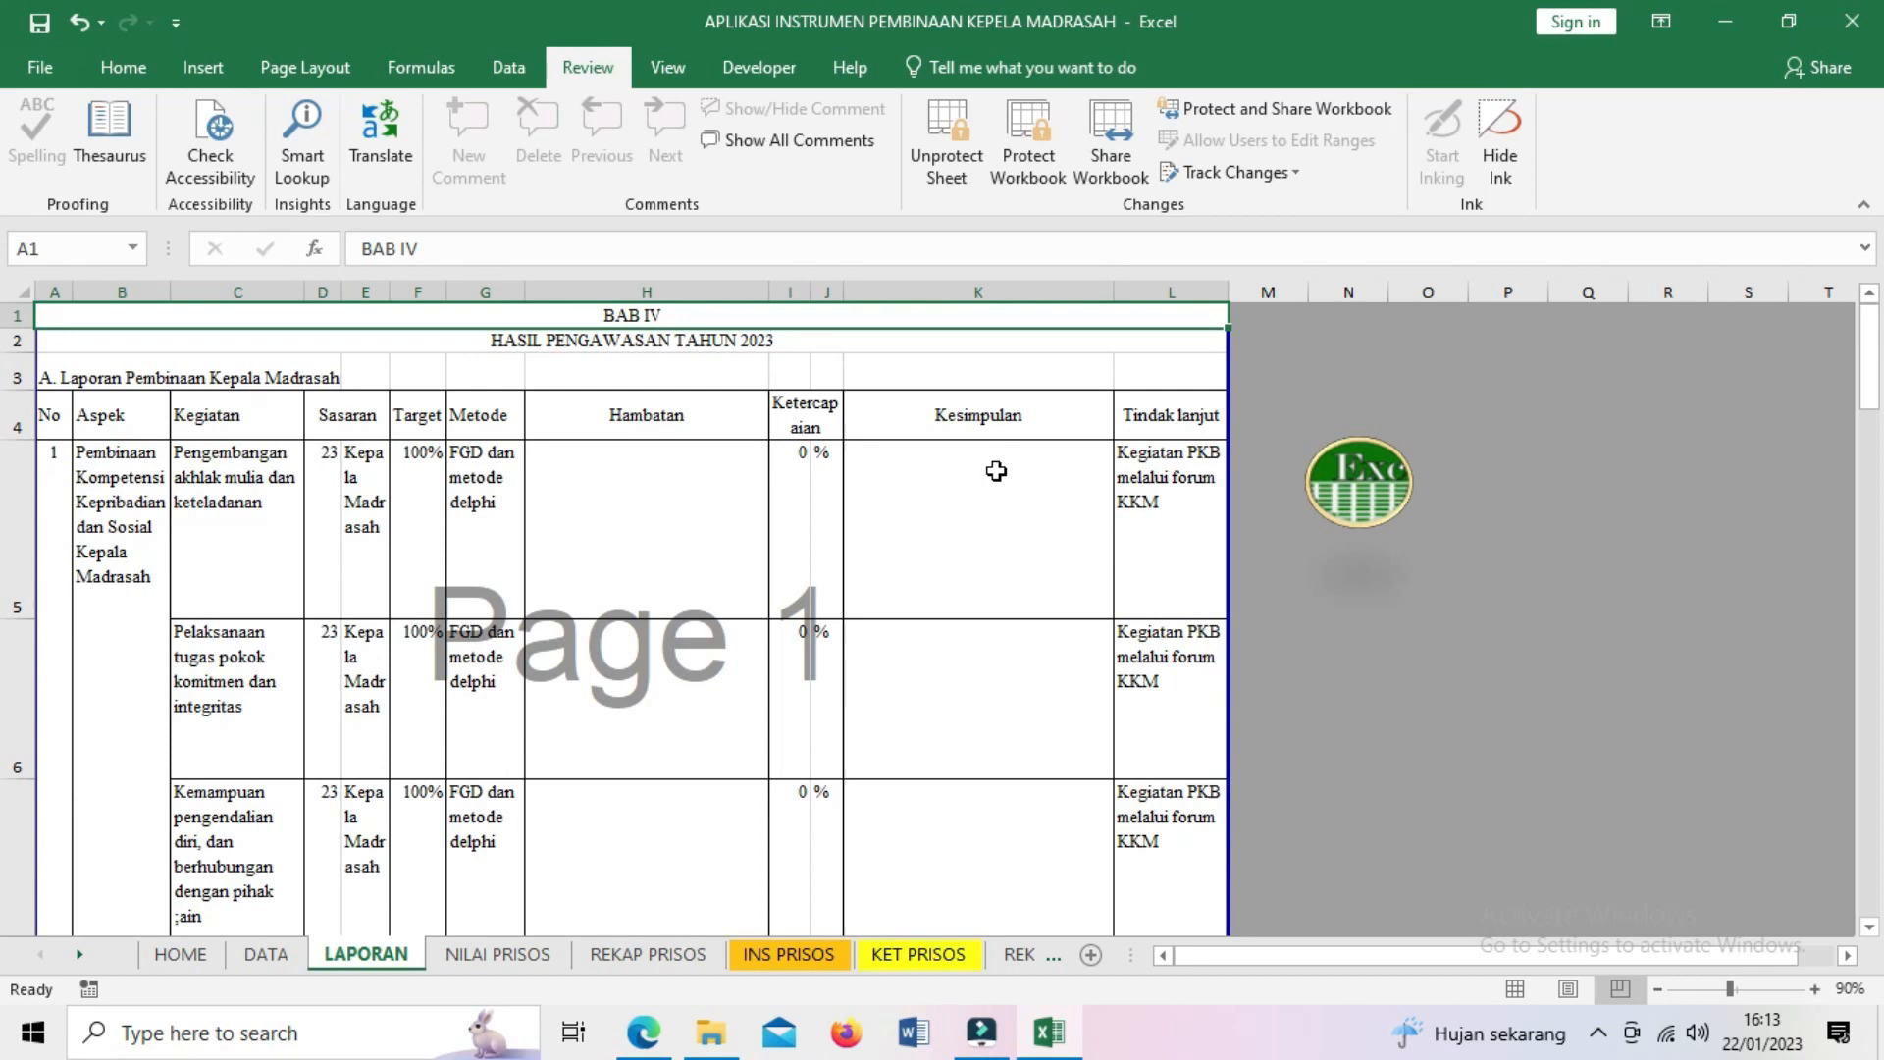
scroll(996, 471, "down", 3)
scroll(996, 472, "down", 3)
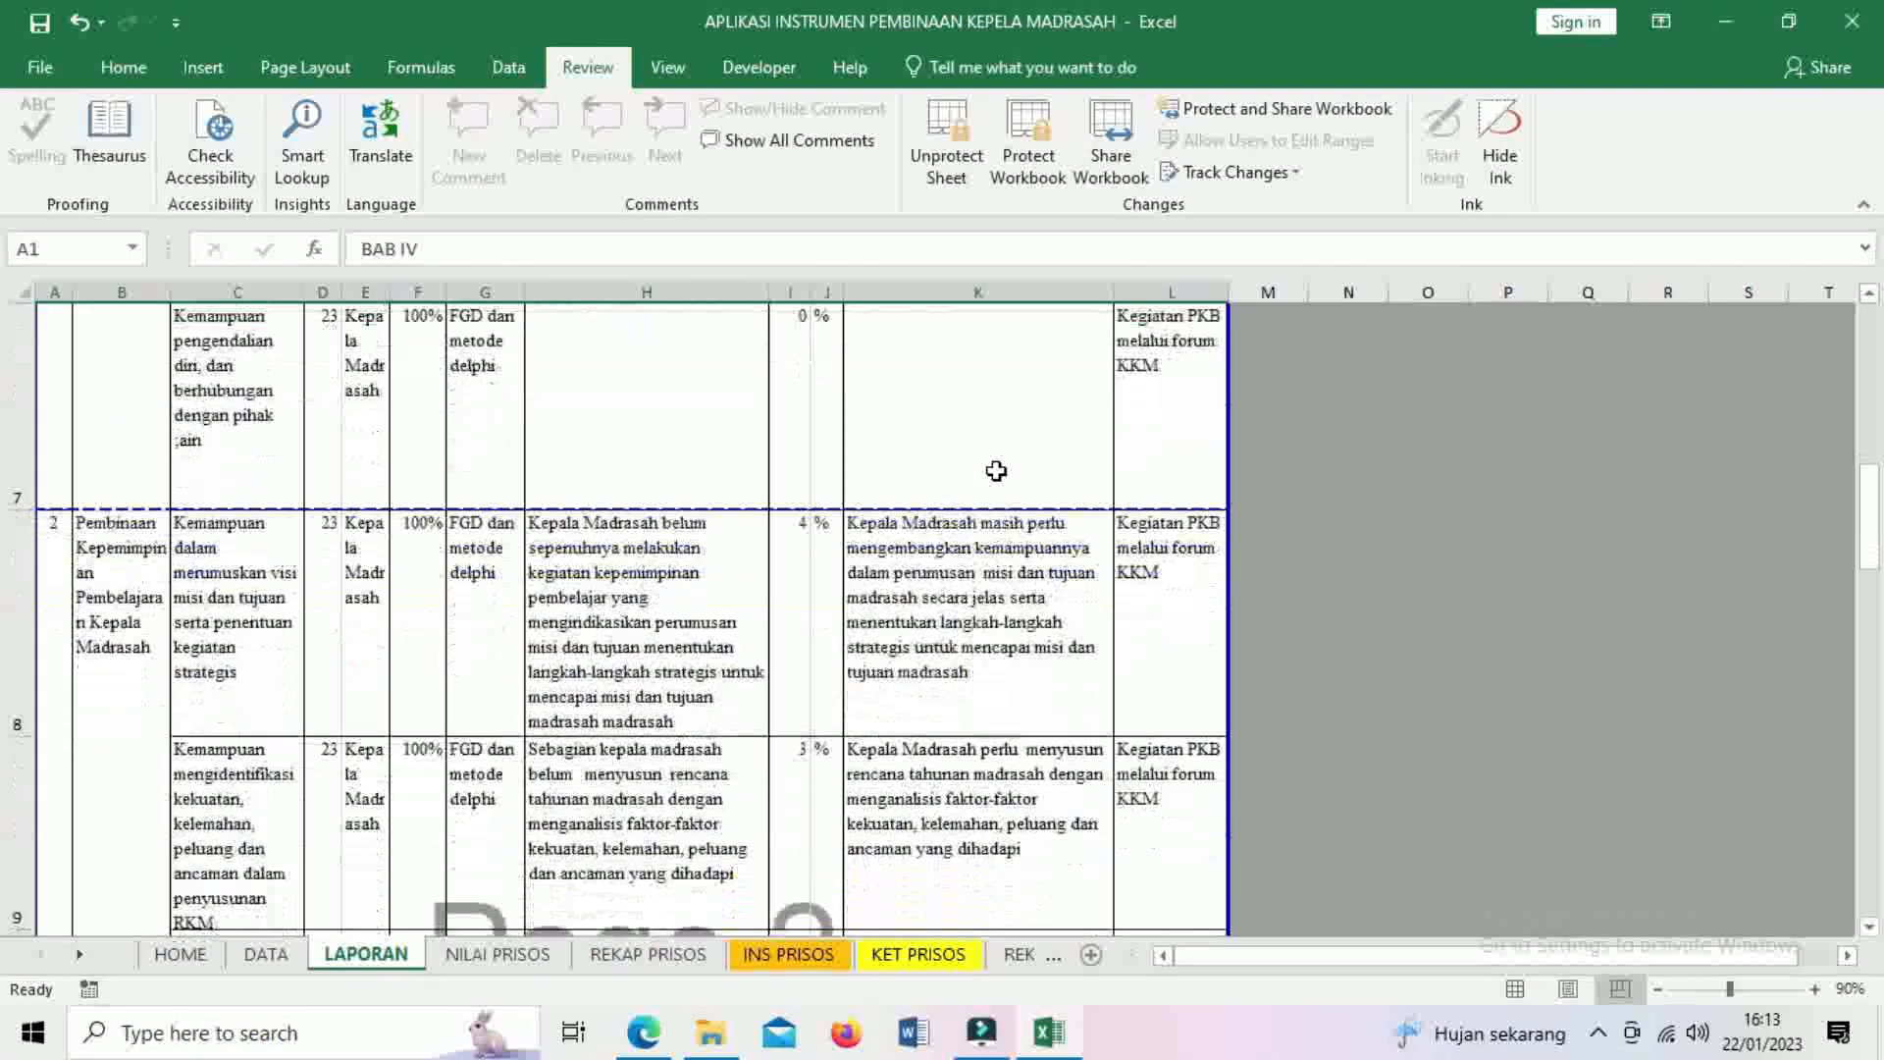
scroll(610, 370, "up", 2)
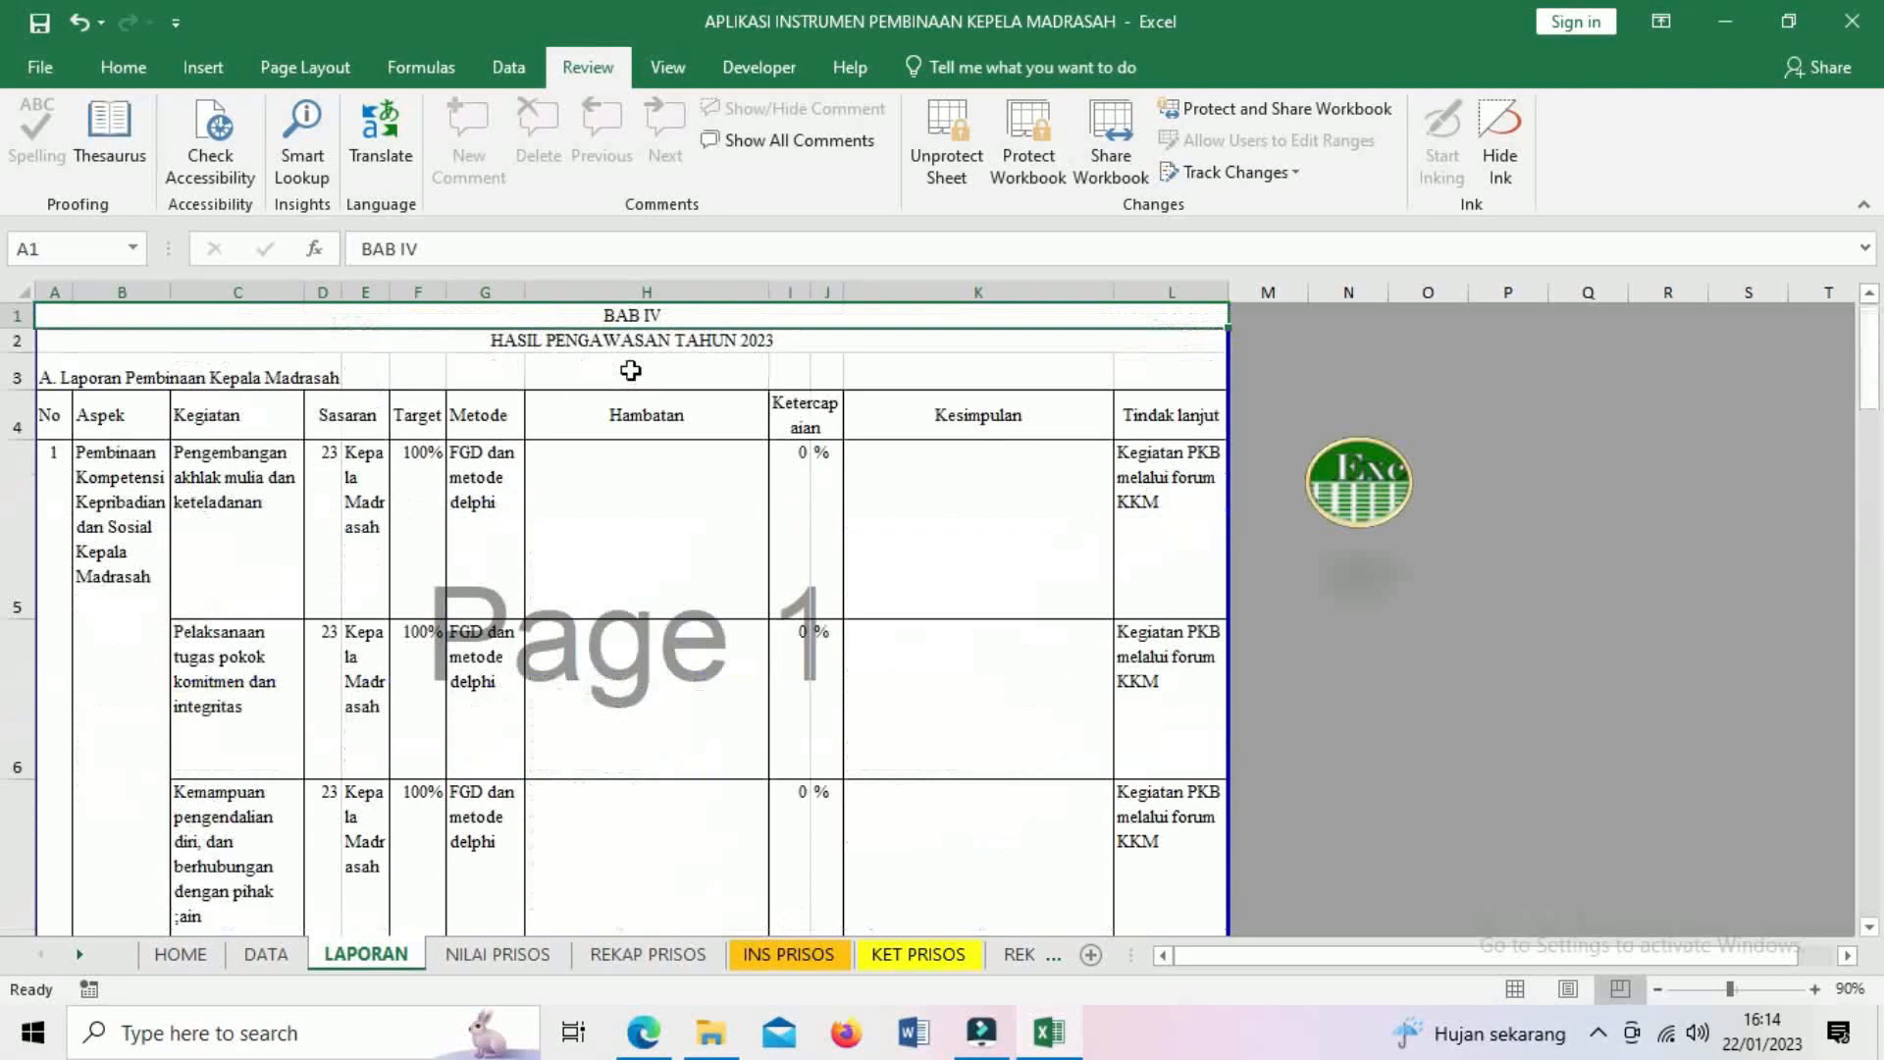
scroll(475, 543, "down", 2)
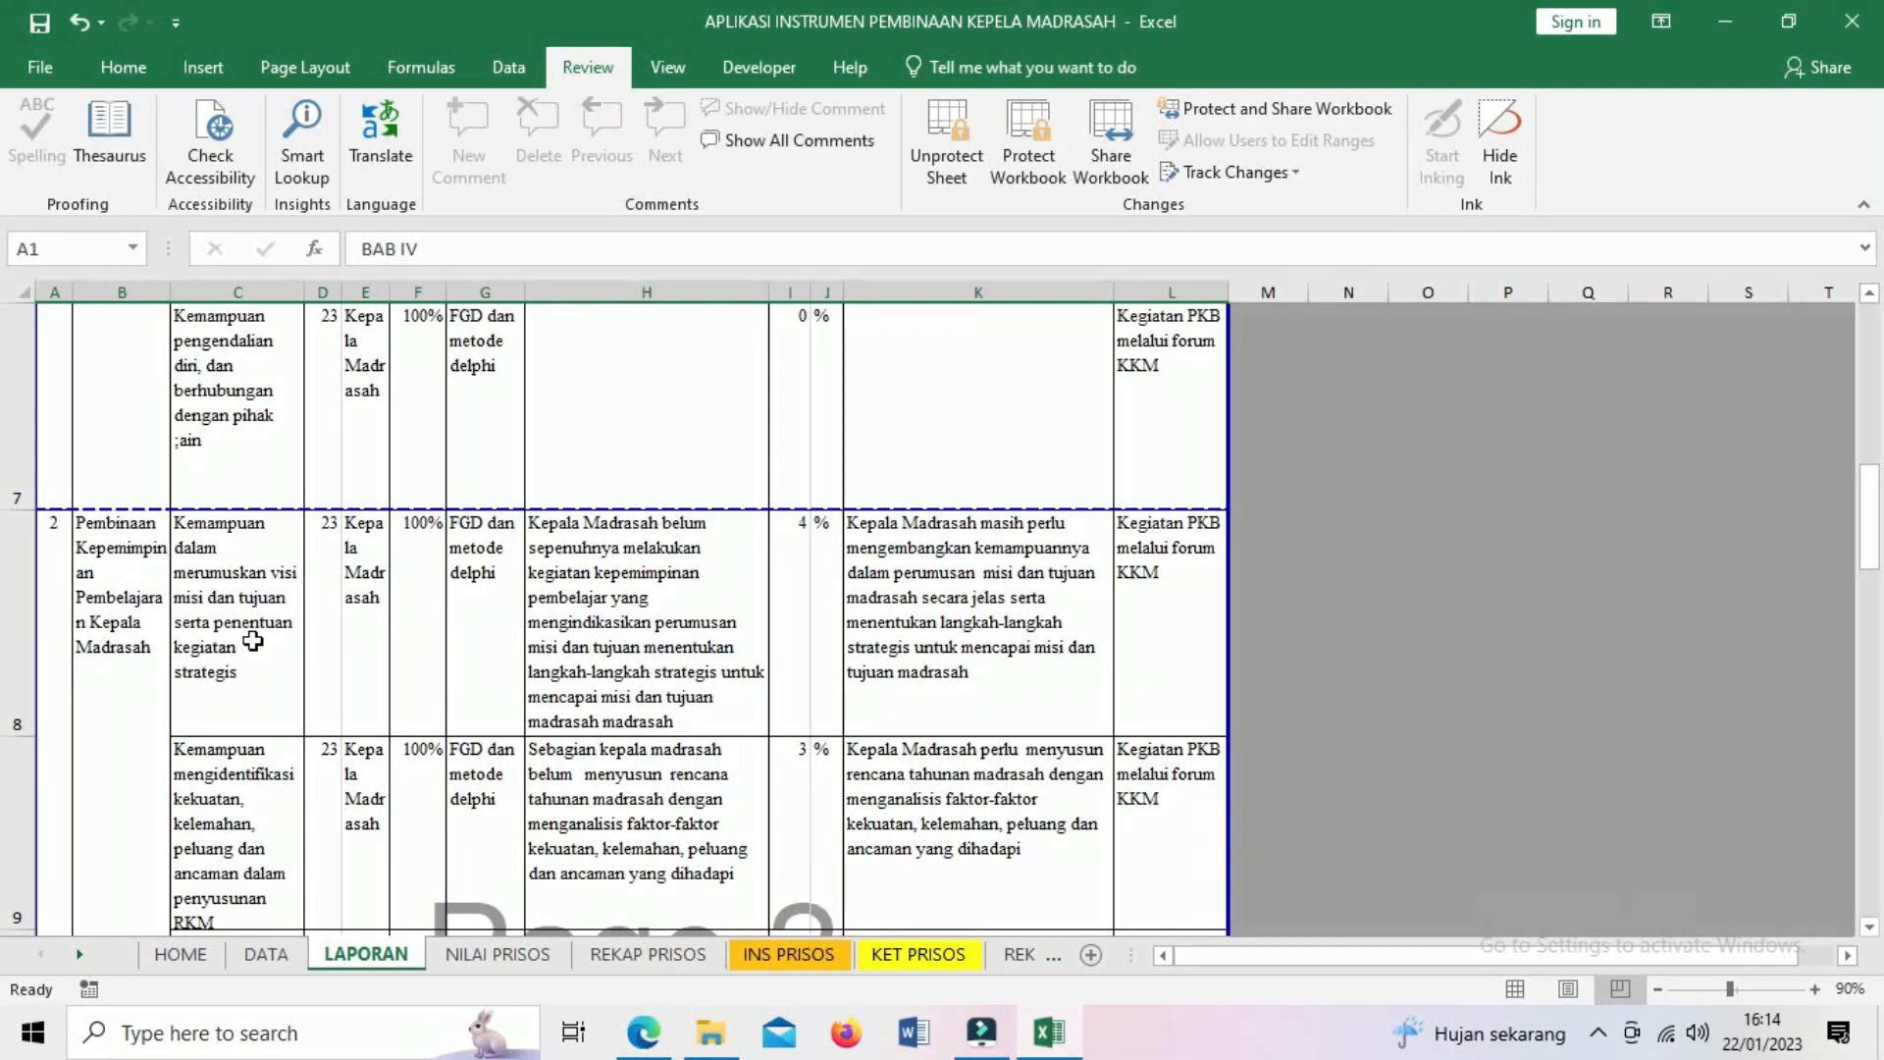
left_click(252, 641)
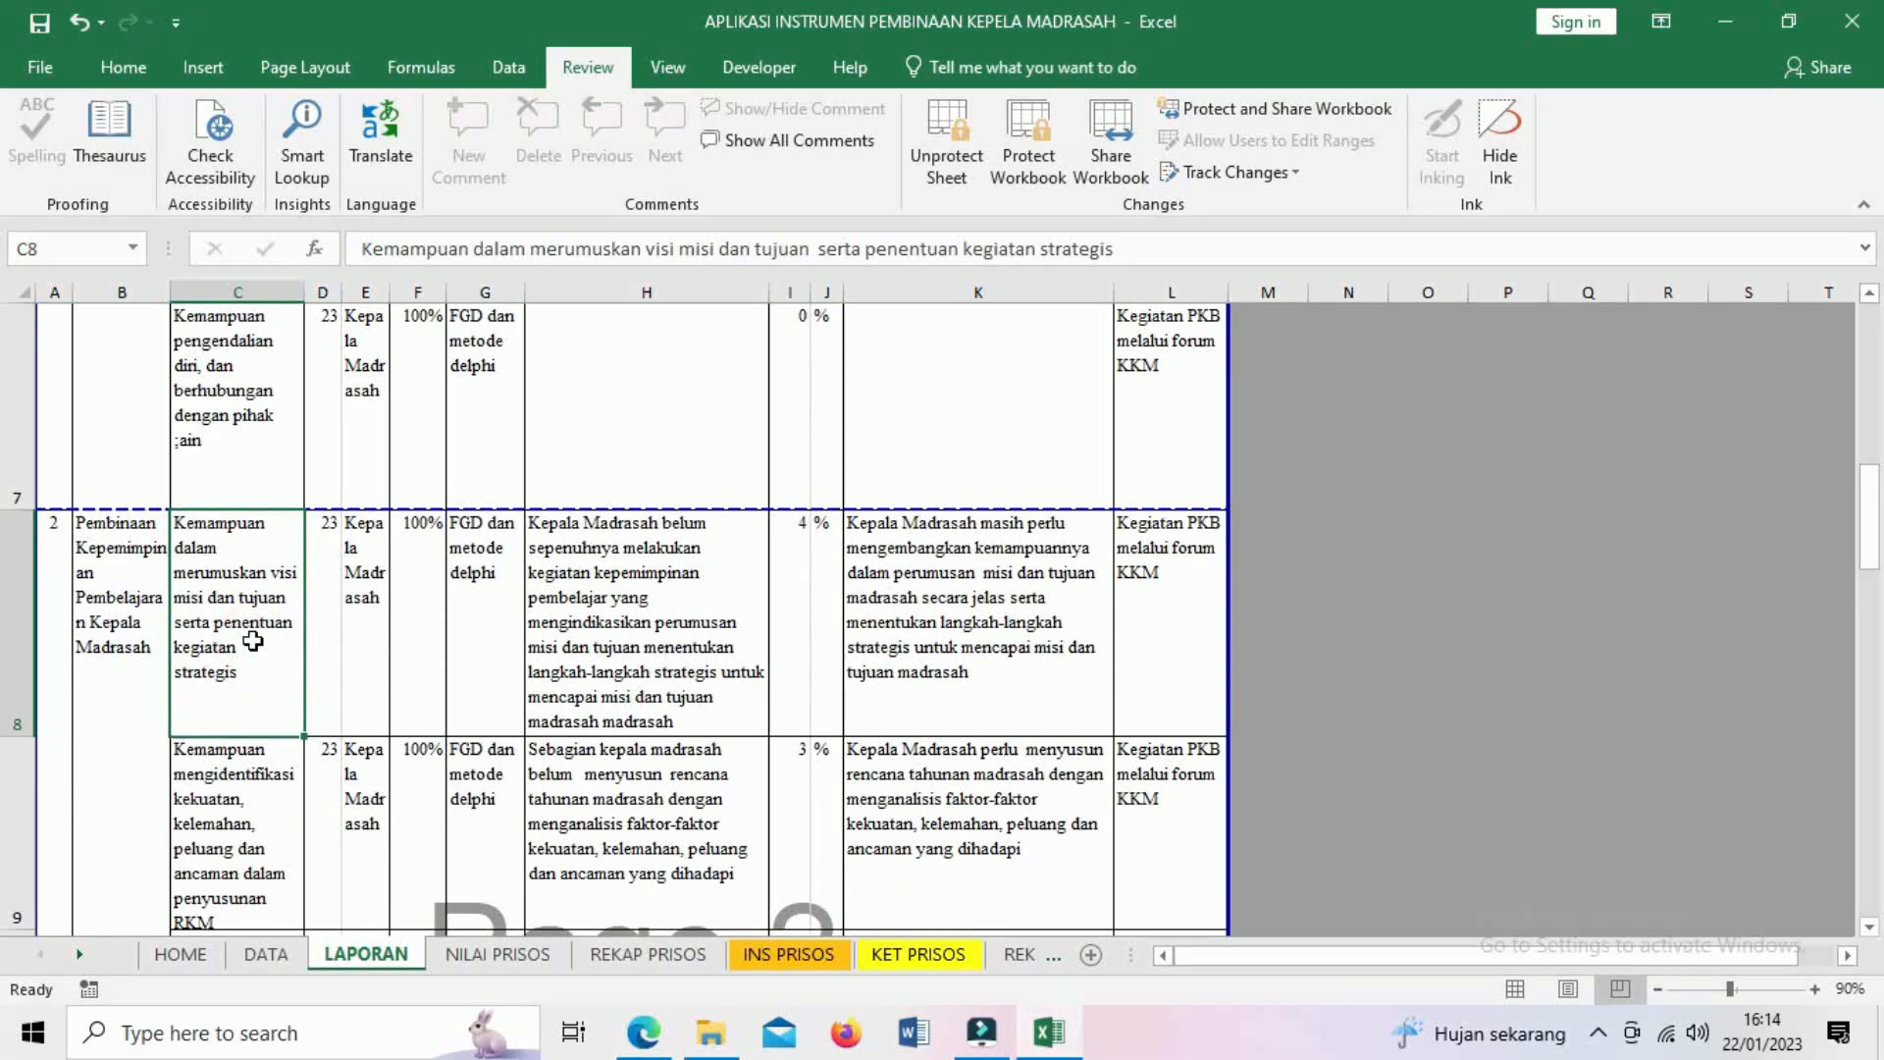
scroll(252, 641, "down", 3)
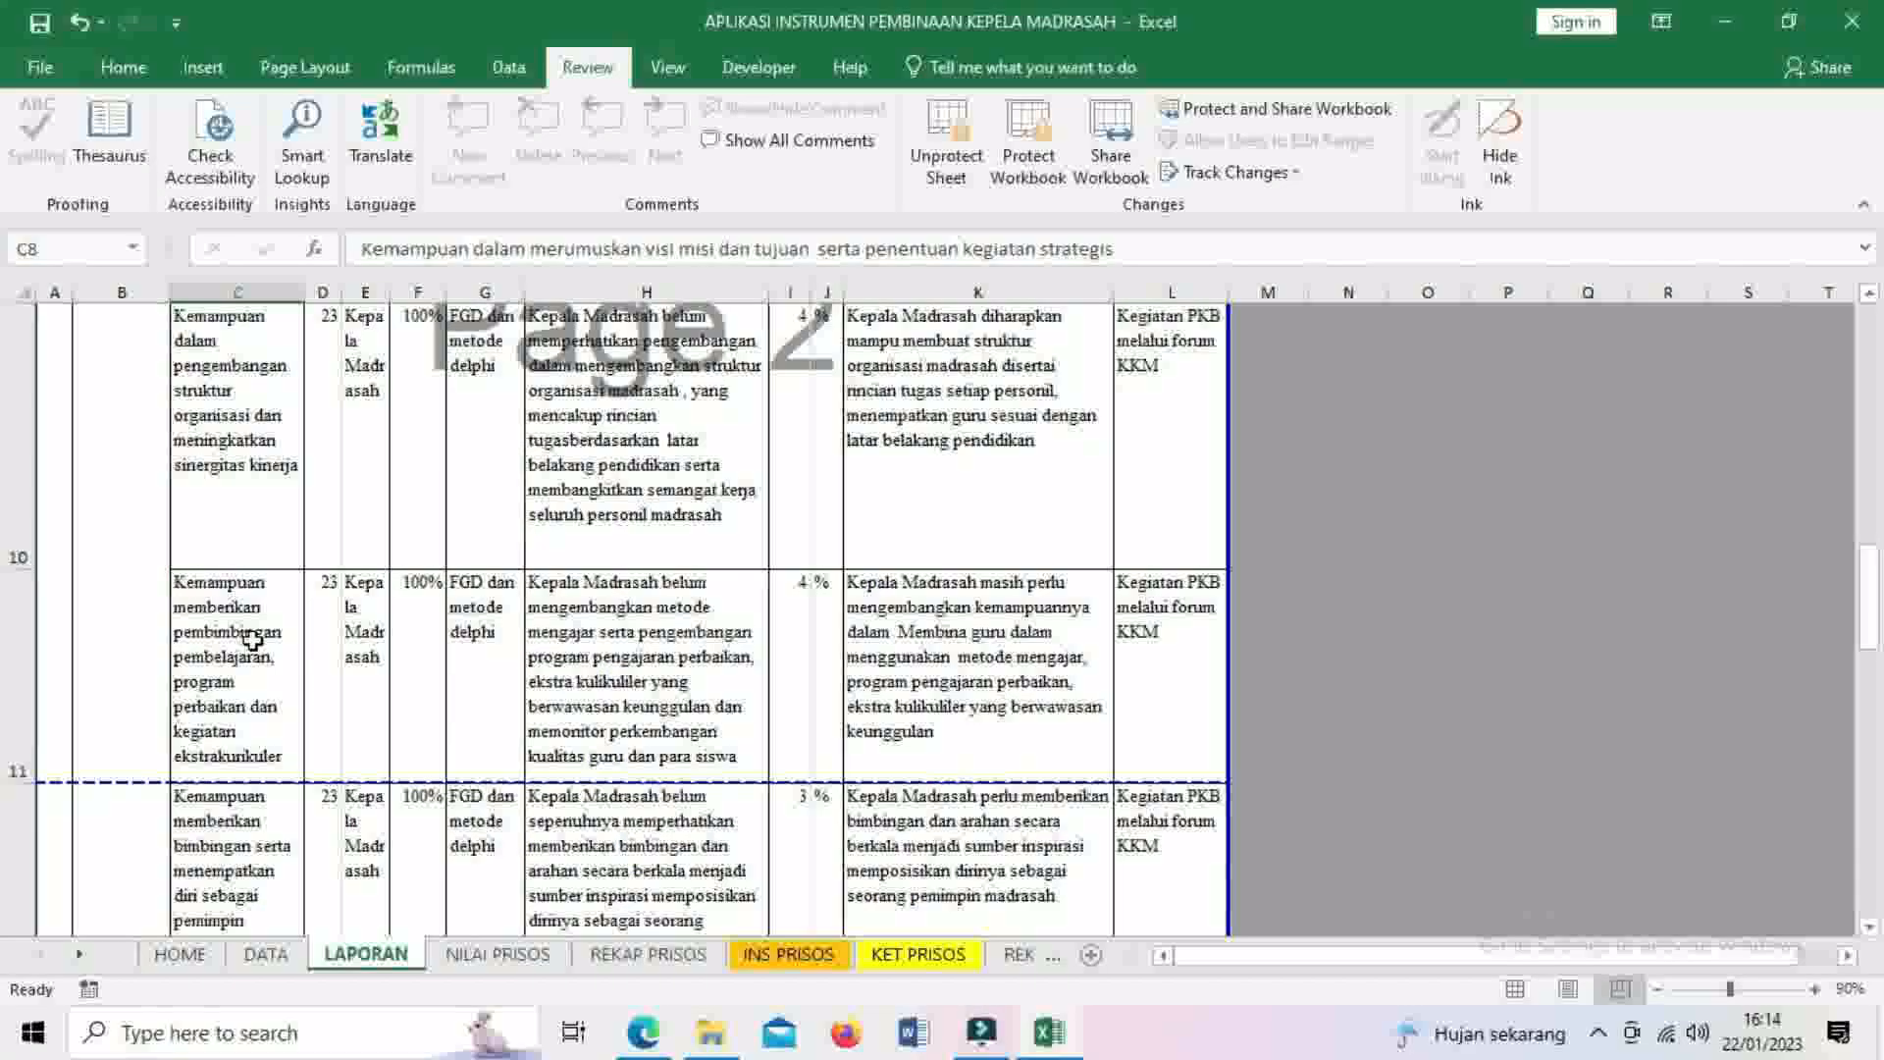
scroll(252, 641, "up", 3)
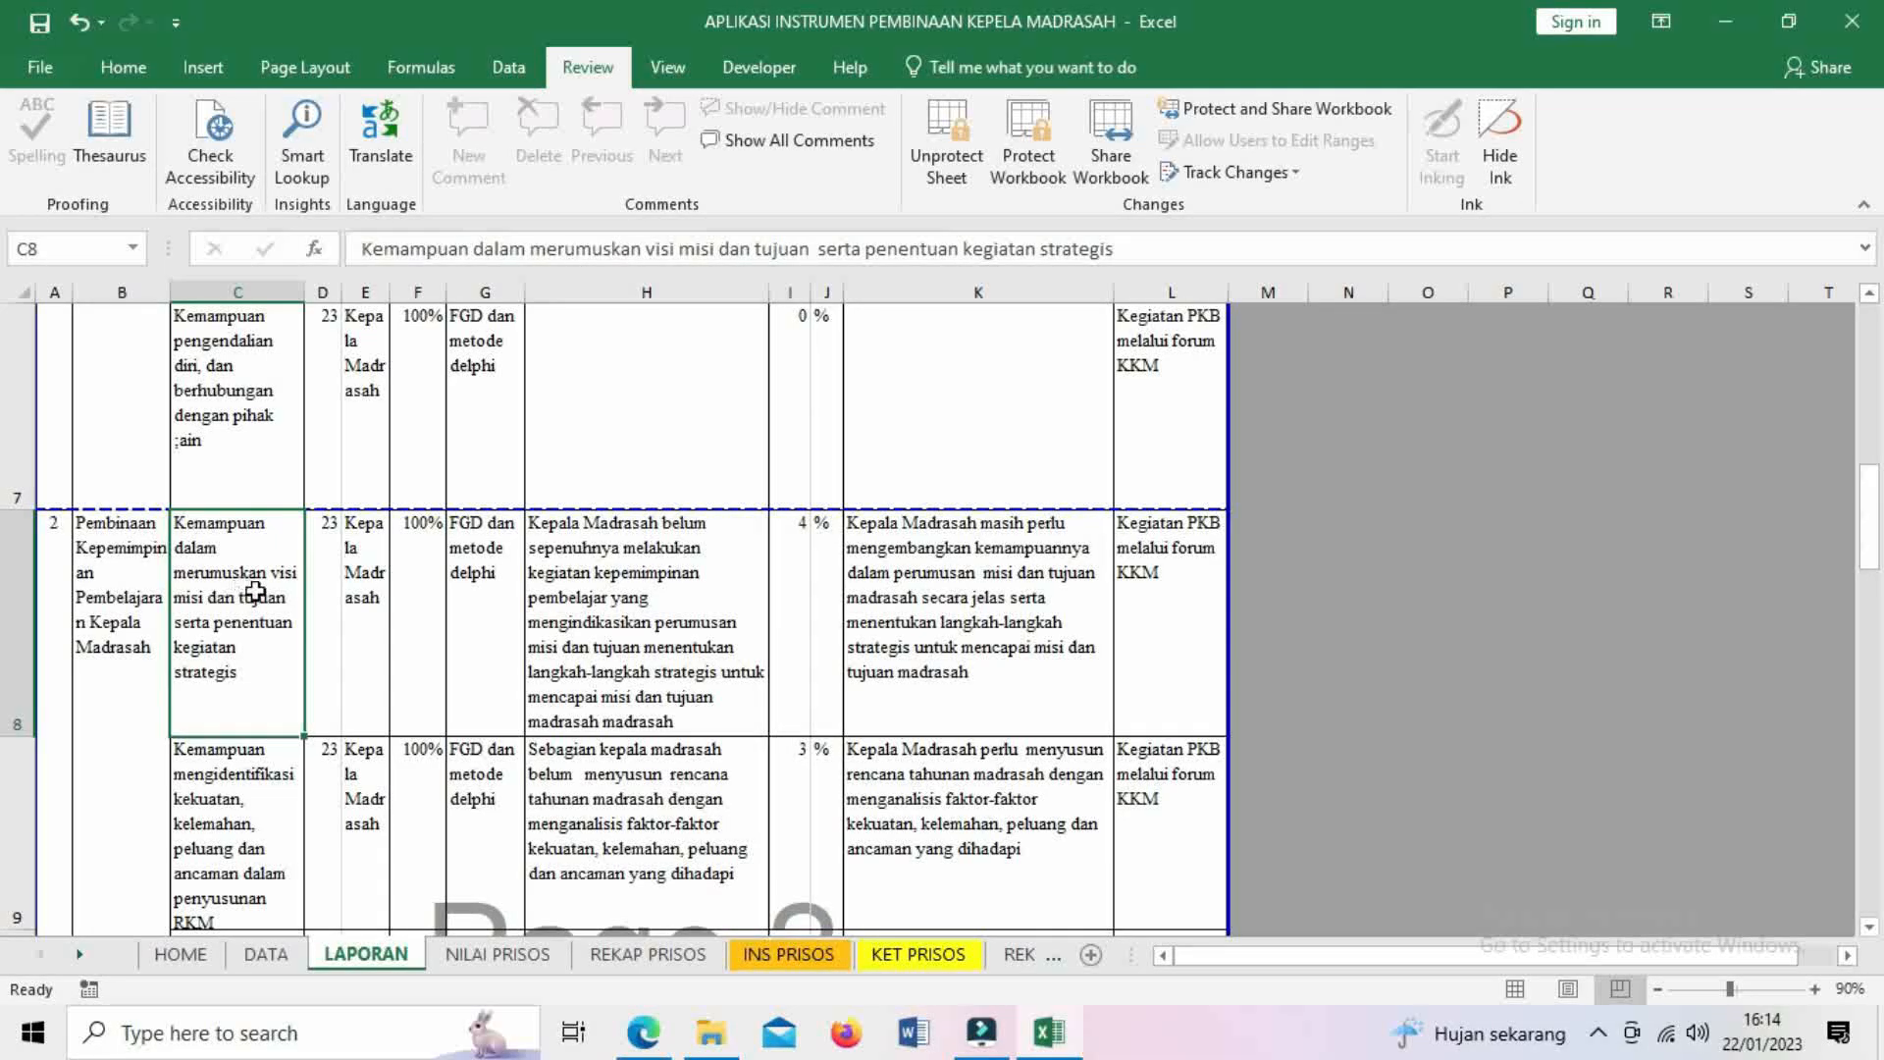
scroll(261, 610, "down", 3)
scroll(262, 610, "up", 3)
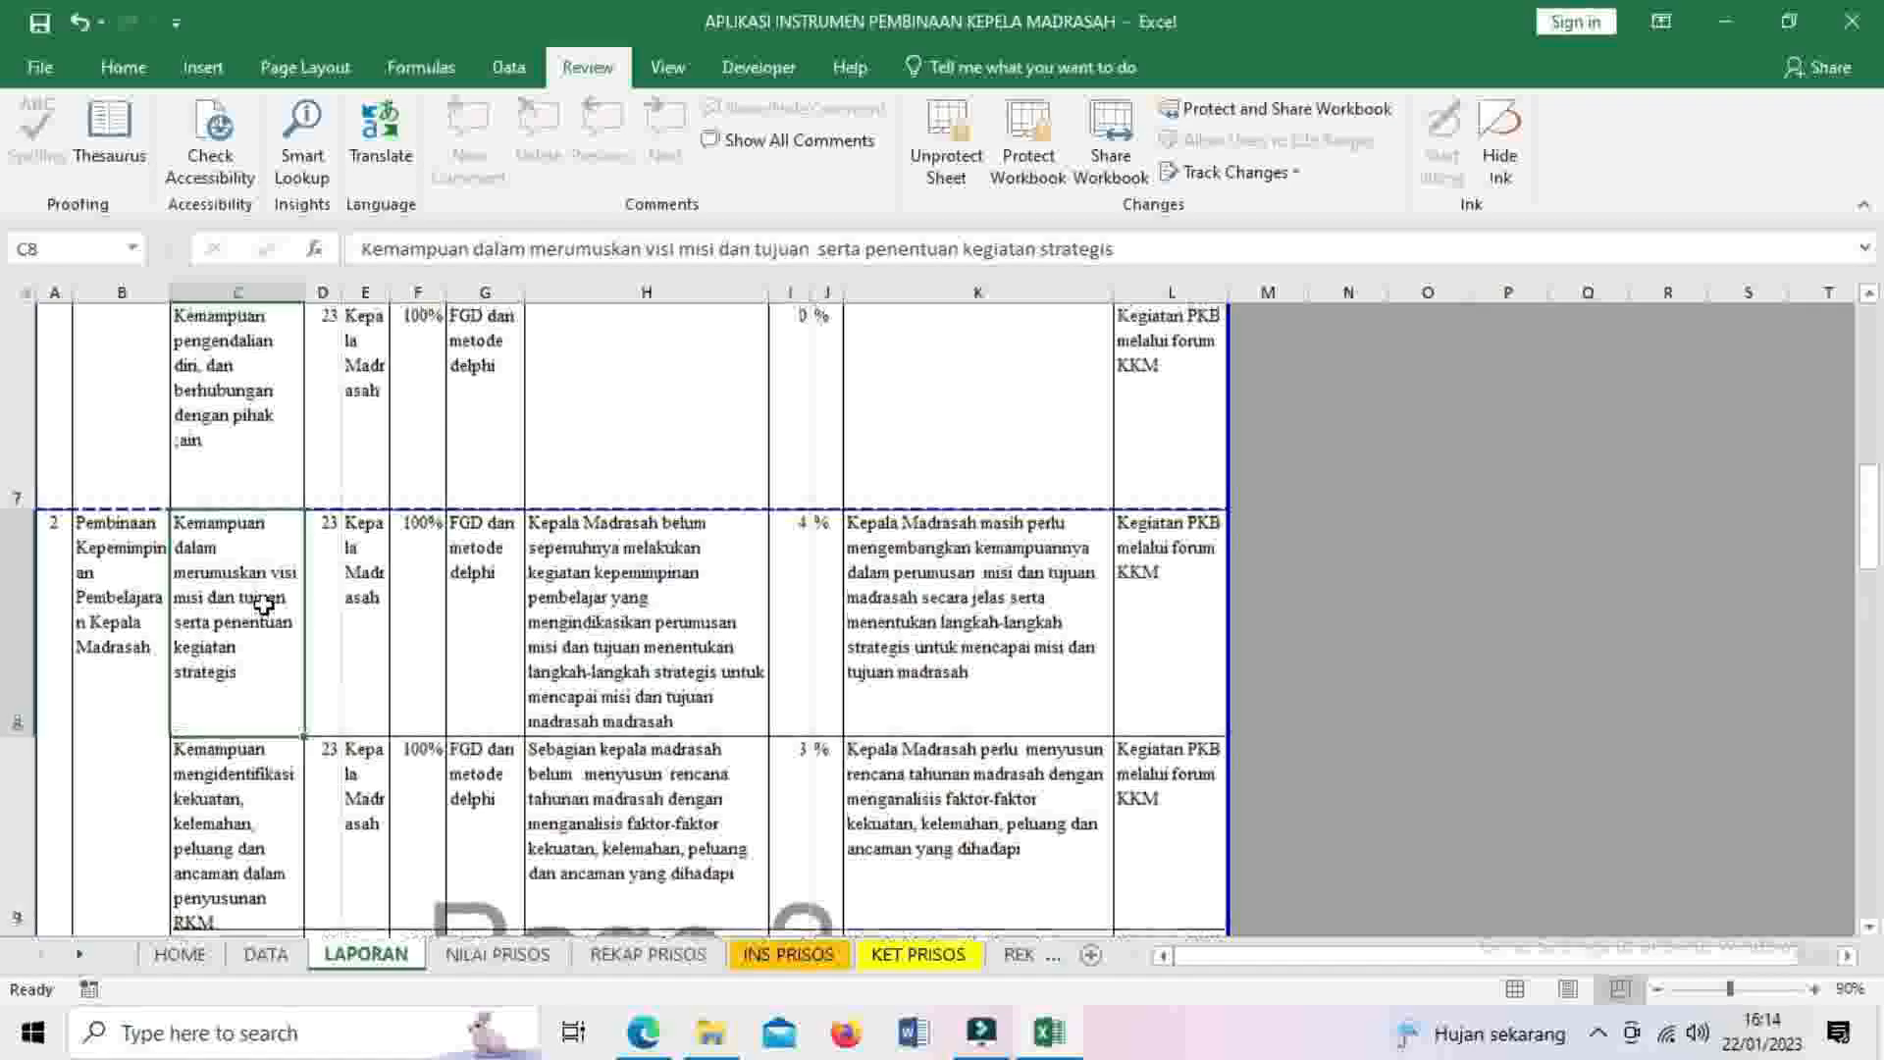
left_click(1868, 927)
left_click(1868, 928)
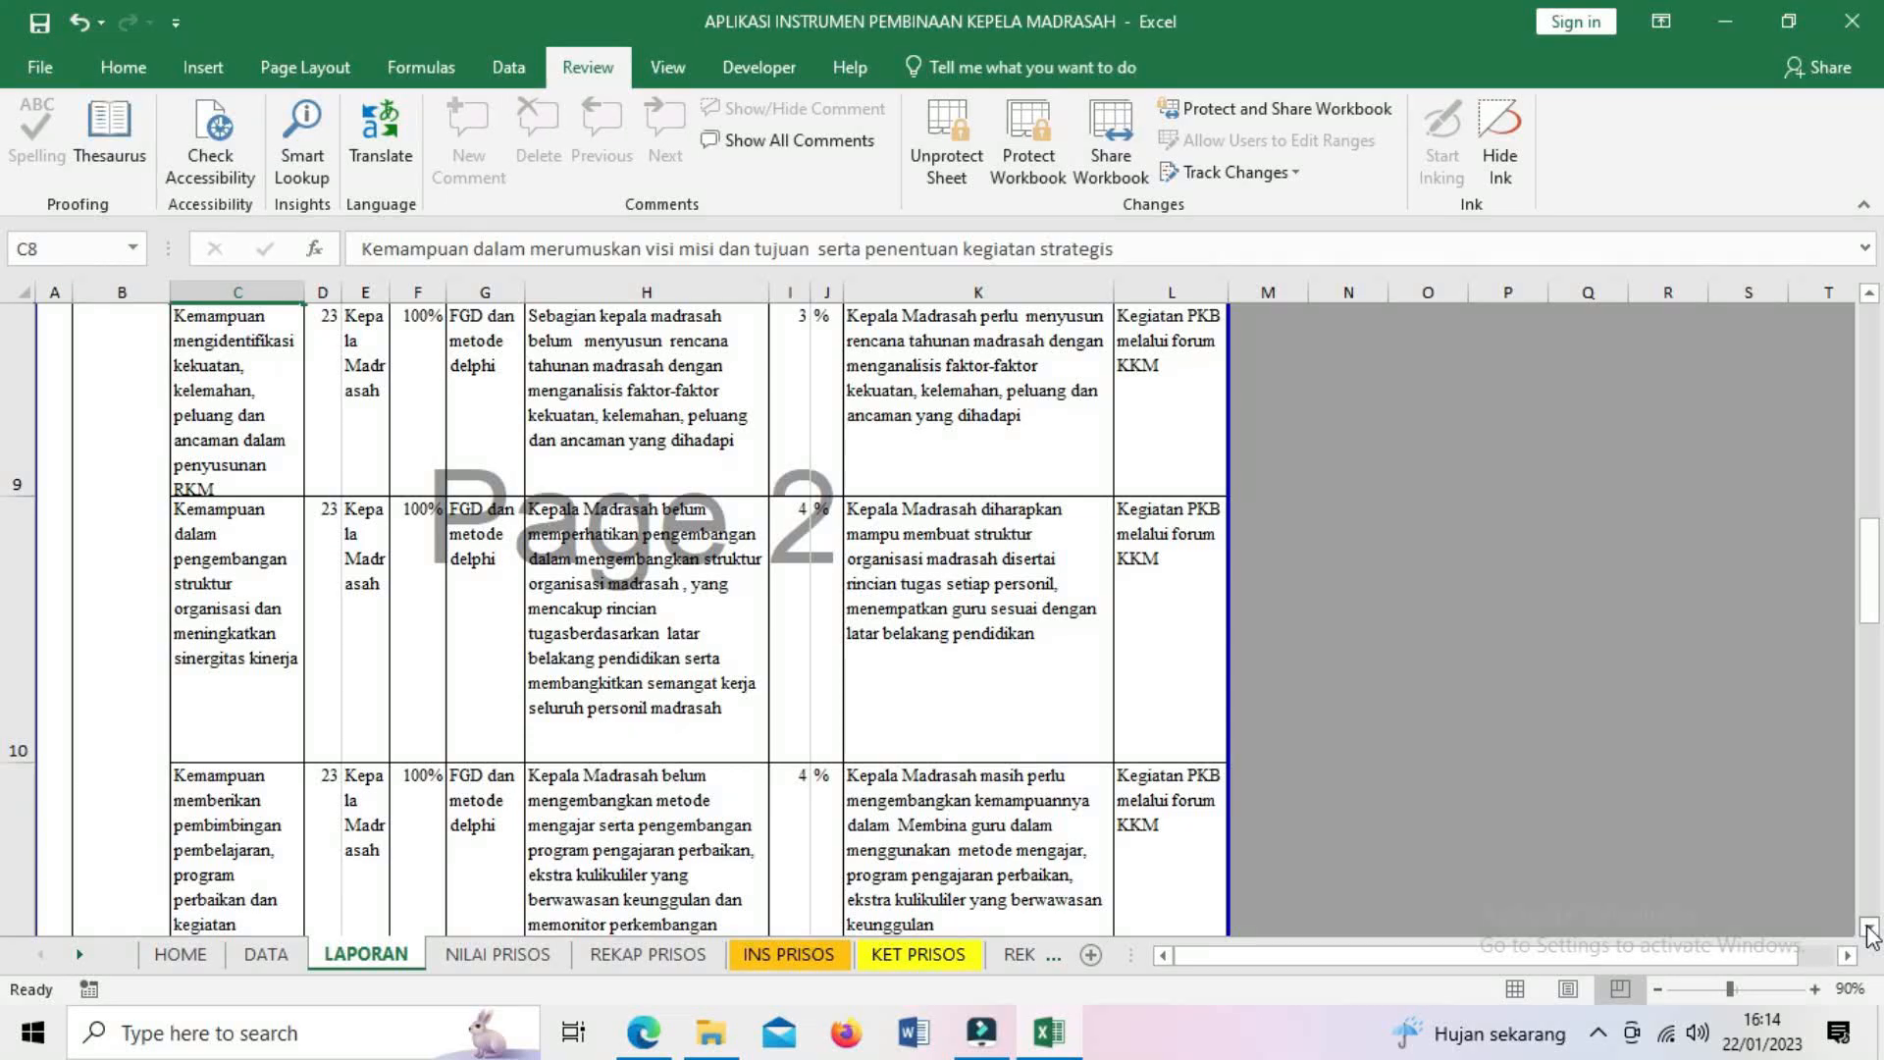
left_click(1869, 928)
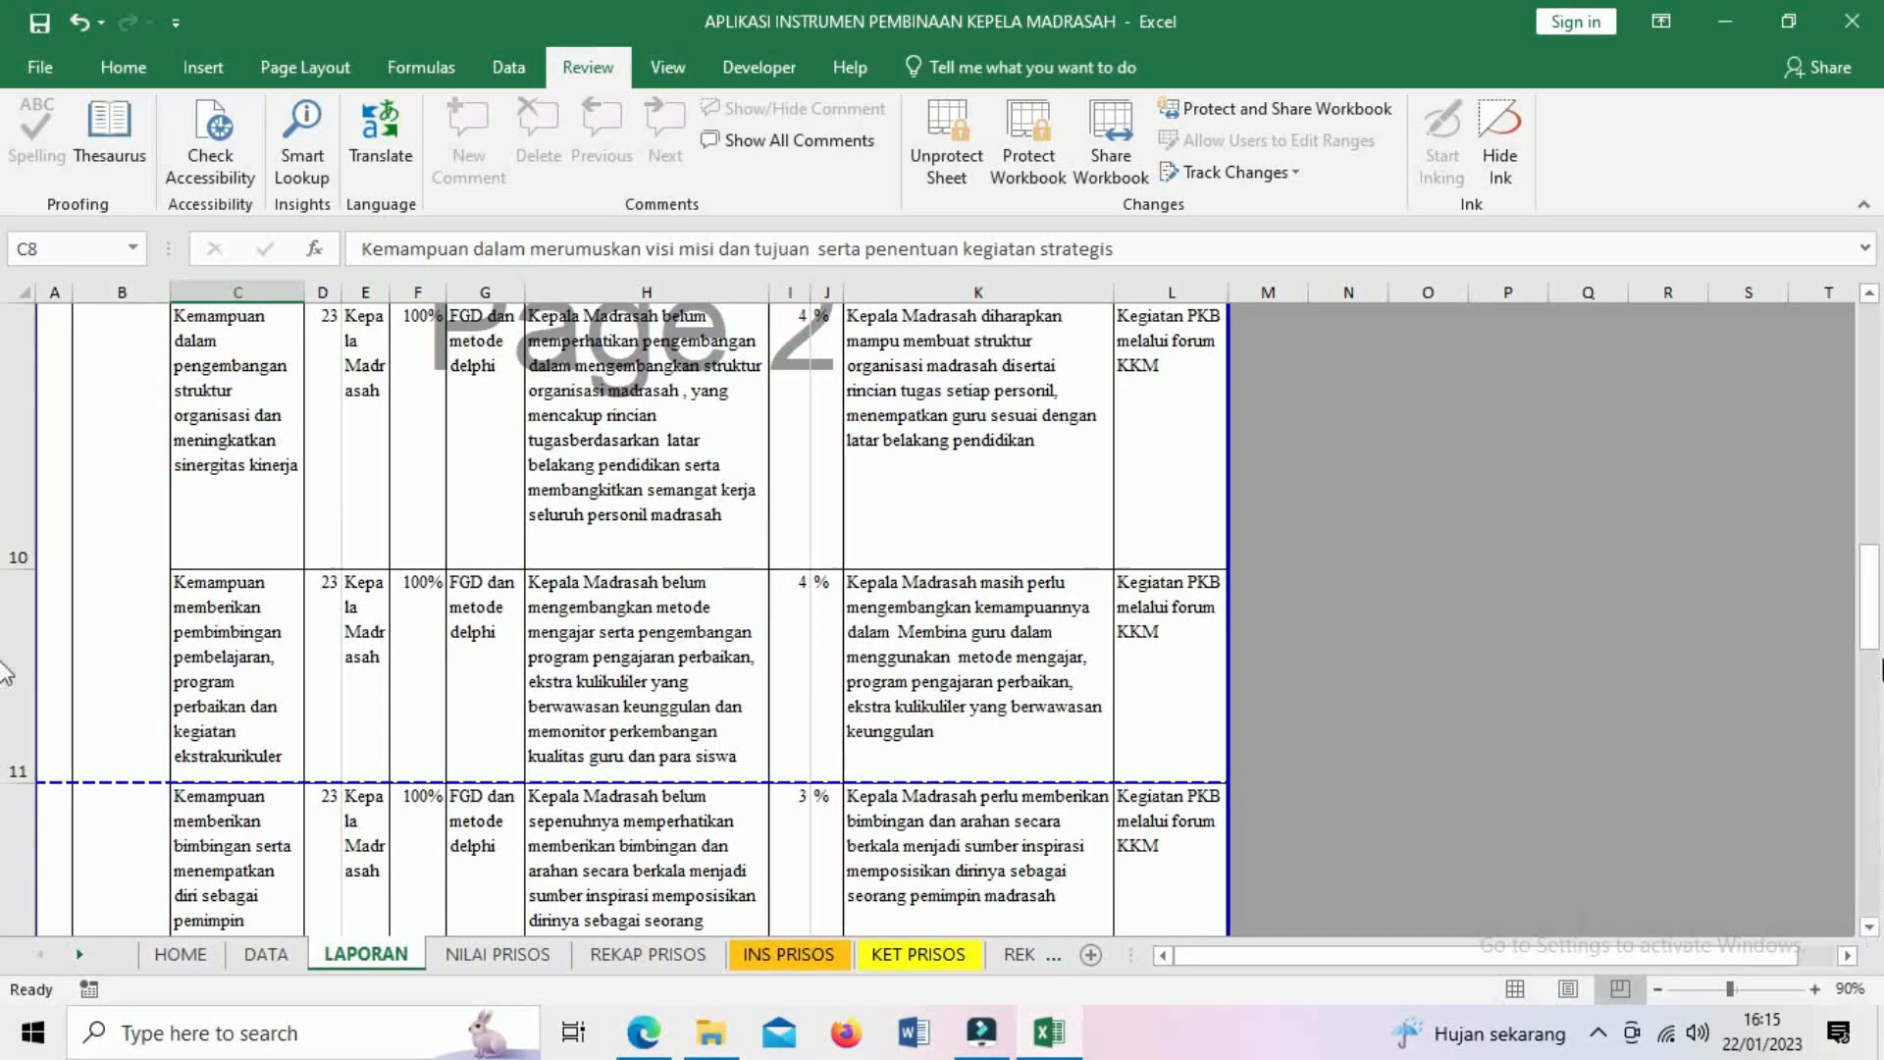
left_click(1870, 295)
left_click(1870, 295)
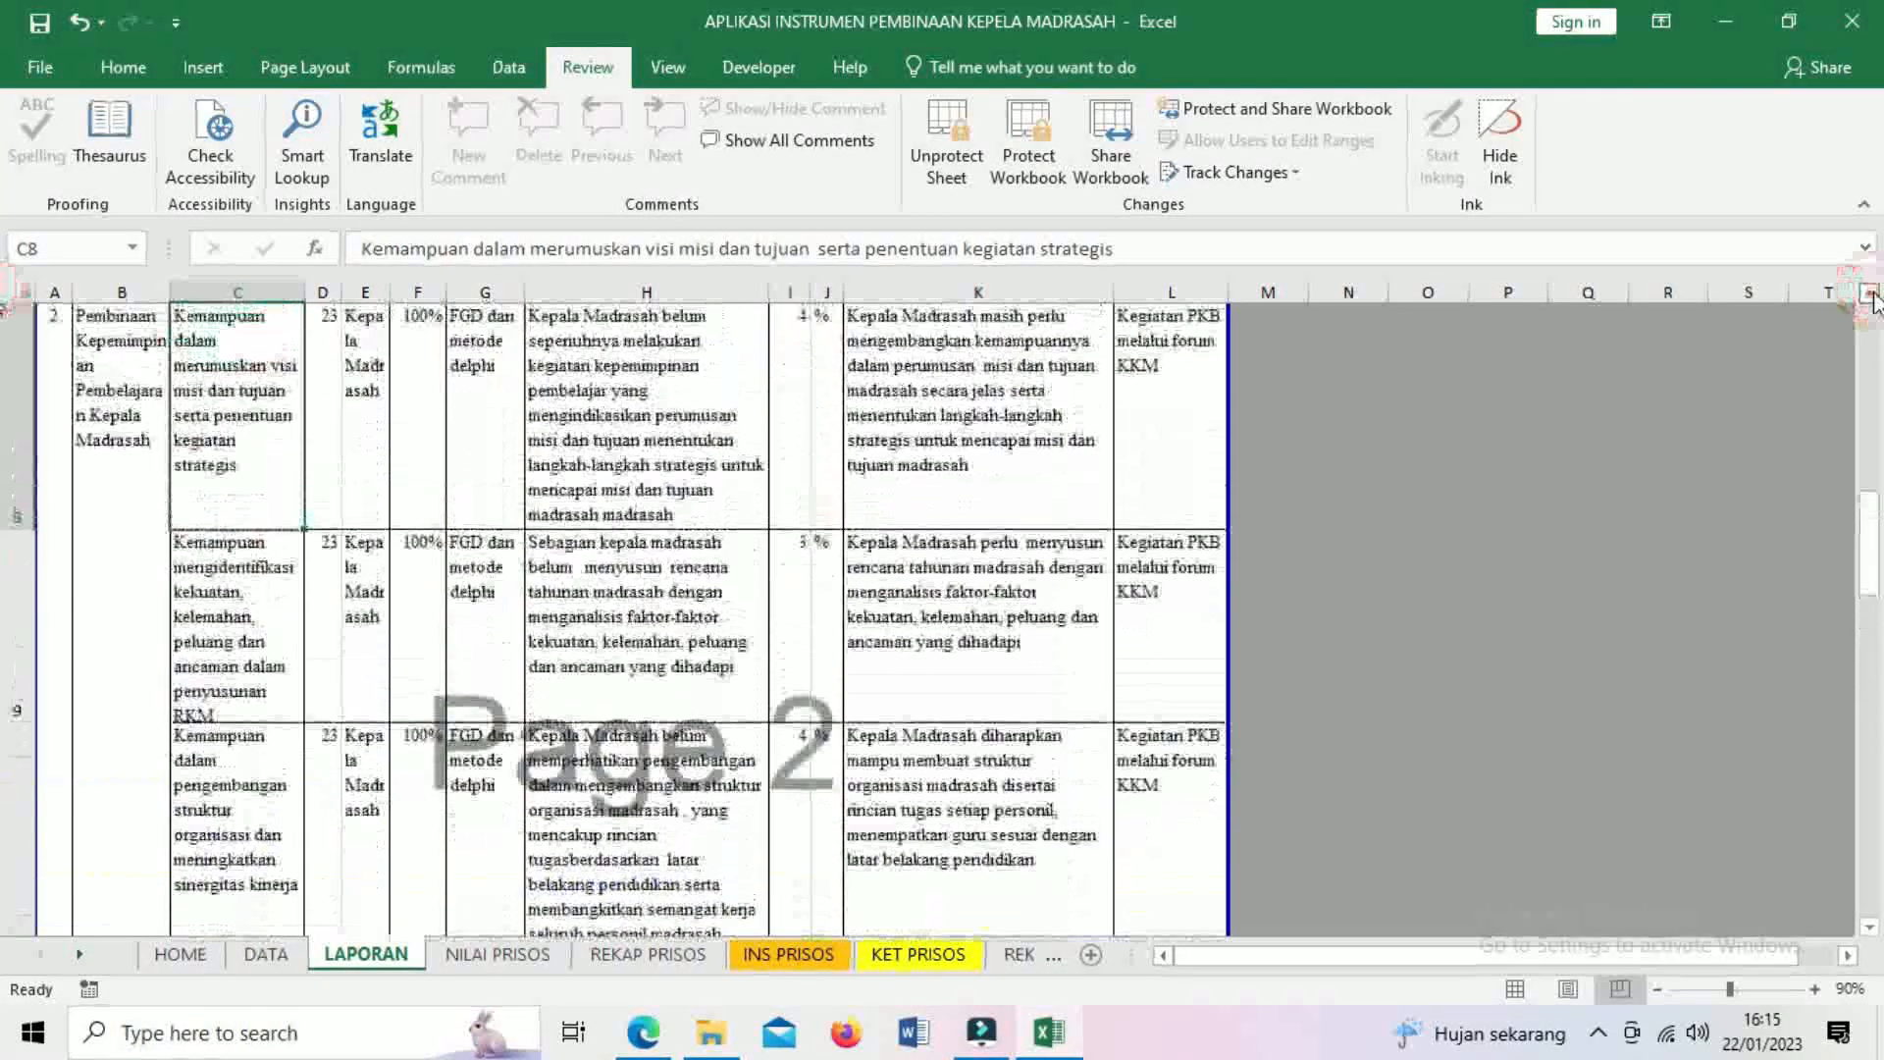
left_click(1871, 295)
left_click(323, 571)
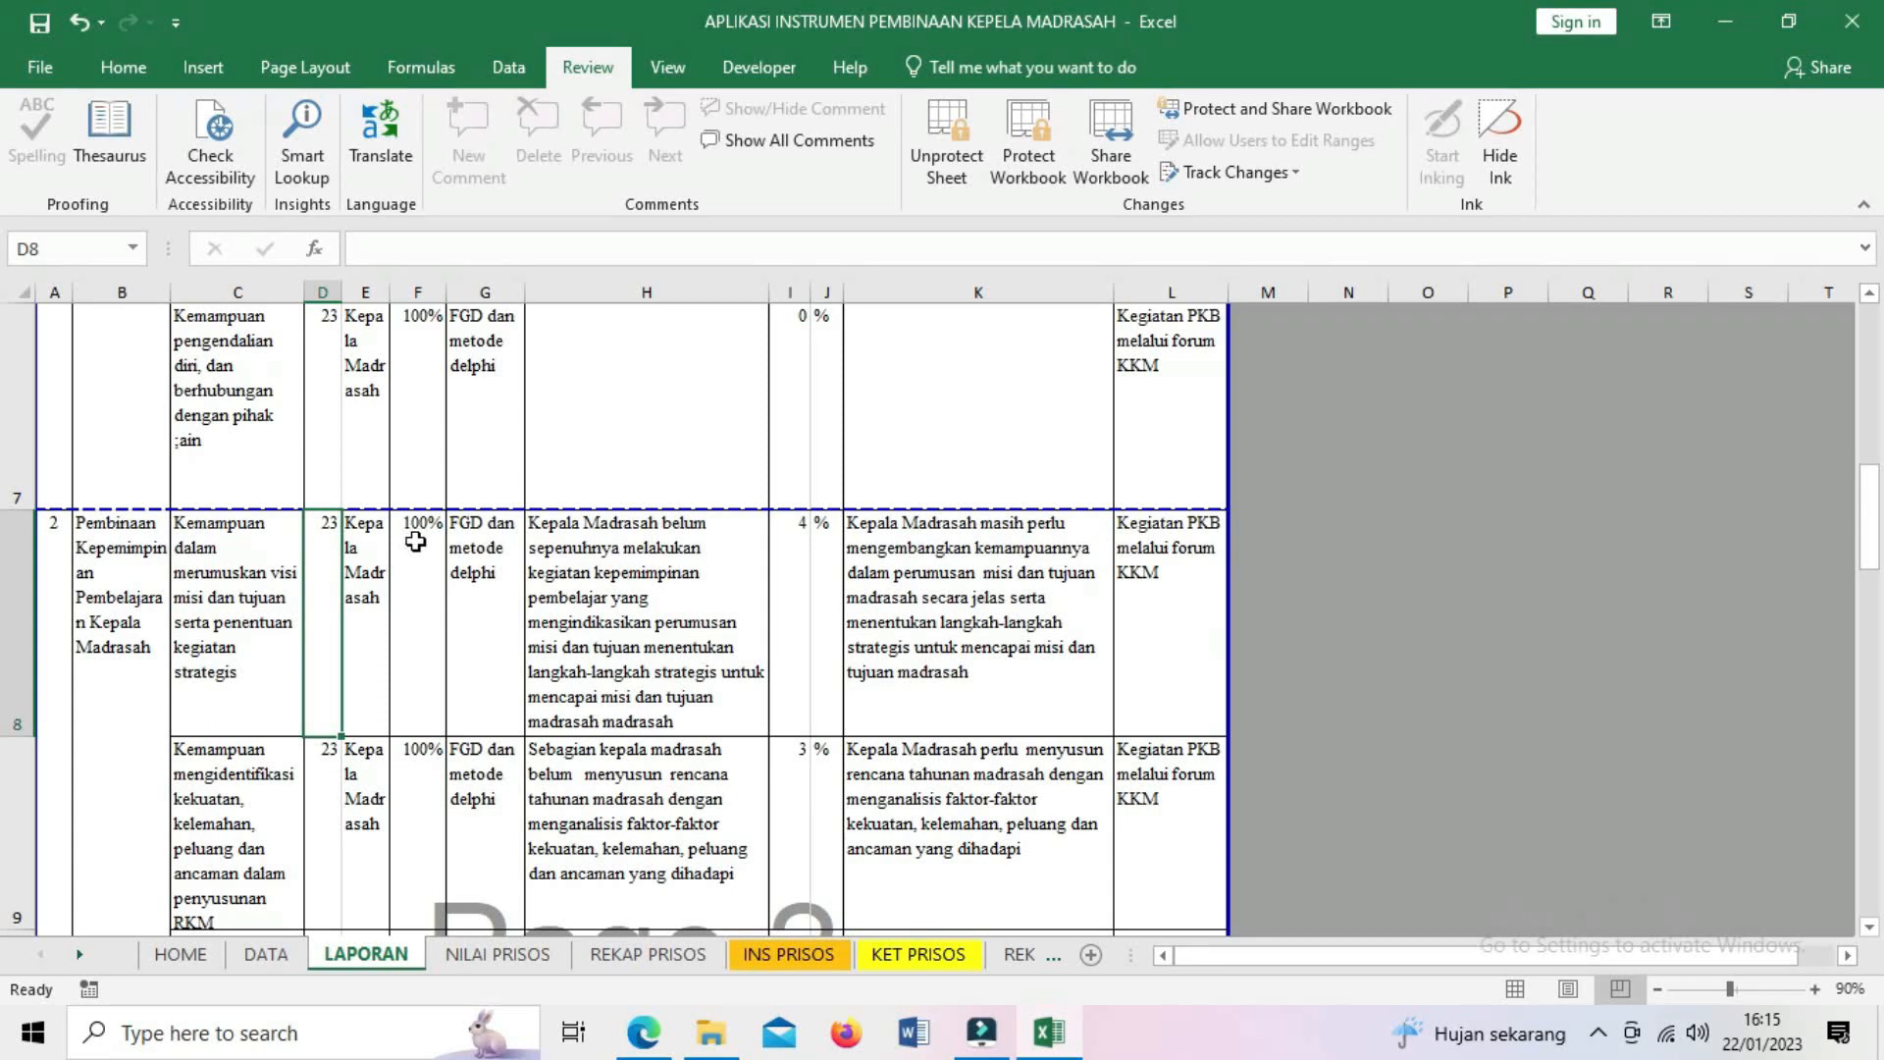
left_click(416, 542)
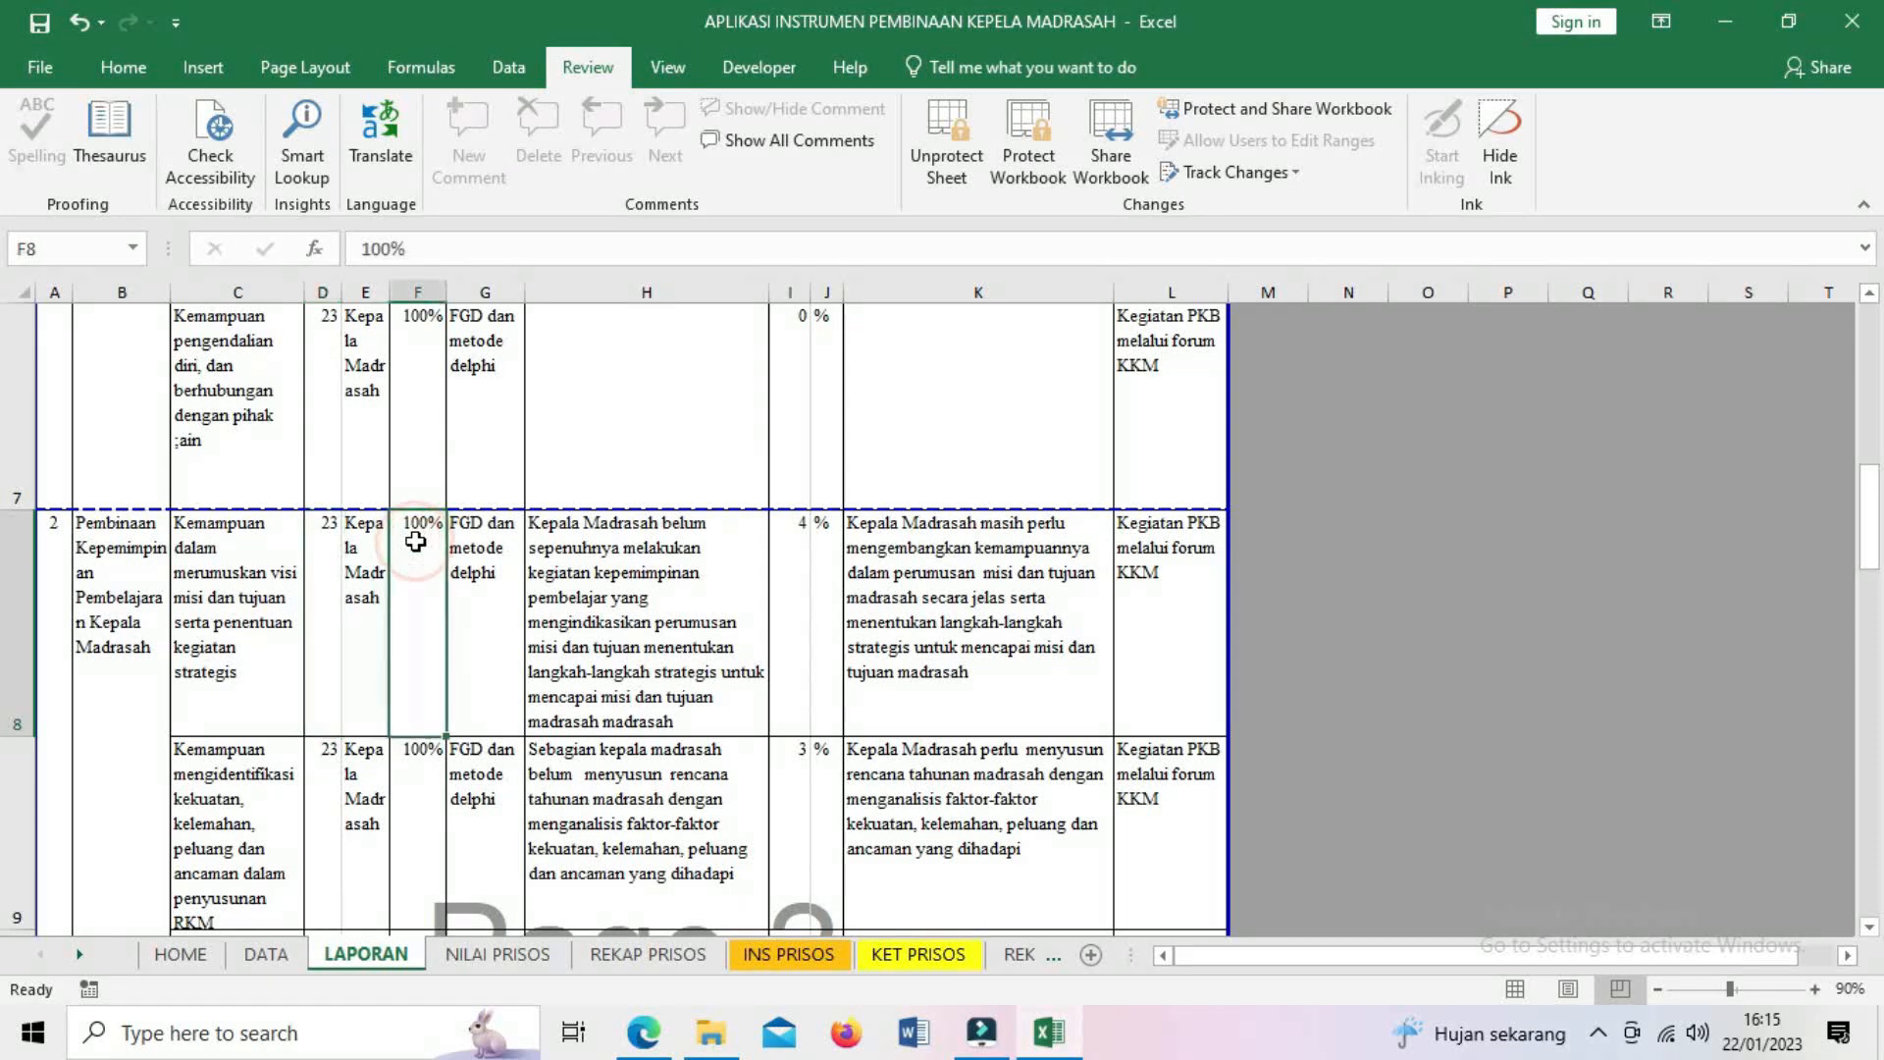
left_click(430, 761)
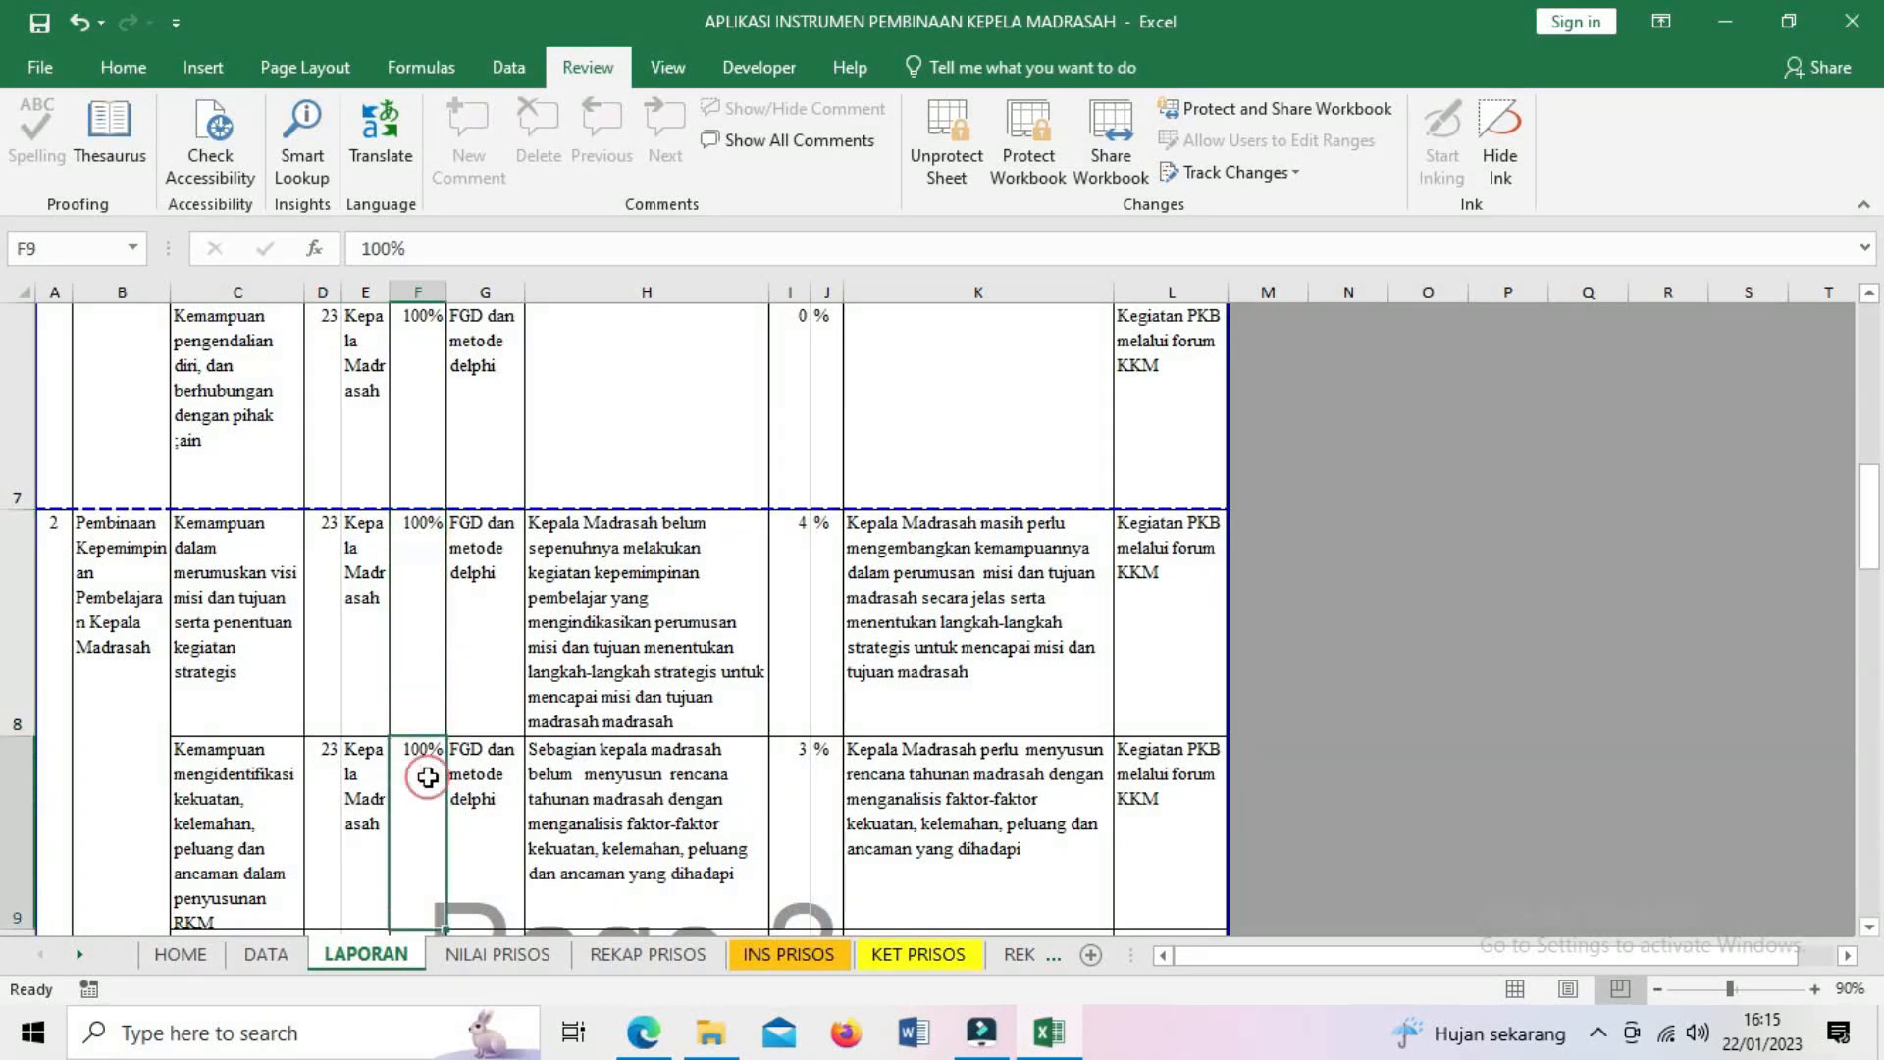
left_click(414, 686)
scroll(423, 727, "down", 2)
scroll(423, 727, "up", 4)
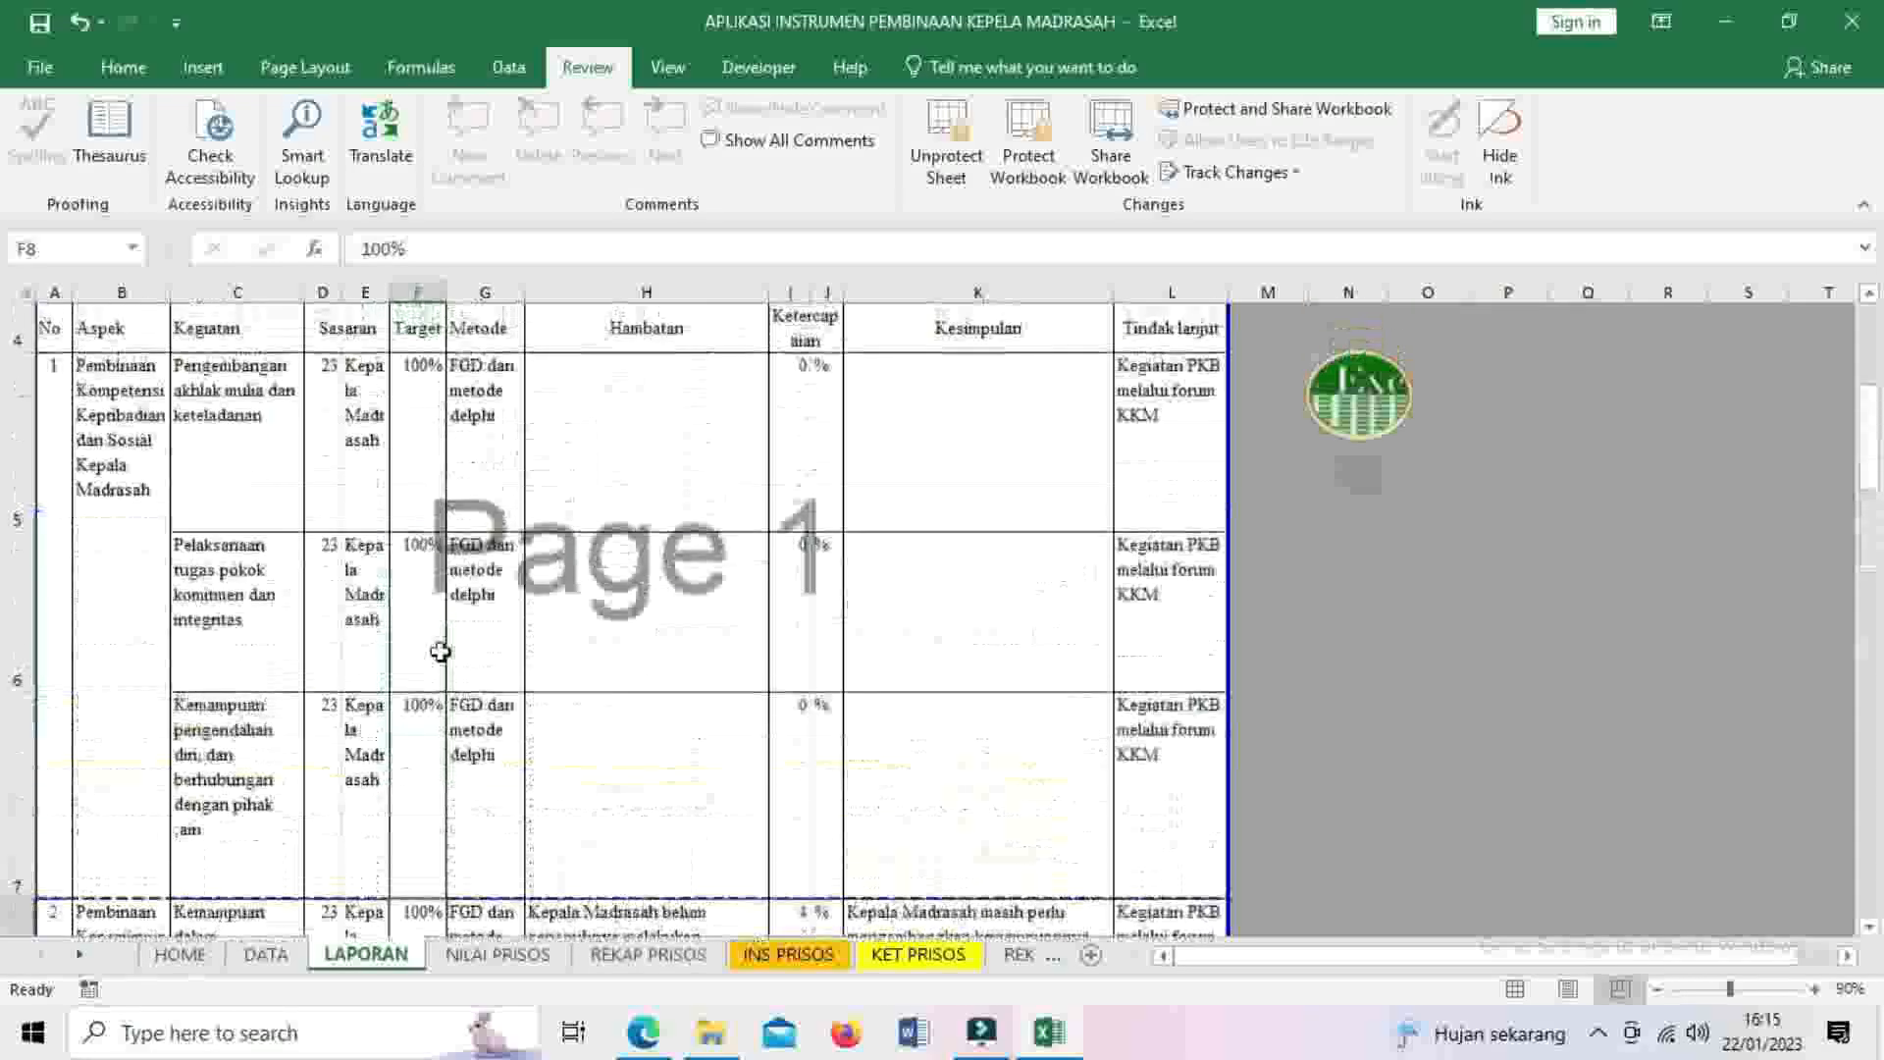
scroll(481, 480, "down", 1)
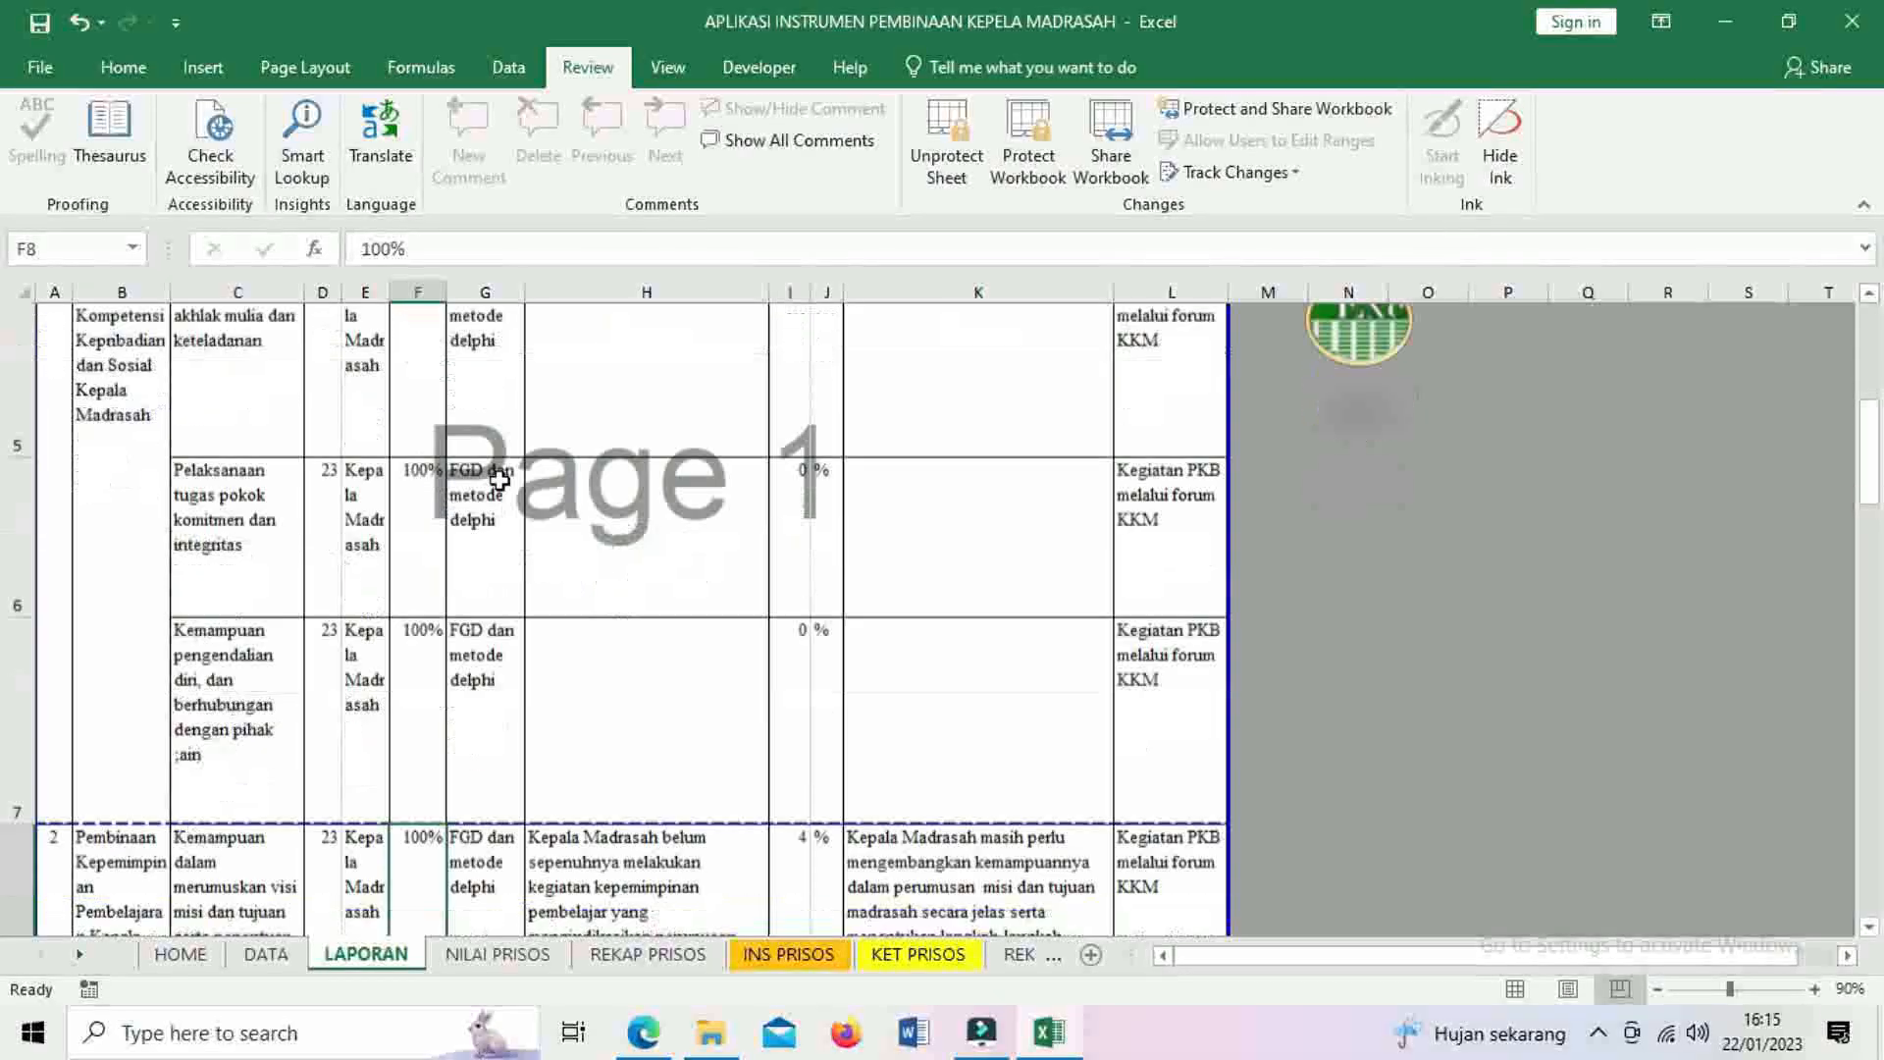
scroll(499, 481, "down", 2)
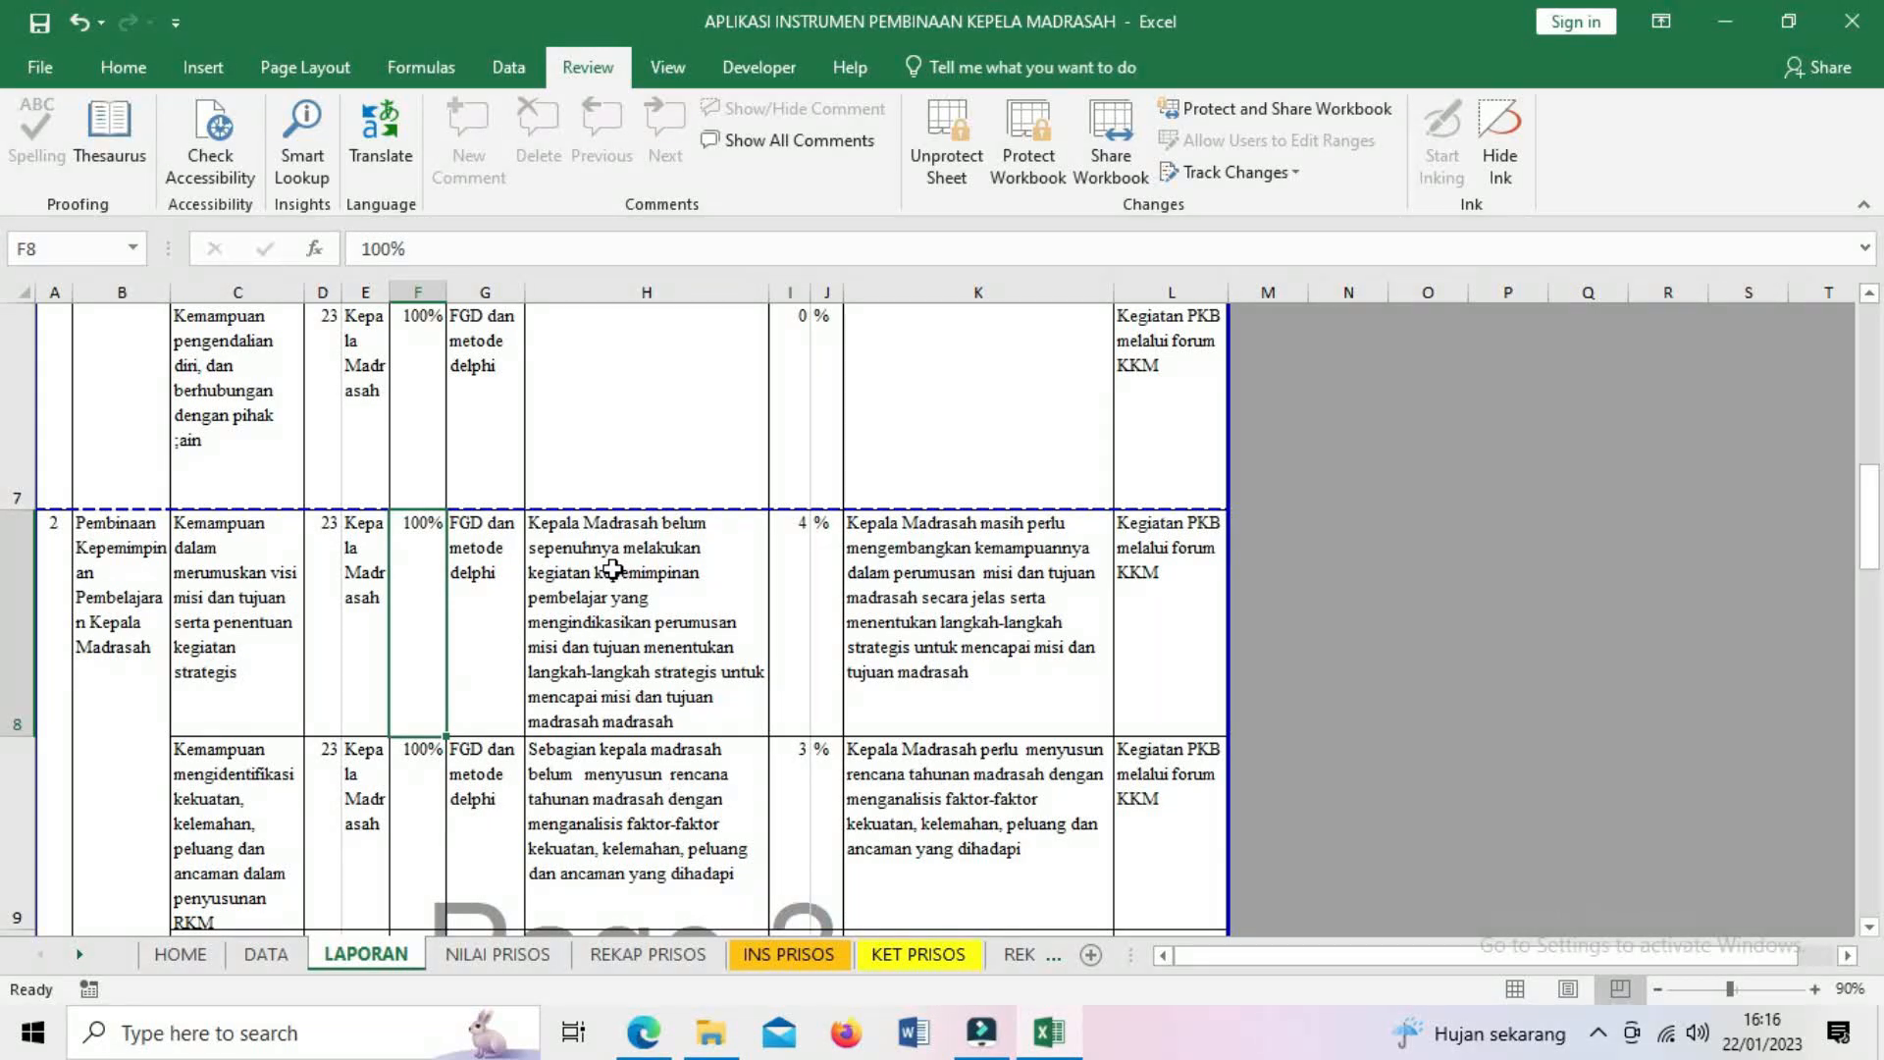
left_click(613, 569)
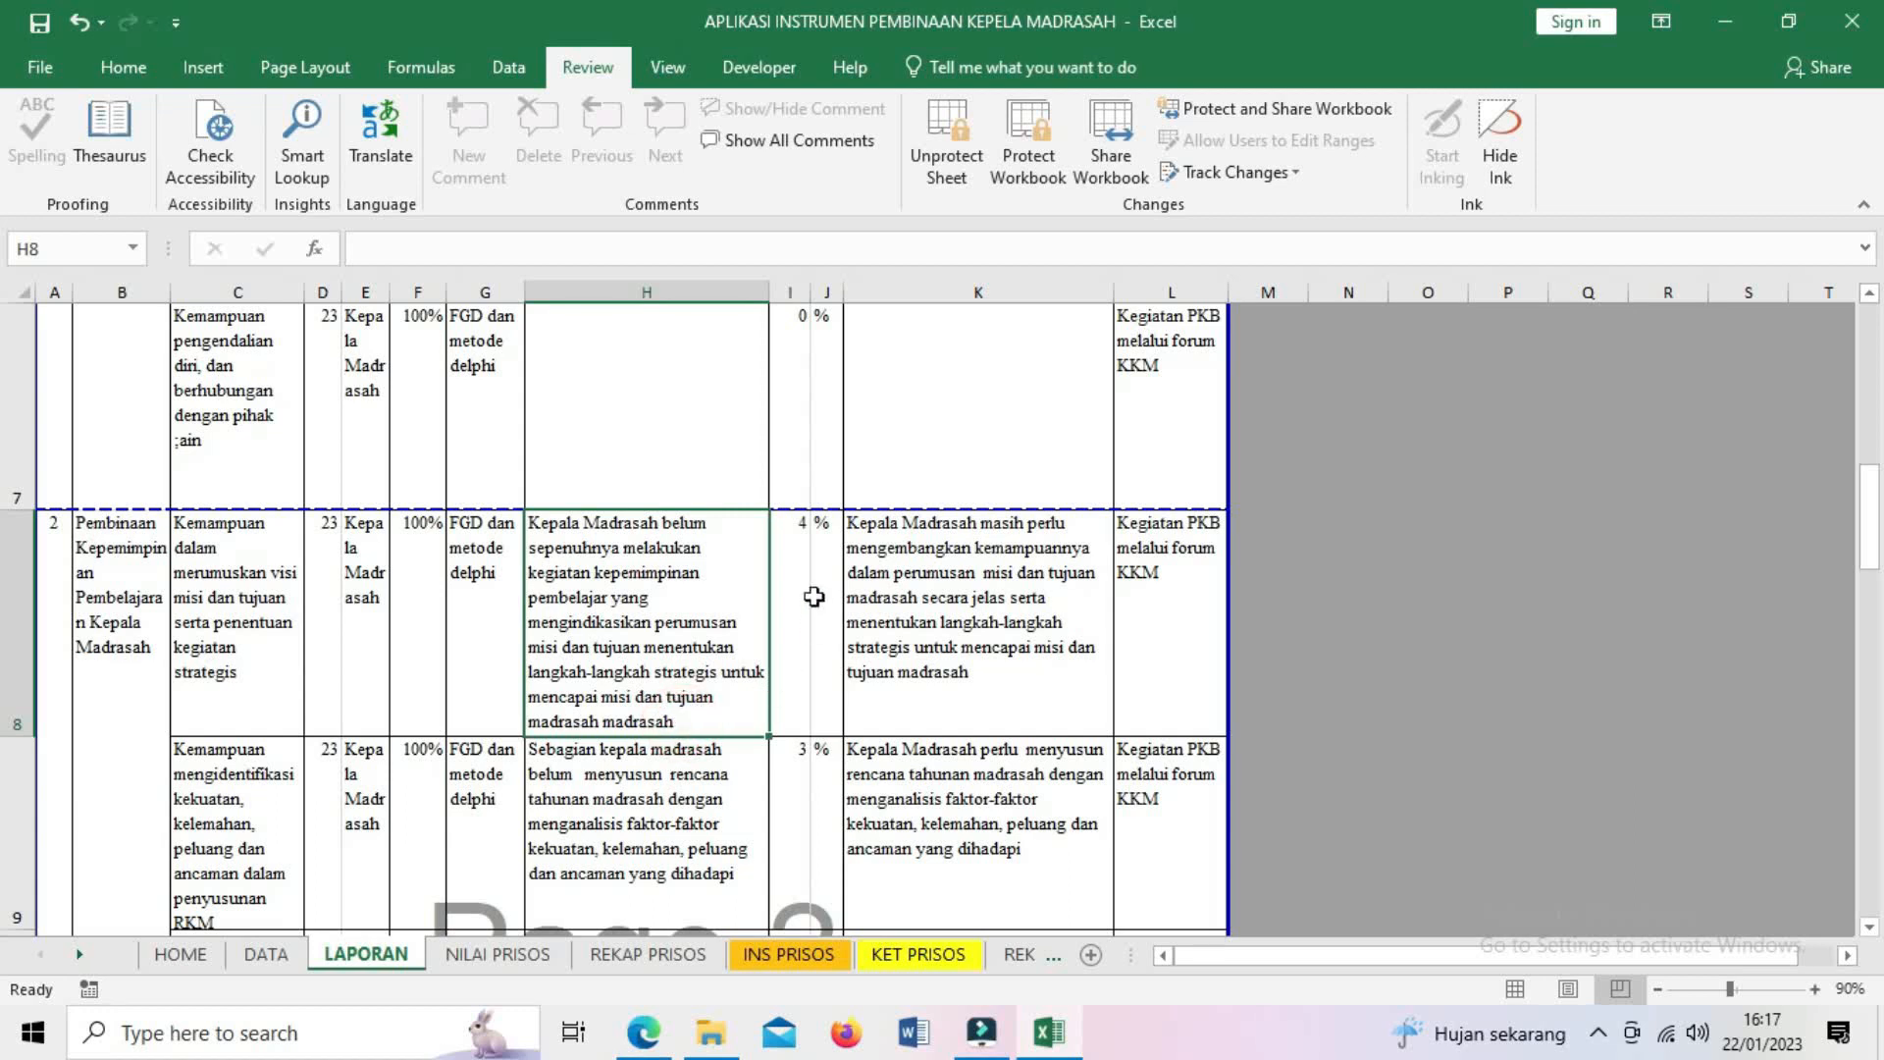
left_click(793, 546)
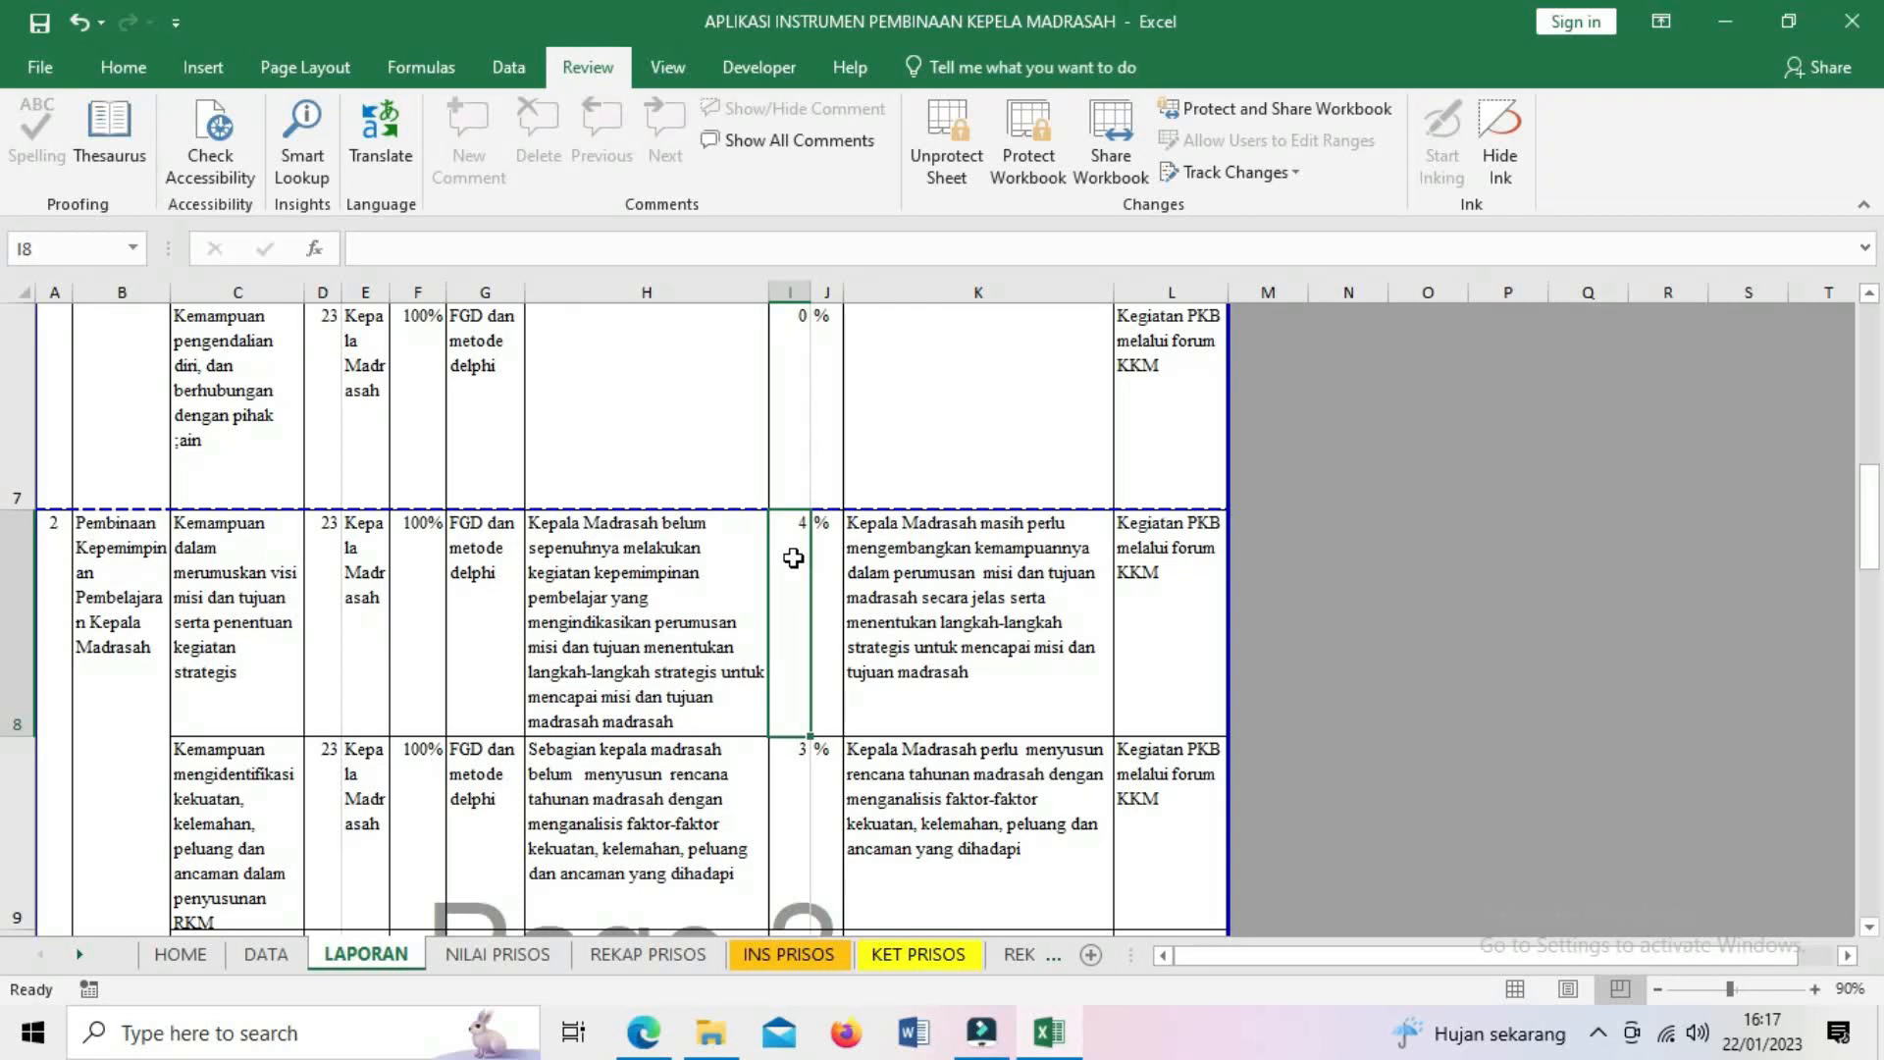
left_click(324, 544)
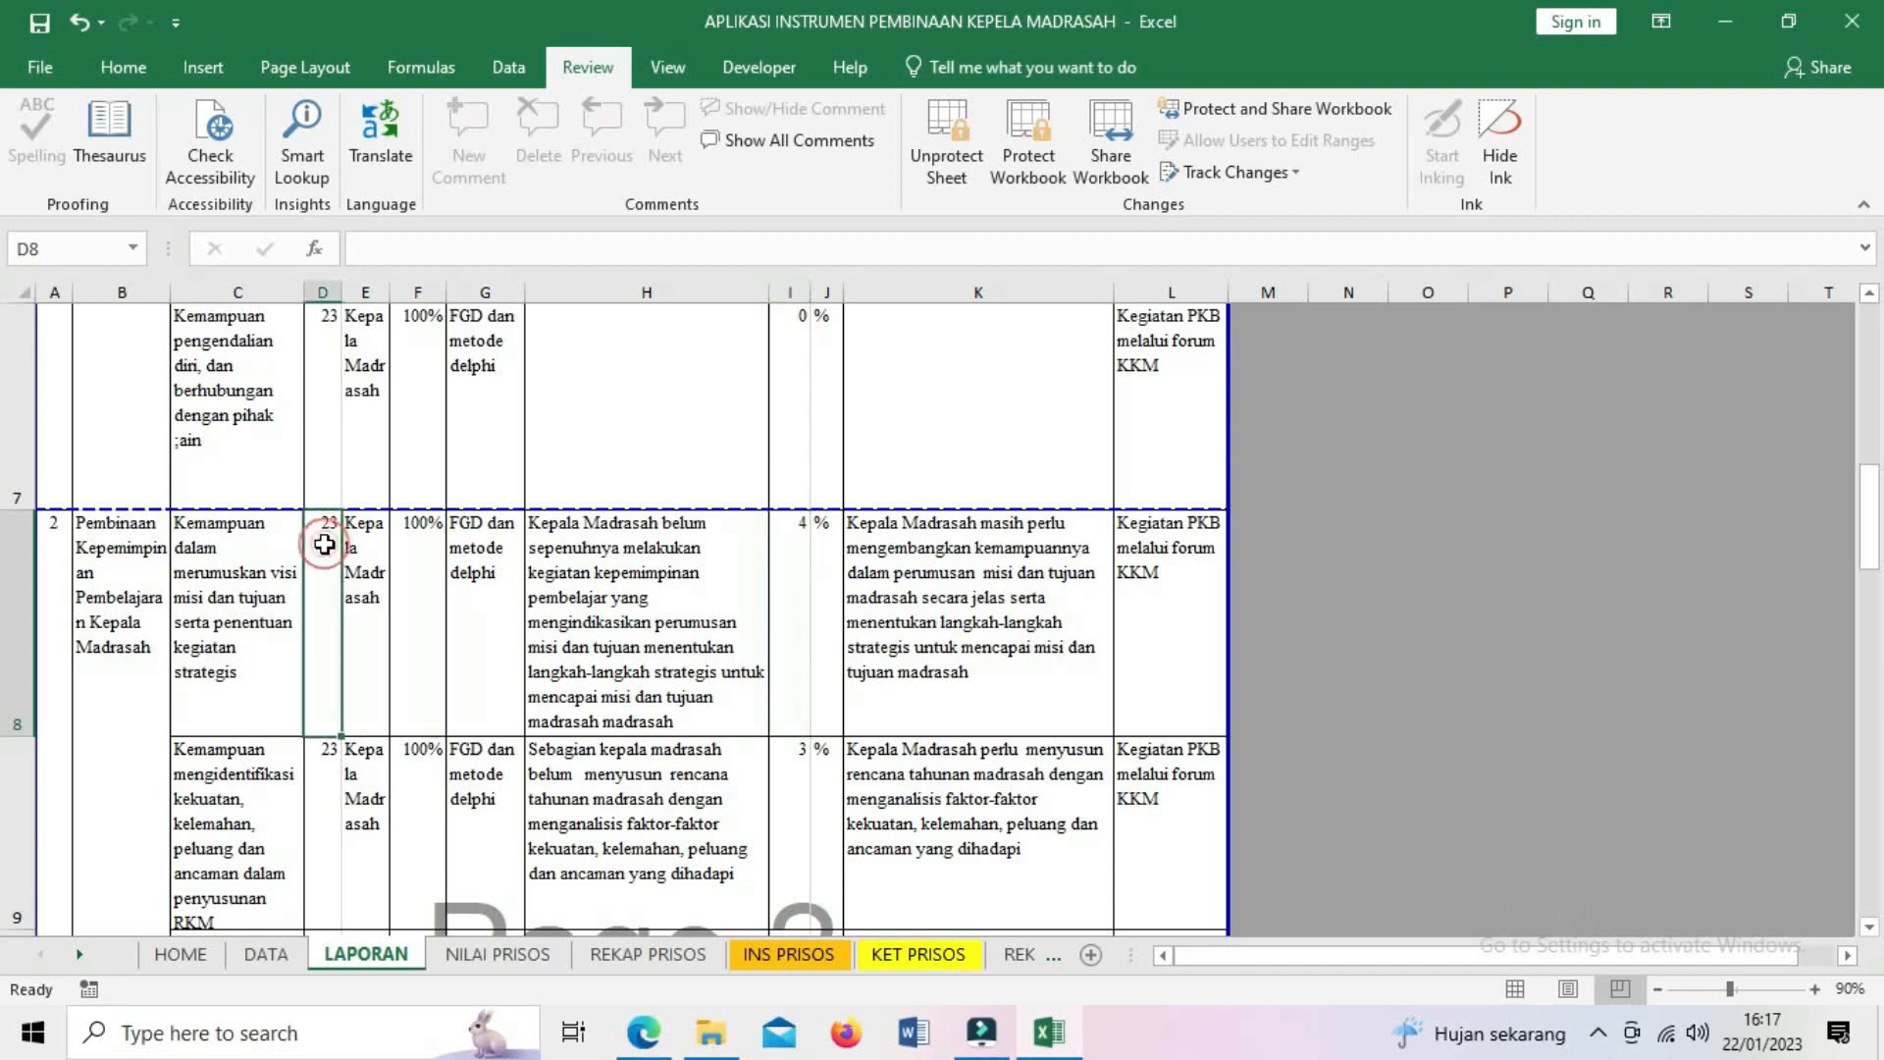
left_click(799, 559)
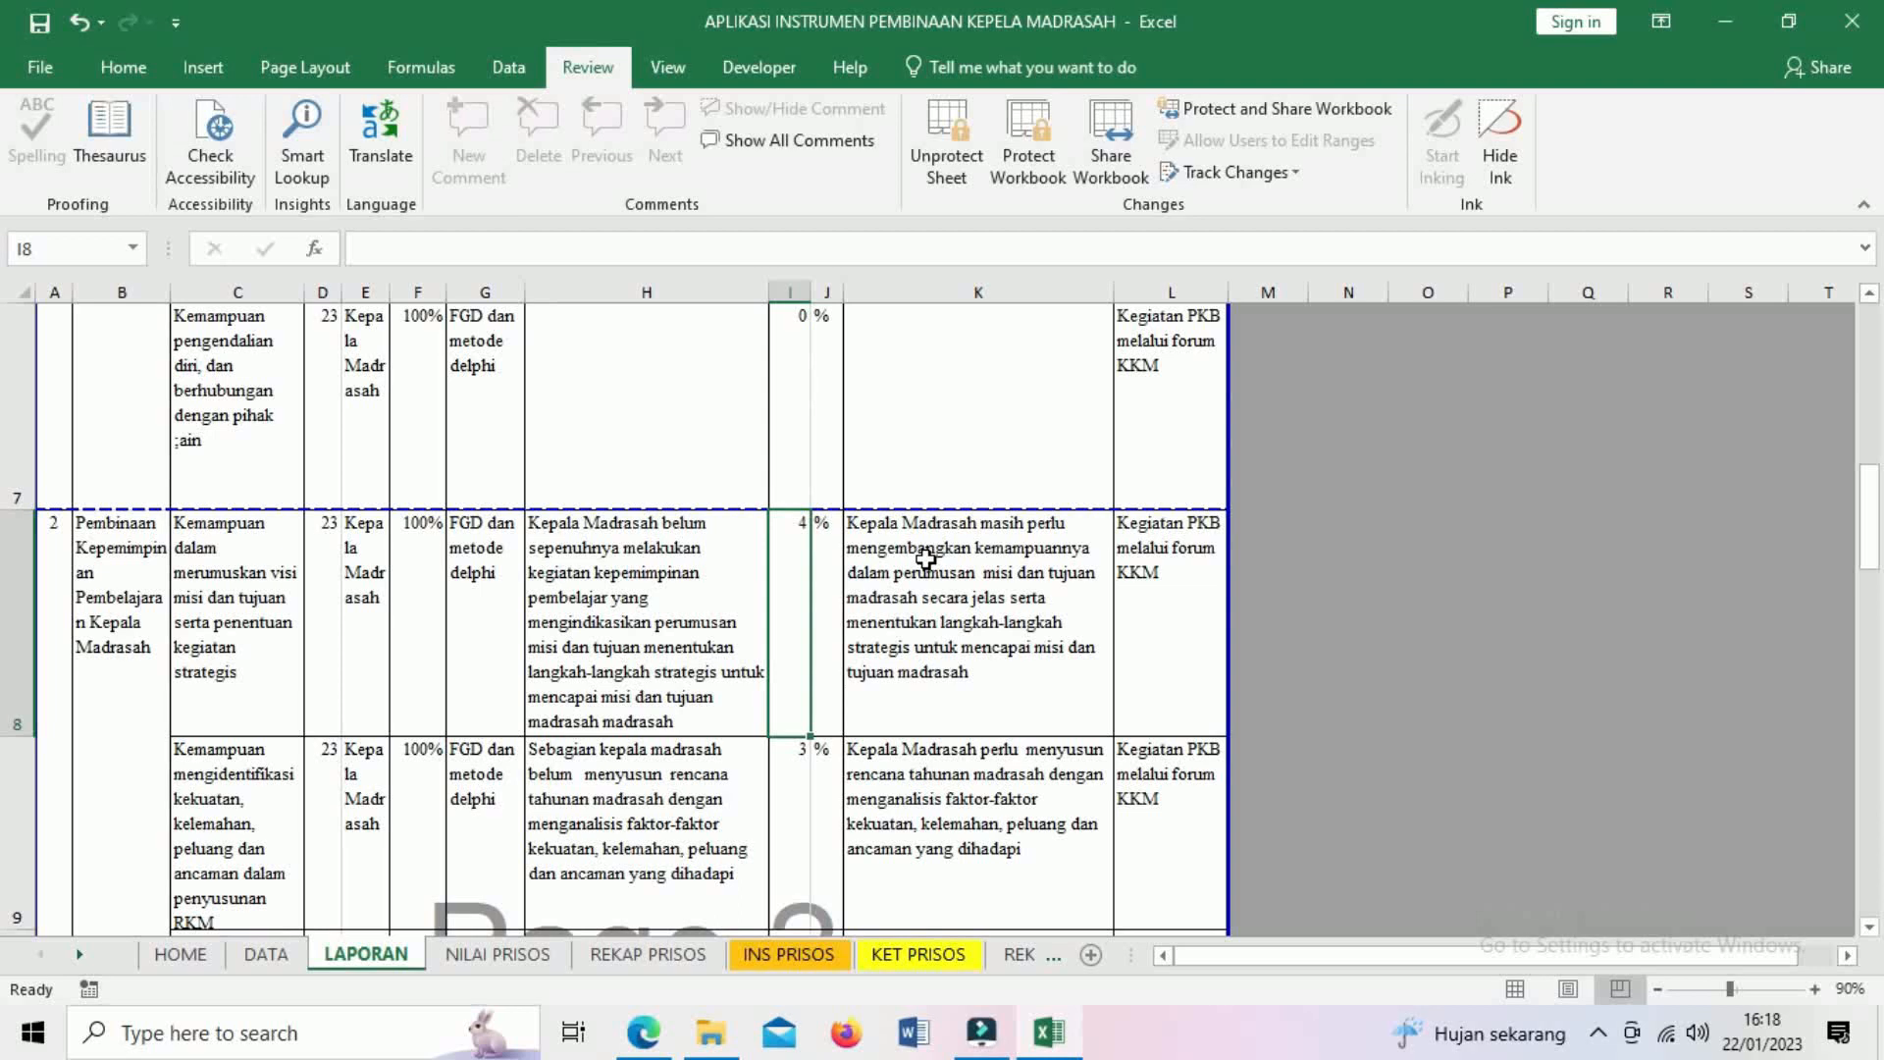
left_click(926, 560)
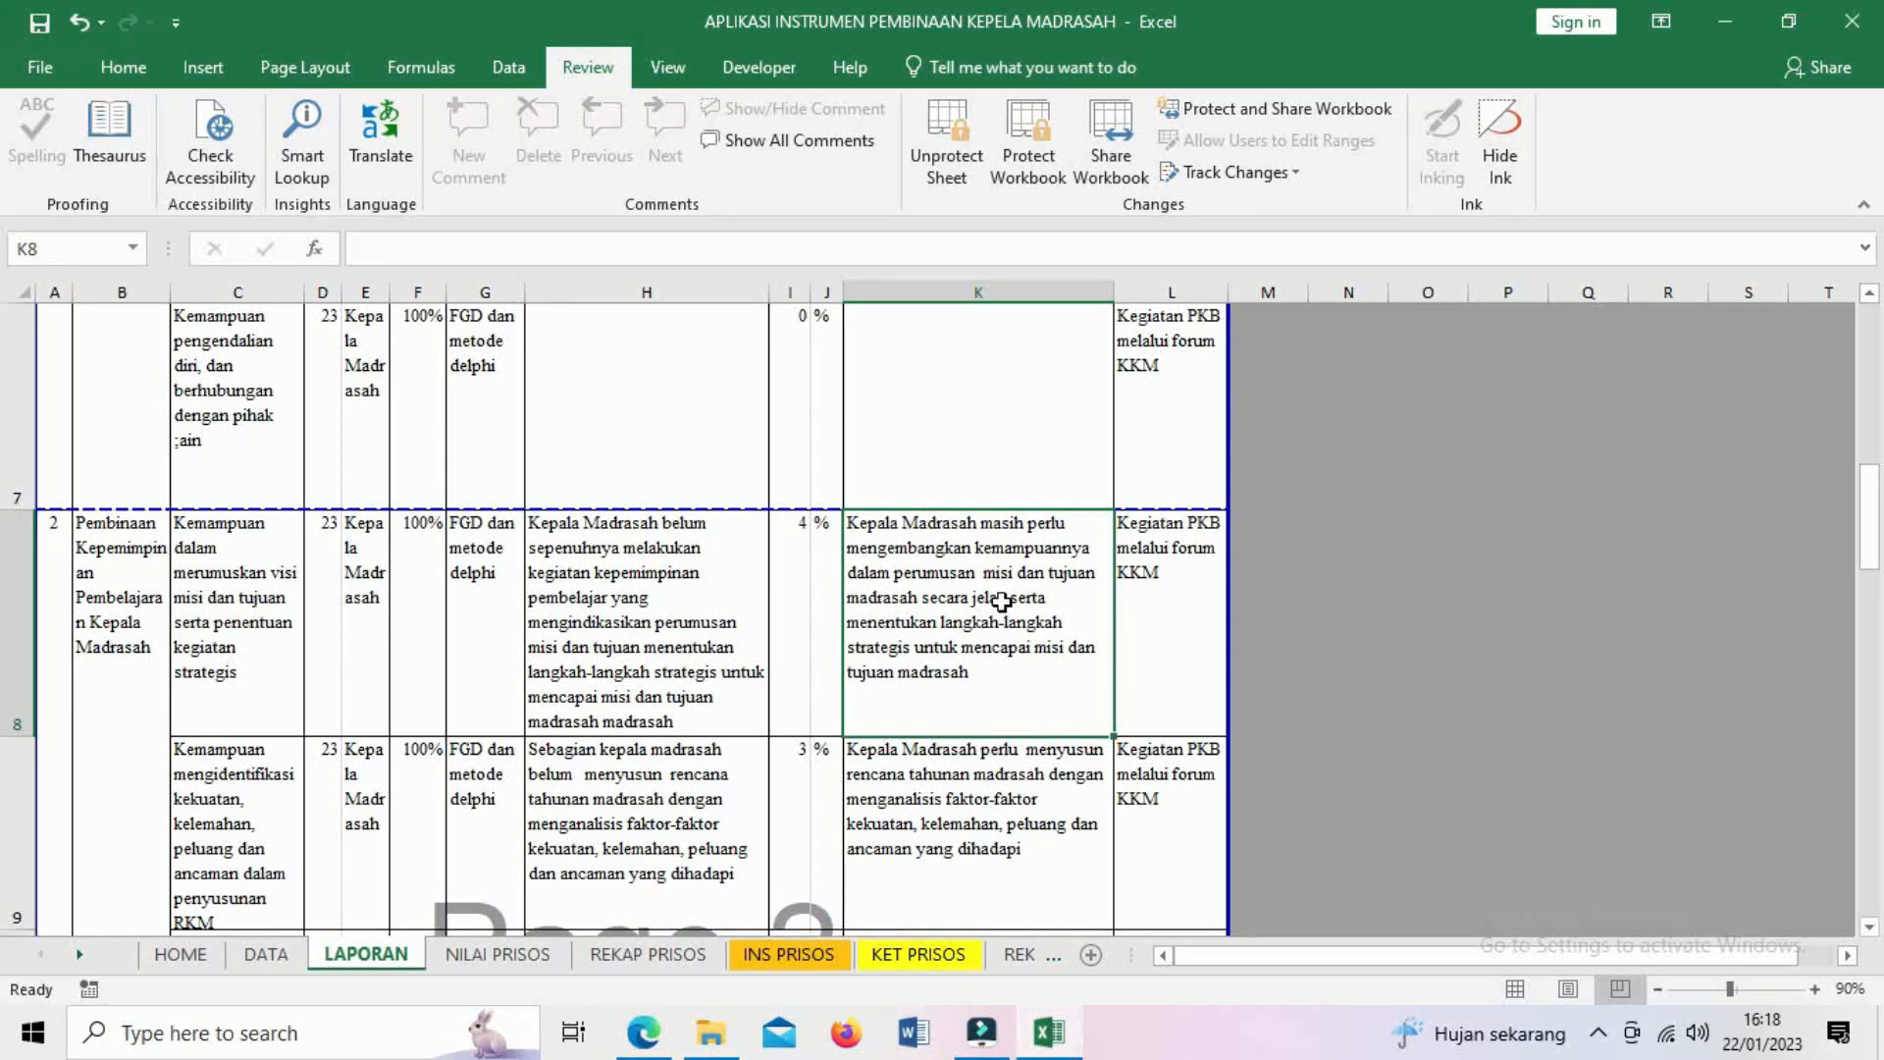
left_click(613, 585)
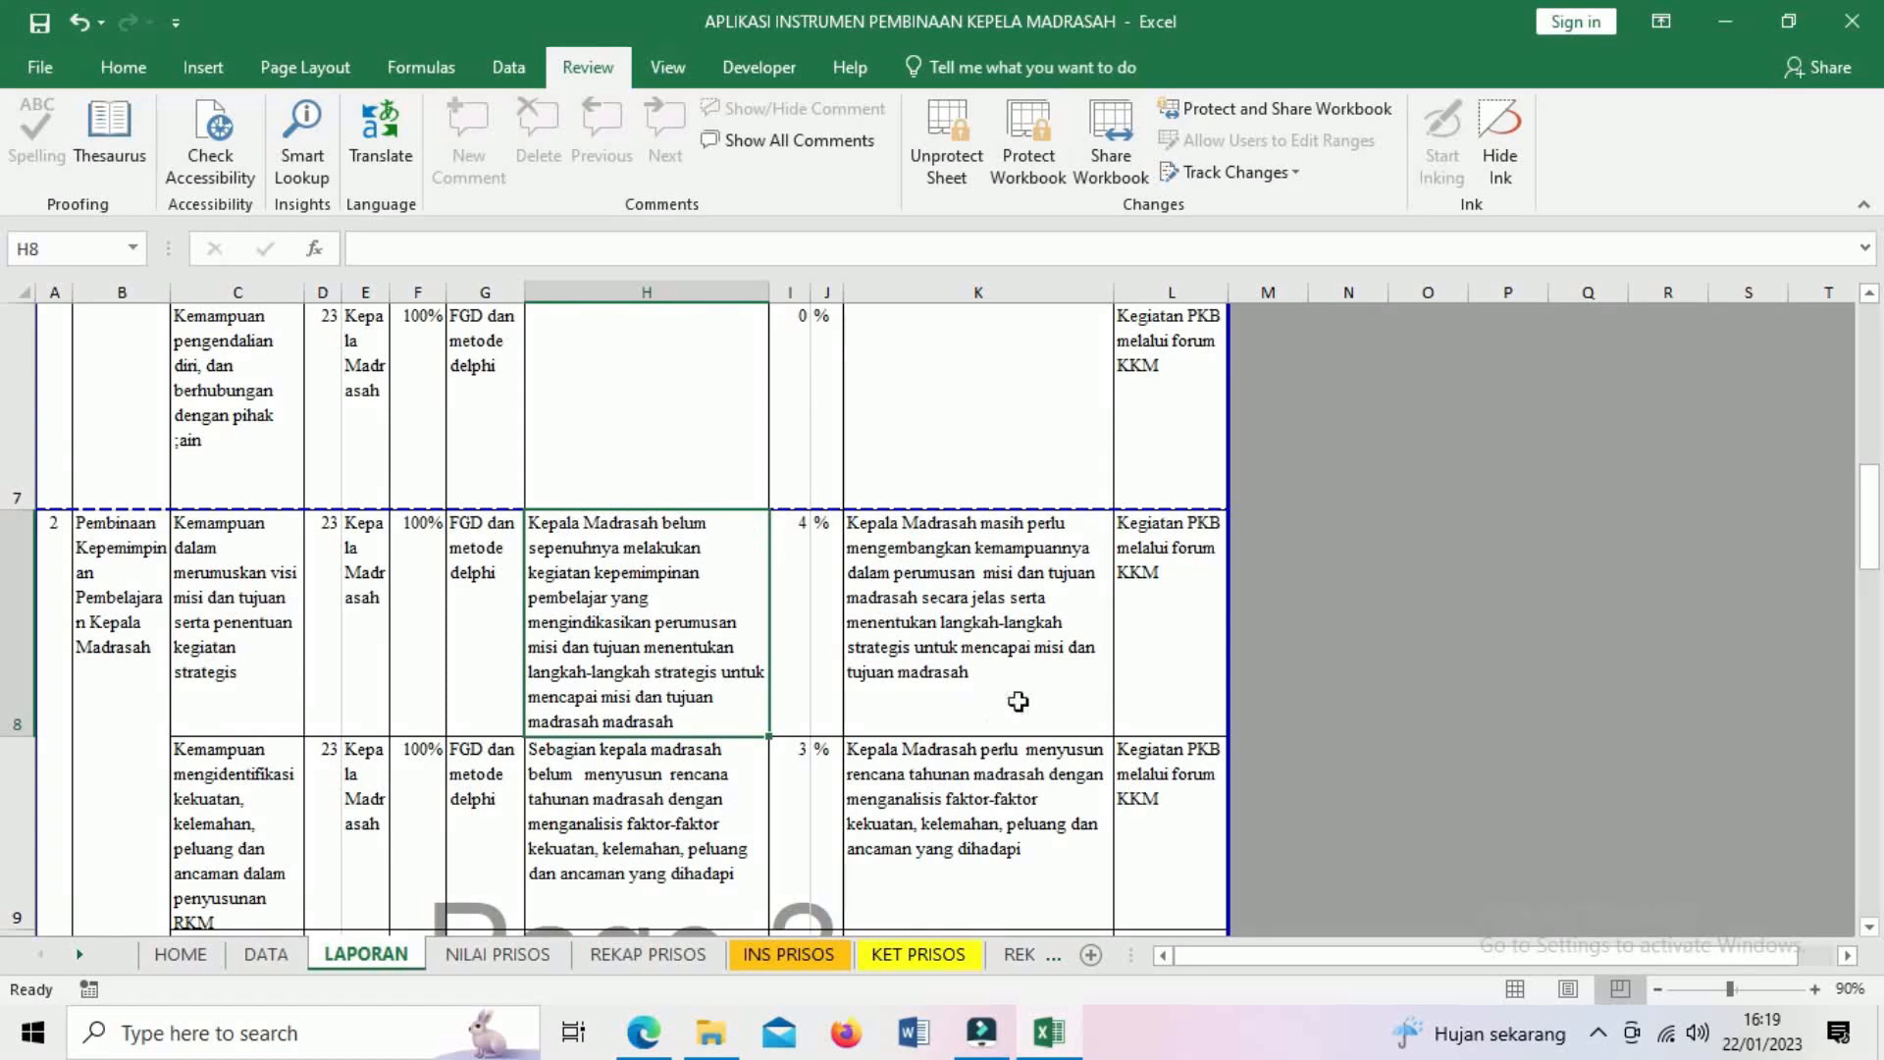
scroll(1112, 670, "up", 2)
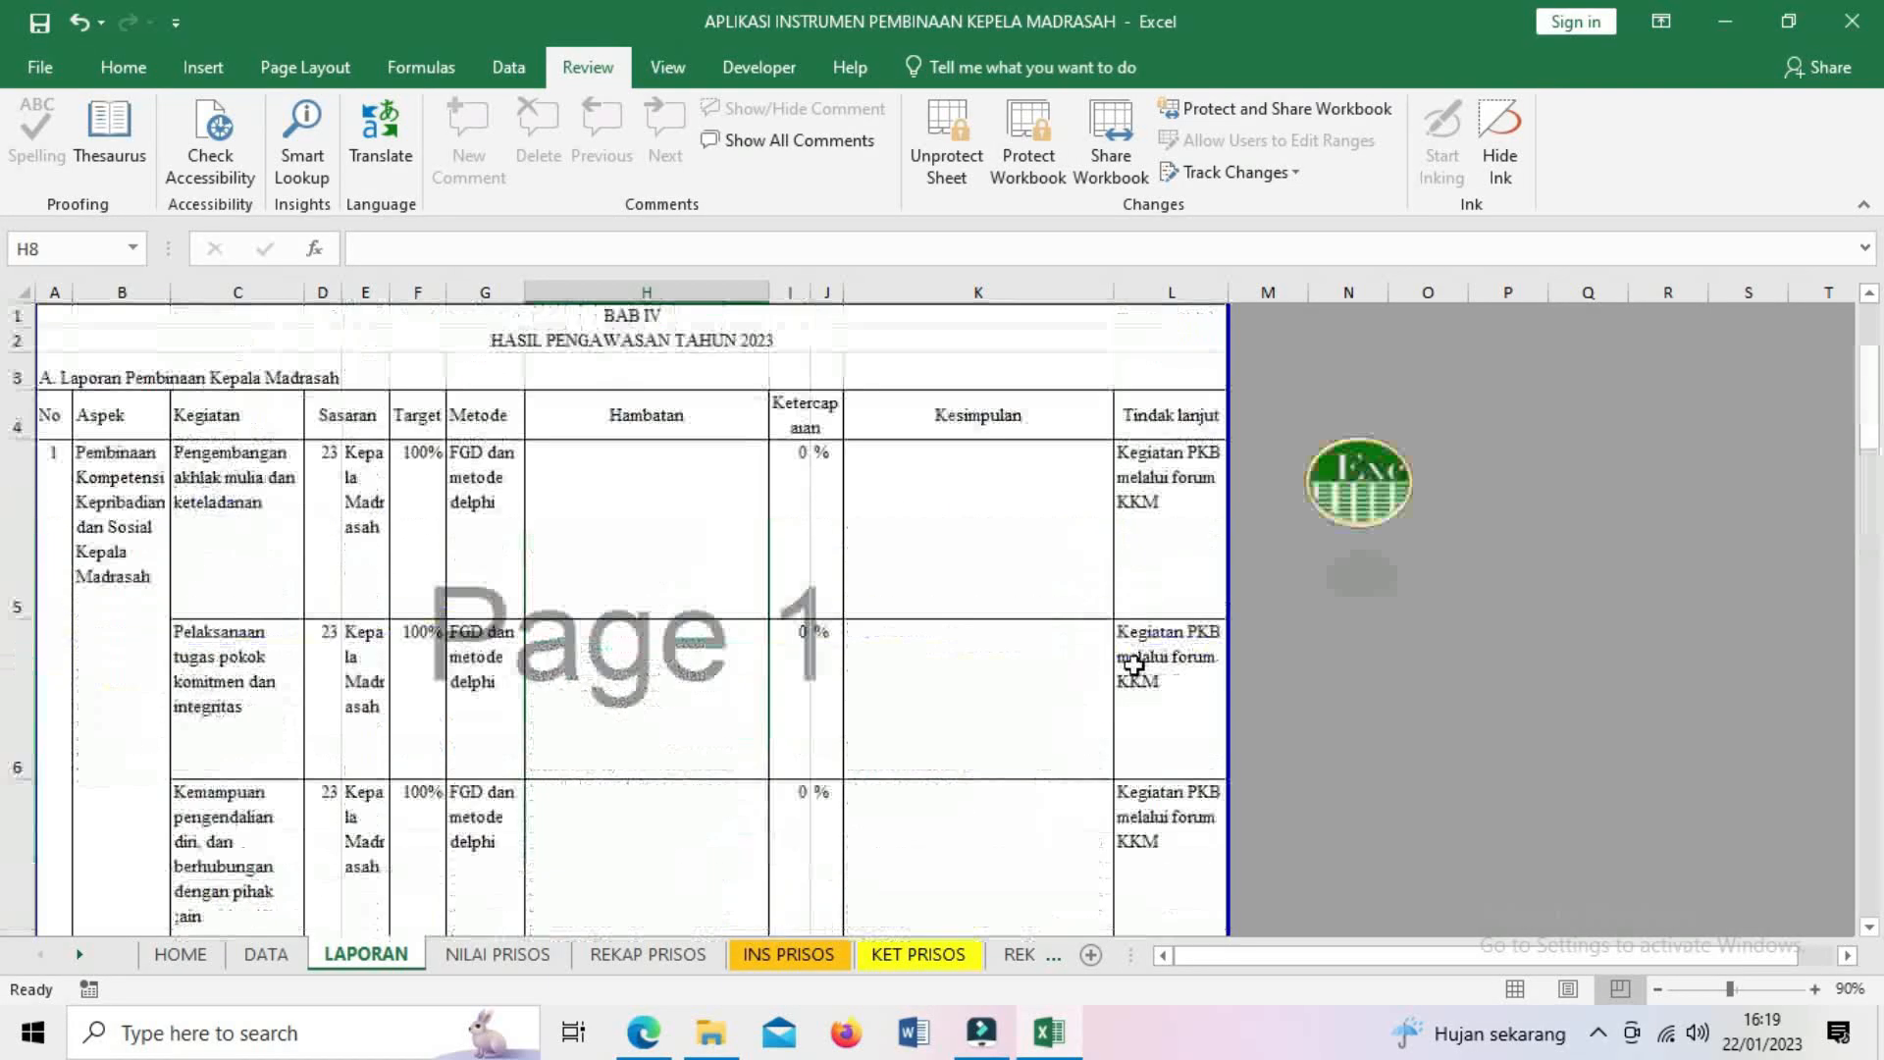
- Jump from LAPORAN to the HOME sheet and browse its competency link grid
left_click(1371, 508)
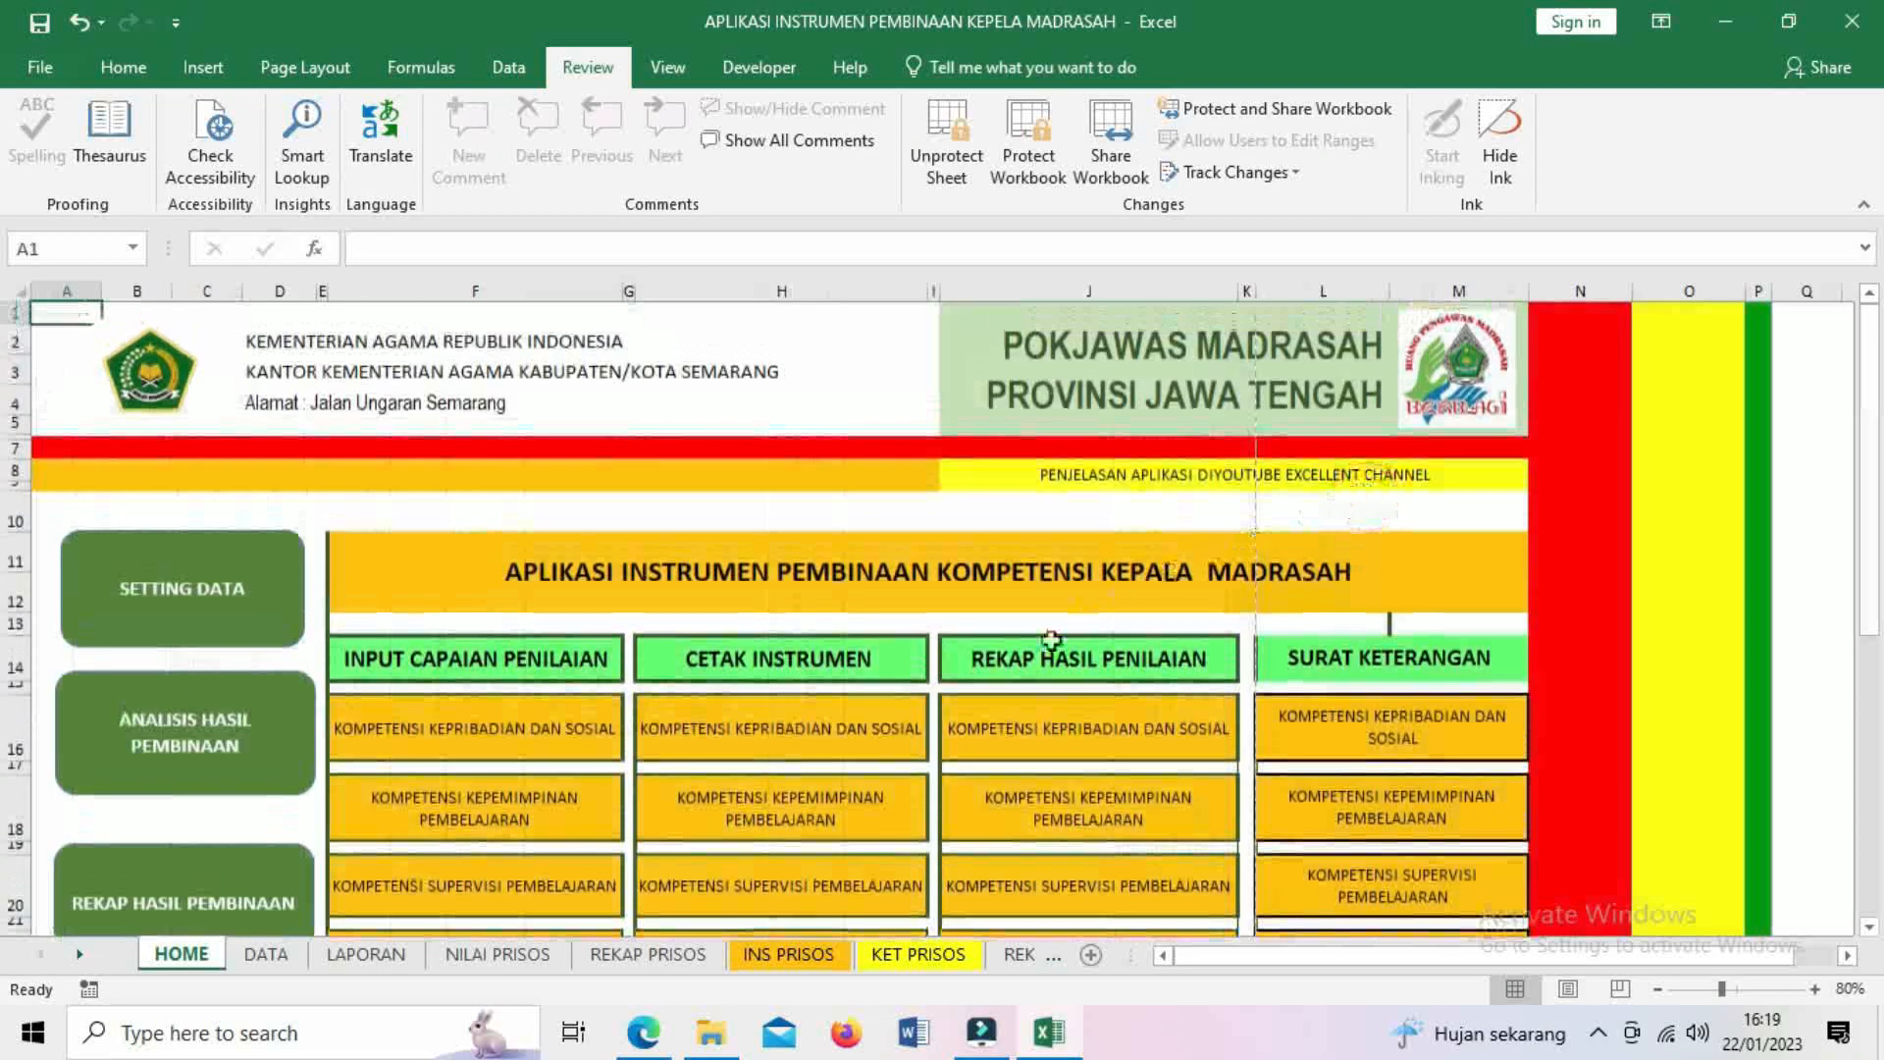
scroll(1043, 645, "down", 2)
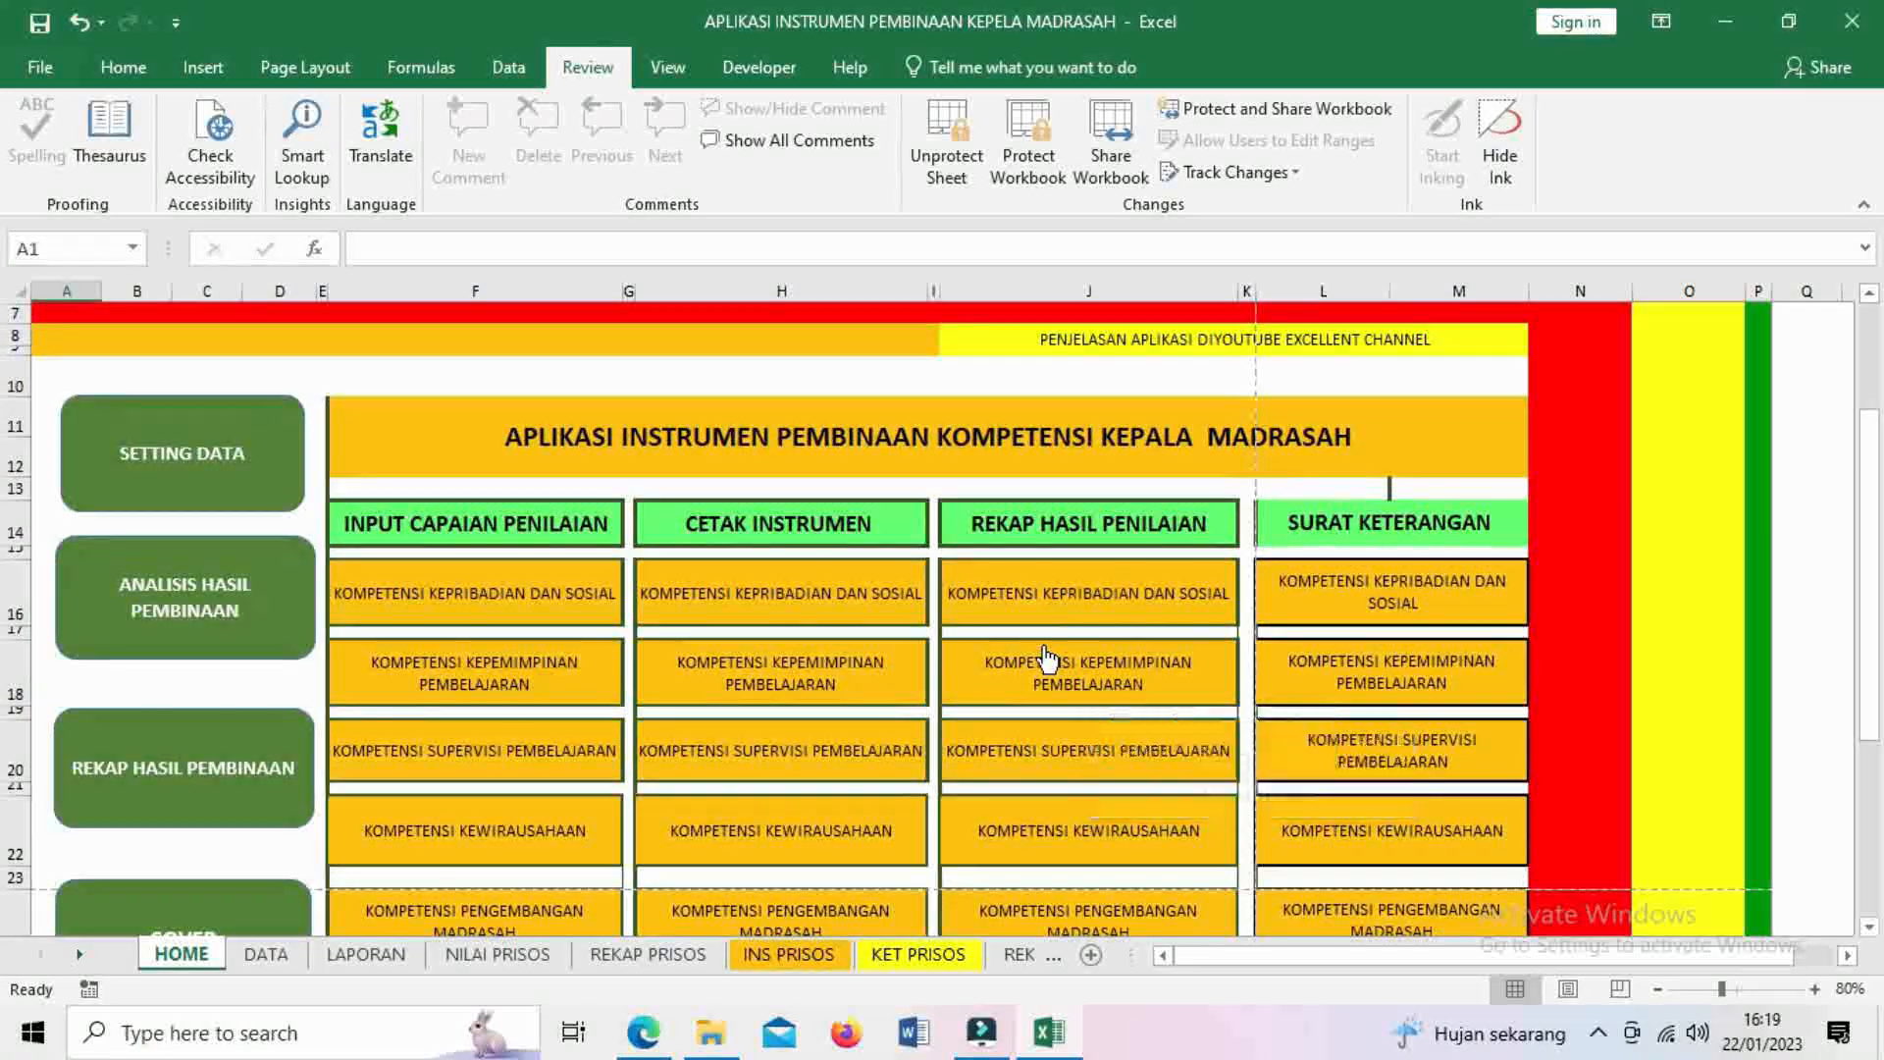
scroll(1044, 652, "down", 2)
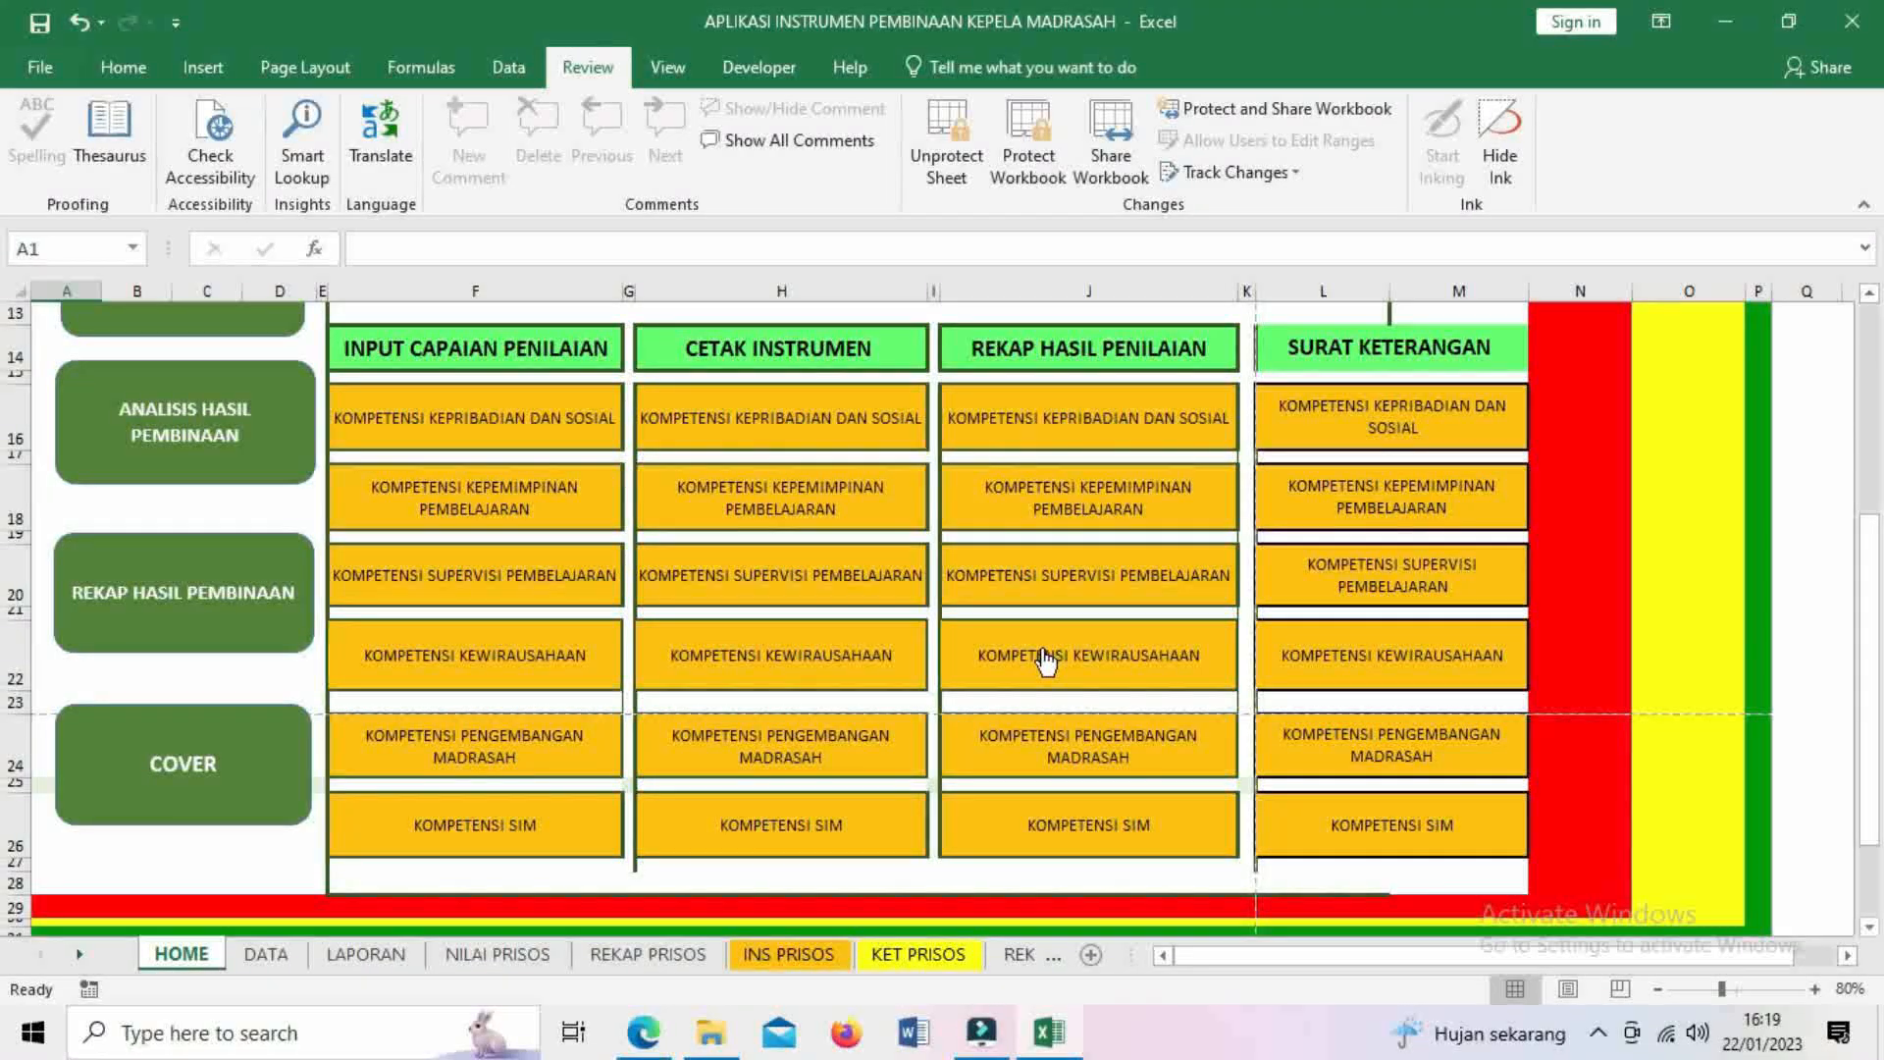
scroll(1044, 618, "up", 1)
scroll(1044, 618, "up", 2)
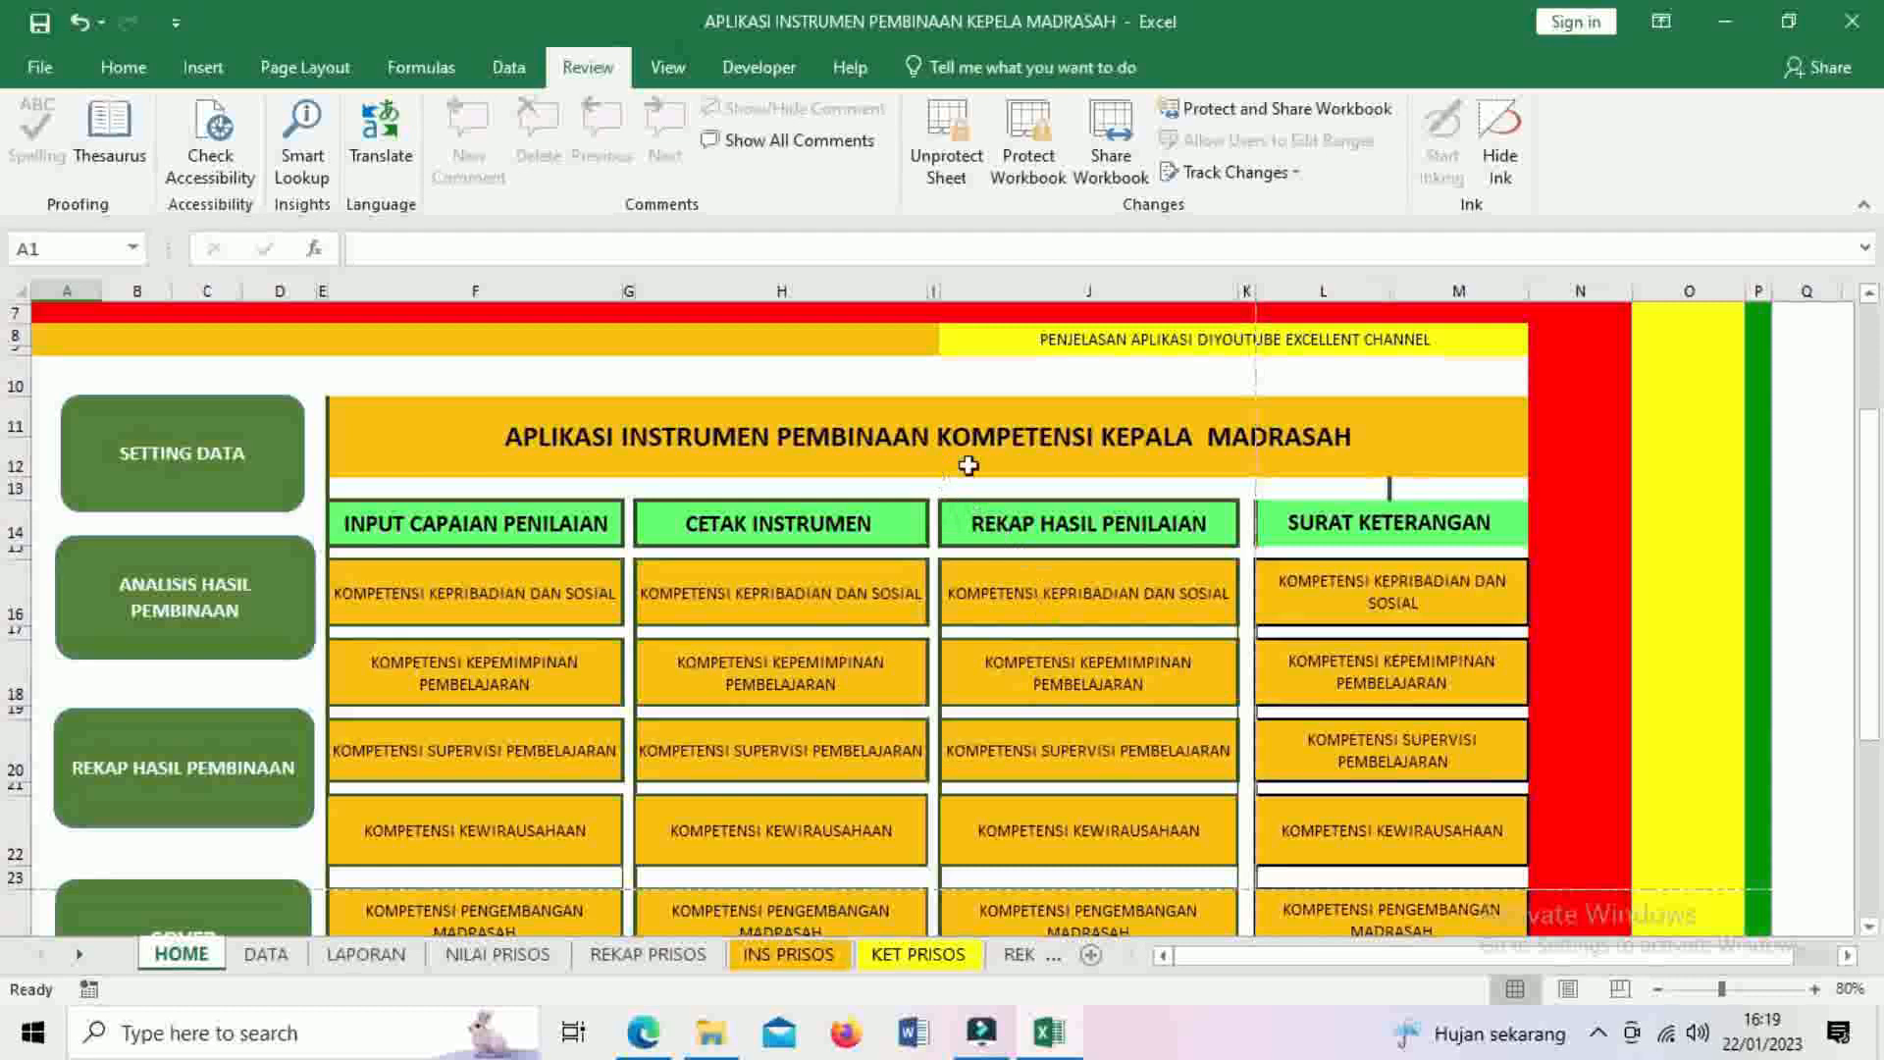